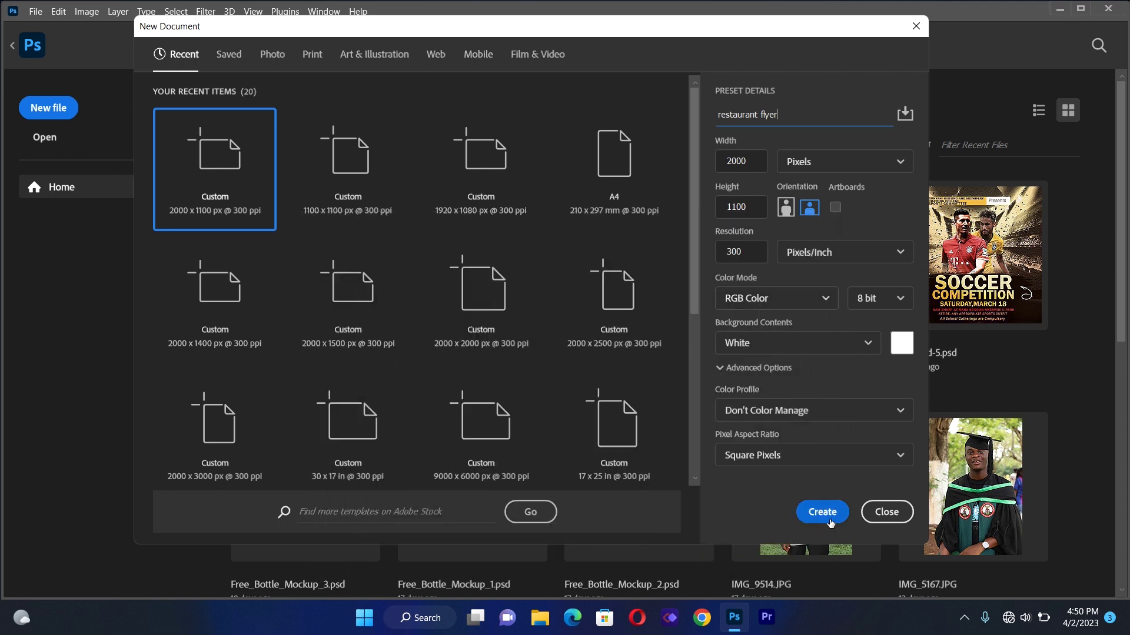
Create the 2000×1100 px flyer and add 2-column, 2-row guides with 80 px margins and 20 px gutters
{"action": "left_click", "coordinate": [823, 512]}
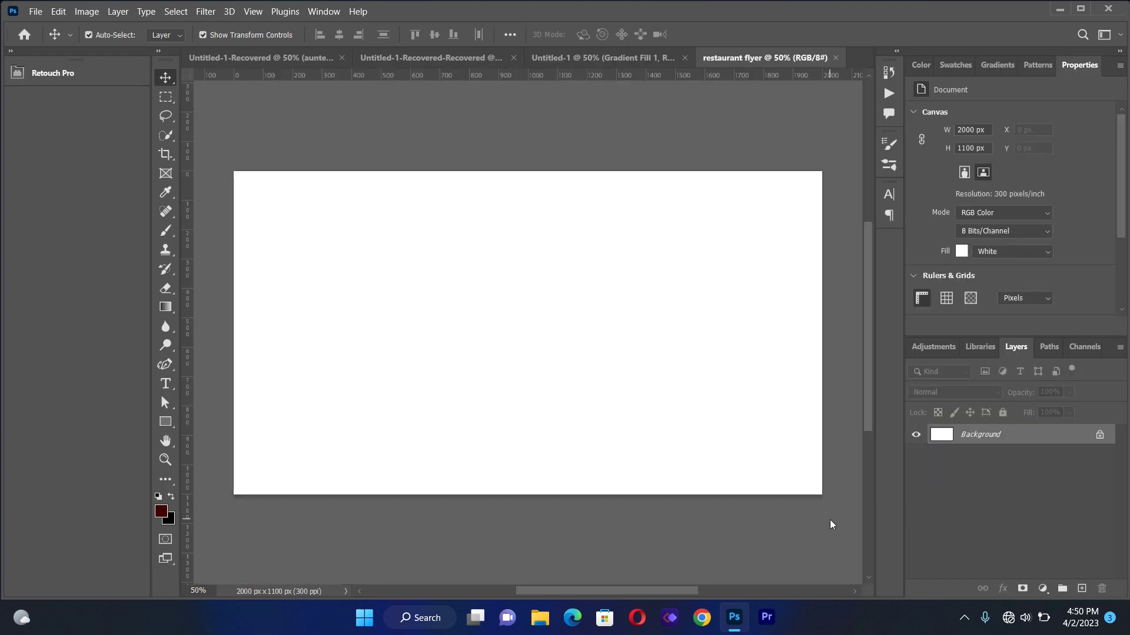
{"action": "left_click", "coordinate": [252, 12]}
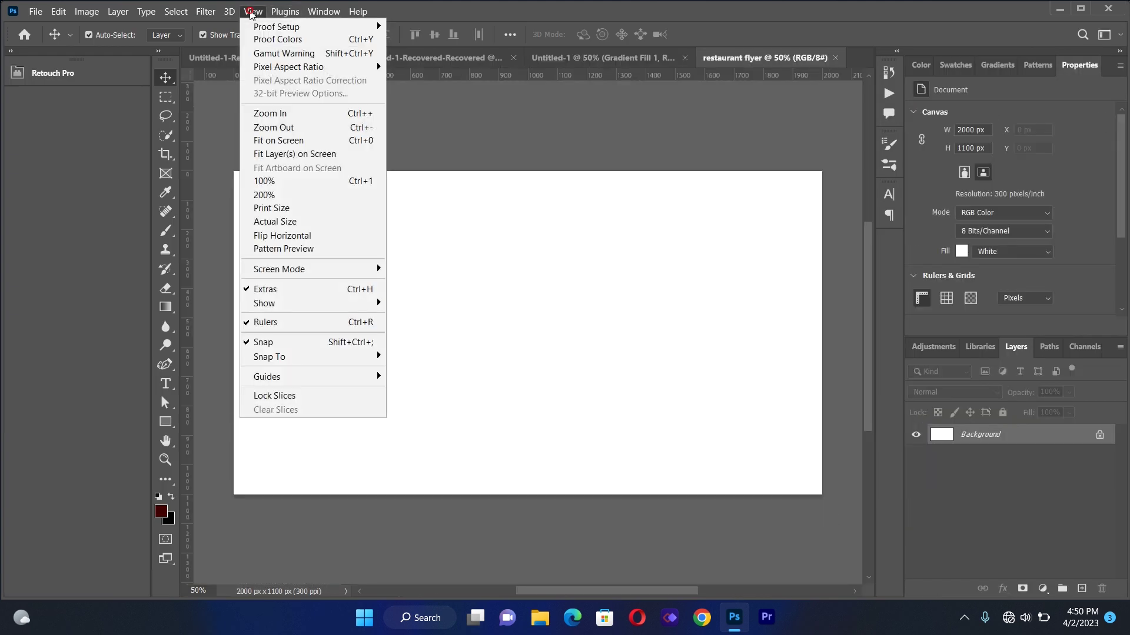
{"action": "mouse_move", "coordinate": [311, 377]}
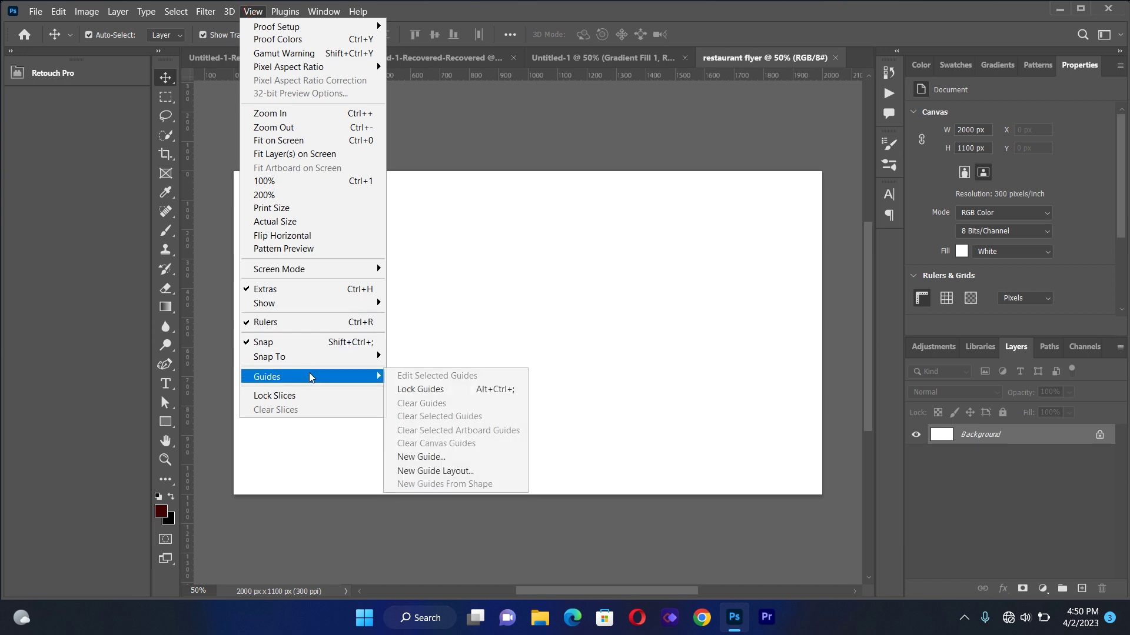
{"action": "left_click", "coordinate": [421, 471]}
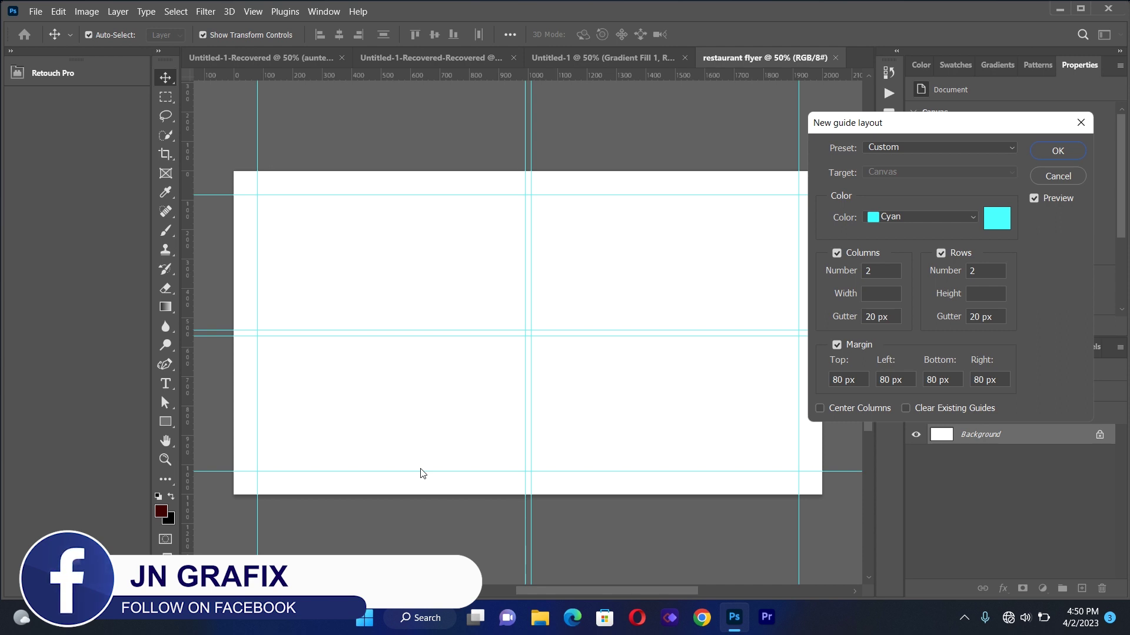
{"action": "left_click", "coordinate": [1044, 153]}
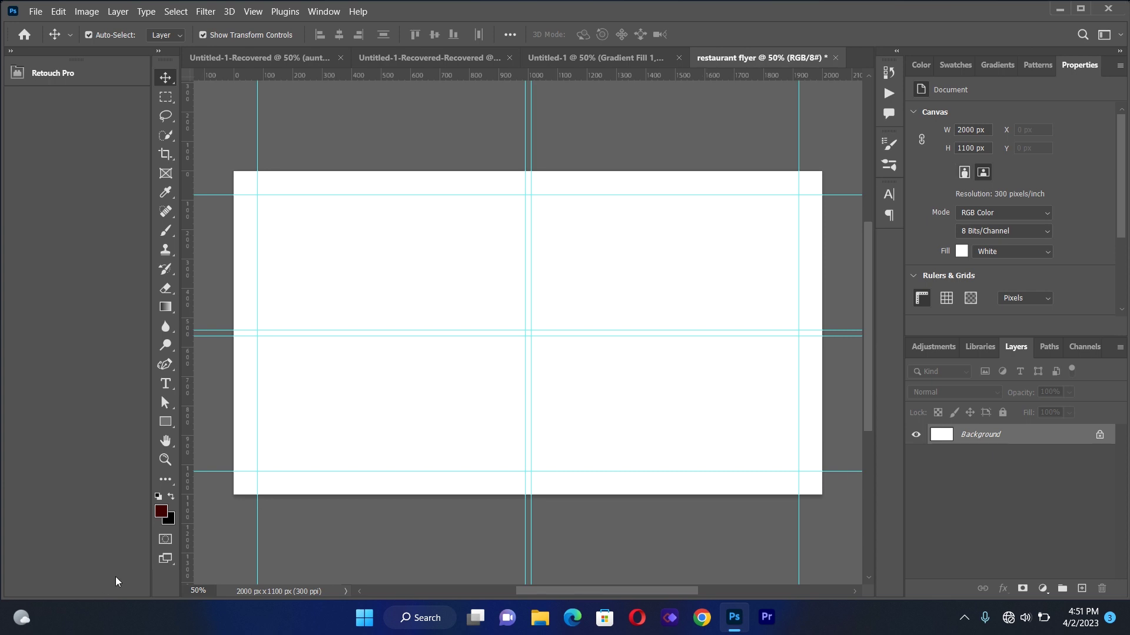
Add a Solid Color fill layer in dark red #91050d
{"action": "left_click", "coordinate": [165, 514]}
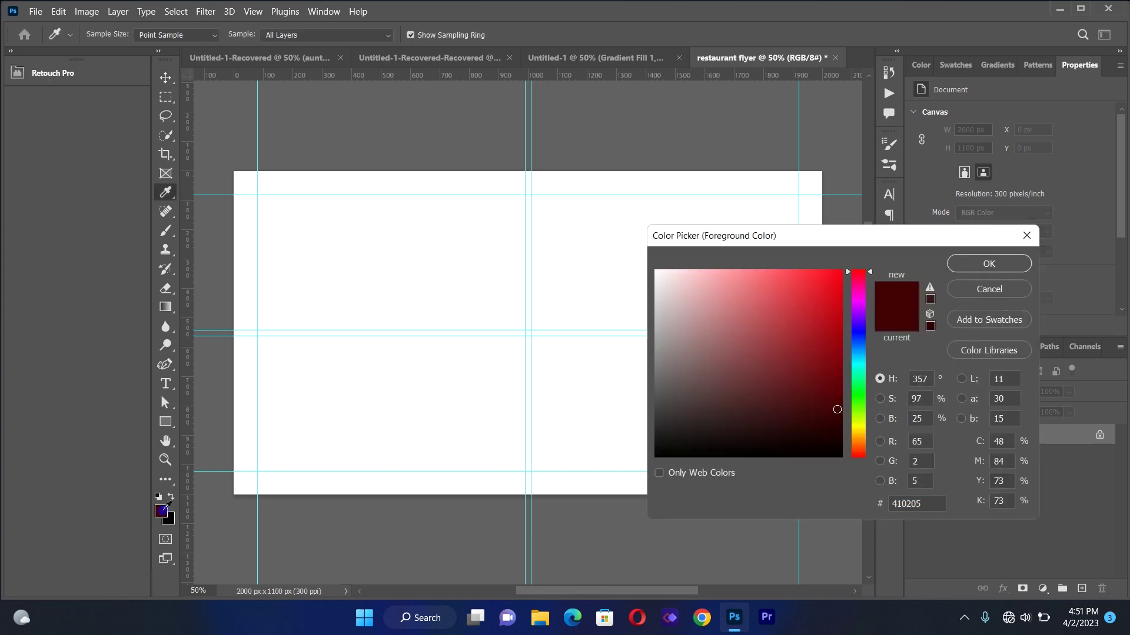
{"action": "left_click", "coordinate": [836, 329]}
{"action": "left_click", "coordinate": [837, 339]}
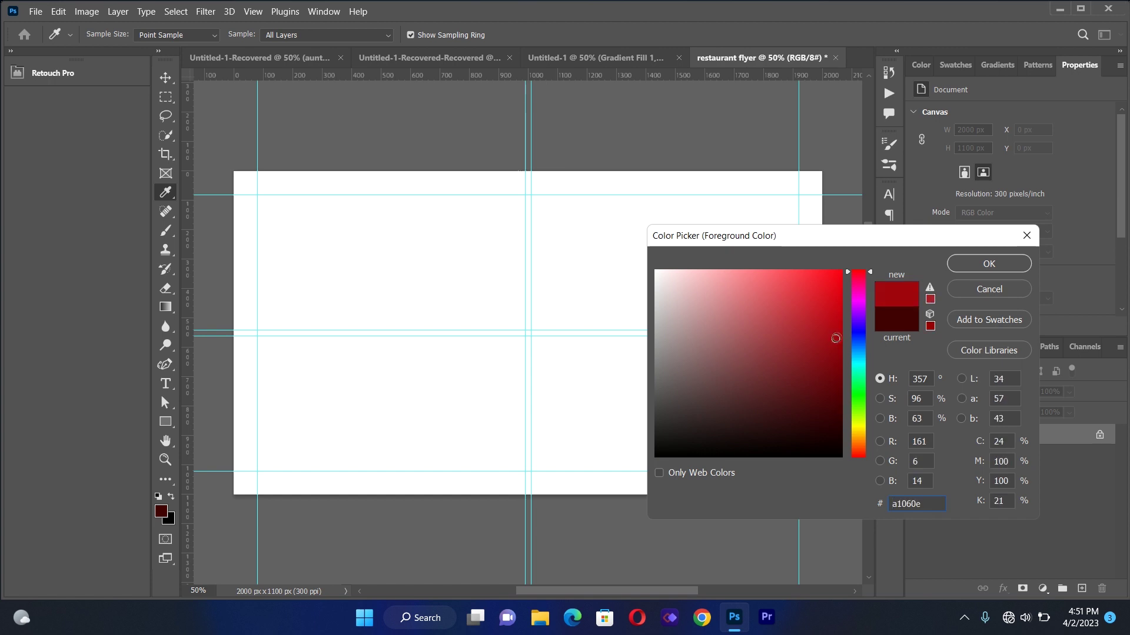
{"action": "left_click", "coordinate": [836, 341]}
{"action": "left_click", "coordinate": [836, 350]}
{"action": "left_click", "coordinate": [978, 269]}
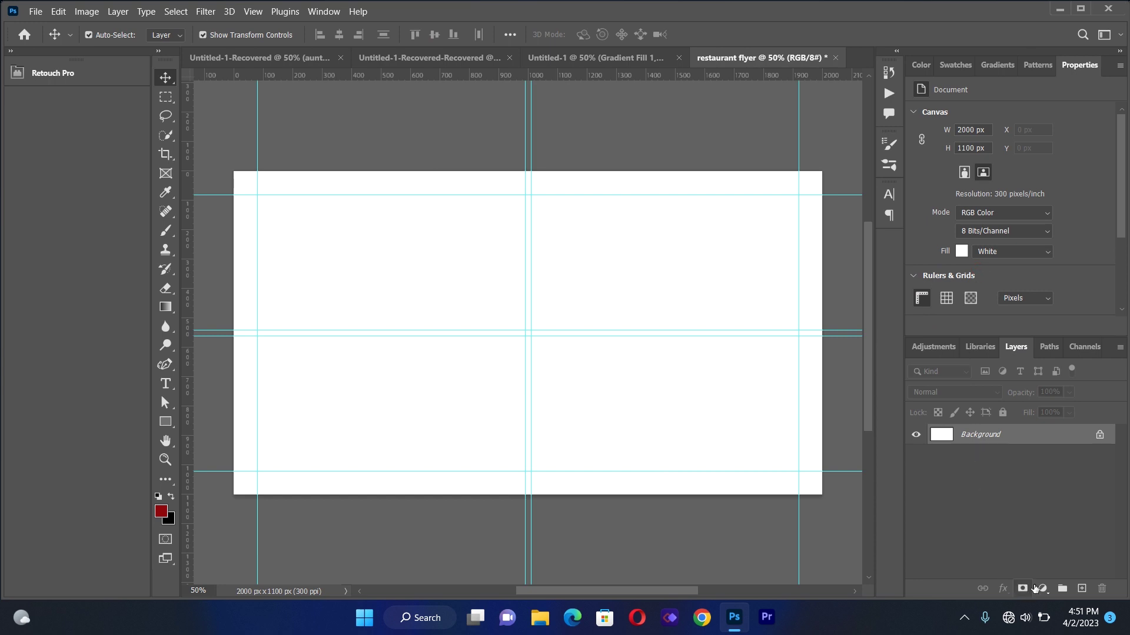
{"action": "left_click", "coordinate": [1043, 589]}
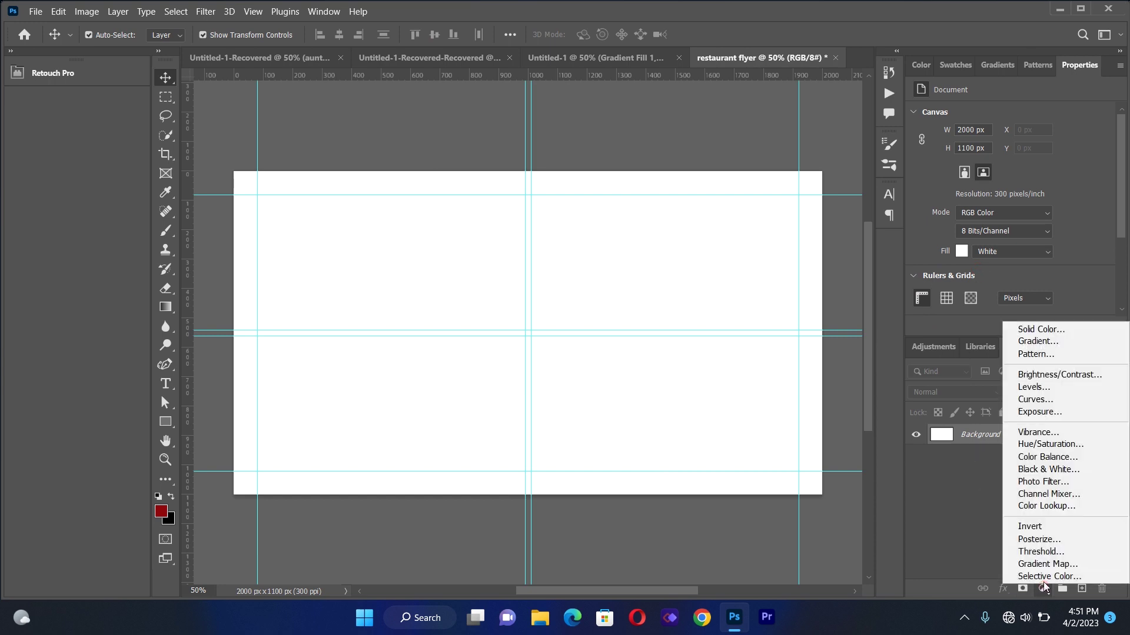
{"action": "left_click", "coordinate": [1043, 333]}
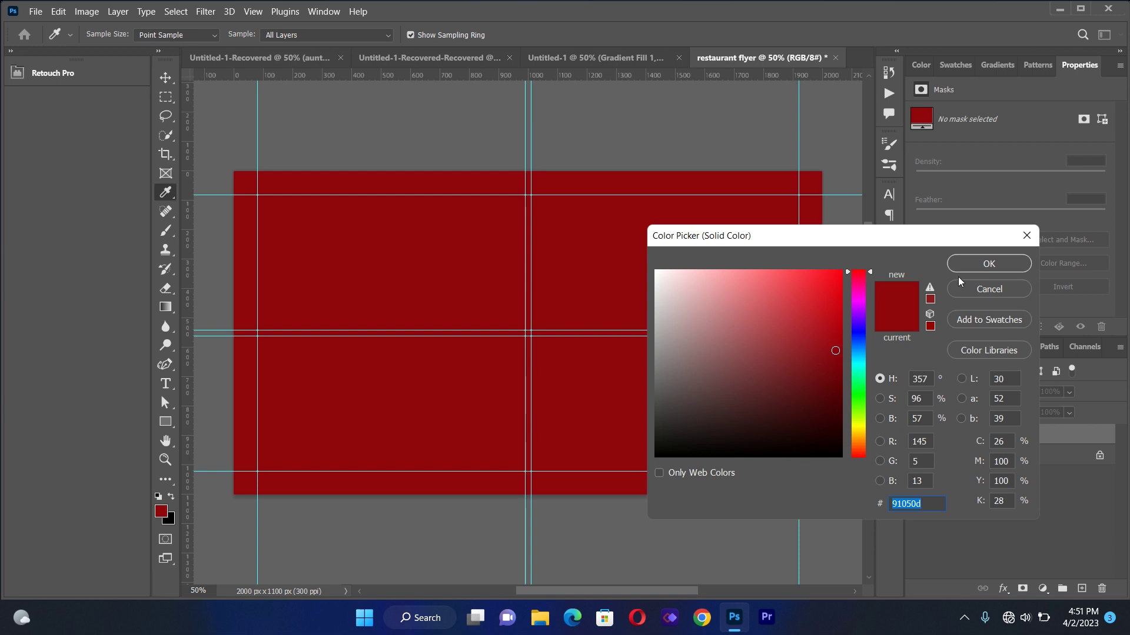
{"action": "left_click", "coordinate": [962, 270]}
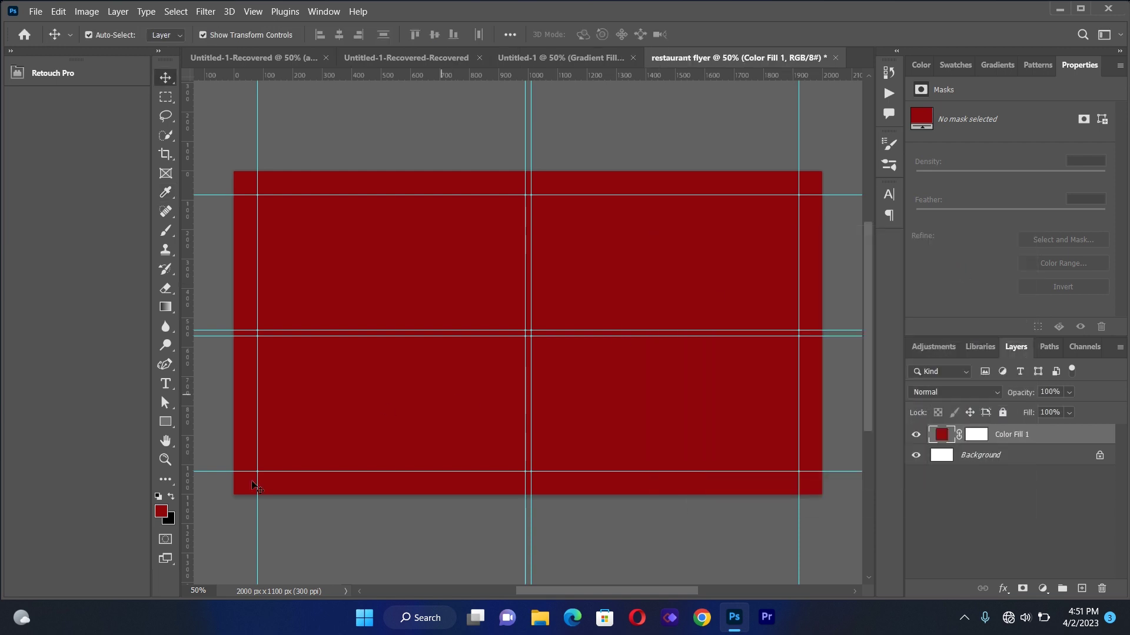
Darken the foreground red and add a left-to-right Gradient Fill layer at about 2°
{"action": "left_click", "coordinate": [161, 512]}
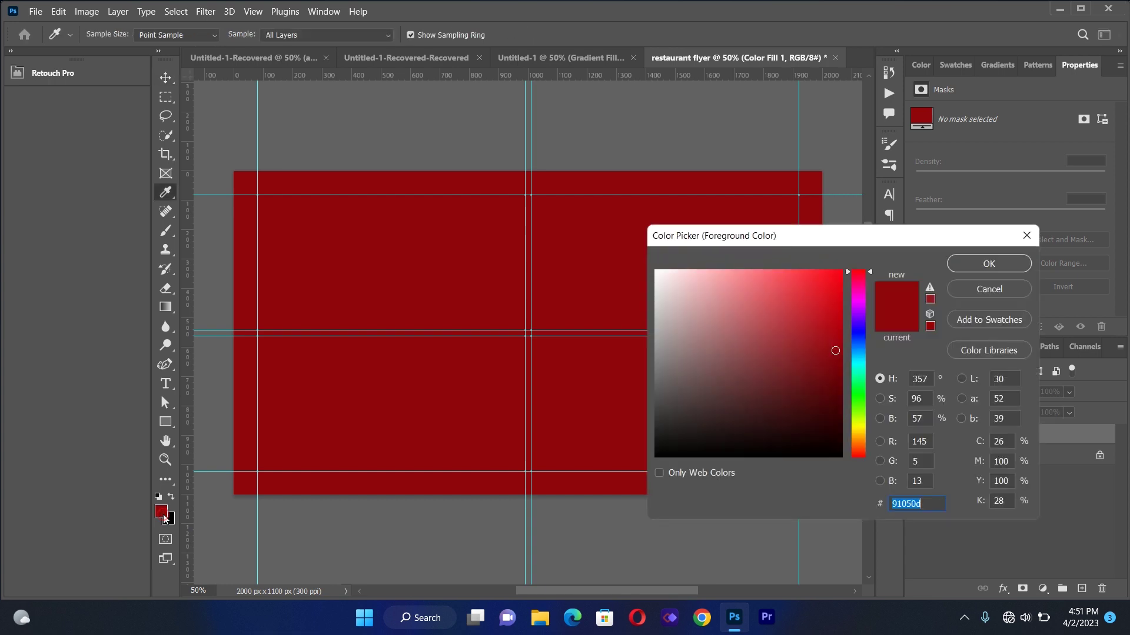
{"action": "left_click", "coordinate": [836, 420]}
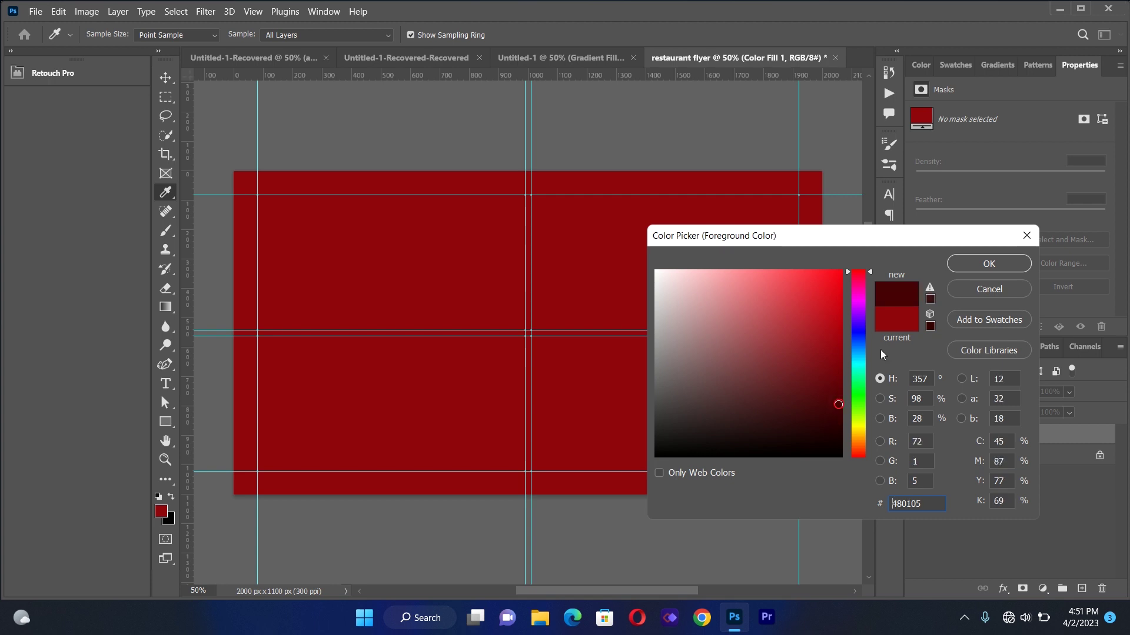
{"action": "left_click", "coordinate": [980, 266]}
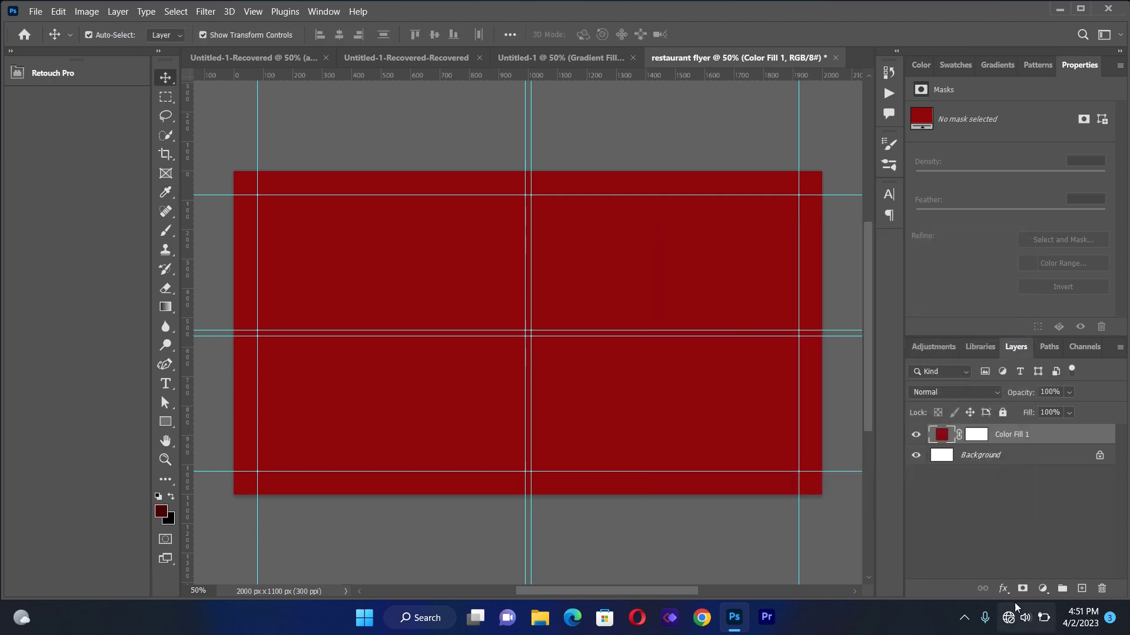
{"action": "left_click", "coordinate": [1043, 588]}
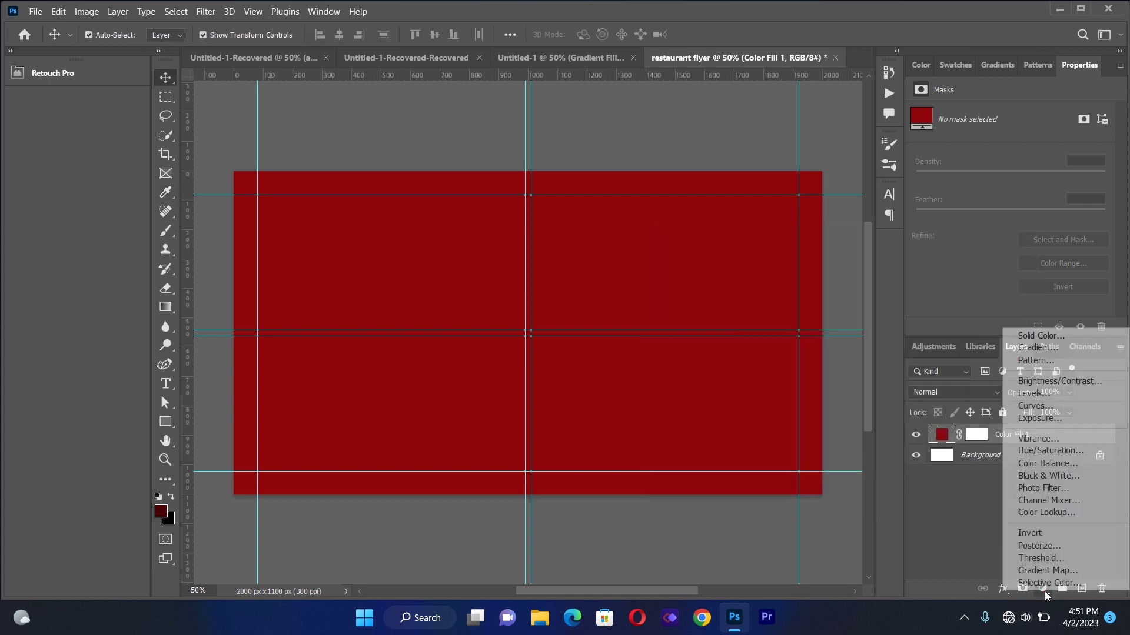
{"action": "left_click", "coordinate": [1031, 347]}
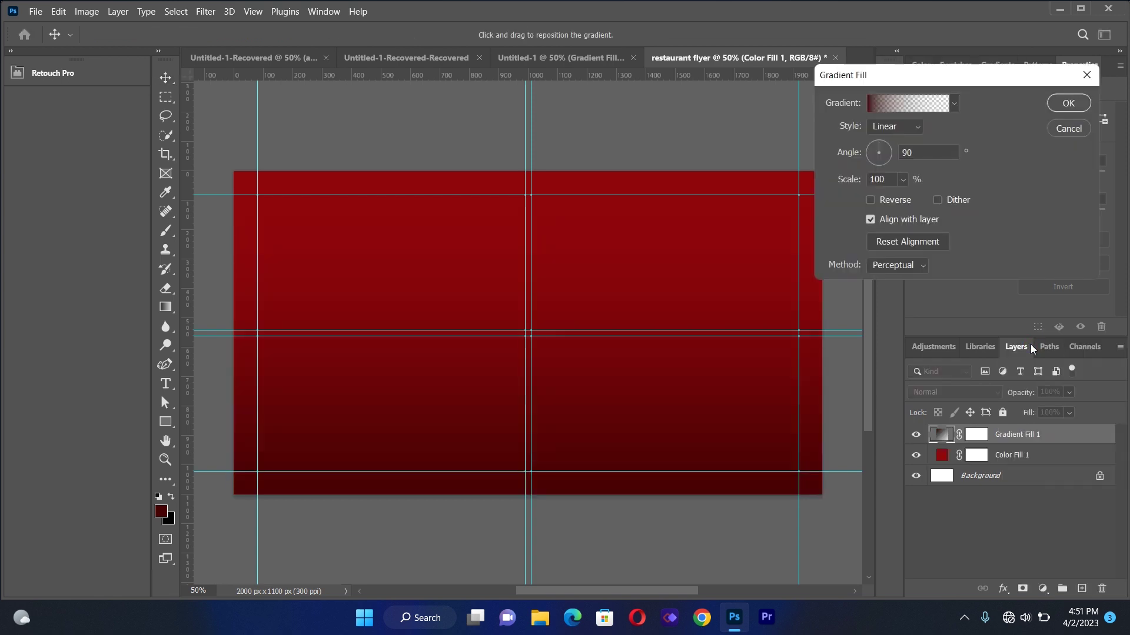
{"action": "left_click", "coordinate": [885, 146]}
{"action": "left_click_drag", "start_coordinate": [884, 146], "coordinate": [888, 153]}
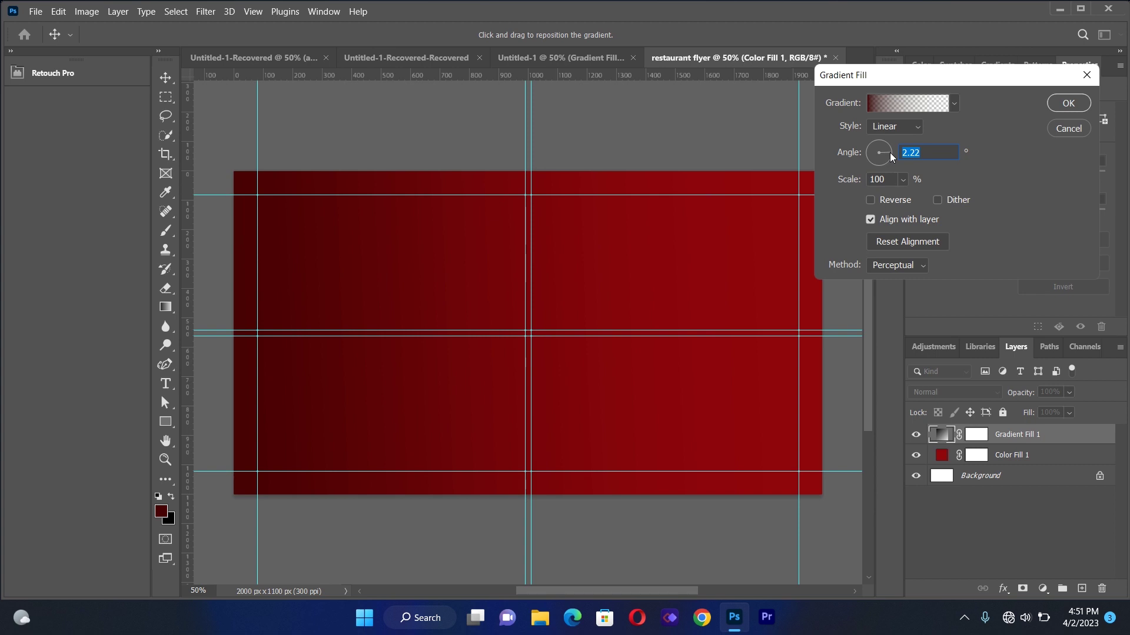
{"action": "left_click", "coordinate": [1071, 104]}
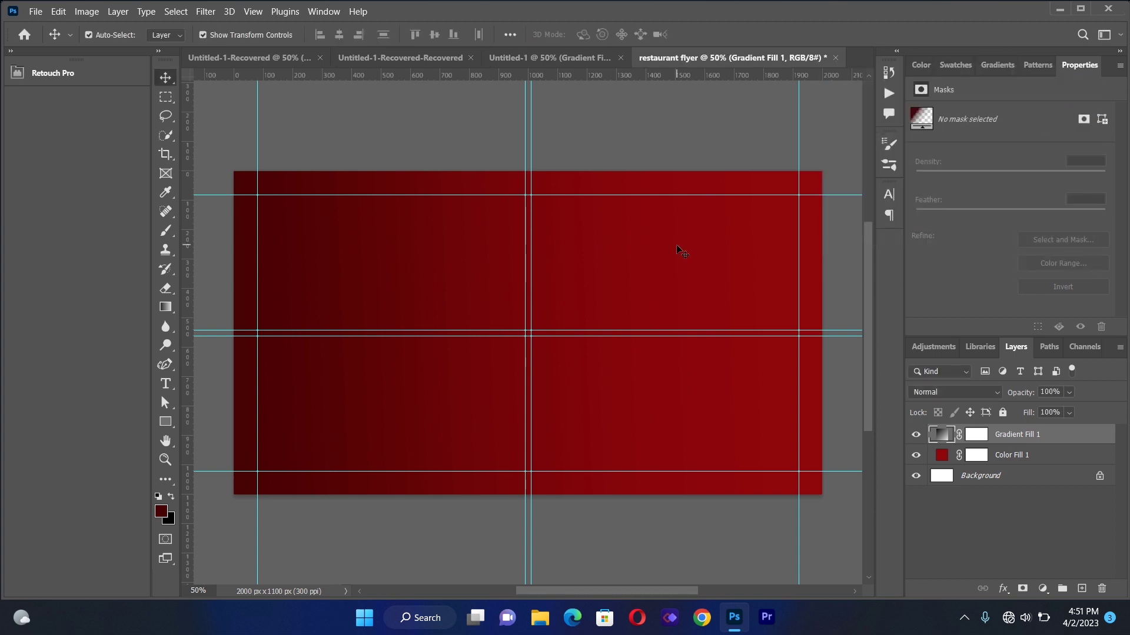
Place the IMG_0829 texture, stretch it across the canvas and blend it with Overlay
{"action": "left_click", "coordinate": [36, 10]}
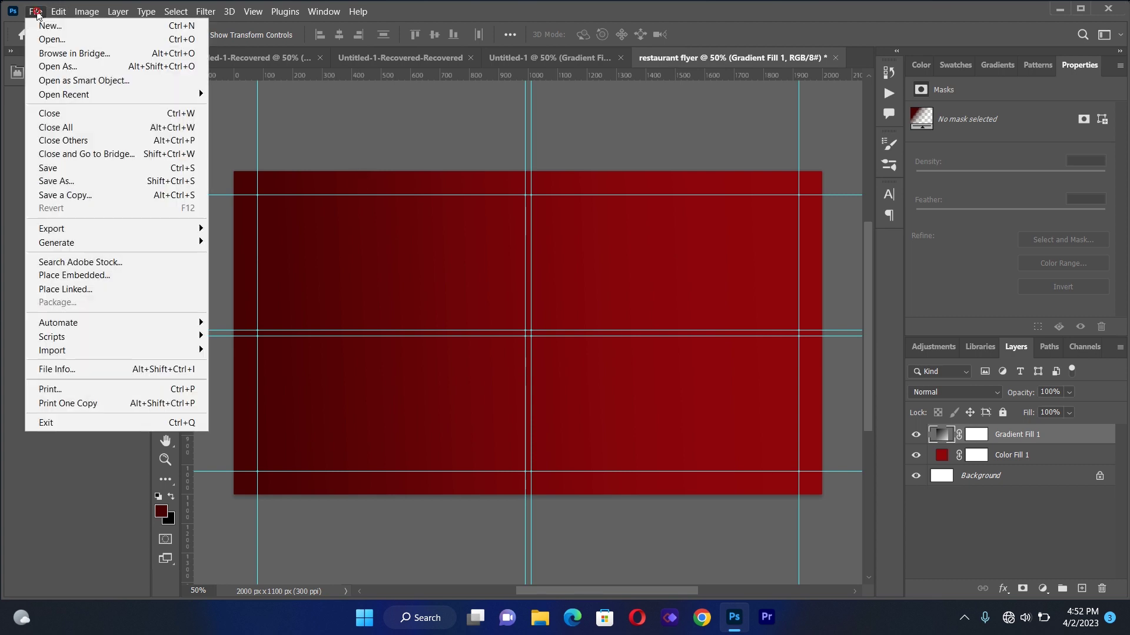
{"action": "left_click", "coordinate": [89, 289]}
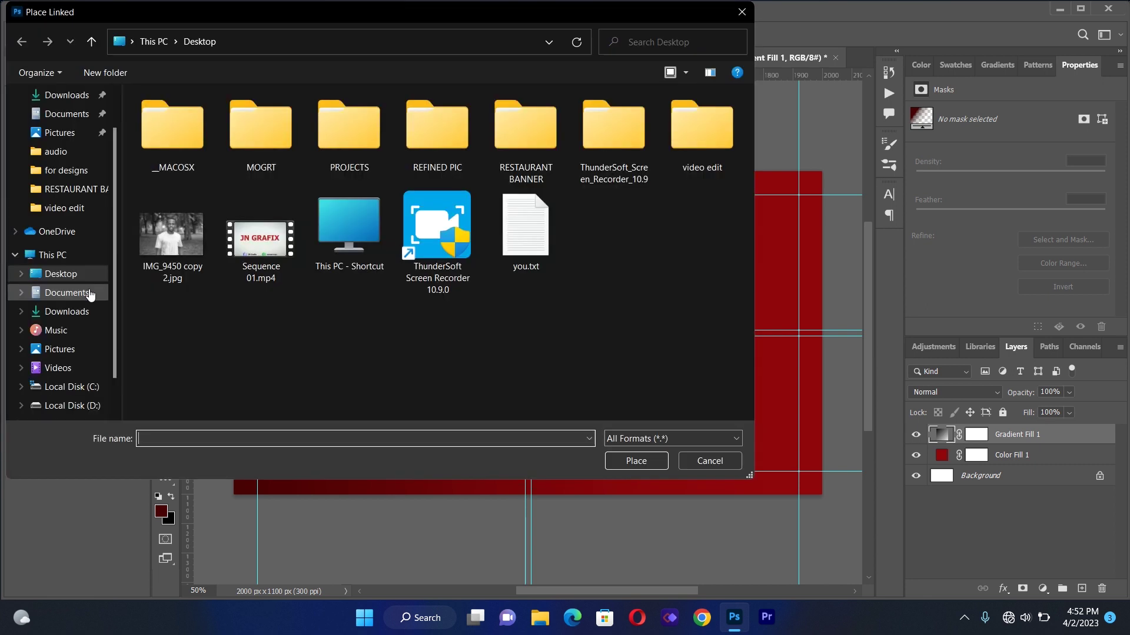
{"action": "double_click", "coordinate": [538, 146]}
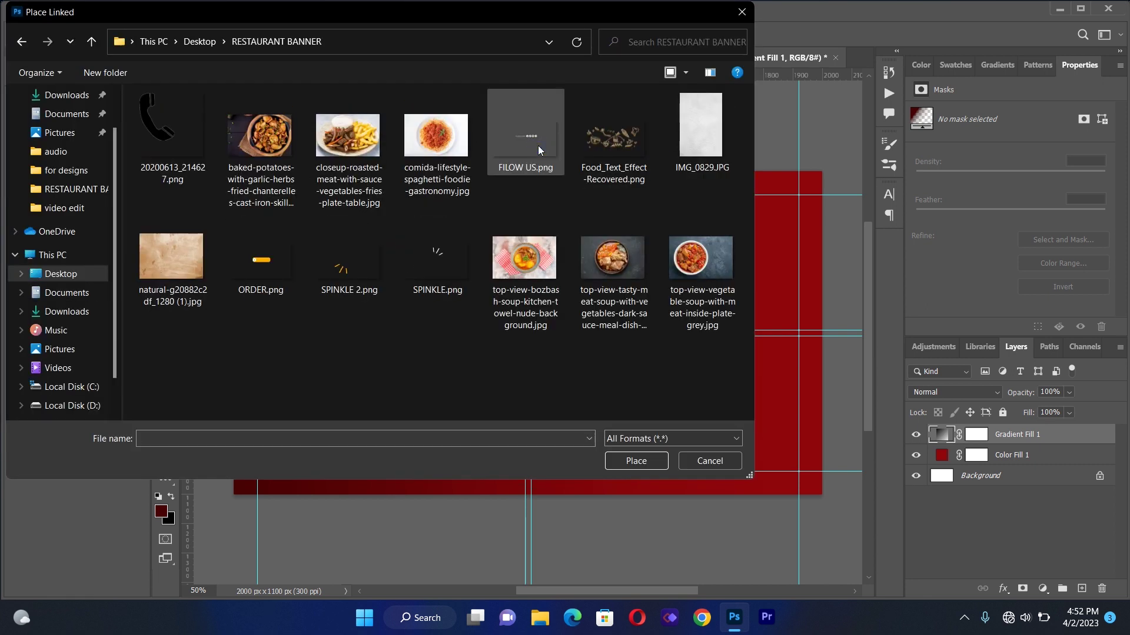
{"action": "double_click", "coordinate": [705, 143]}
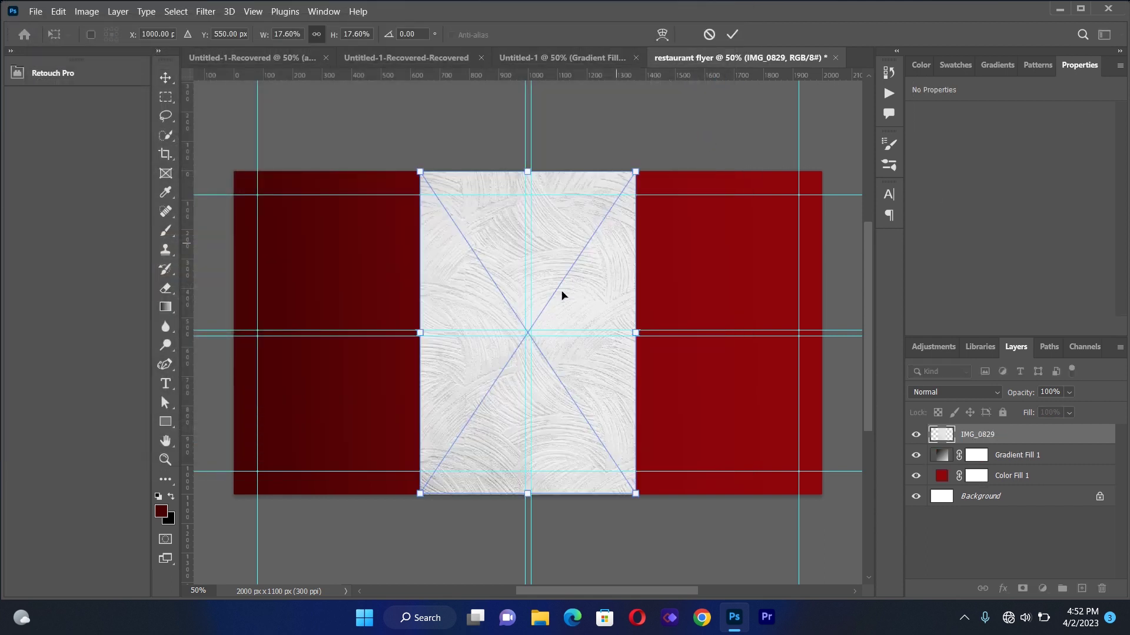
{"action": "left_click_drag", "start_coordinate": [420, 333], "coordinate": [240, 328]}
{"action": "left_click_drag", "start_coordinate": [636, 333], "coordinate": [825, 343]}
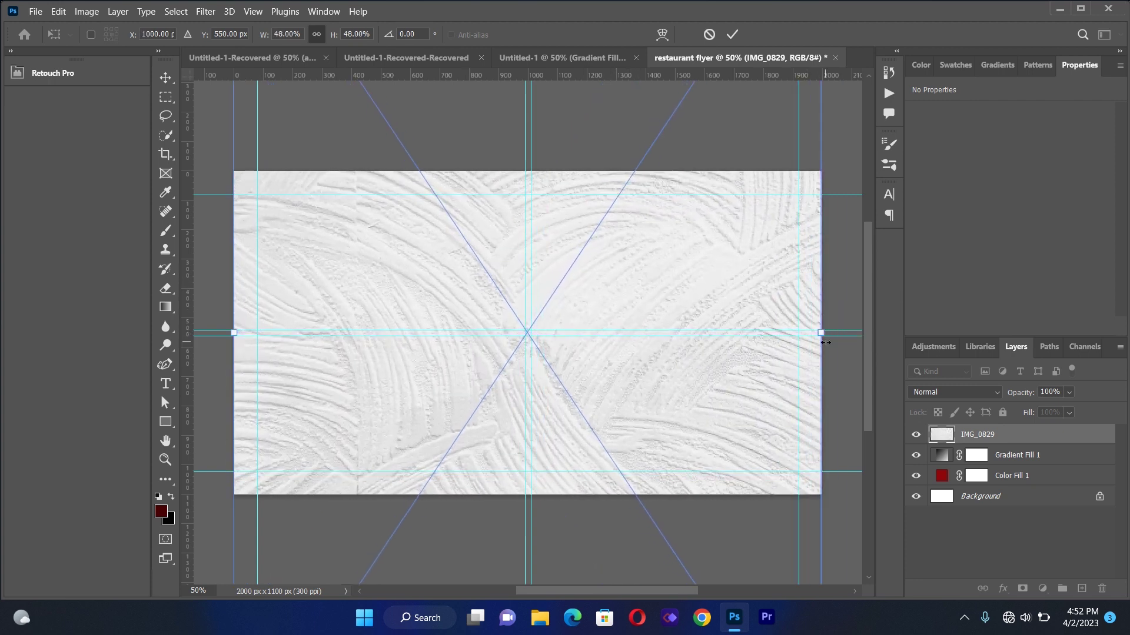
{"action": "left_click", "coordinate": [1008, 438]}
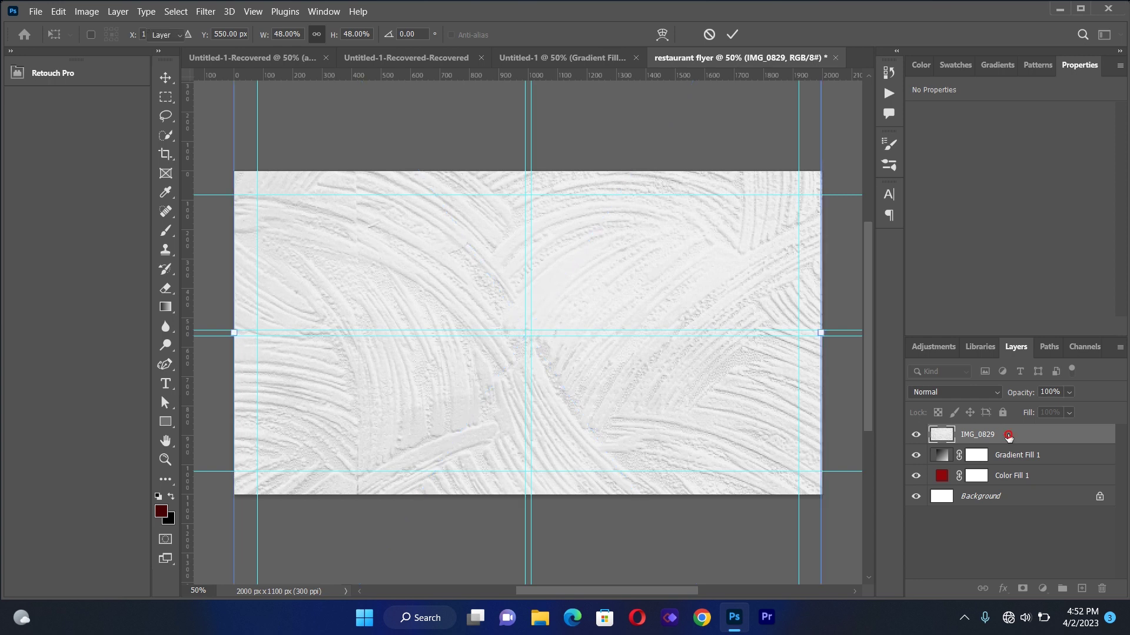
{"action": "left_click", "coordinate": [952, 392]}
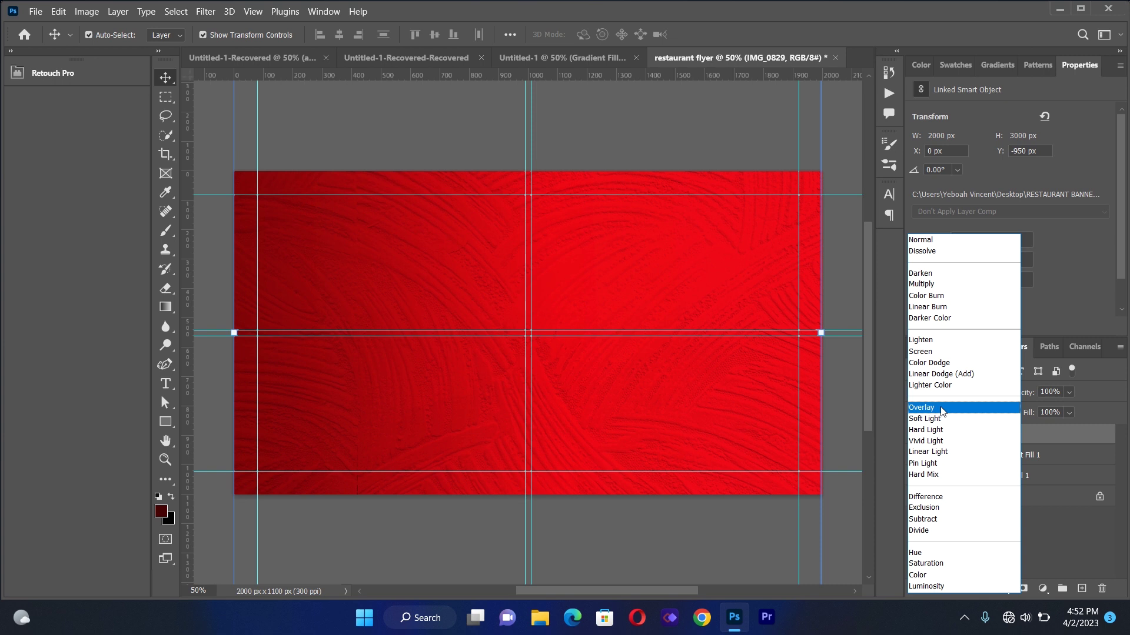
{"action": "left_click", "coordinate": [941, 408]}
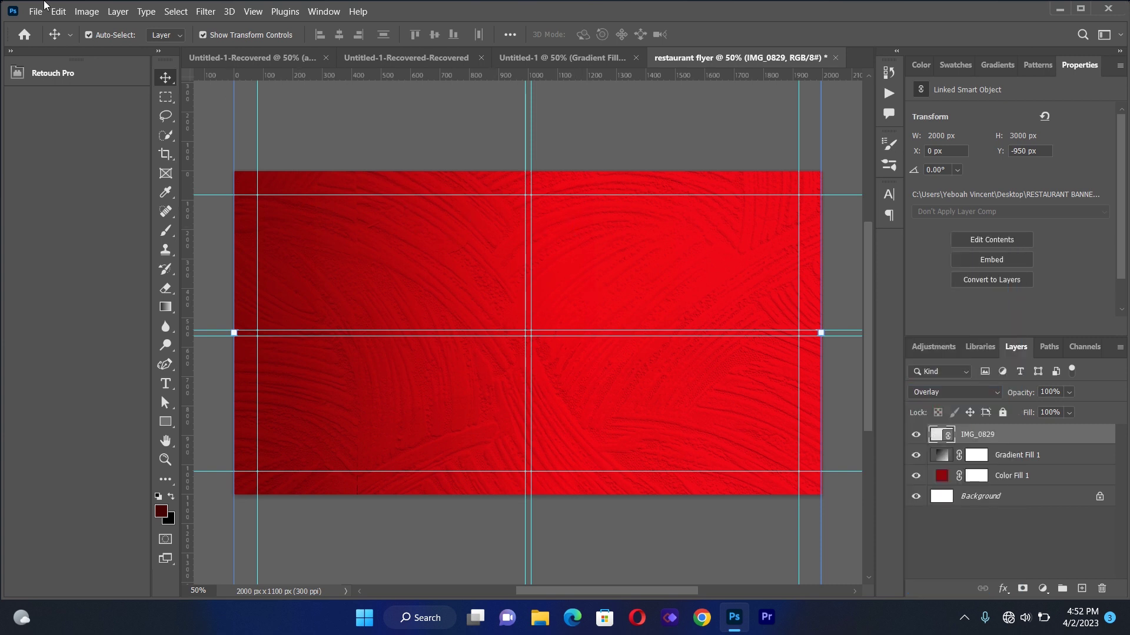
Place the brown paper texture, stretch it to cover the canvas and set it to Linear Burn
{"action": "left_click", "coordinate": [35, 12]}
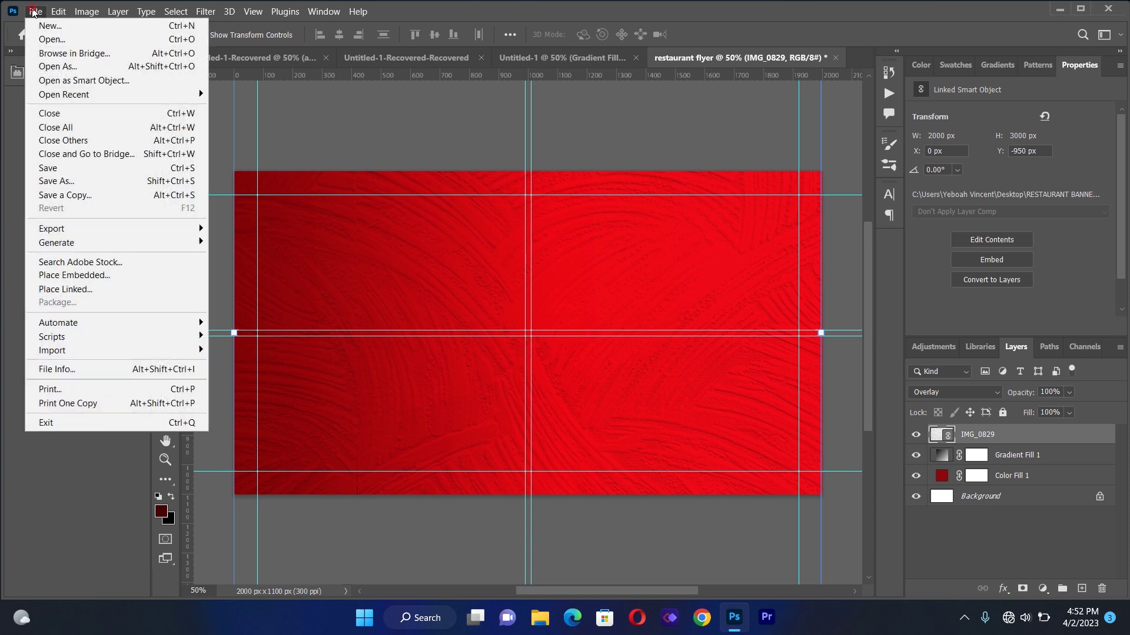
{"action": "left_click", "coordinate": [79, 293]}
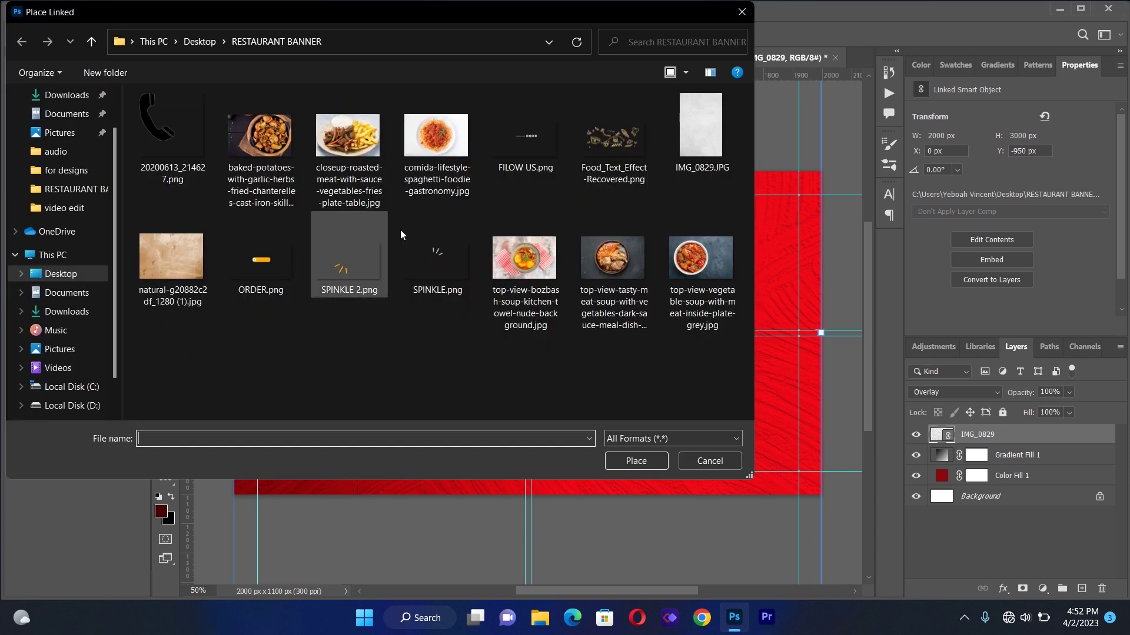
{"action": "double_click", "coordinate": [167, 254]}
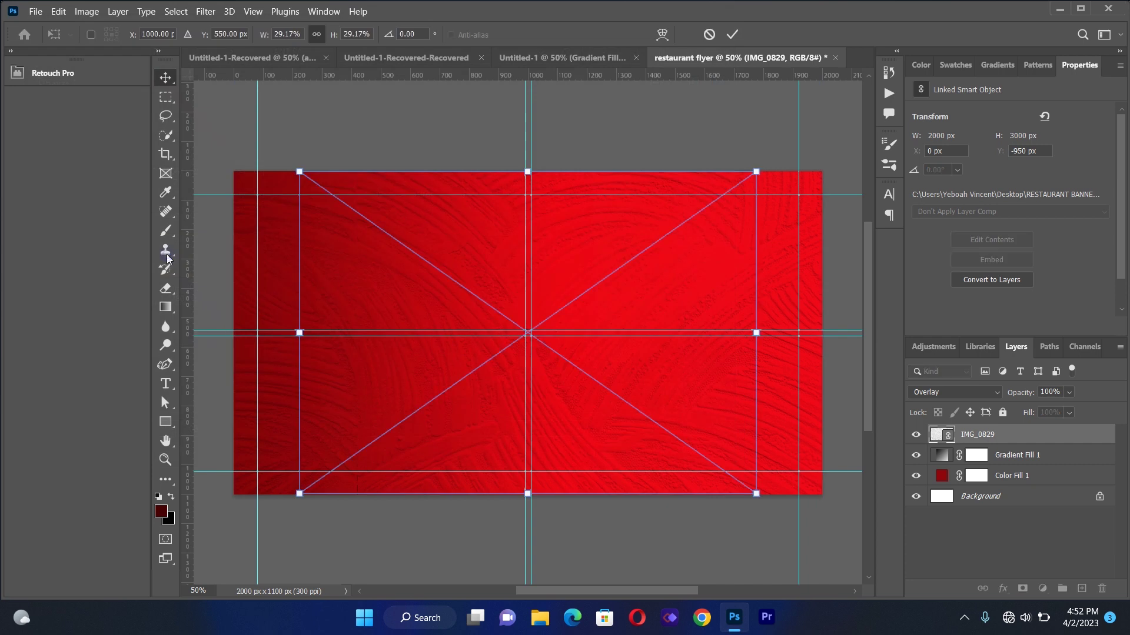
{"action": "left_click_drag", "start_coordinate": [291, 331], "coordinate": [235, 323]}
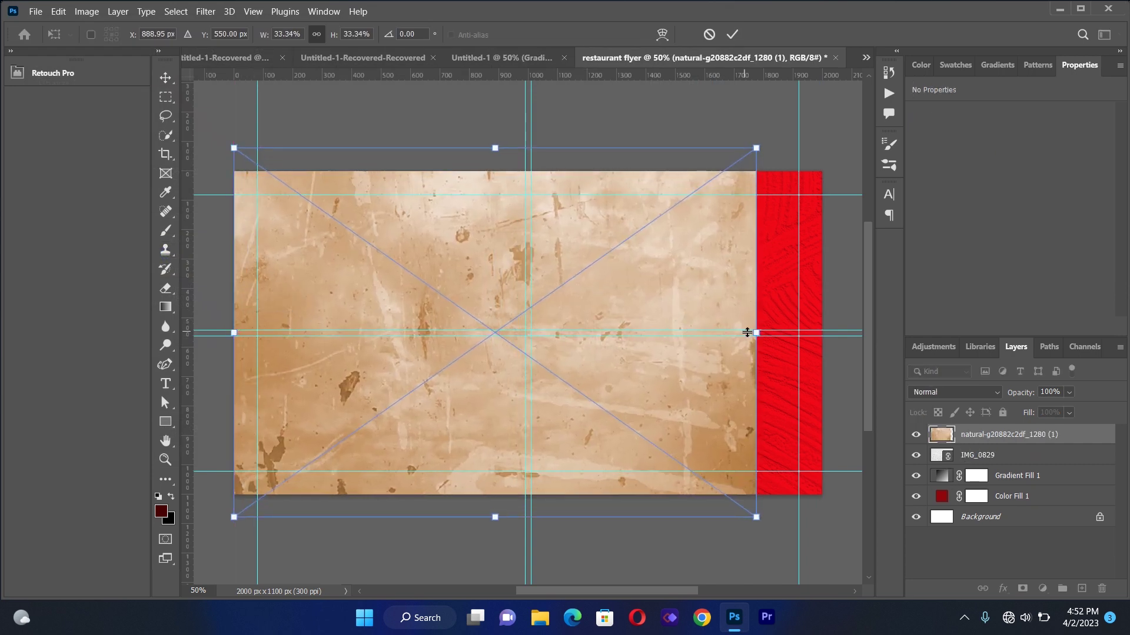
{"action": "left_click_drag", "start_coordinate": [758, 334], "coordinate": [822, 340]}
{"action": "left_click", "coordinate": [167, 79]}
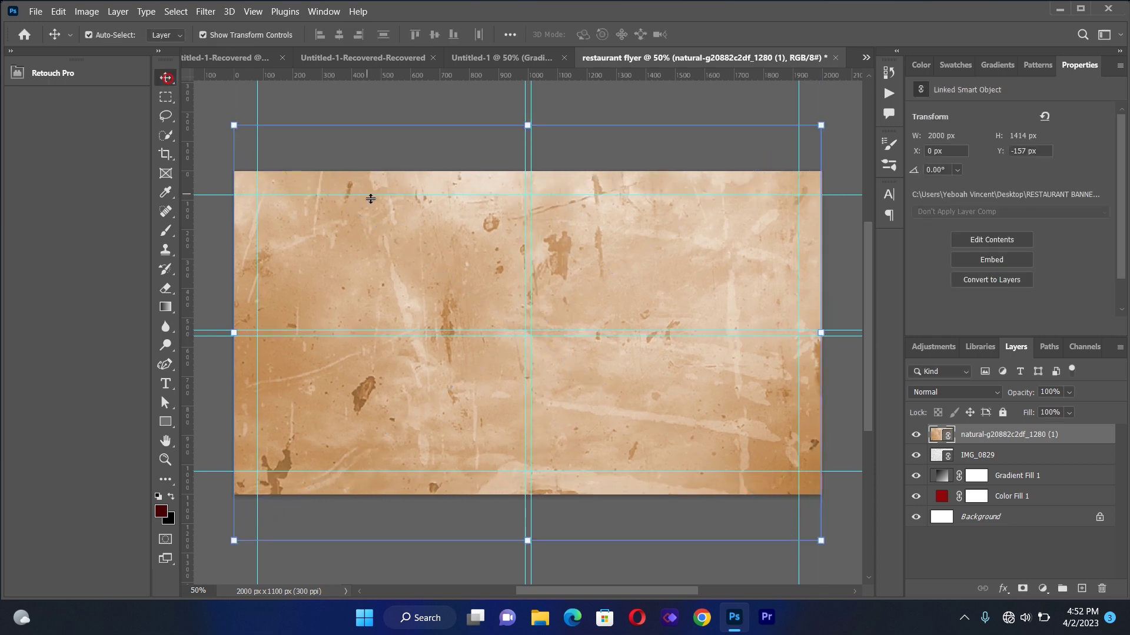
{"action": "left_click", "coordinate": [953, 393]}
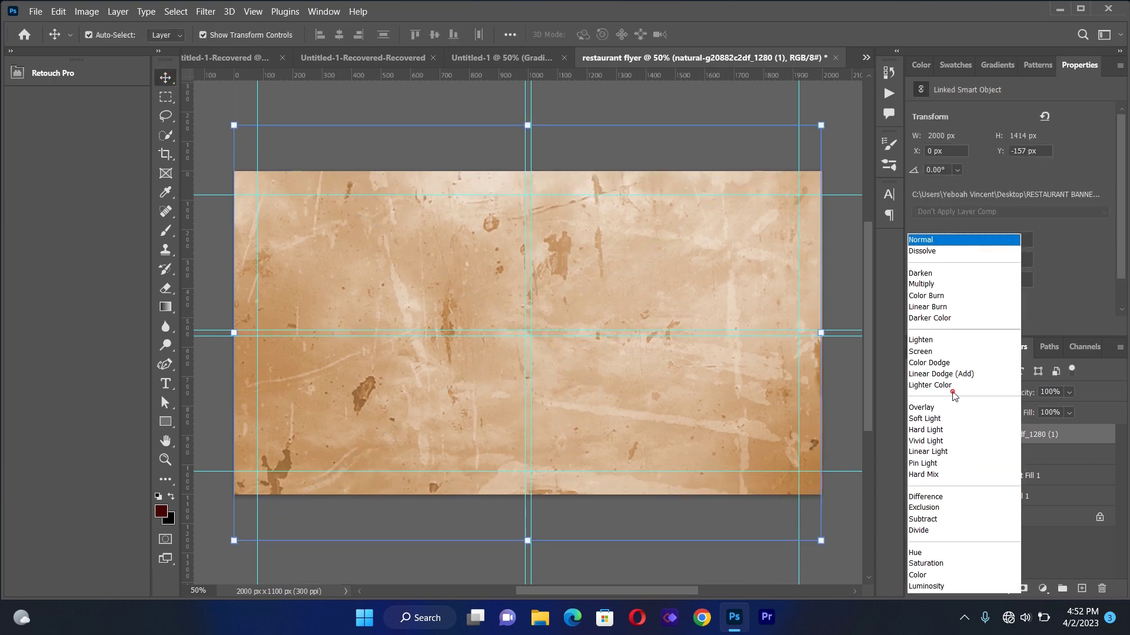
{"action": "left_click", "coordinate": [939, 310]}
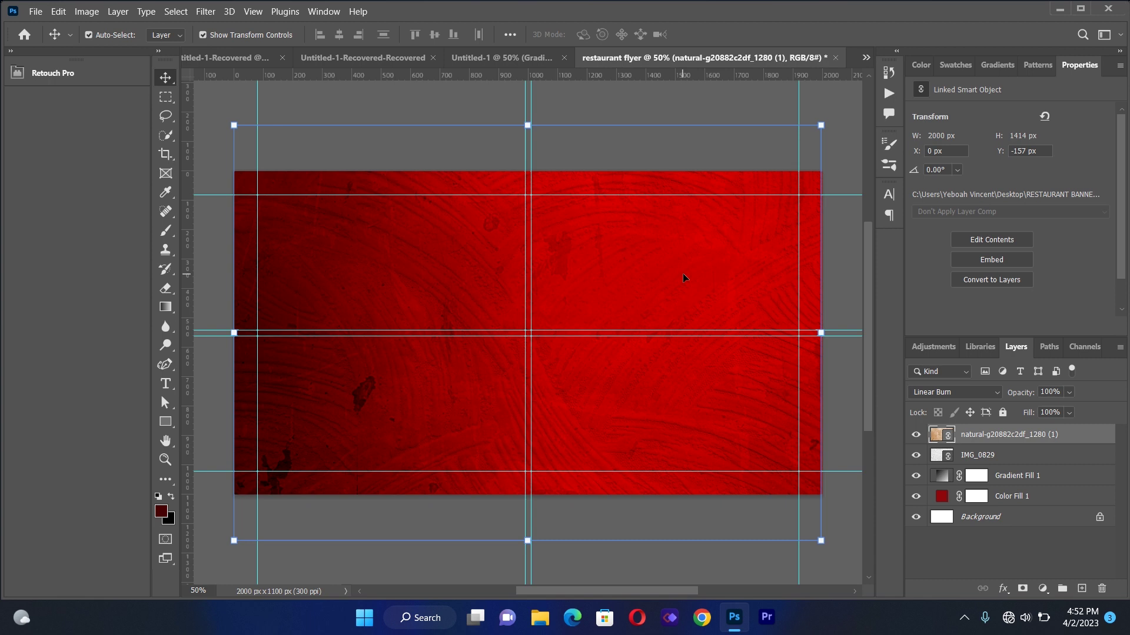
{"action": "left_click", "coordinate": [166, 364]}
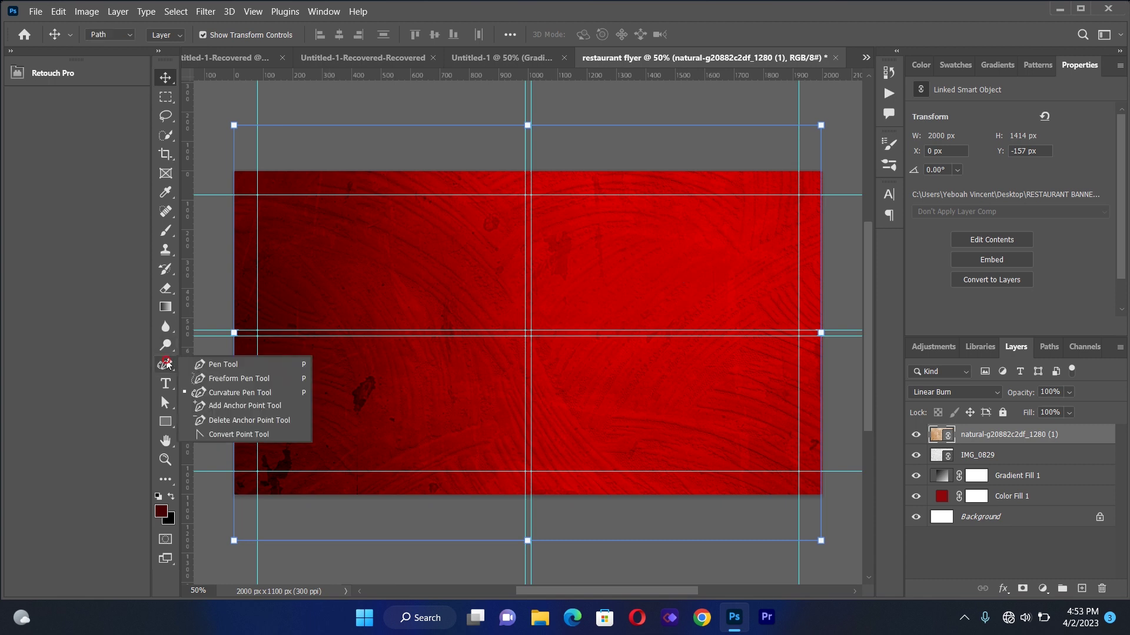
Draw a closed wave-shaped path over the flyer's right side with the Curvature Pen Tool
{"action": "left_click", "coordinate": [229, 394]}
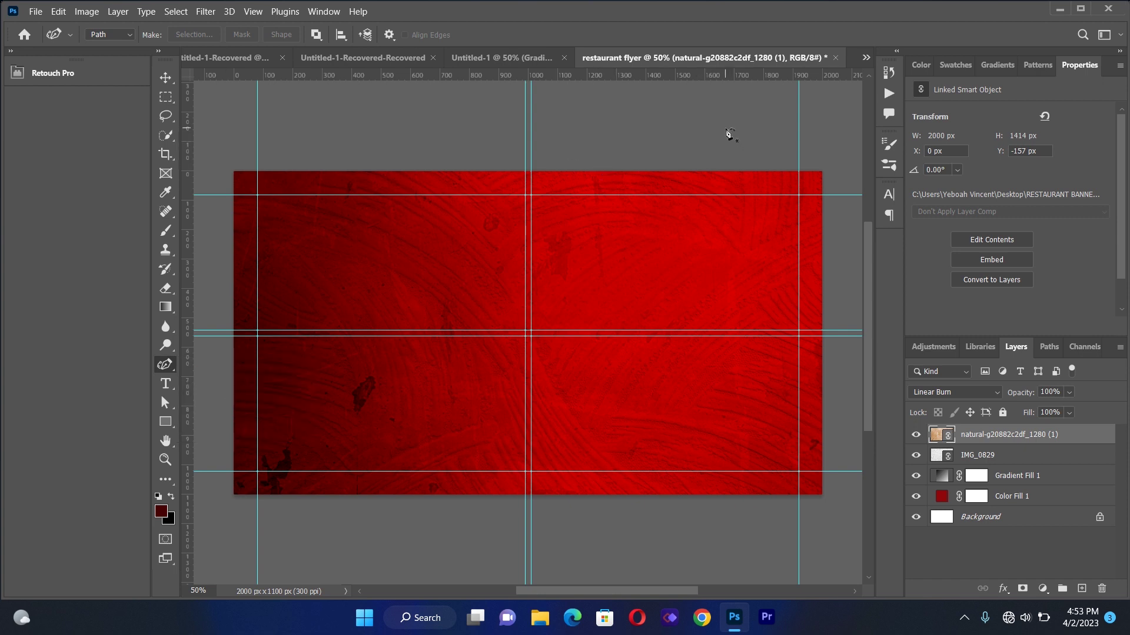
{"action": "left_click", "coordinate": [726, 129]}
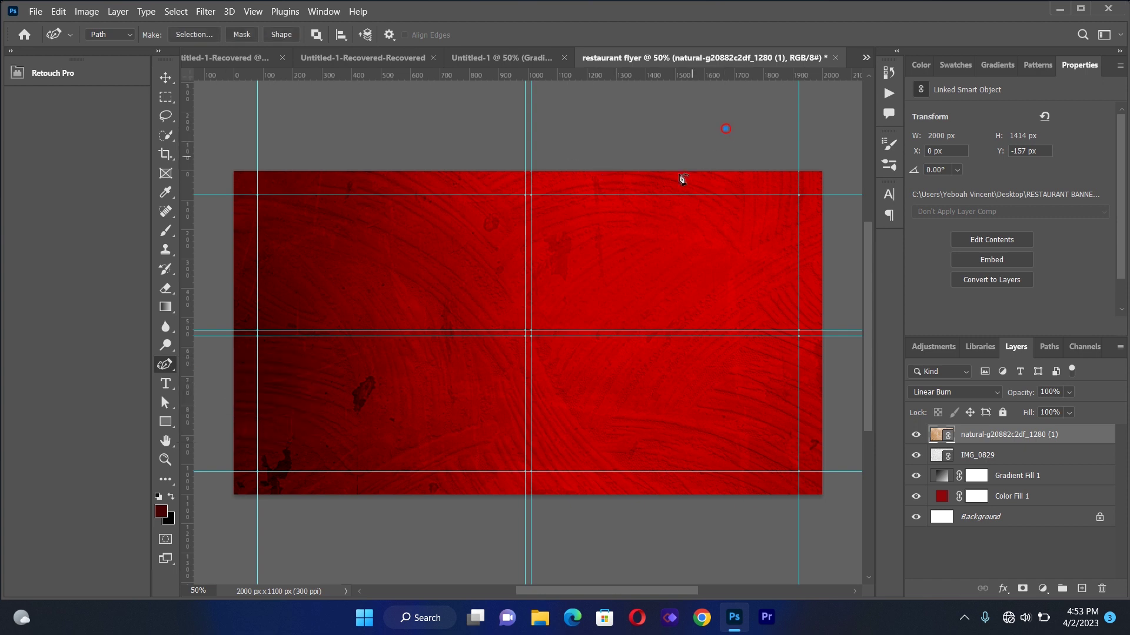
{"action": "left_click", "coordinate": [612, 250]}
{"action": "left_click", "coordinate": [581, 321]}
{"action": "left_click", "coordinate": [569, 431]}
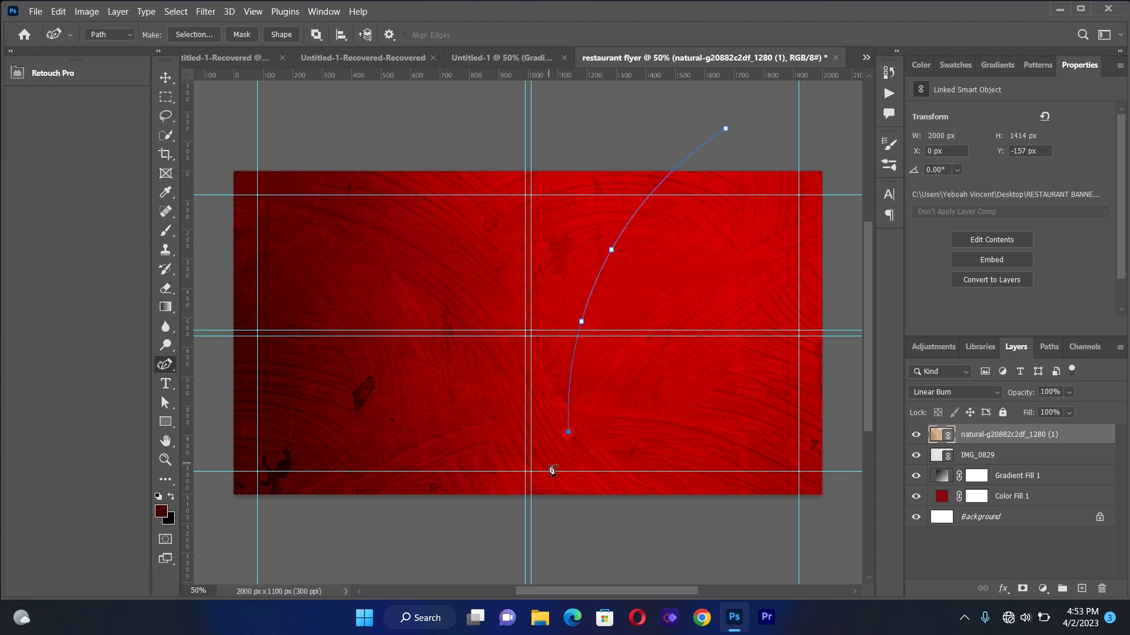
{"action": "key", "text": "BackSpace"}
{"action": "key", "text": "BackSpace"}
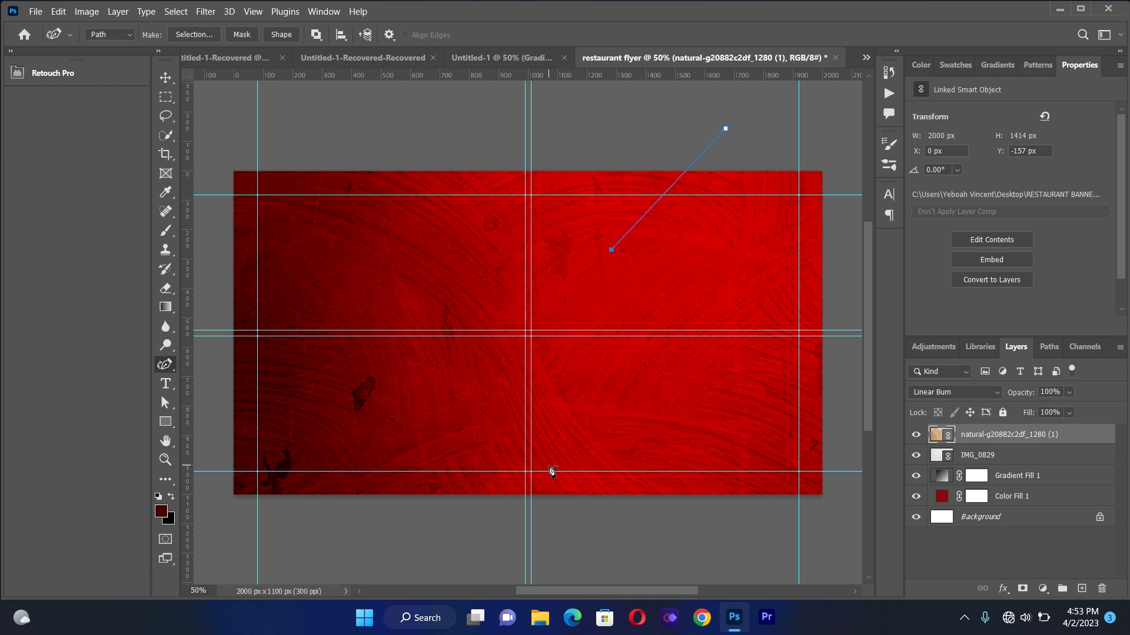
{"action": "left_click", "coordinate": [581, 398]}
{"action": "left_click", "coordinate": [531, 516]}
{"action": "left_click", "coordinate": [559, 570]}
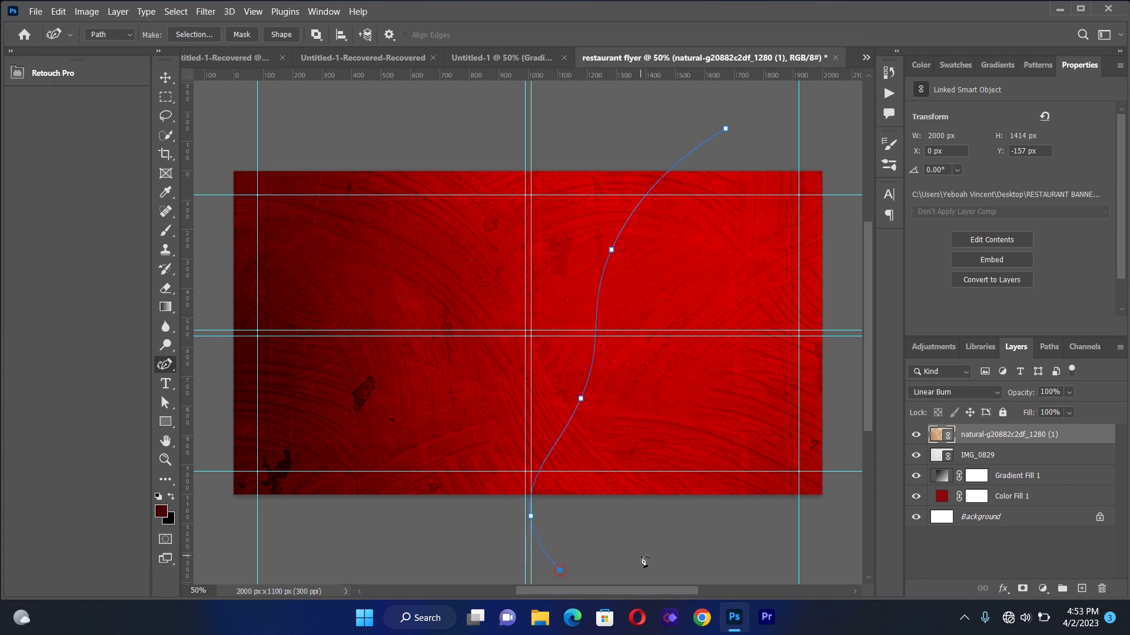
{"action": "left_click", "coordinate": [701, 565]}
{"action": "left_click", "coordinate": [850, 517]}
{"action": "left_click", "coordinate": [848, 319]}
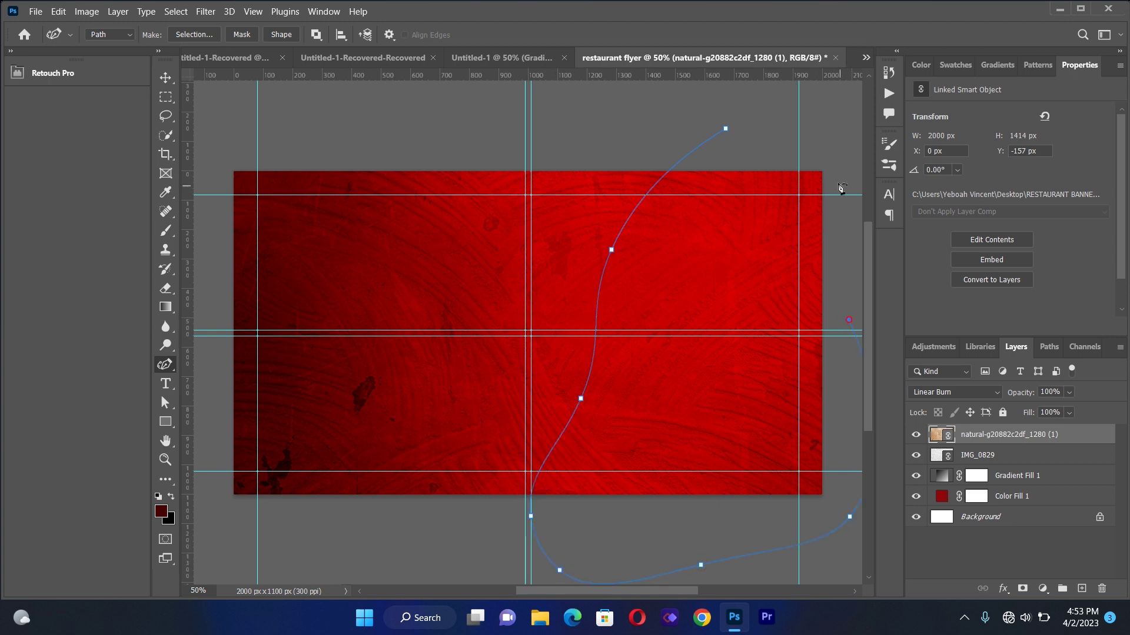
{"action": "left_click", "coordinate": [832, 154]}
{"action": "left_click", "coordinate": [727, 129]}
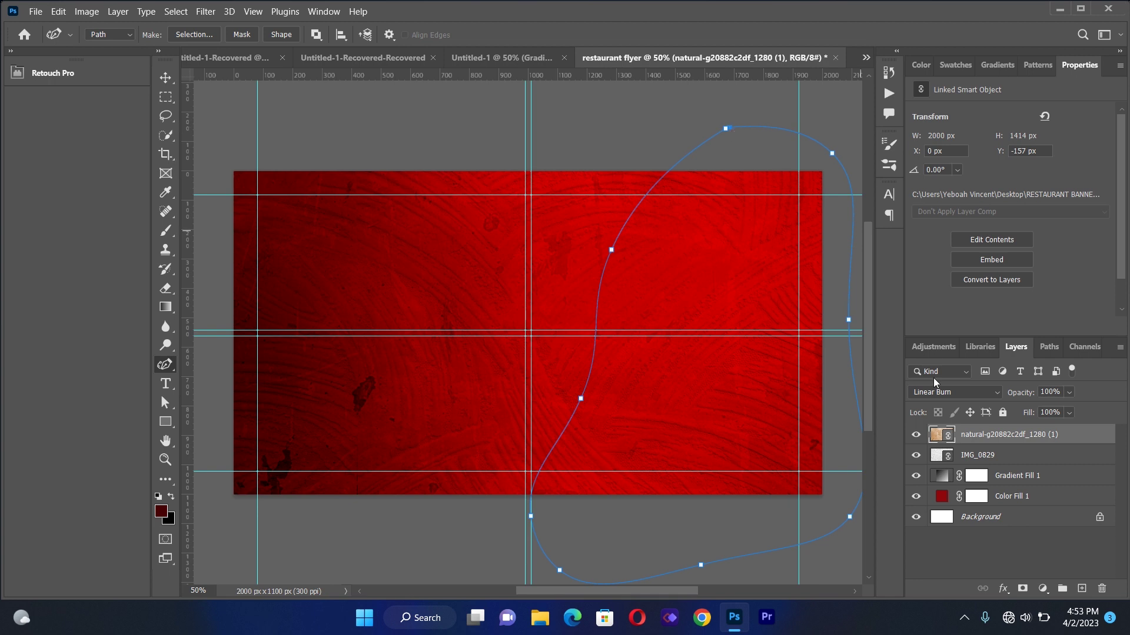
Fill the path with a Solid Color layer in orange f88719
{"action": "left_click", "coordinate": [1042, 589]}
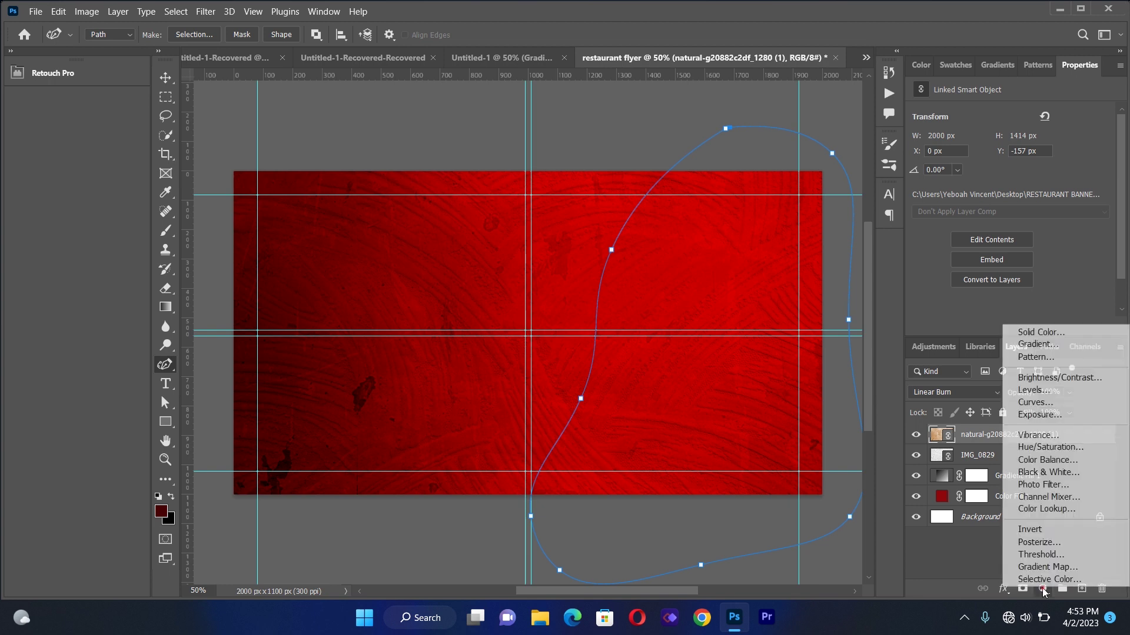
{"action": "left_click", "coordinate": [1050, 333]}
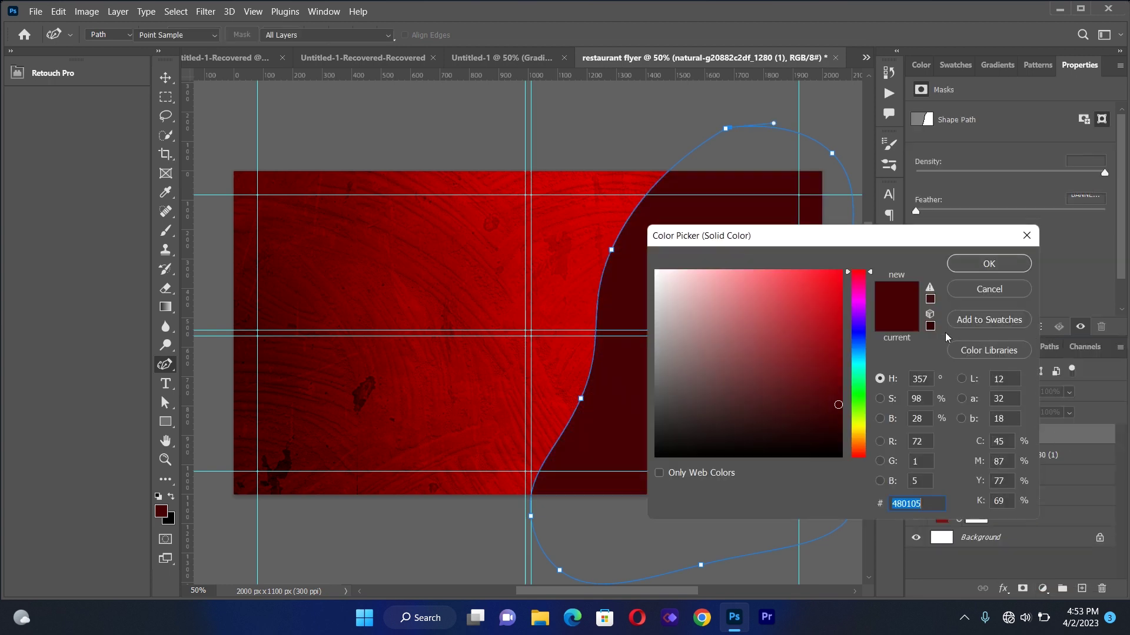
{"action": "left_click", "coordinate": [860, 430]}
{"action": "left_click", "coordinate": [858, 441]}
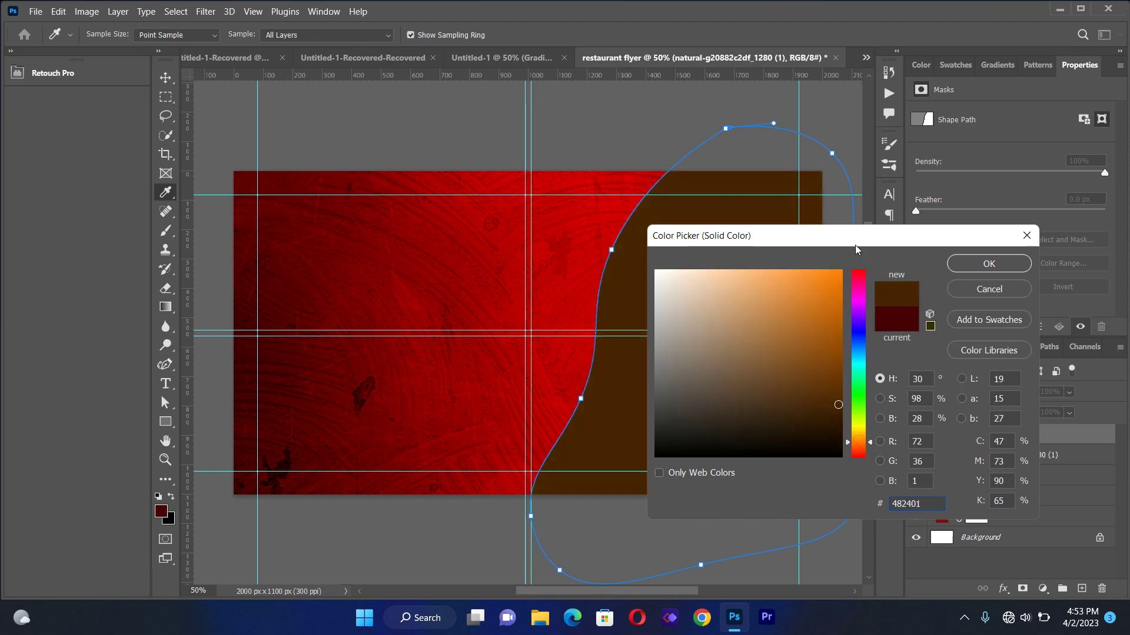
{"action": "left_click_drag", "start_coordinate": [855, 247], "coordinate": [1004, 147]}
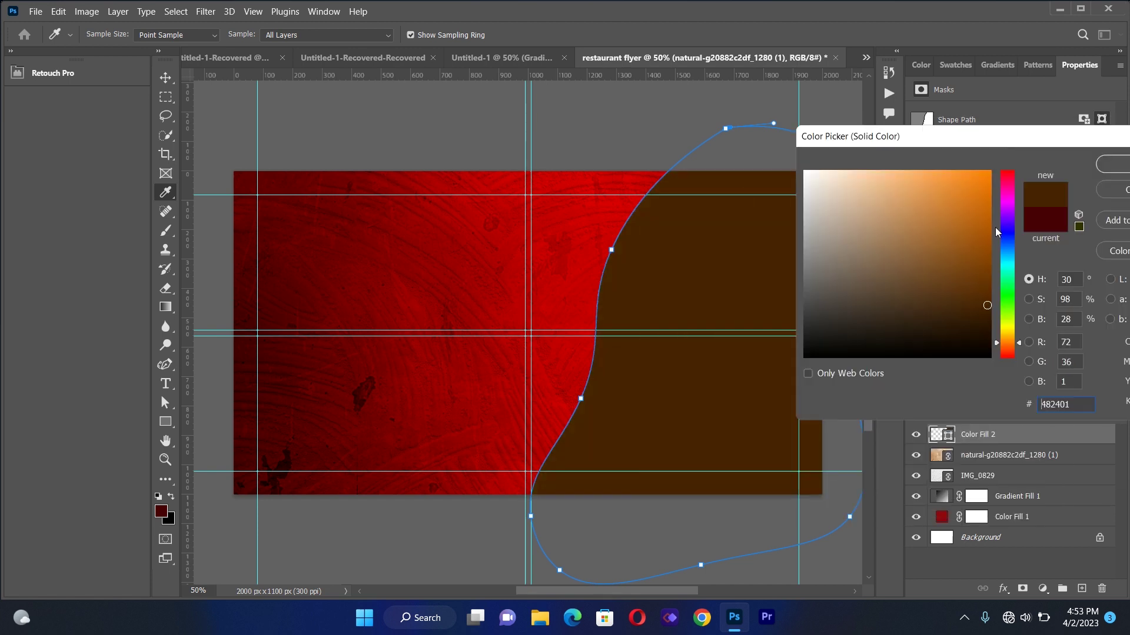
{"action": "left_click", "coordinate": [975, 182]}
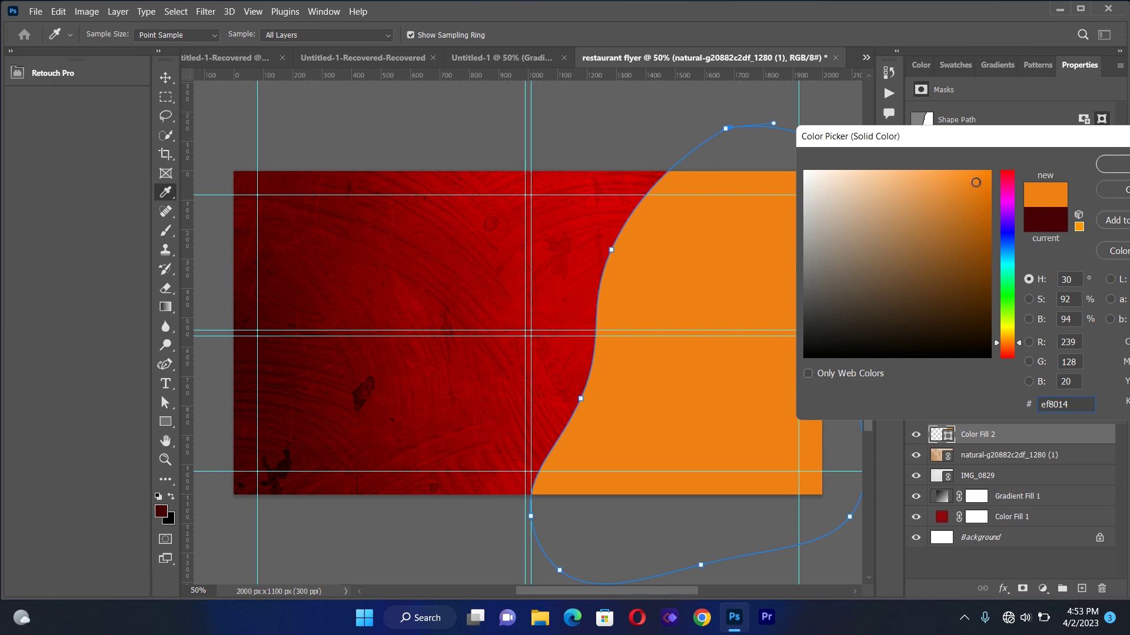
{"action": "left_click_drag", "start_coordinate": [976, 180], "coordinate": [972, 176]}
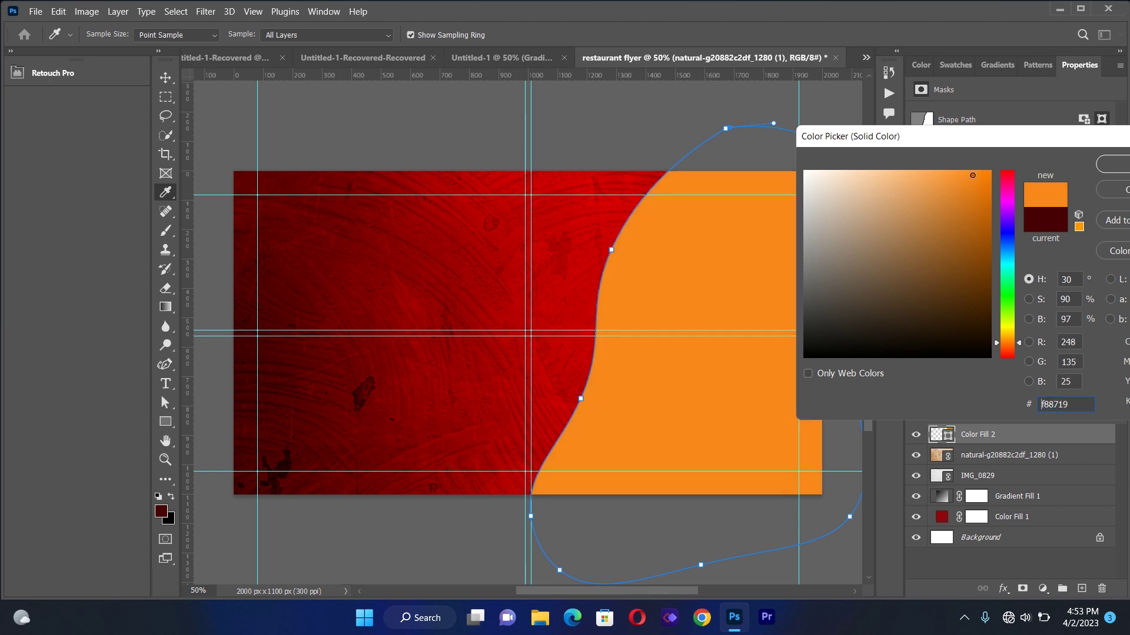
{"action": "left_click", "coordinate": [1106, 164]}
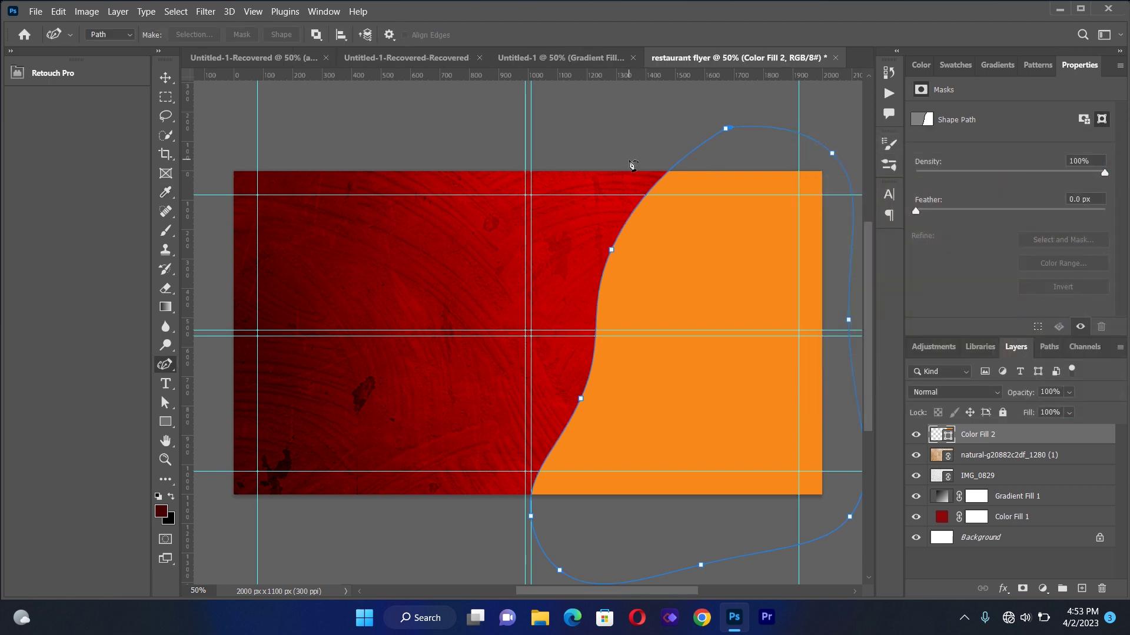
Give the Color Fill 2 wave an 87 px golden yellow outside stroke
{"action": "left_click", "coordinate": [165, 77]}
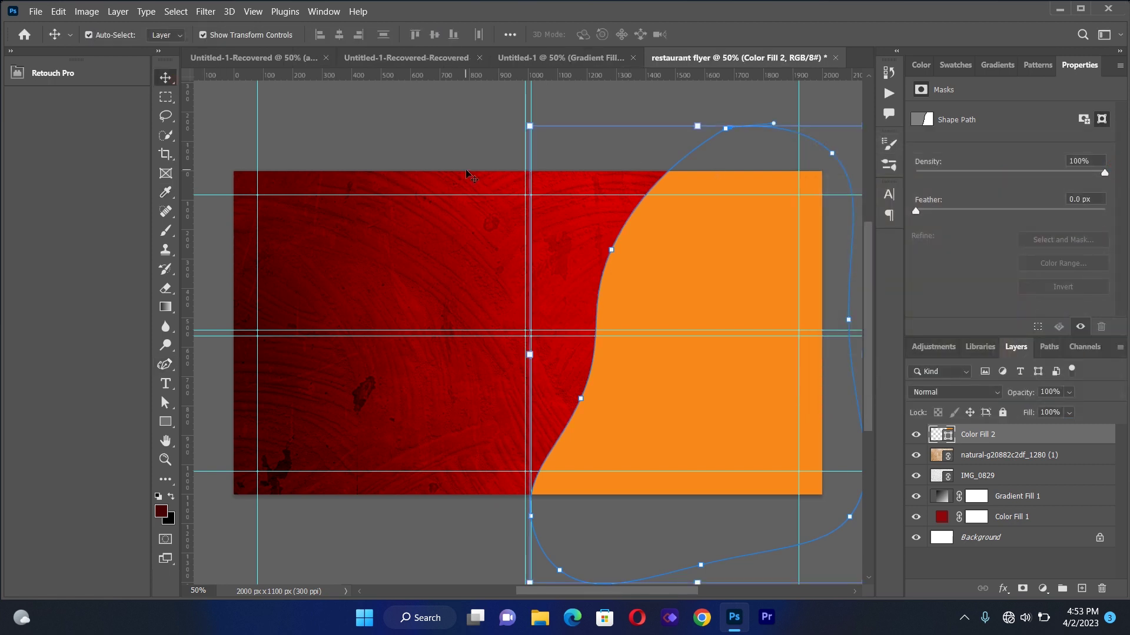
{"action": "left_click", "coordinate": [448, 134]}
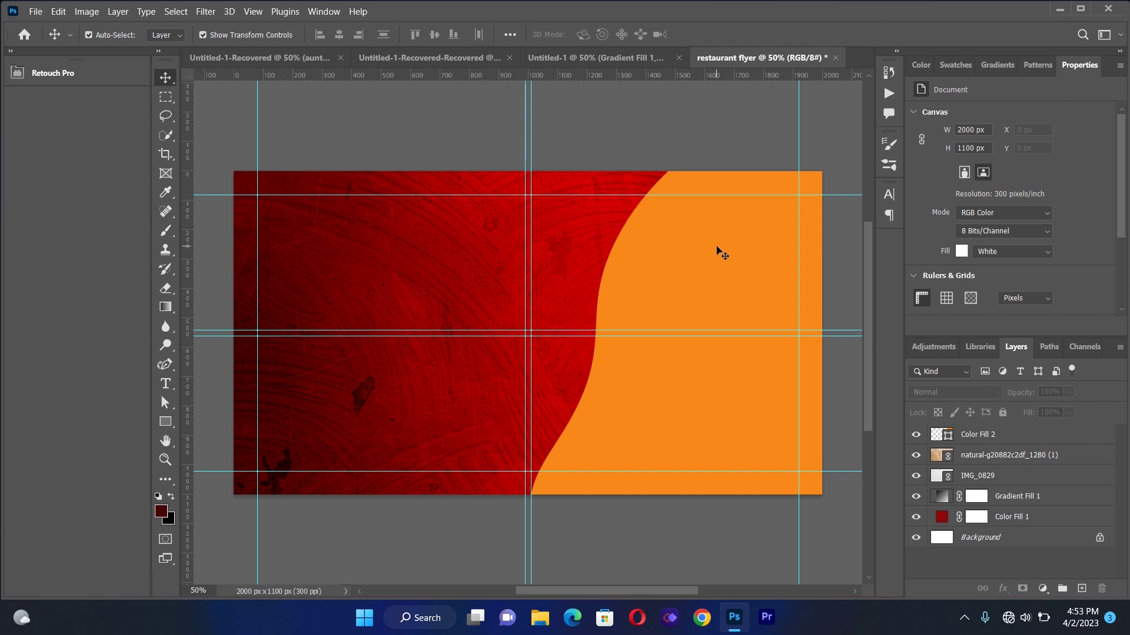
{"action": "left_click", "coordinate": [722, 253]}
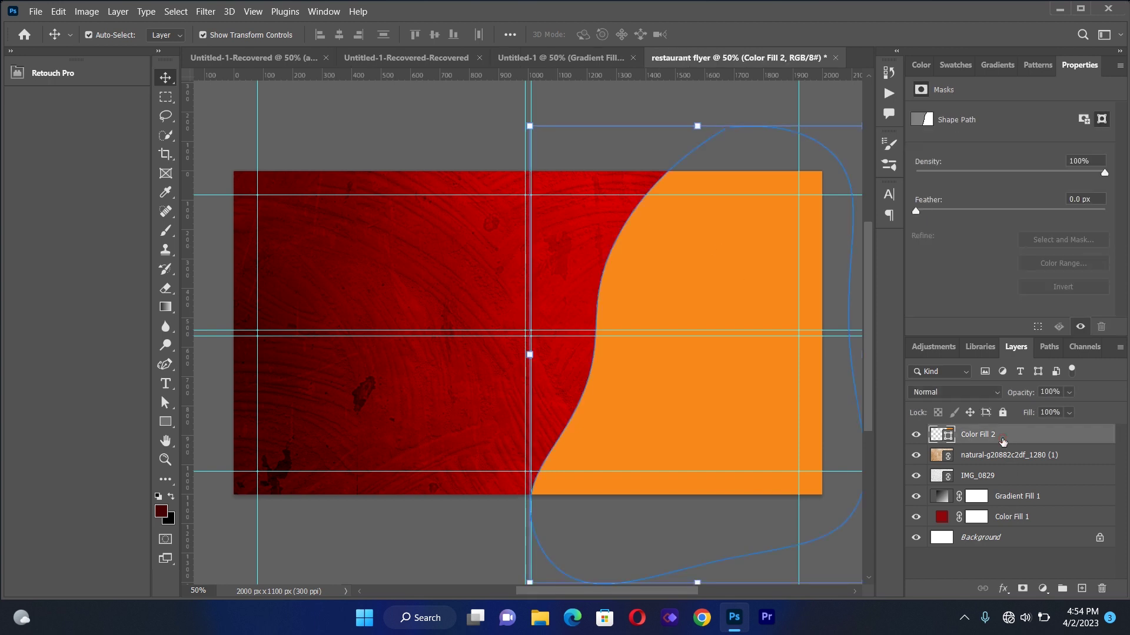
{"action": "left_click", "coordinate": [1003, 588]}
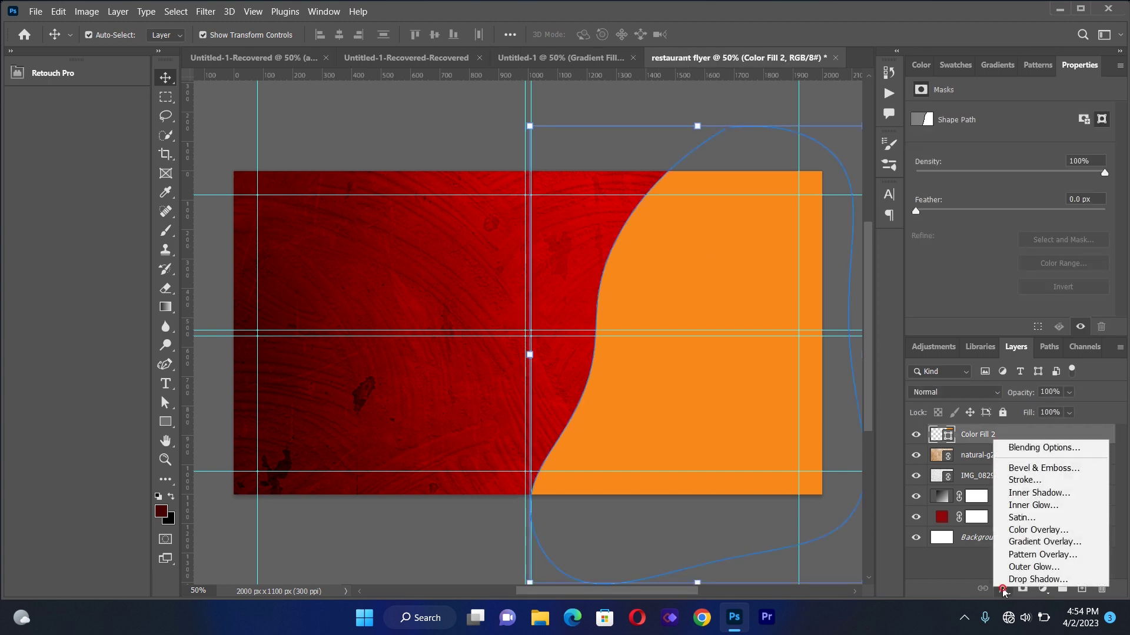
{"action": "left_click", "coordinate": [1013, 482]}
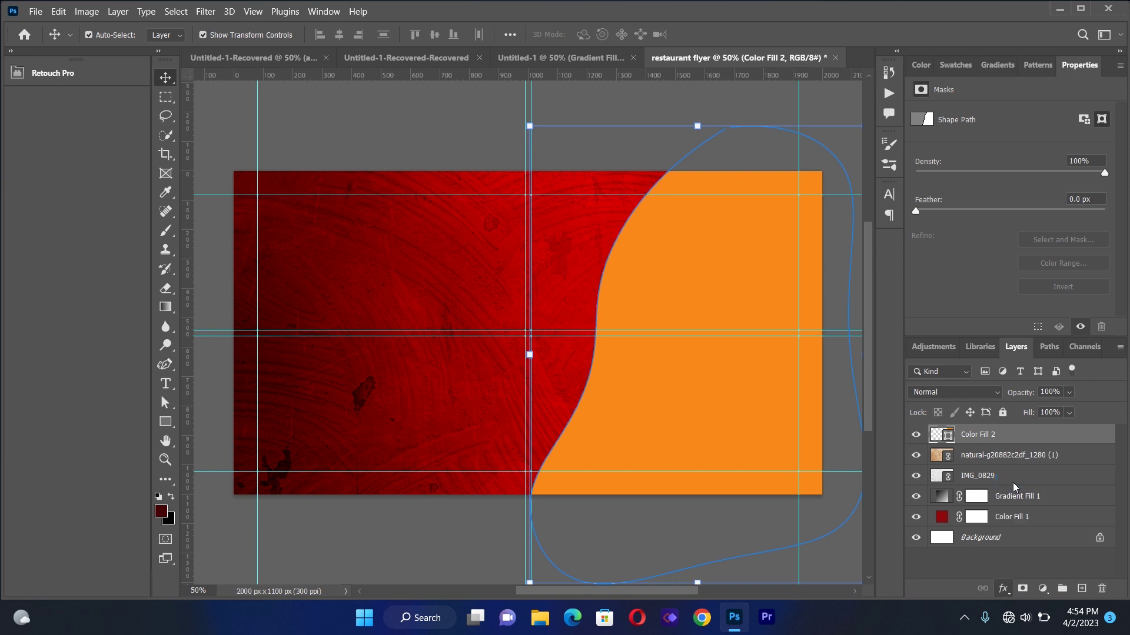
{"action": "mouse_move", "coordinate": [757, 95]}
{"action": "left_mouse_down"}
{"action": "mouse_move", "coordinate": [362, 99]}
{"action": "mouse_move", "coordinate": [288, 65]}
{"action": "left_mouse_up"}
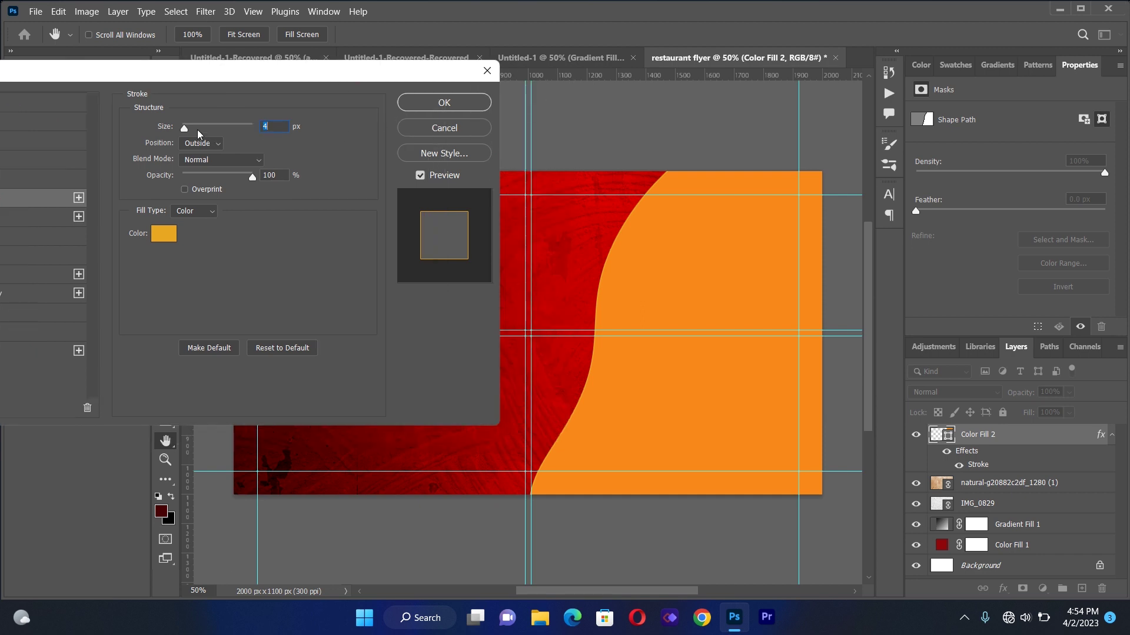
{"action": "left_click_drag", "start_coordinate": [186, 130], "coordinate": [212, 137]}
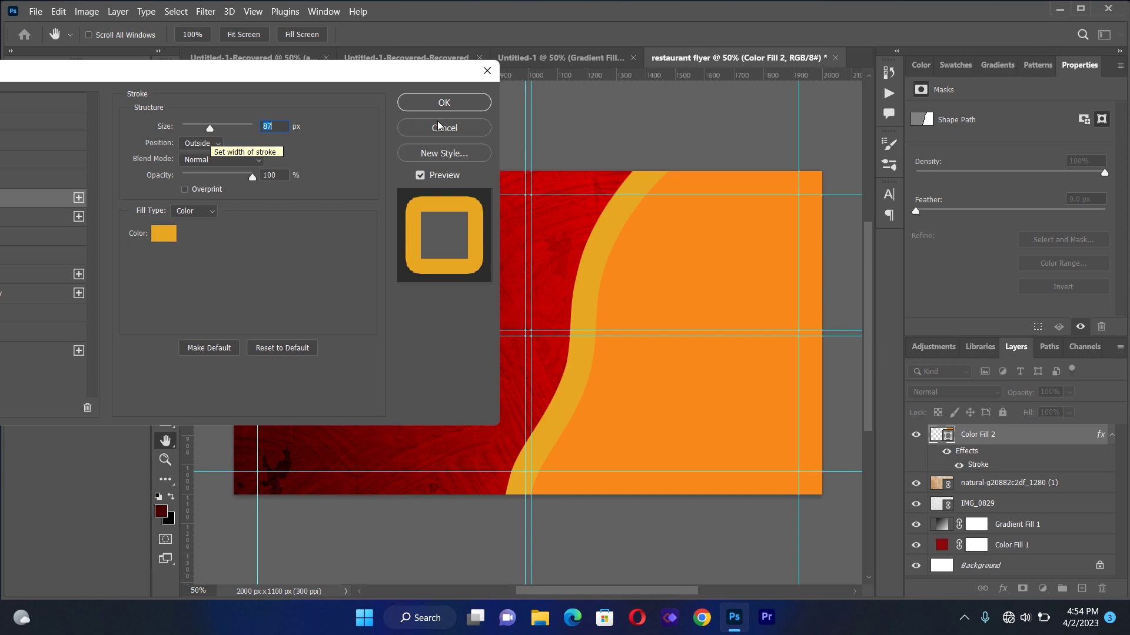
{"action": "left_click", "coordinate": [445, 102]}
{"action": "left_click", "coordinate": [455, 236]}
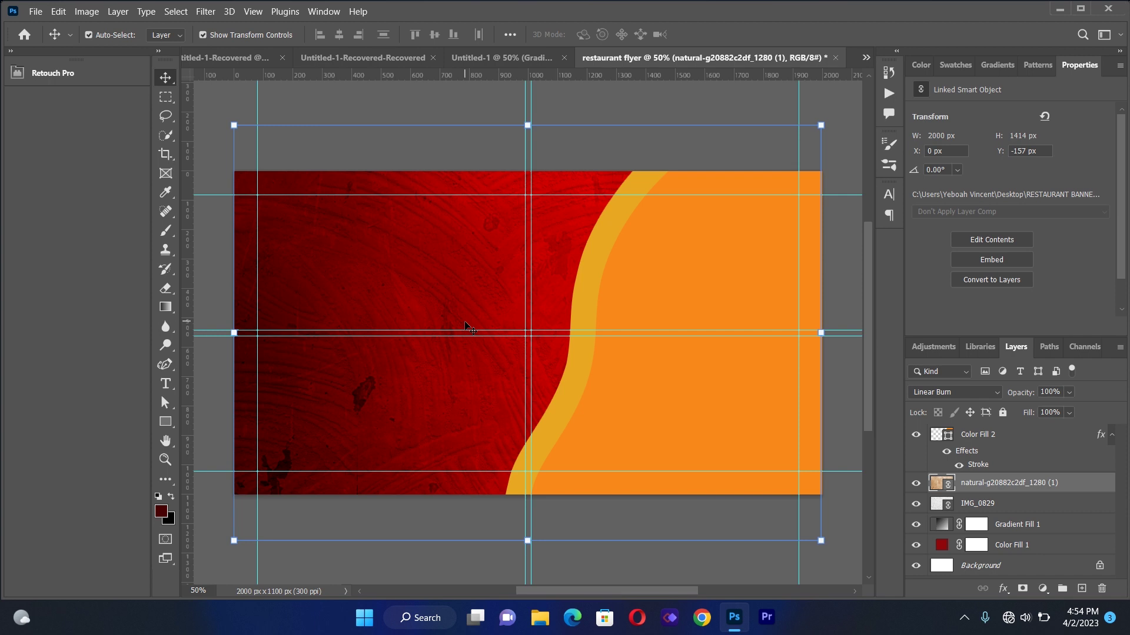
Place the roasted meat photo above Color Fill 2 and shift it right to X 408 px
{"action": "left_click", "coordinate": [36, 12]}
{"action": "left_click", "coordinate": [86, 289]}
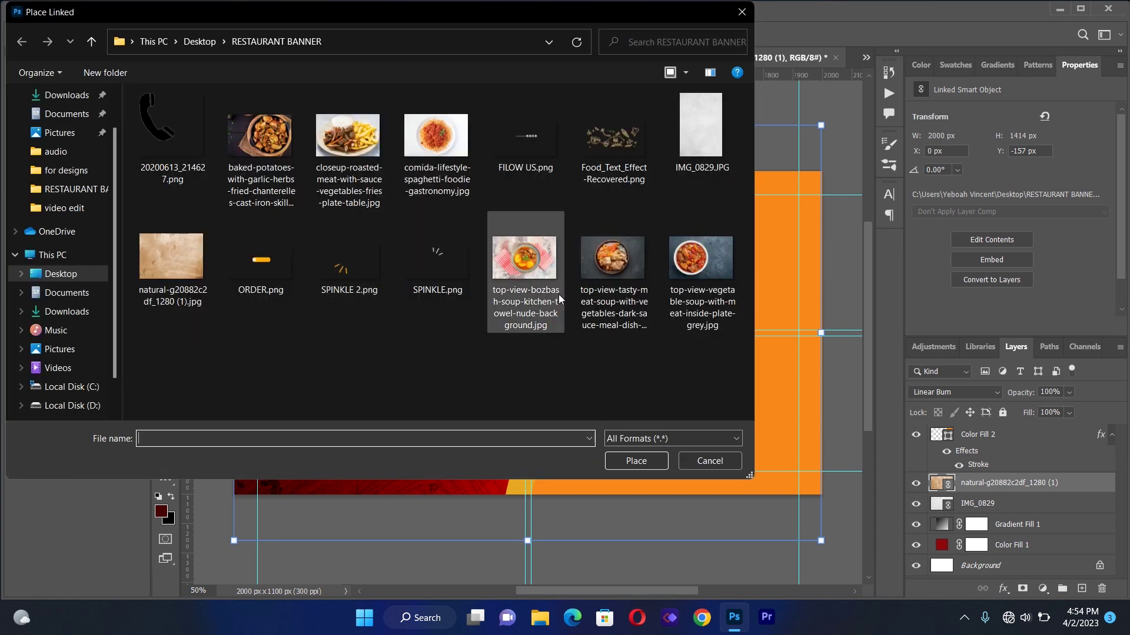
{"action": "double_click", "coordinate": [362, 137]}
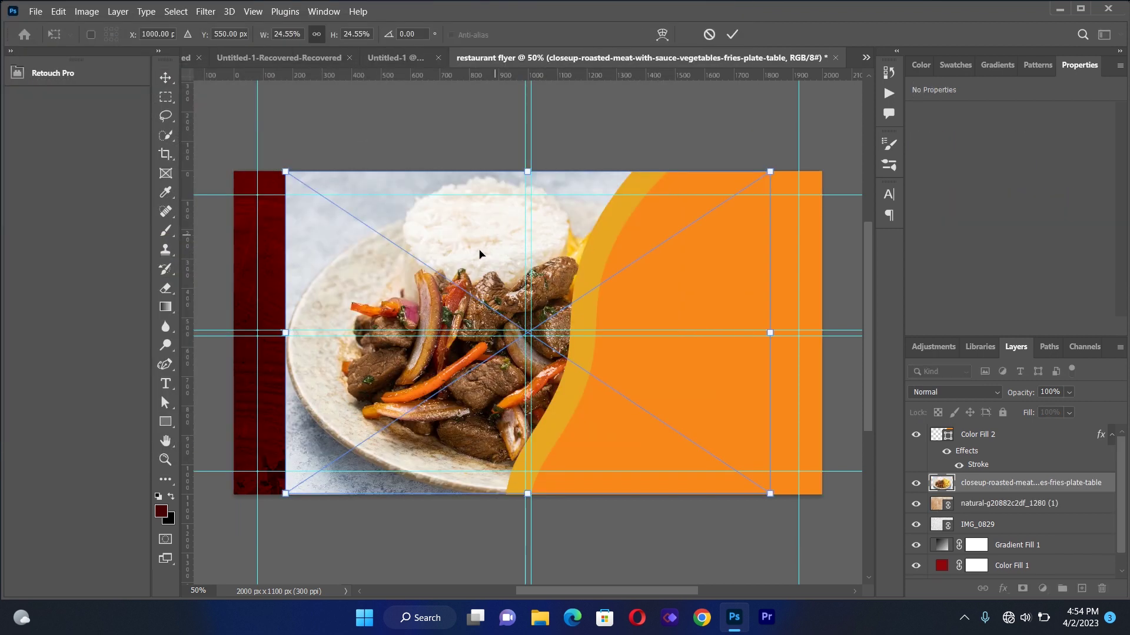
{"action": "left_click_drag", "start_coordinate": [479, 270], "coordinate": [447, 270]}
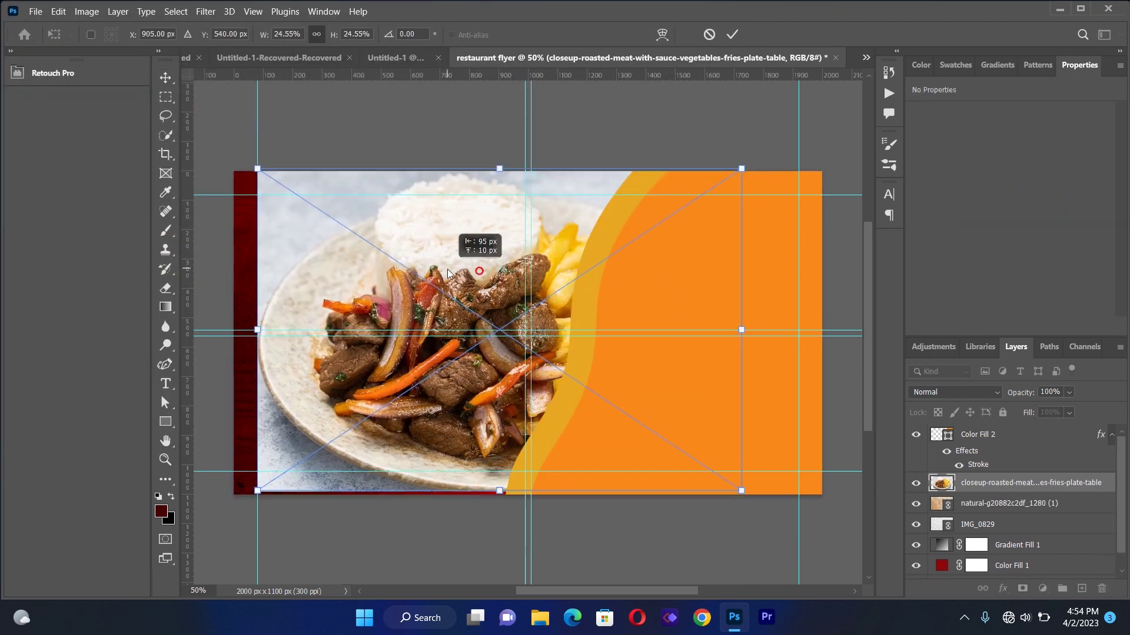
{"action": "left_click", "coordinate": [1020, 484]}
{"action": "left_click_drag", "start_coordinate": [1011, 441], "coordinate": [1011, 436]}
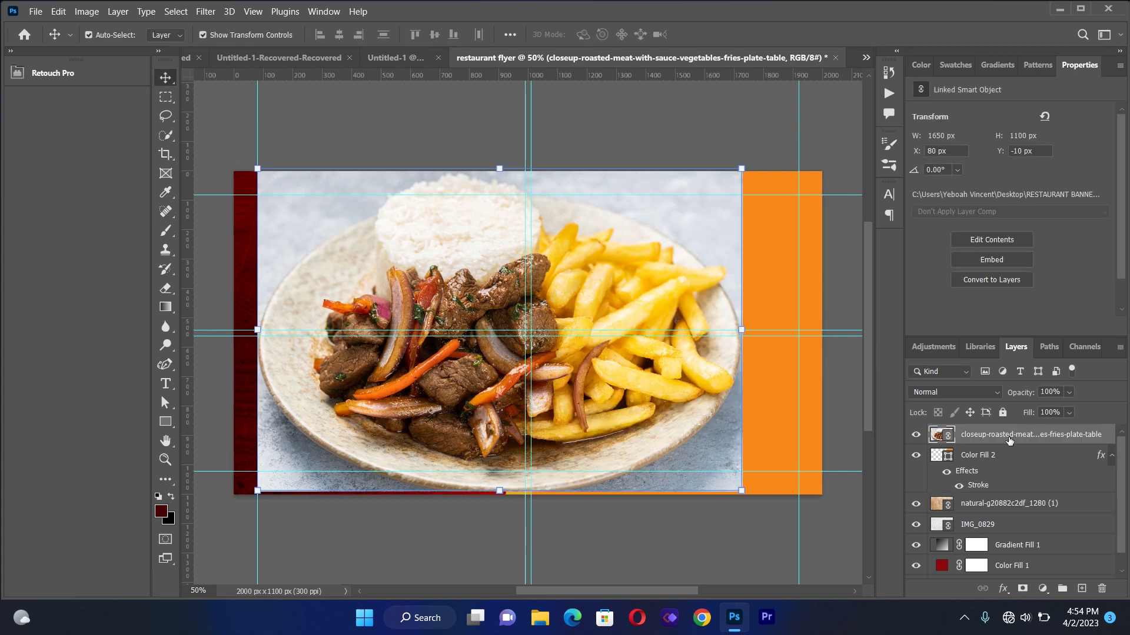
{"action": "left_click_drag", "start_coordinate": [633, 287], "coordinate": [729, 287]}
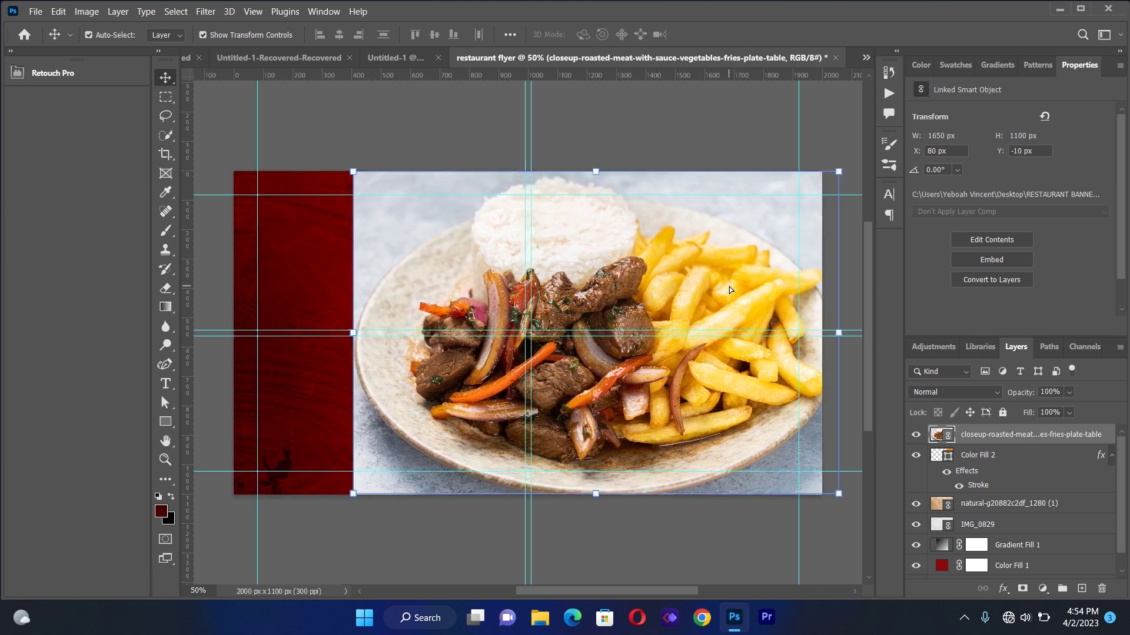
{"action": "left_click", "coordinate": [1003, 435]}
Clip the food photo into the orange wave, enlarging it slightly and positioning it right and up
{"action": "right_click", "coordinate": [1003, 435]}
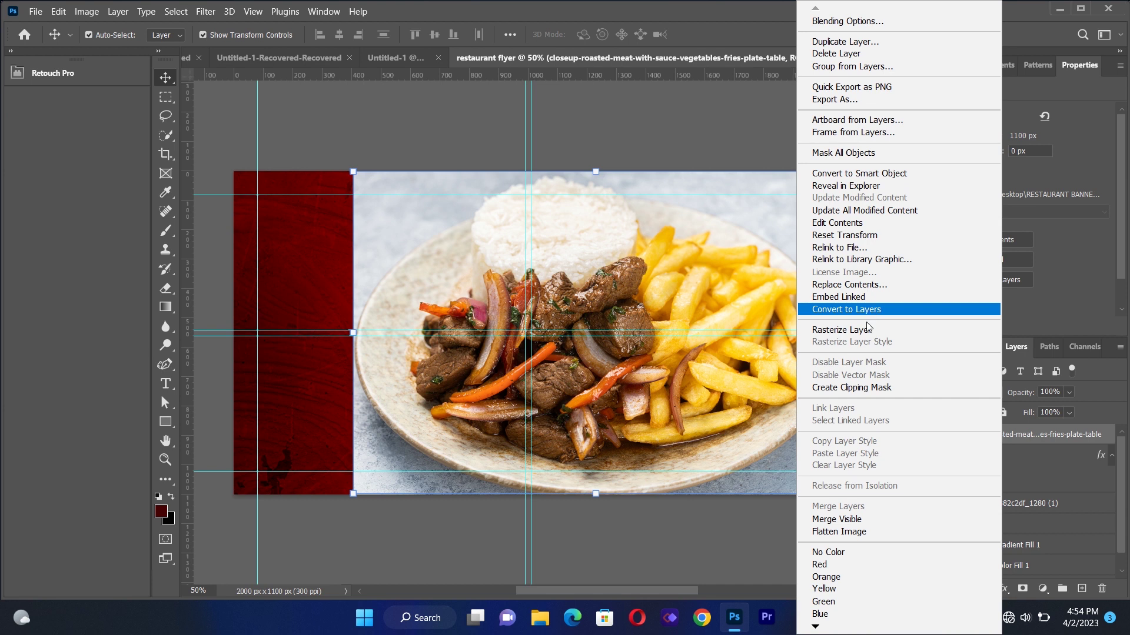
{"action": "left_click", "coordinate": [863, 387]}
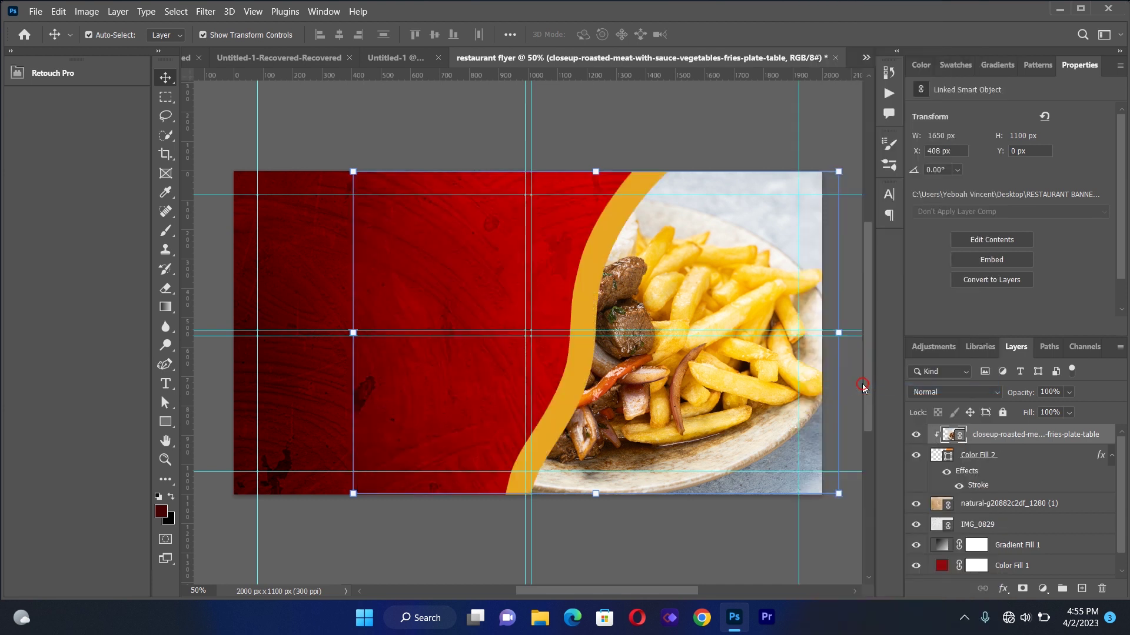
{"action": "left_click_drag", "start_coordinate": [664, 245], "coordinate": [751, 244]}
{"action": "left_click_drag", "start_coordinate": [682, 490], "coordinate": [681, 504]}
{"action": "mouse_move", "coordinate": [697, 451]}
{"action": "left_mouse_down"}
{"action": "mouse_move", "coordinate": [701, 423]}
{"action": "mouse_move", "coordinate": [706, 447]}
{"action": "mouse_move", "coordinate": [709, 435]}
{"action": "mouse_move", "coordinate": [691, 435]}
{"action": "left_mouse_up"}
{"action": "left_click", "coordinate": [168, 75]}
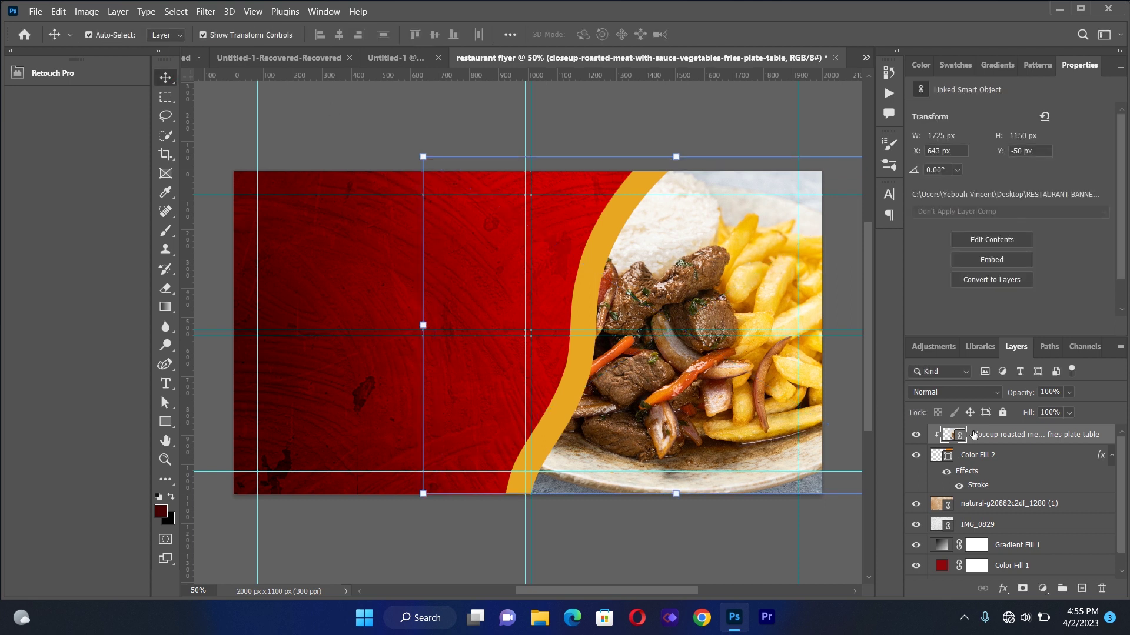
Set the food photo's blend mode to Linear Burn and deselect it
{"action": "left_click", "coordinate": [944, 392]}
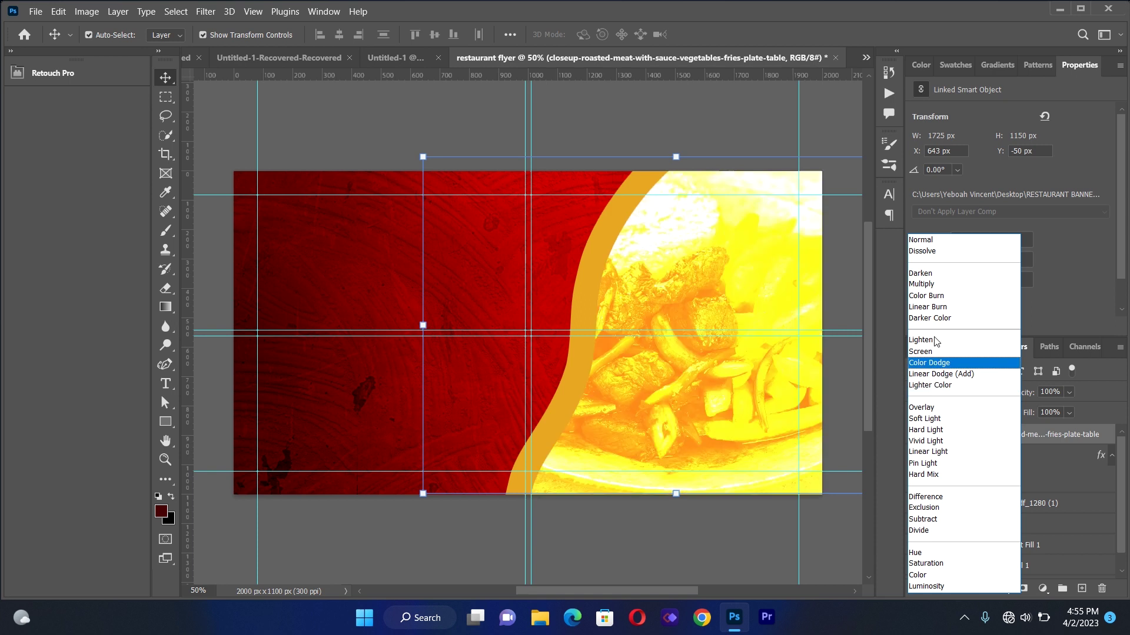
{"action": "left_click", "coordinate": [933, 307]}
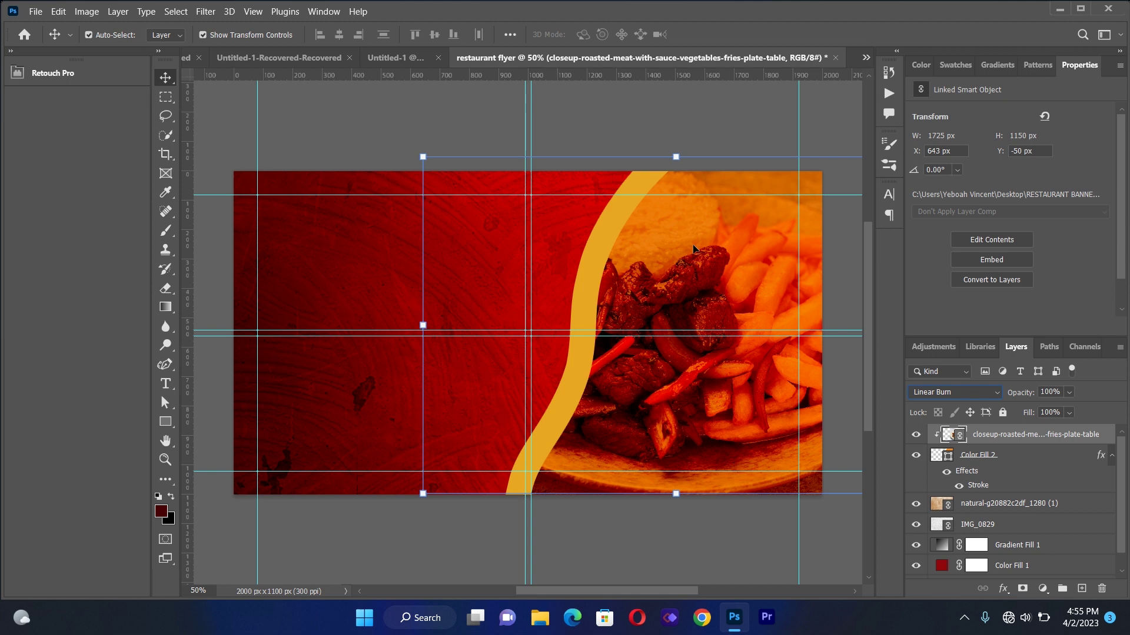
{"action": "left_click", "coordinate": [365, 106]}
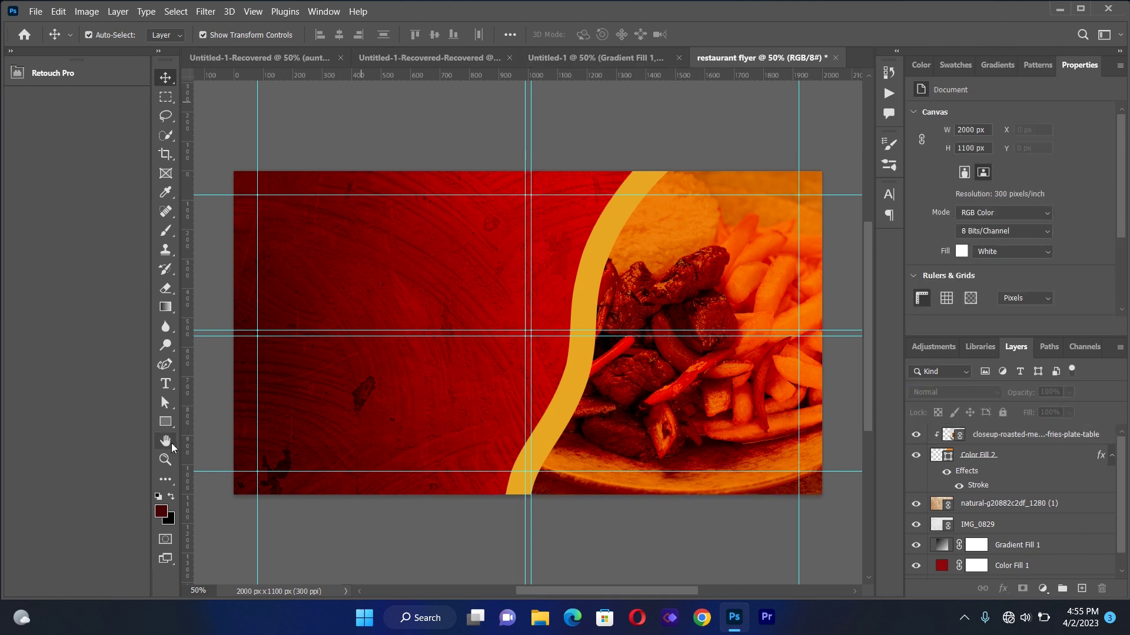
Draw a dark red 541×521 px circle over the upper middle and duplicate it twice with Ctrl+J
{"action": "left_click", "coordinate": [170, 422]}
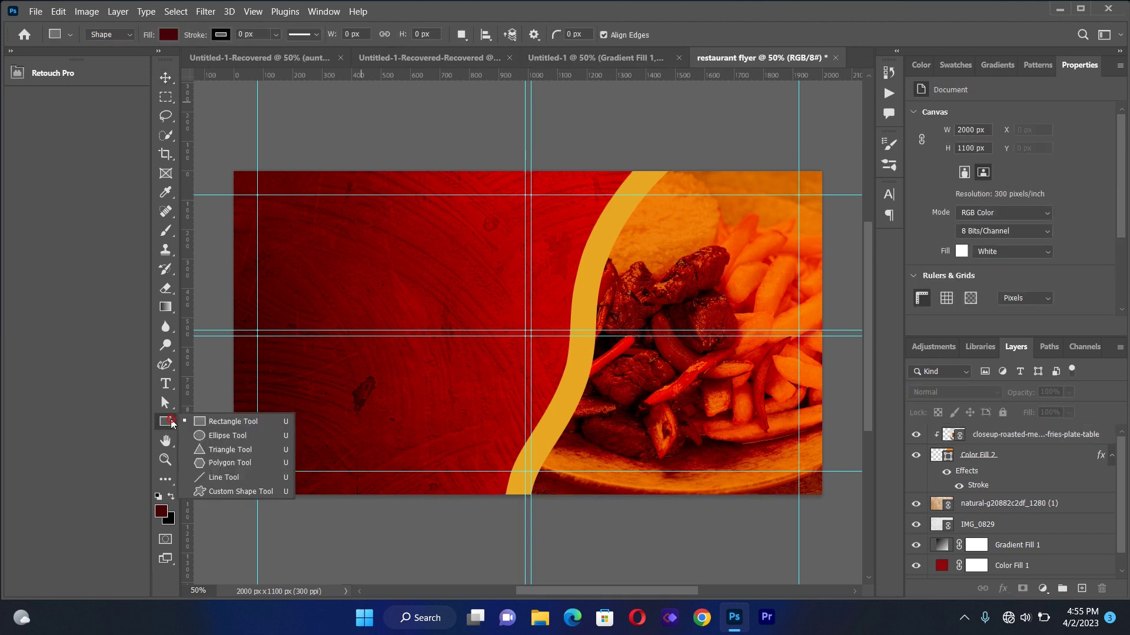
{"action": "left_click", "coordinate": [202, 437]}
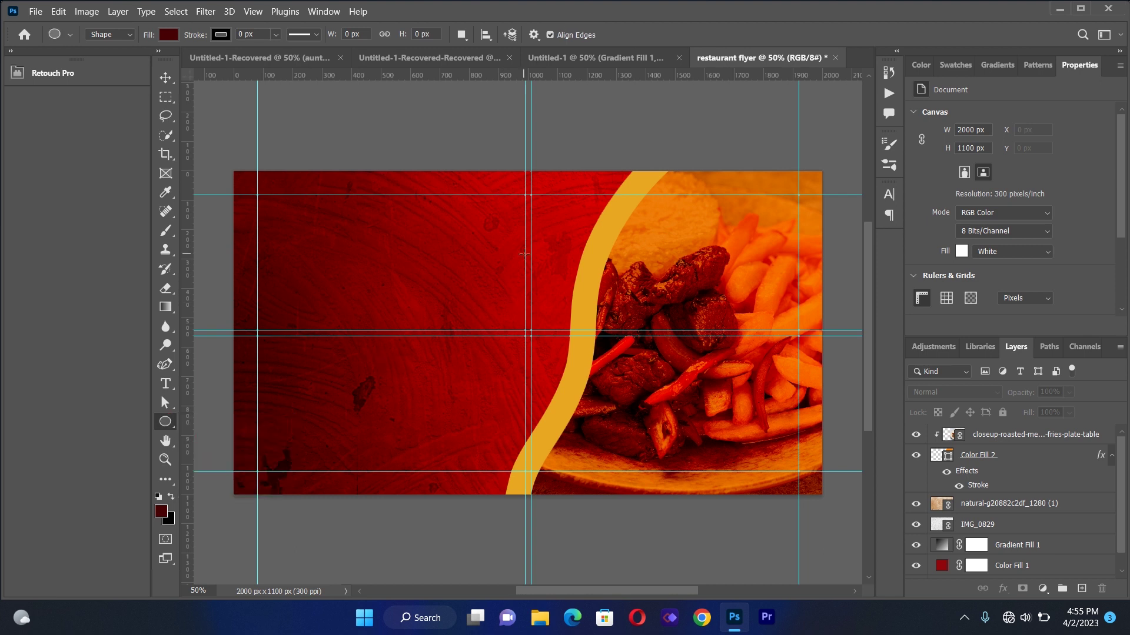
{"action": "left_click_drag", "start_coordinate": [503, 202], "coordinate": [661, 355]}
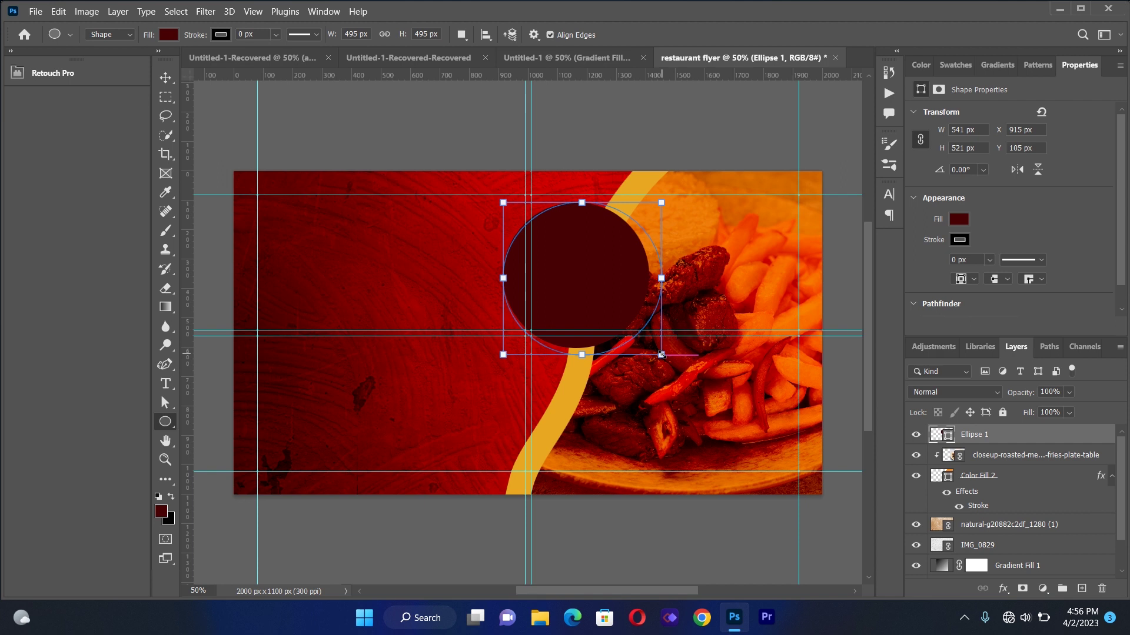
{"action": "left_click", "coordinate": [166, 78]}
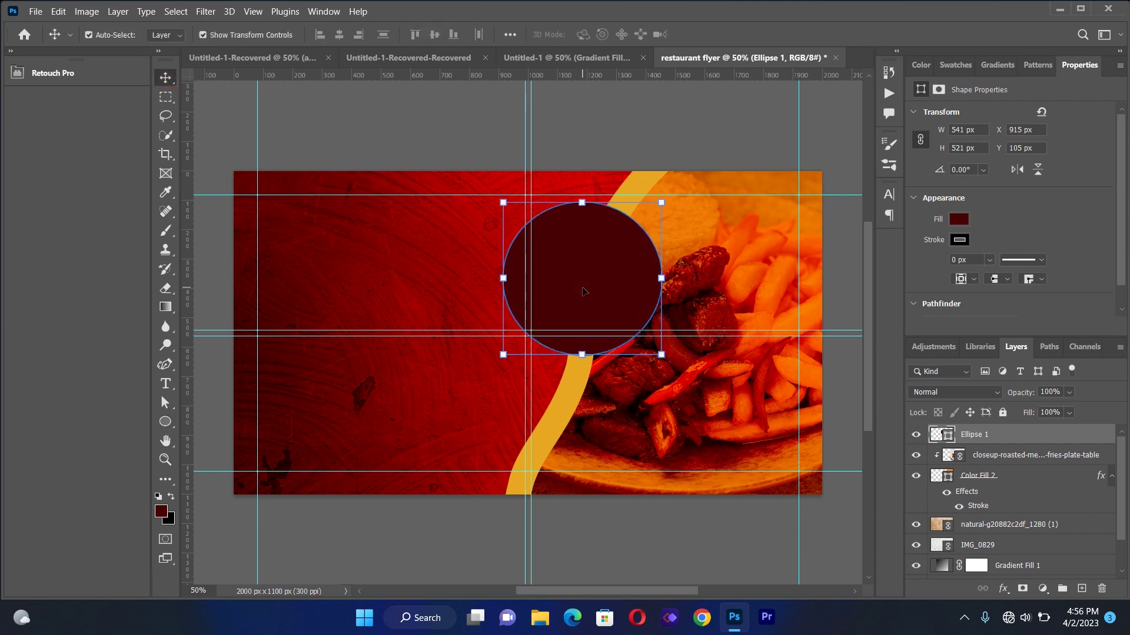
{"action": "key", "text": "ctrl"}
{"action": "key", "text": "ctrl+j"}
{"action": "key", "text": "ctrl+j"}
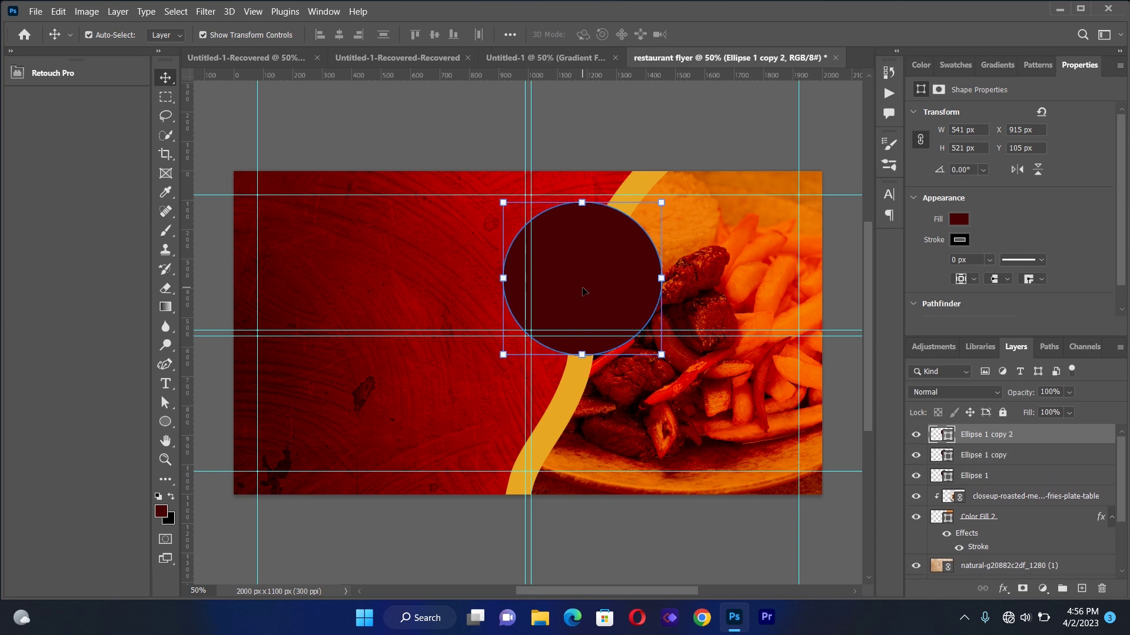
Spread the three circles along a diagonal and shrink the middle one slightly
{"action": "left_click_drag", "start_coordinate": [584, 292], "coordinate": [543, 384]}
{"action": "left_click_drag", "start_coordinate": [602, 252], "coordinate": [640, 199]}
{"action": "left_click_drag", "start_coordinate": [558, 379], "coordinate": [542, 420]}
{"action": "left_click_drag", "start_coordinate": [570, 311], "coordinate": [570, 311]}
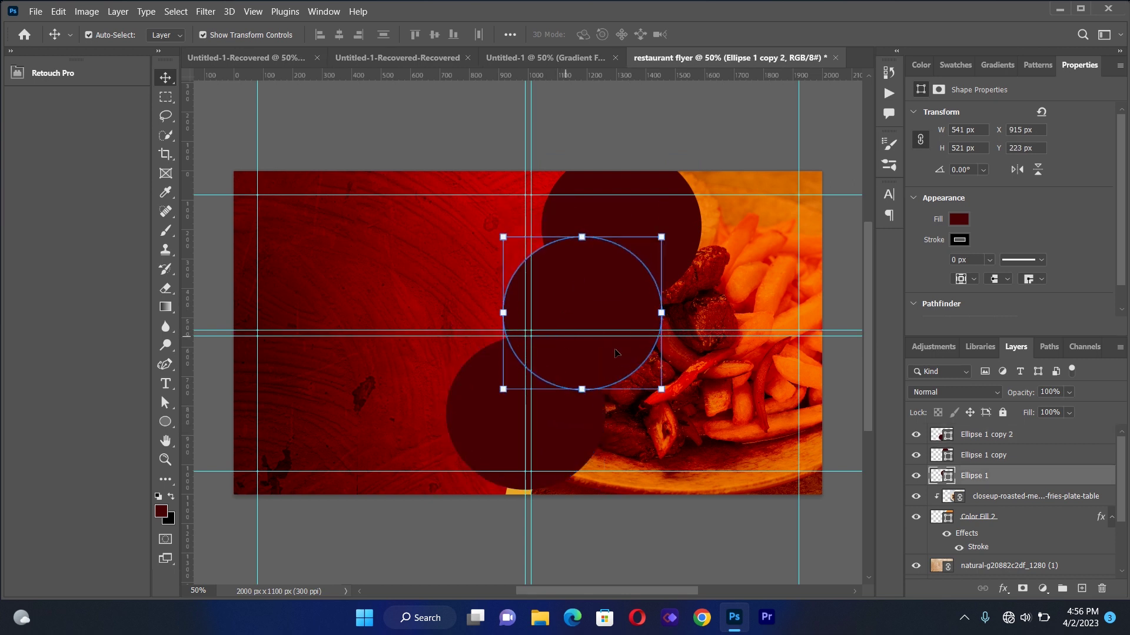
{"action": "mouse_move", "coordinate": [661, 390]}
{"action": "left_mouse_down"}
{"action": "mouse_move", "coordinate": [636, 360]}
{"action": "mouse_move", "coordinate": [651, 389]}
{"action": "left_mouse_up"}
{"action": "left_click_drag", "start_coordinate": [579, 327], "coordinate": [575, 344]}
{"action": "left_click", "coordinate": [171, 77]}
{"action": "left_click", "coordinate": [525, 460]}
Shrink the lower-left circle to about three quarters and nudge the chain into place
{"action": "left_click_drag", "start_coordinate": [604, 500], "coordinate": [562, 457]}
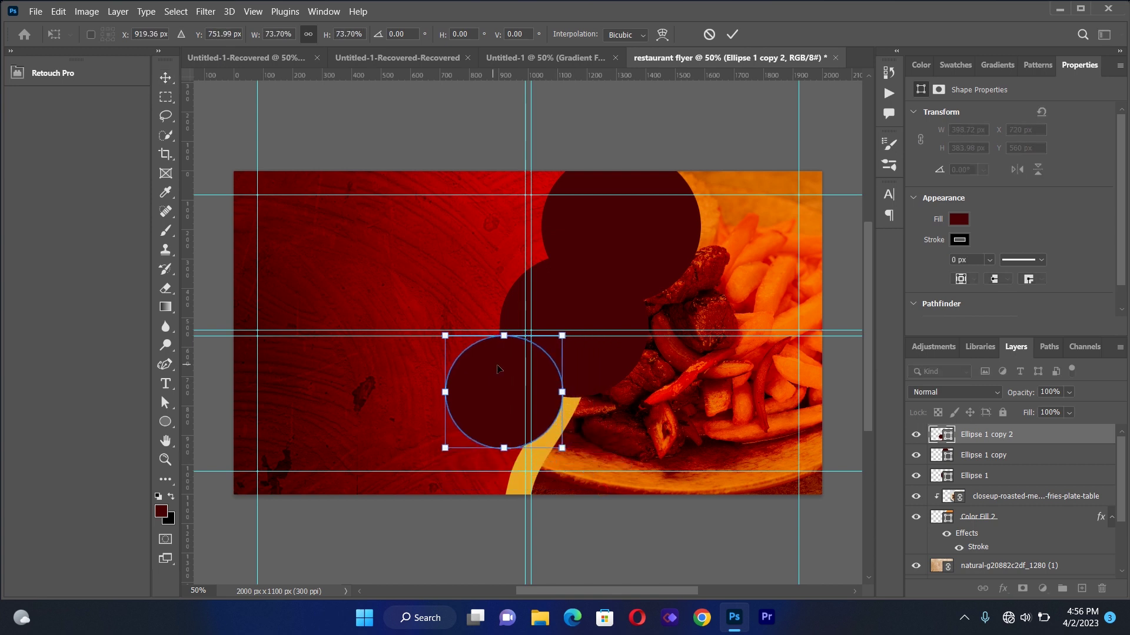
{"action": "left_click_drag", "start_coordinate": [499, 383], "coordinate": [547, 411]}
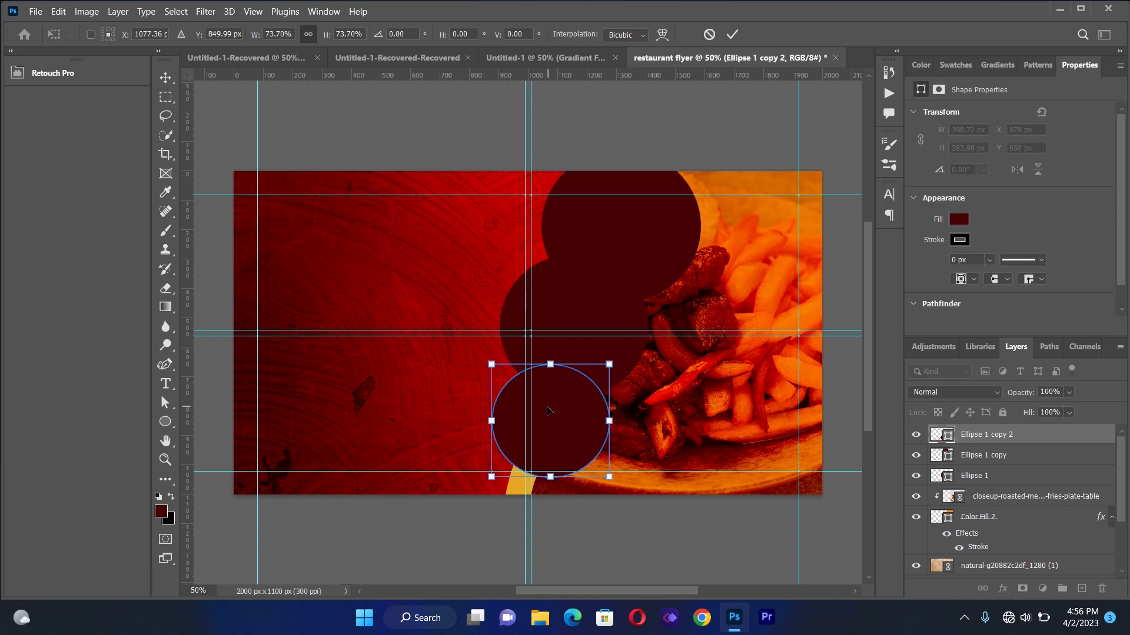
{"action": "left_click", "coordinate": [167, 79]}
{"action": "left_click", "coordinate": [393, 300]}
{"action": "left_click", "coordinate": [586, 306]}
{"action": "left_click_drag", "start_coordinate": [598, 312], "coordinate": [624, 322]}
{"action": "left_click_drag", "start_coordinate": [636, 230], "coordinate": [641, 258]}
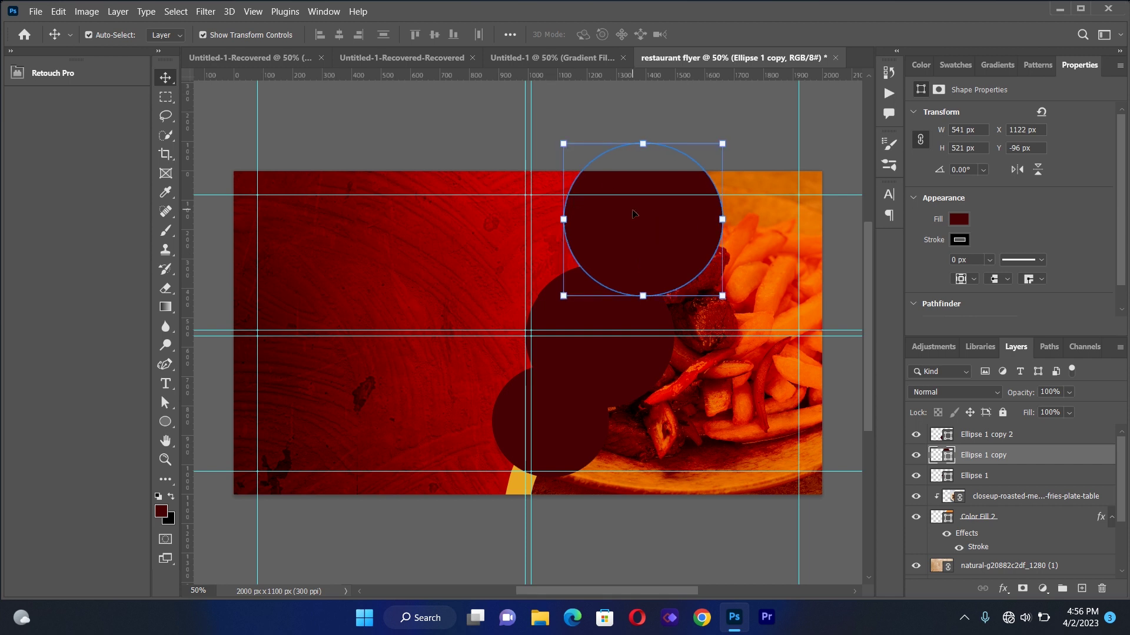
{"action": "mouse_move", "coordinate": [552, 421]}
{"action": "left_mouse_down"}
{"action": "mouse_move", "coordinate": [542, 445]}
{"action": "mouse_move", "coordinate": [544, 426]}
{"action": "left_mouse_up"}
{"action": "left_click", "coordinate": [474, 305]}
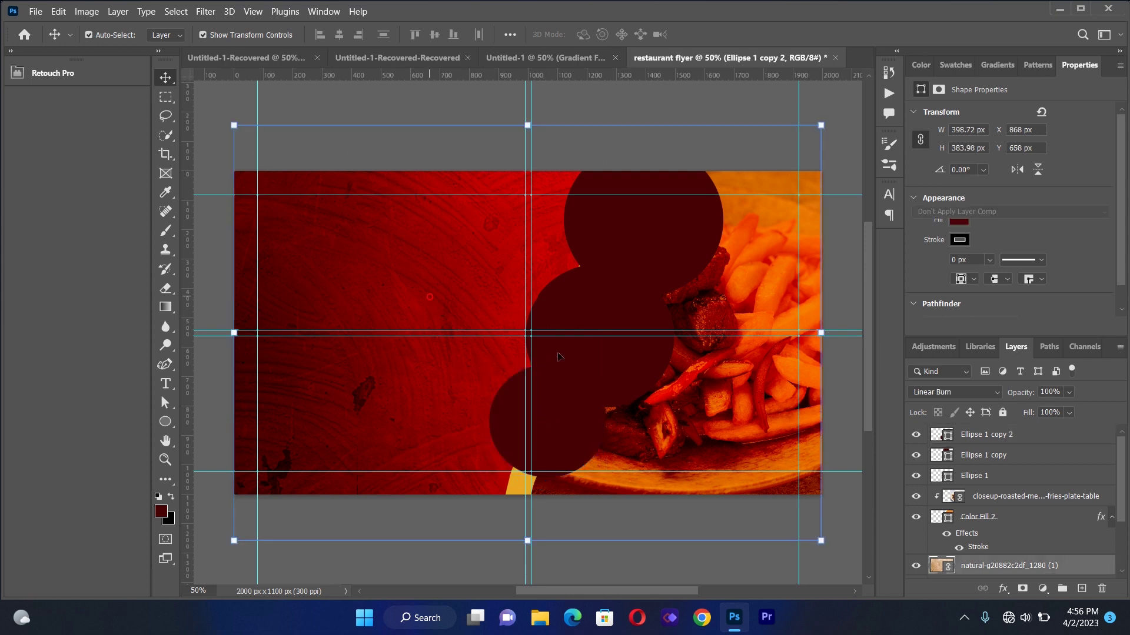
Shift the food photo behind the circles and fine-tune the middle and top circle positions
{"action": "left_click_drag", "start_coordinate": [704, 424], "coordinate": [735, 431]}
{"action": "mouse_move", "coordinate": [610, 308]}
{"action": "left_mouse_down"}
{"action": "mouse_move", "coordinate": [645, 305]}
{"action": "mouse_move", "coordinate": [623, 300]}
{"action": "left_mouse_up"}
{"action": "mouse_move", "coordinate": [646, 223]}
{"action": "left_mouse_down"}
{"action": "mouse_move", "coordinate": [664, 237]}
{"action": "mouse_move", "coordinate": [677, 228]}
{"action": "mouse_move", "coordinate": [649, 234]}
{"action": "left_mouse_up"}
{"action": "left_click_drag", "start_coordinate": [652, 238], "coordinate": [625, 258]}
{"action": "left_click", "coordinate": [480, 131]}
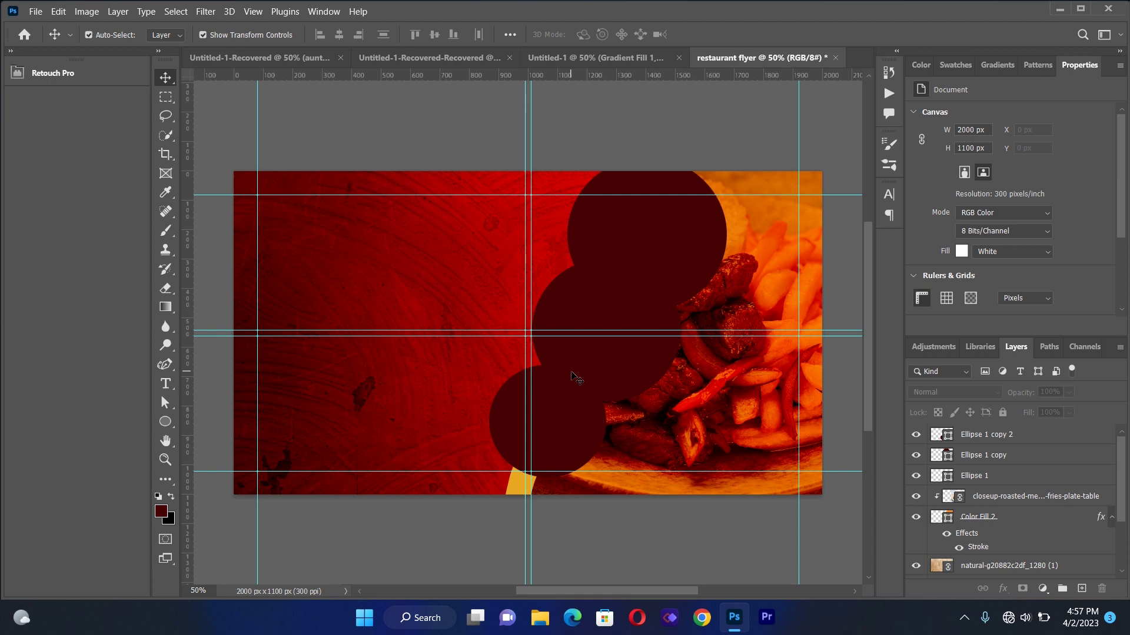
{"action": "left_click", "coordinate": [666, 252]}
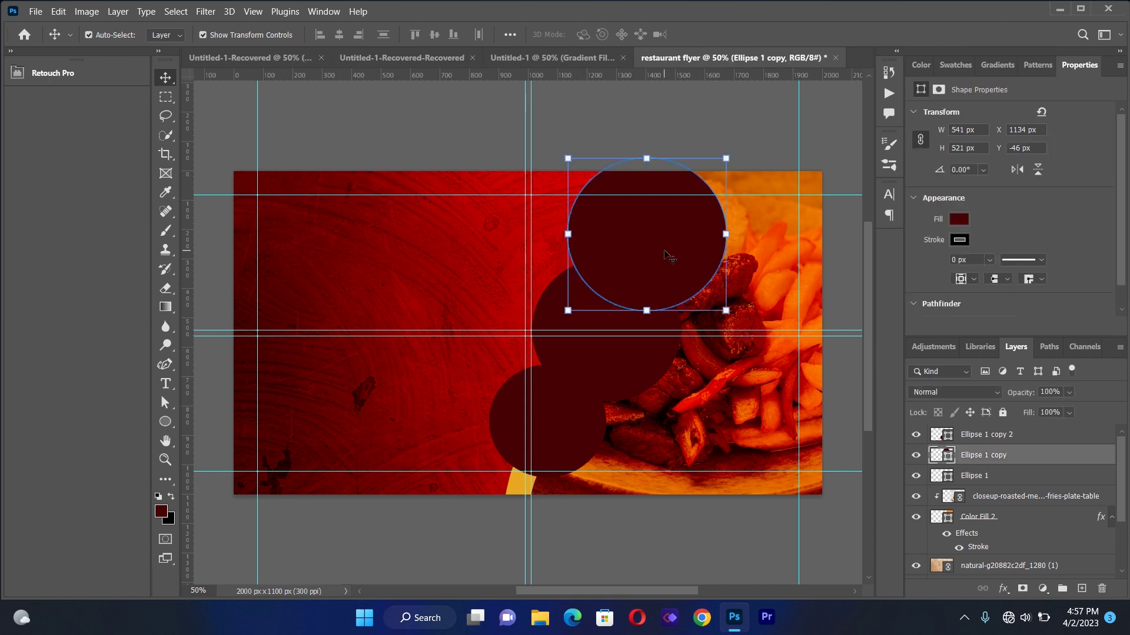
Give the top circle a near-white 49 px outside stroke at 39% opacity
{"action": "left_click", "coordinate": [1006, 587]}
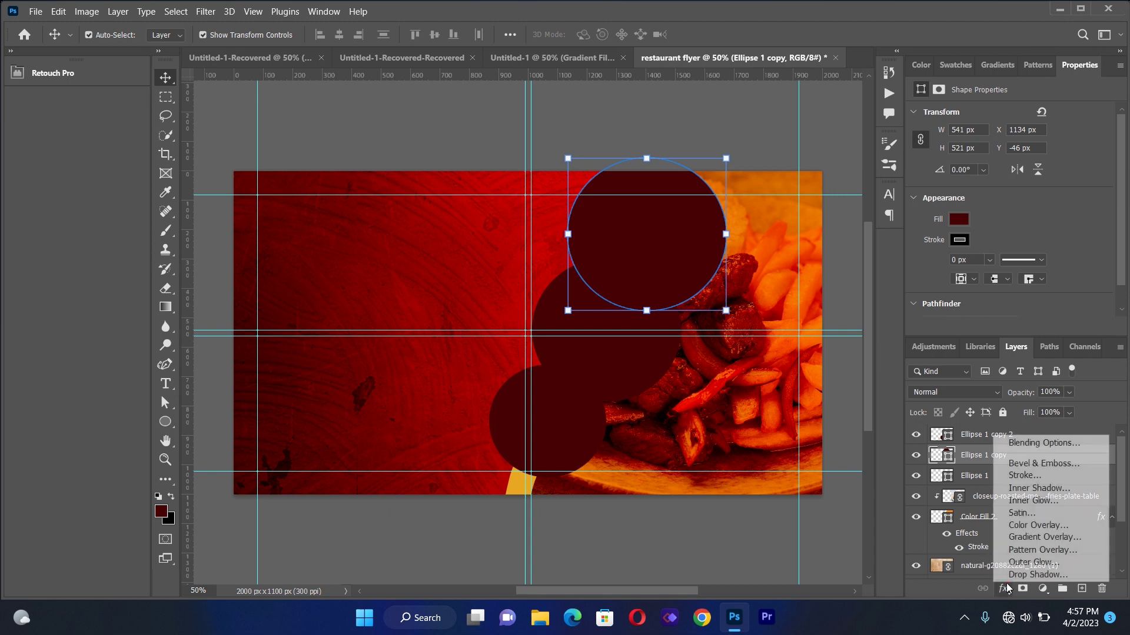
{"action": "left_click", "coordinate": [1024, 477]}
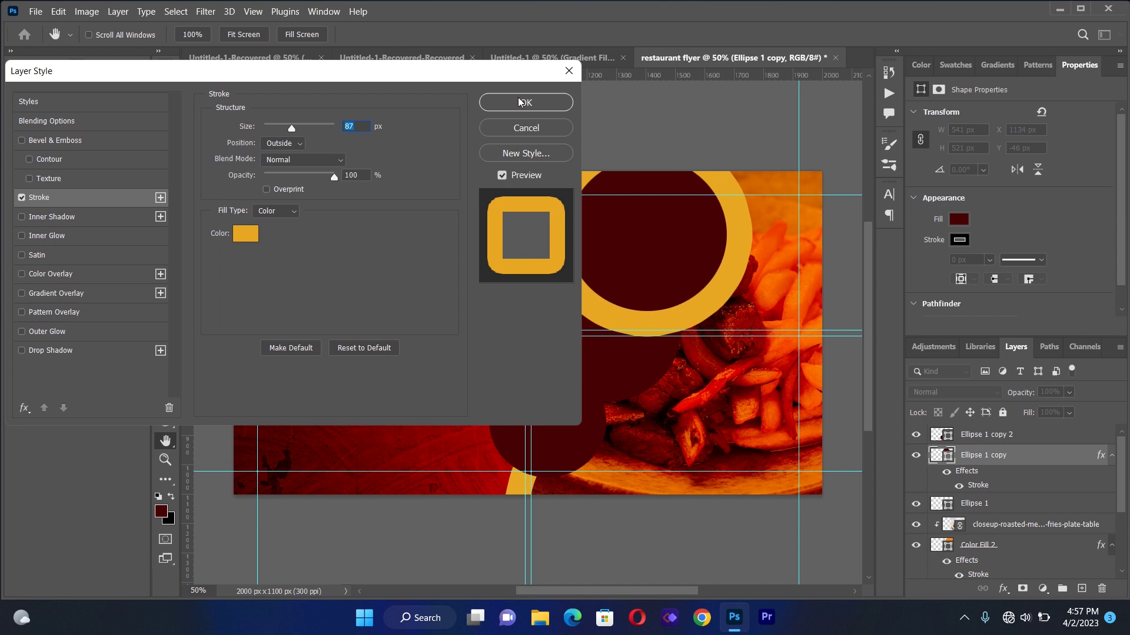
{"action": "left_click_drag", "start_coordinate": [502, 70], "coordinate": [372, 76]}
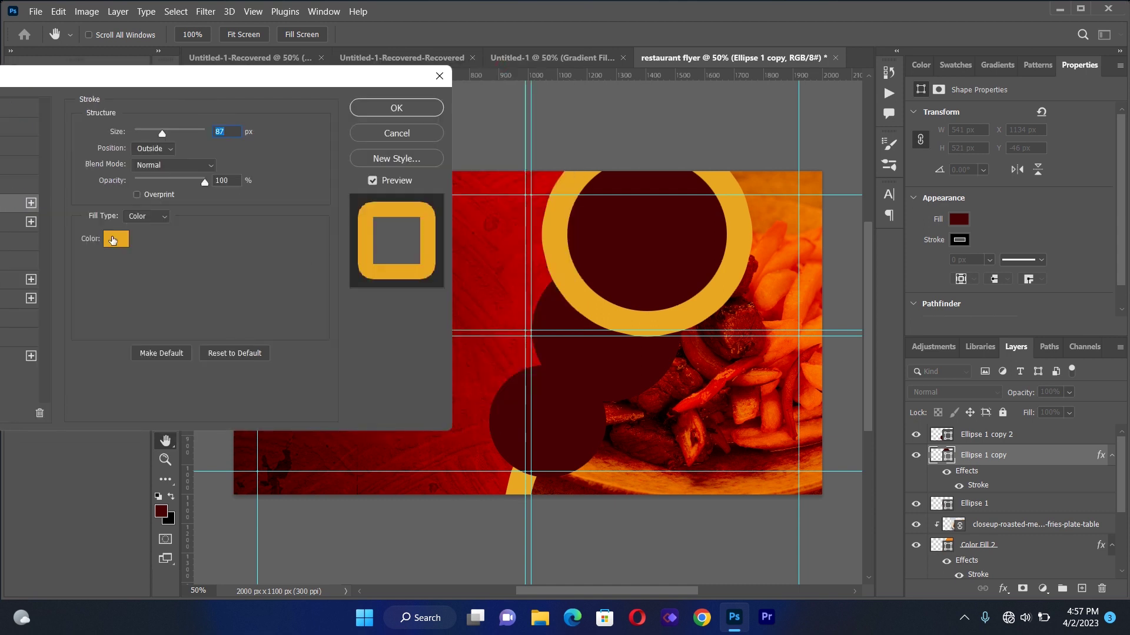
{"action": "left_click", "coordinate": [113, 239]}
{"action": "left_click", "coordinate": [746, 174]}
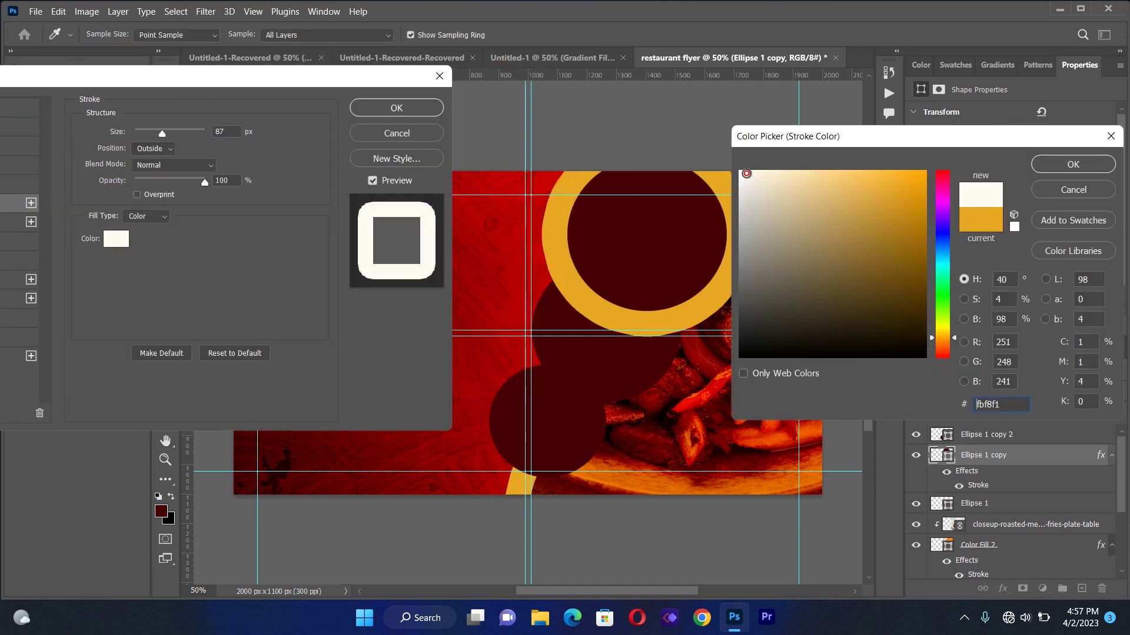
{"action": "left_click", "coordinate": [1064, 166]}
{"action": "left_click_drag", "start_coordinate": [164, 137], "coordinate": [153, 136]}
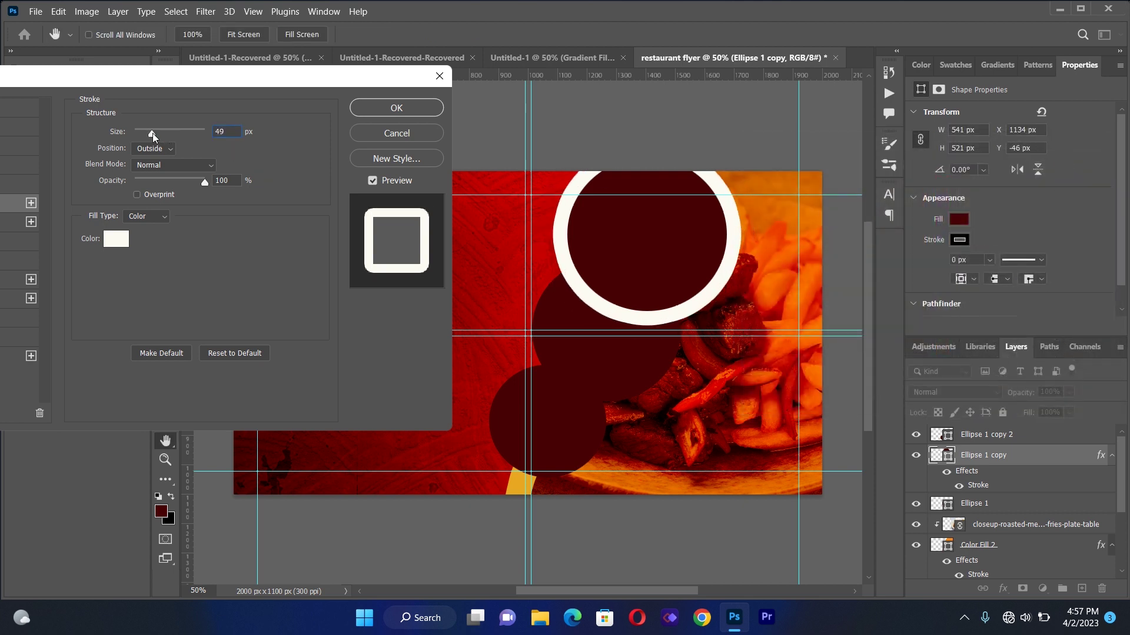
{"action": "left_click_drag", "start_coordinate": [203, 183], "coordinate": [160, 180]}
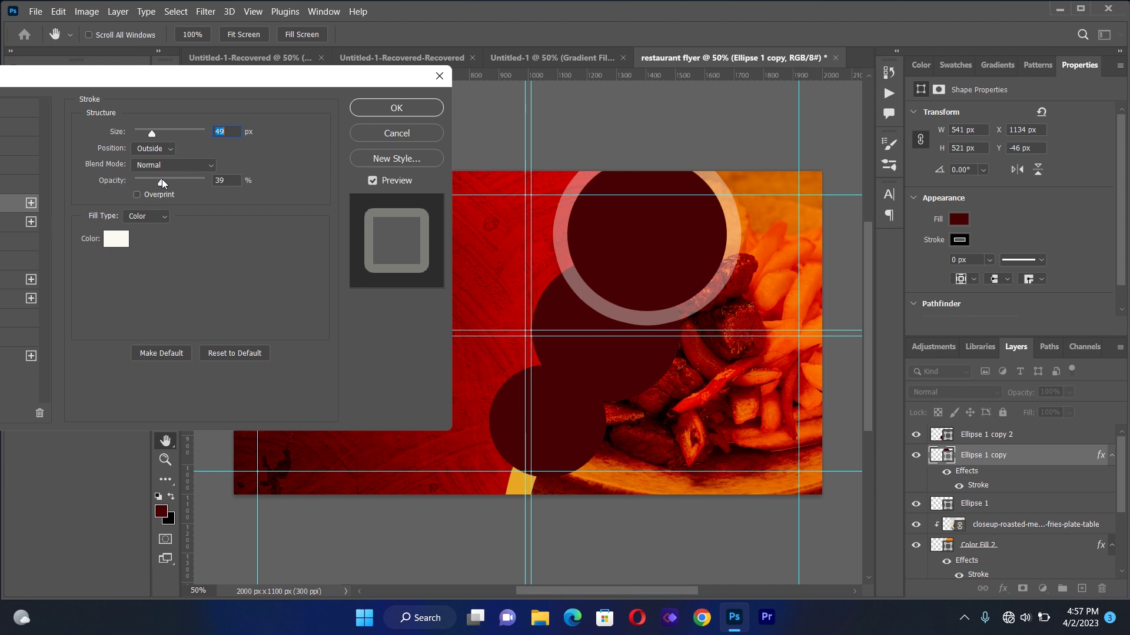
{"action": "left_click", "coordinate": [397, 107]}
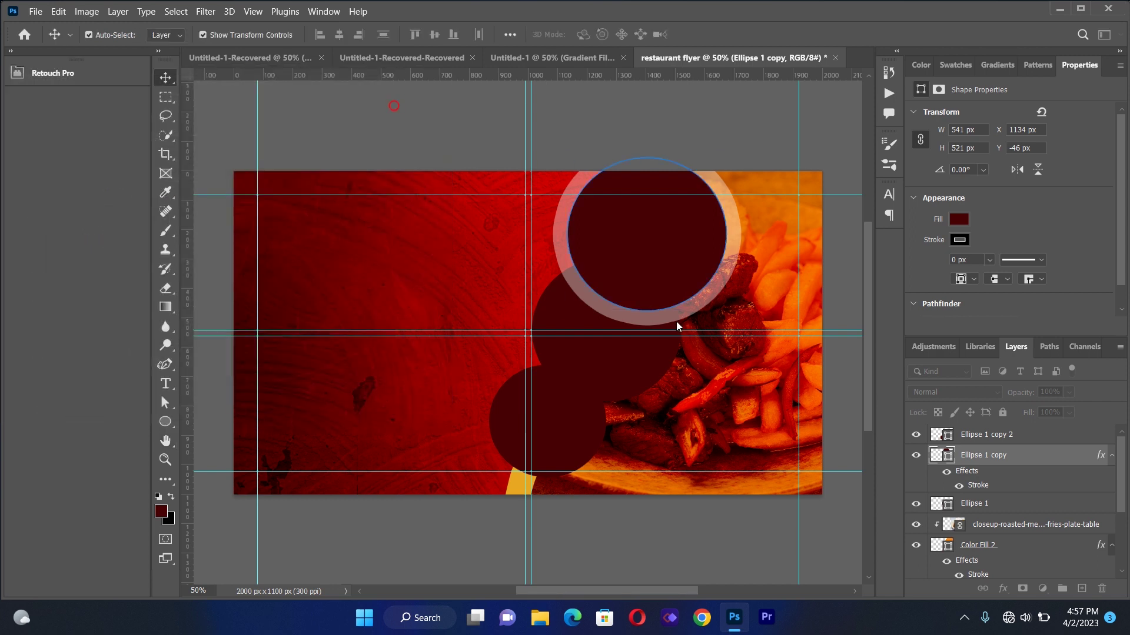
Apply the same faded white stroke to the middle circle
{"action": "left_click", "coordinate": [633, 368]}
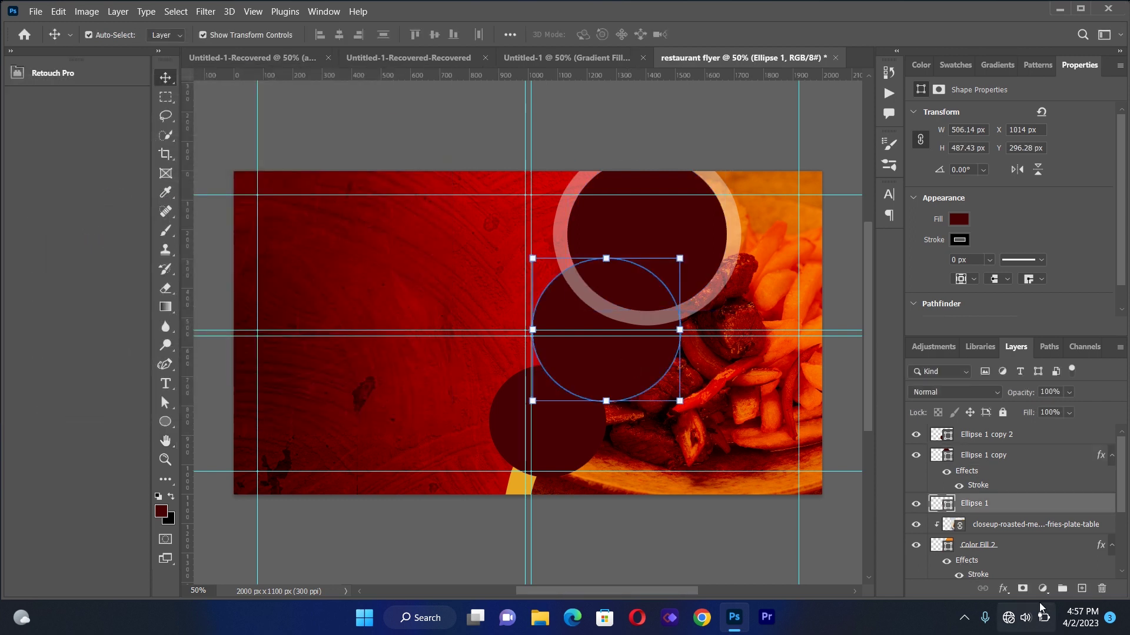
{"action": "left_click", "coordinate": [1003, 589]}
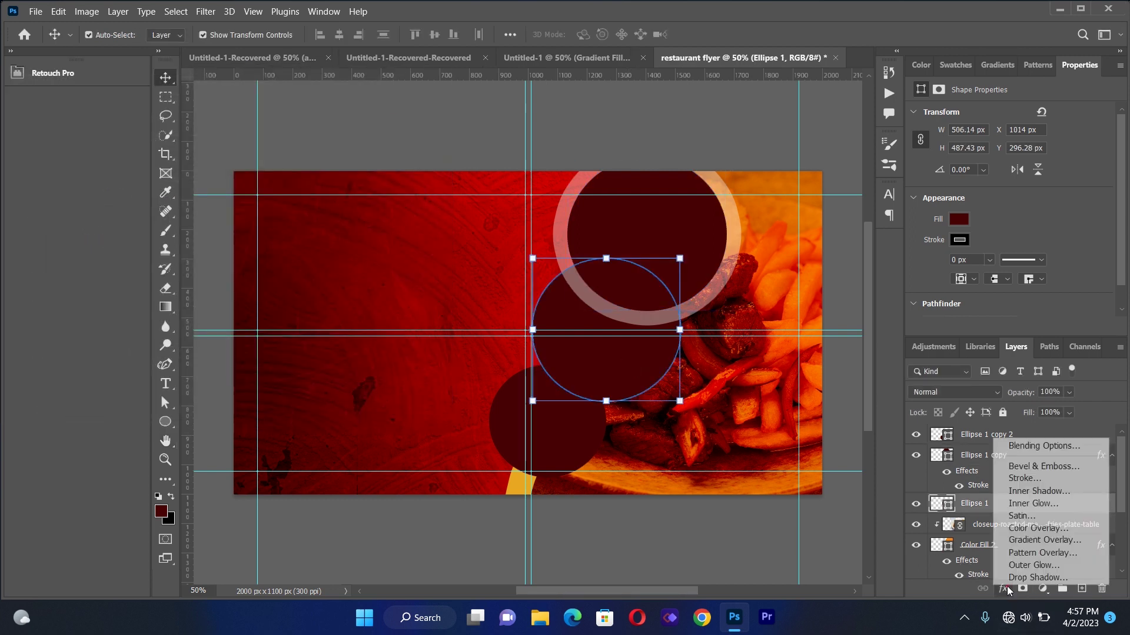
{"action": "left_click", "coordinate": [1025, 471]}
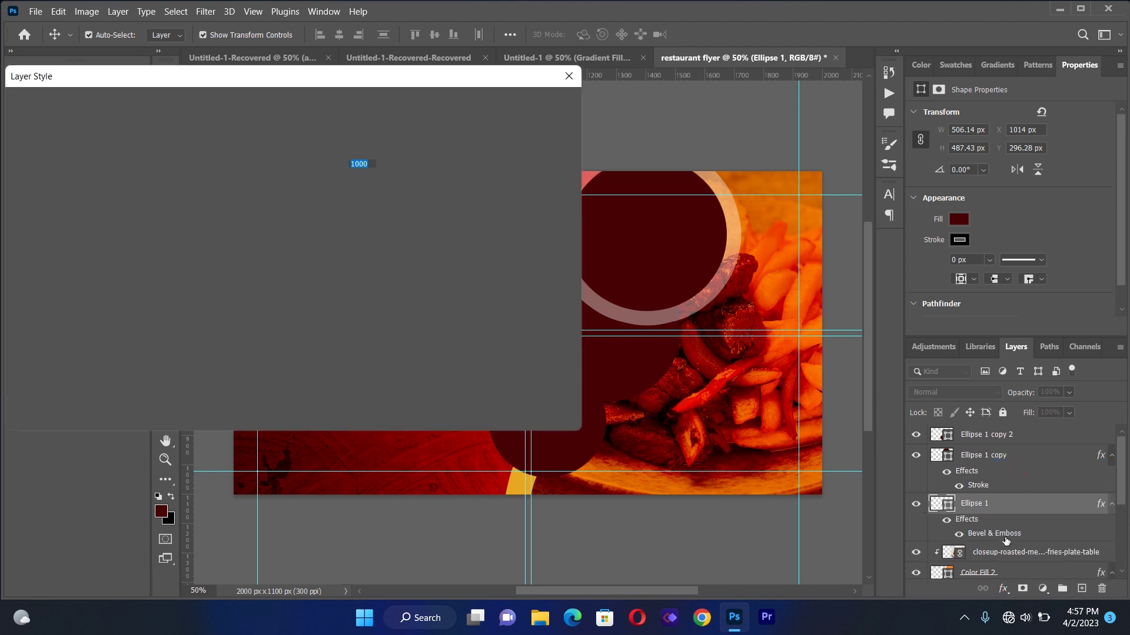
{"action": "left_click", "coordinate": [560, 140]}
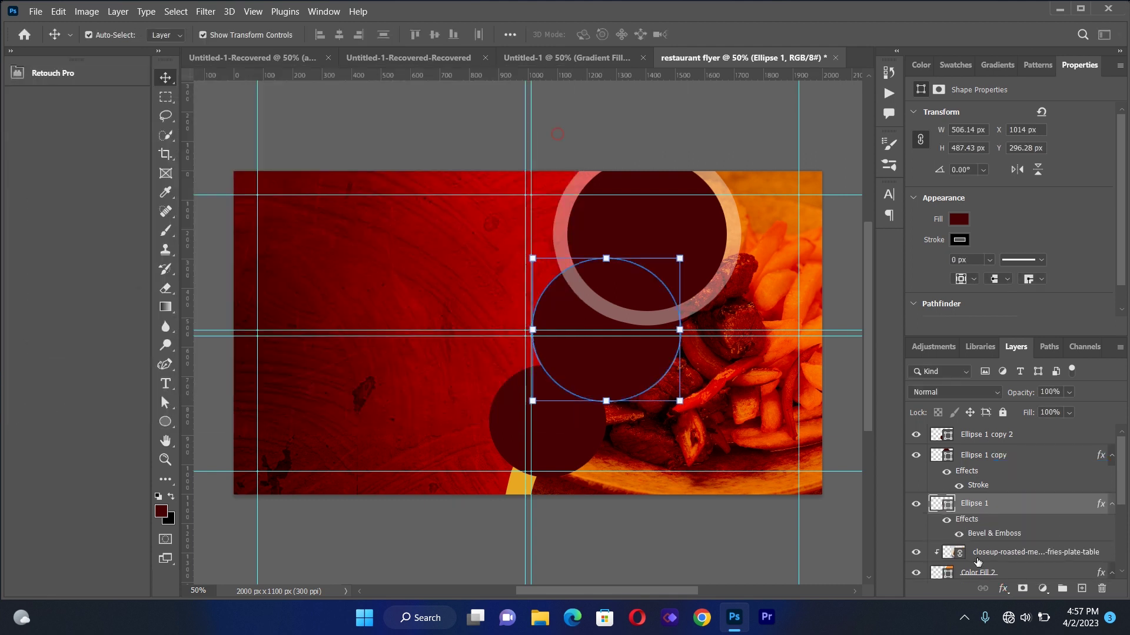
{"action": "left_click", "coordinate": [1005, 590]}
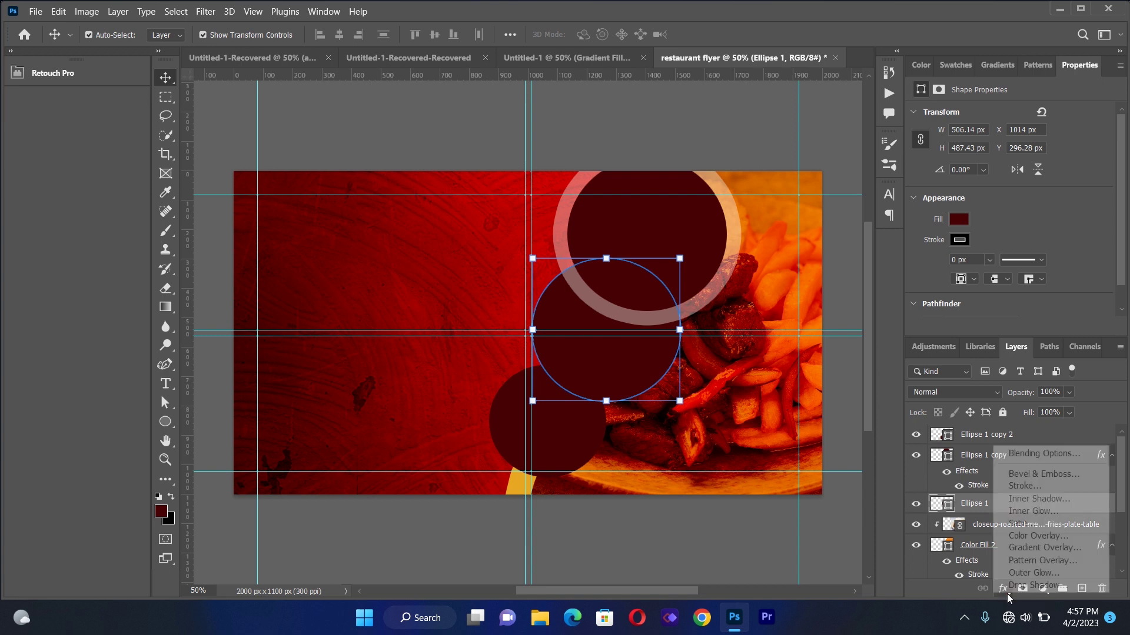
{"action": "left_click", "coordinate": [1025, 486]}
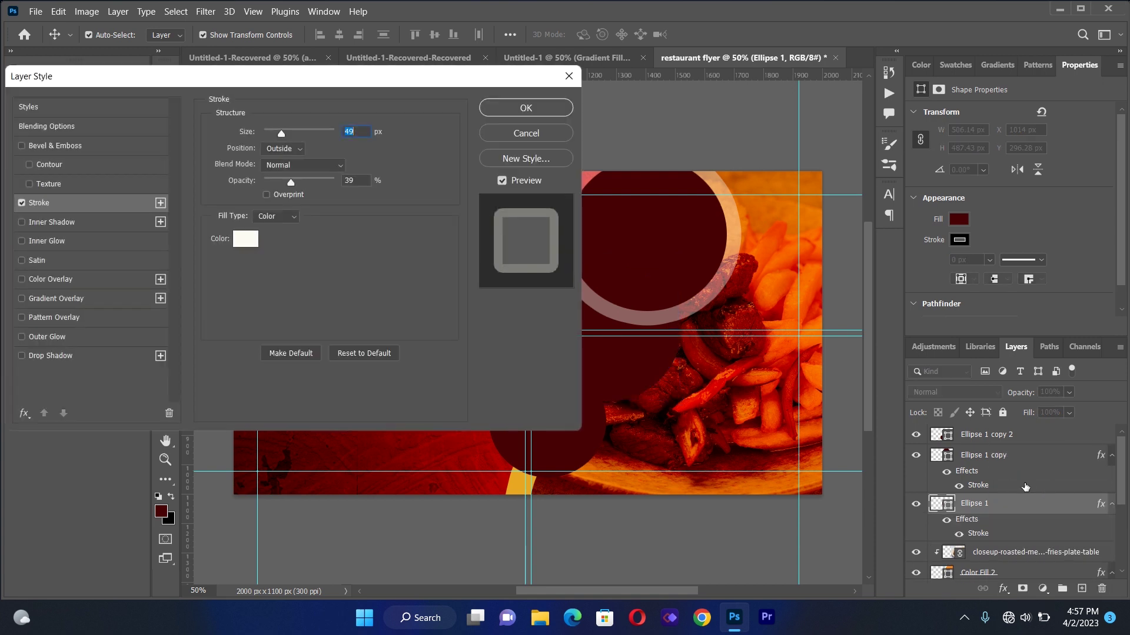
{"action": "left_click", "coordinate": [556, 112]}
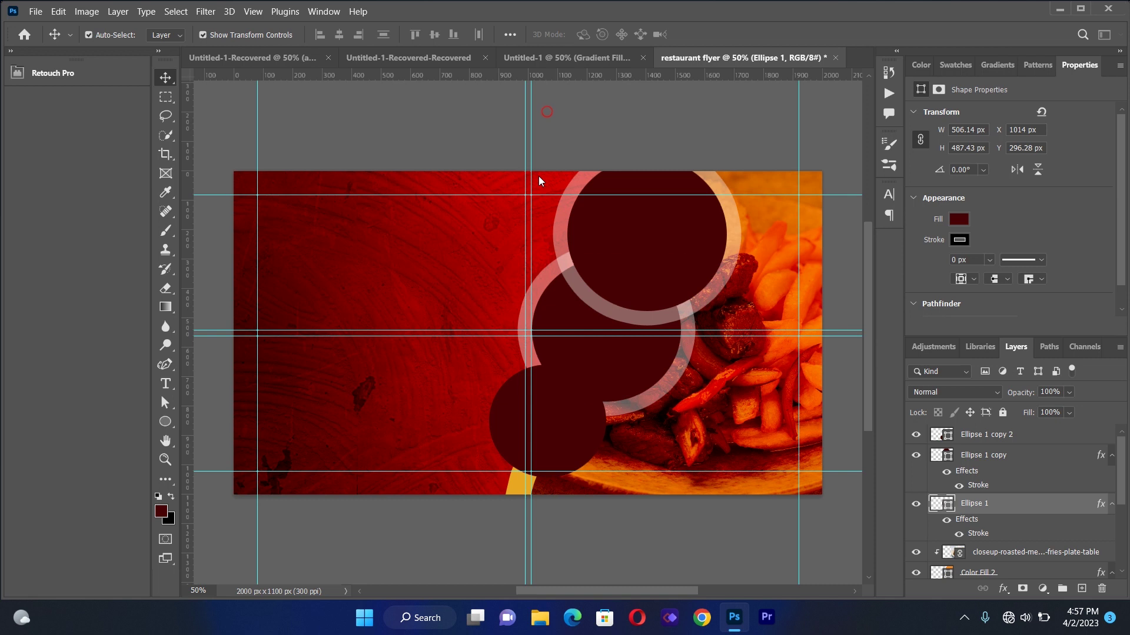
Stroke the bottom circle the same way and nudge it left to X 846
{"action": "left_click", "coordinate": [516, 428]}
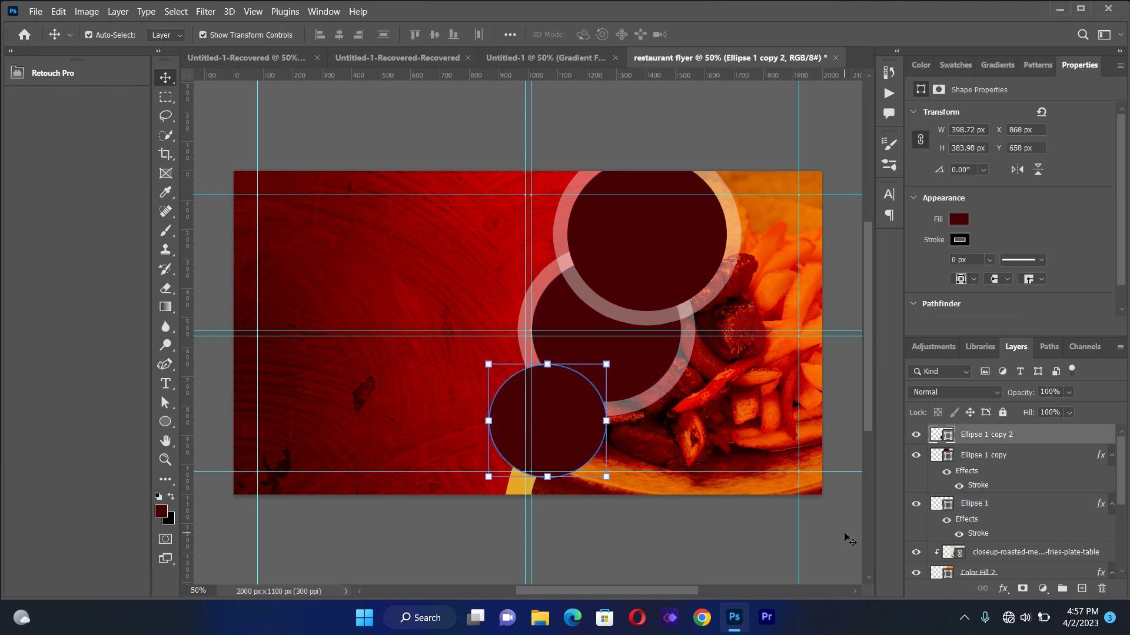
{"action": "left_click", "coordinate": [1003, 589]}
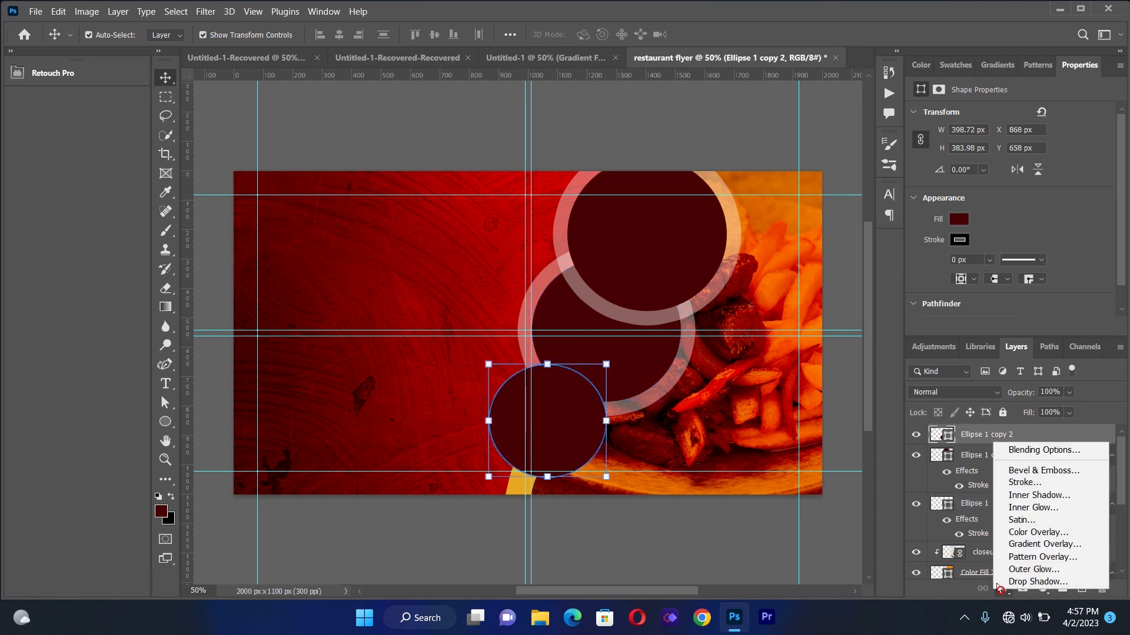
{"action": "left_click", "coordinate": [1019, 483]}
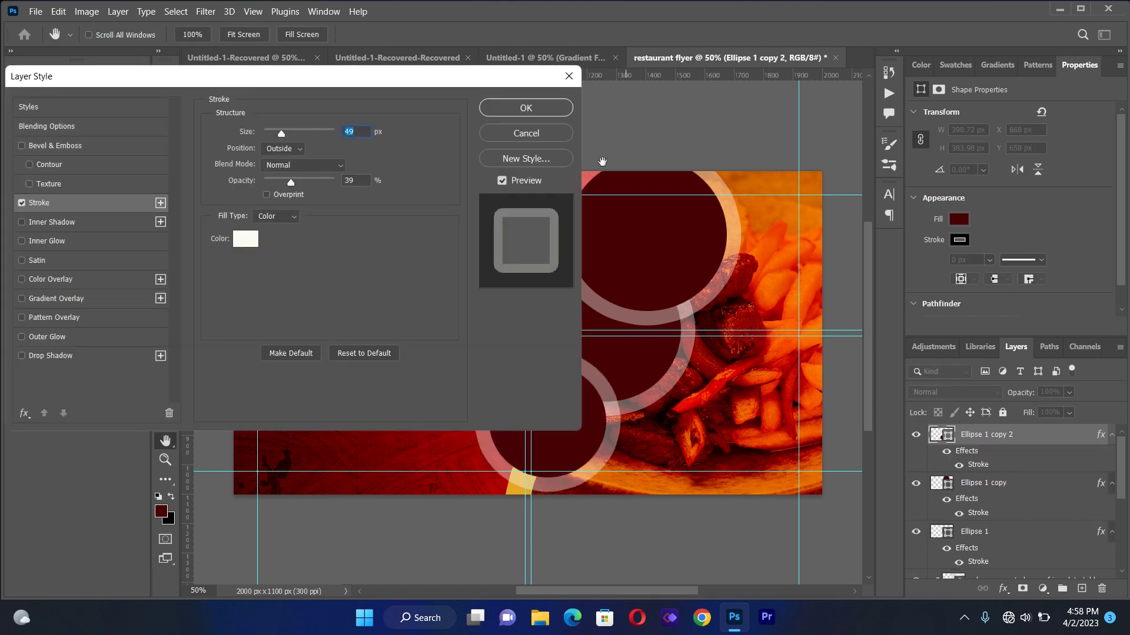
{"action": "left_click", "coordinate": [532, 109]}
{"action": "left_click", "coordinate": [412, 225]}
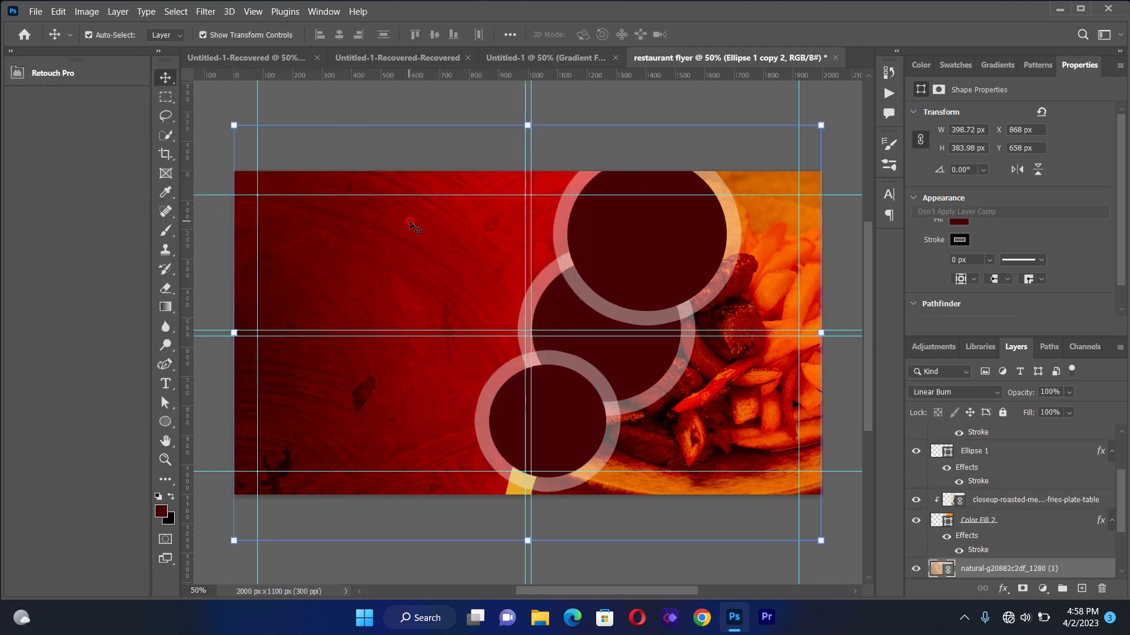
{"action": "mouse_move", "coordinate": [555, 398]}
{"action": "left_mouse_down"}
{"action": "mouse_move", "coordinate": [552, 408]}
{"action": "mouse_move", "coordinate": [547, 399]}
{"action": "left_mouse_up"}
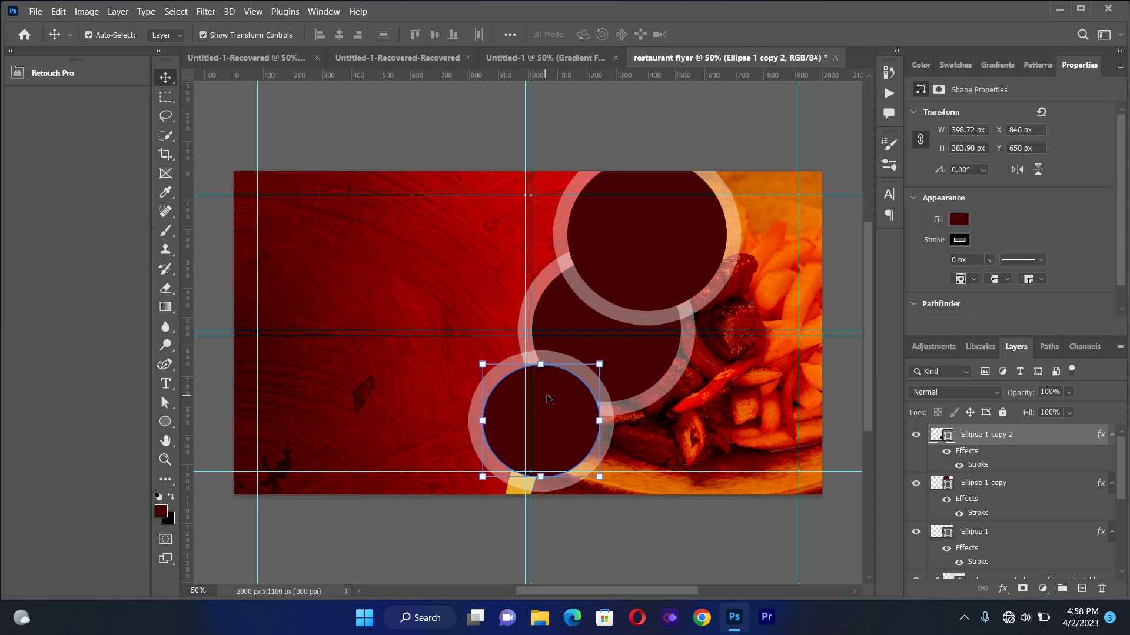
{"action": "left_click", "coordinate": [687, 111]}
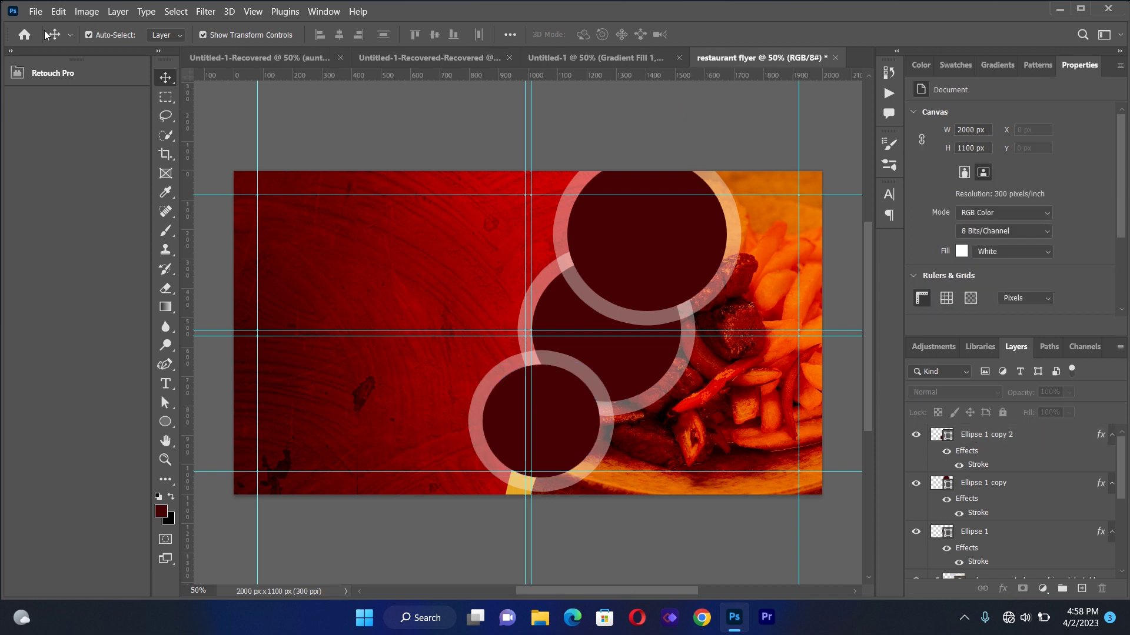
Place the vegetable soup photo as a linked image near the top circle
{"action": "left_click", "coordinate": [35, 11]}
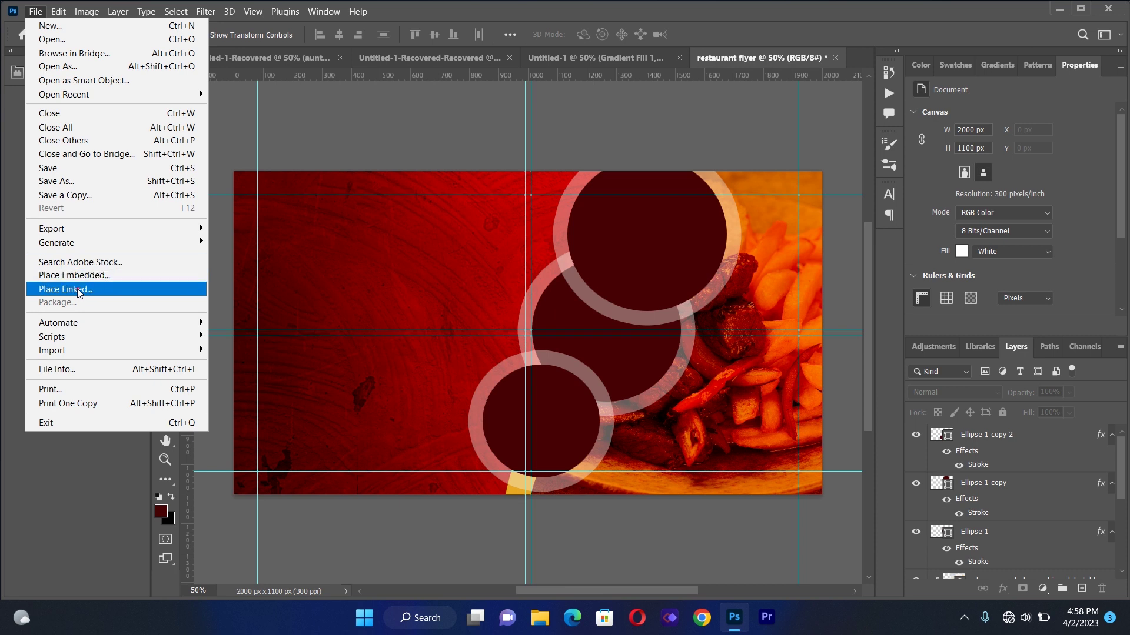
{"action": "left_click", "coordinate": [78, 290]}
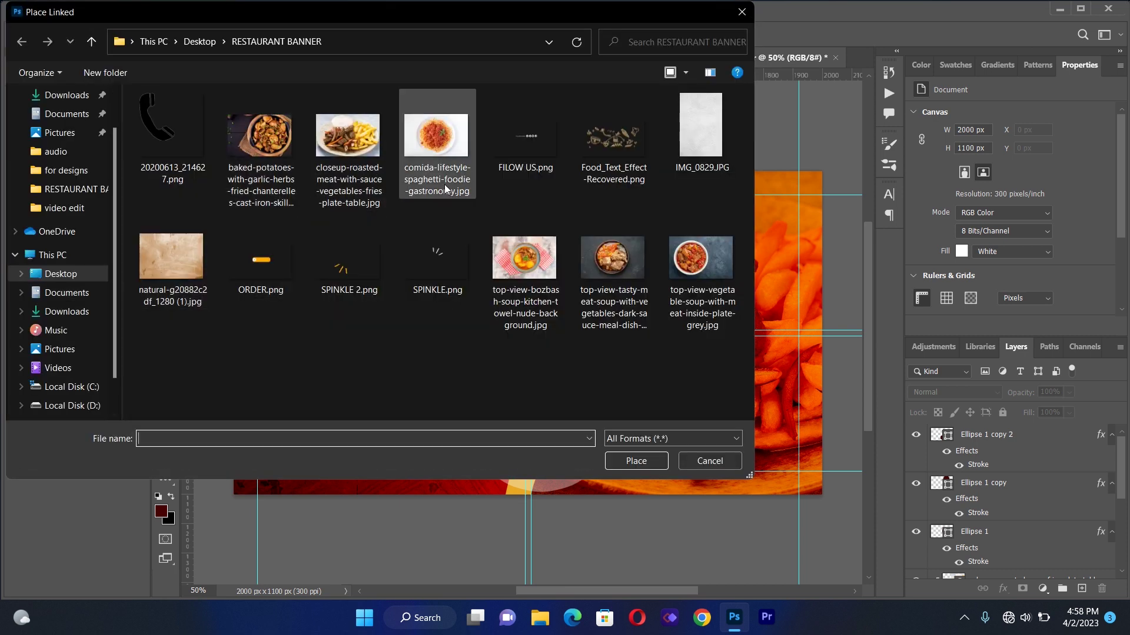
{"action": "double_click", "coordinate": [704, 270]}
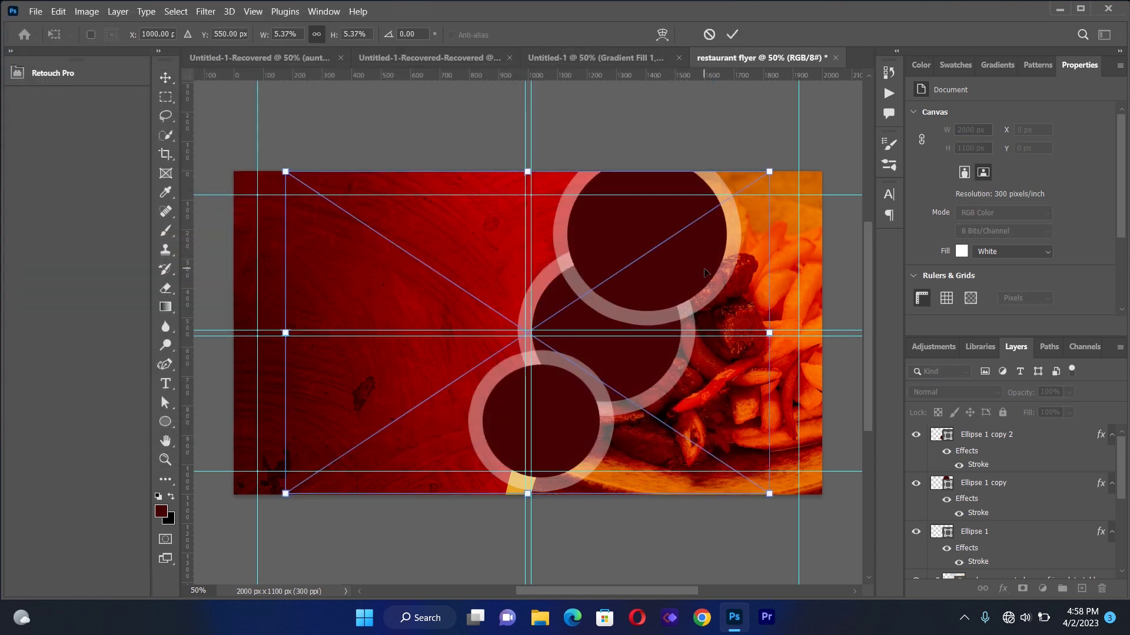
{"action": "left_click_drag", "start_coordinate": [509, 337], "coordinate": [542, 344]}
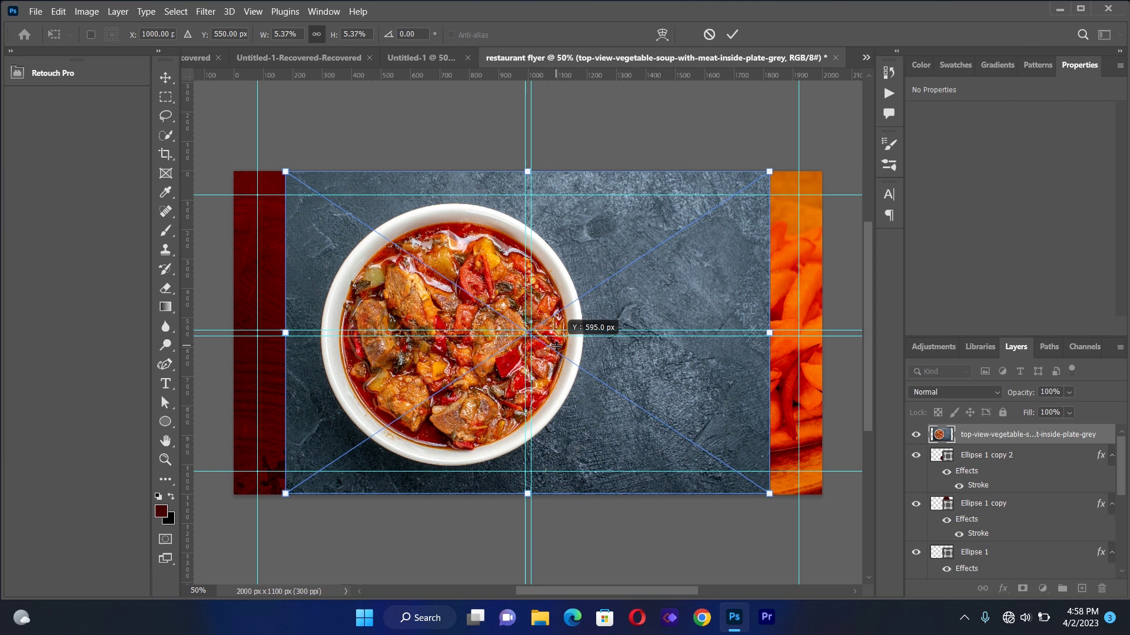
{"action": "left_click_drag", "start_coordinate": [494, 283], "coordinate": [648, 237]}
{"action": "left_click", "coordinate": [980, 438]}
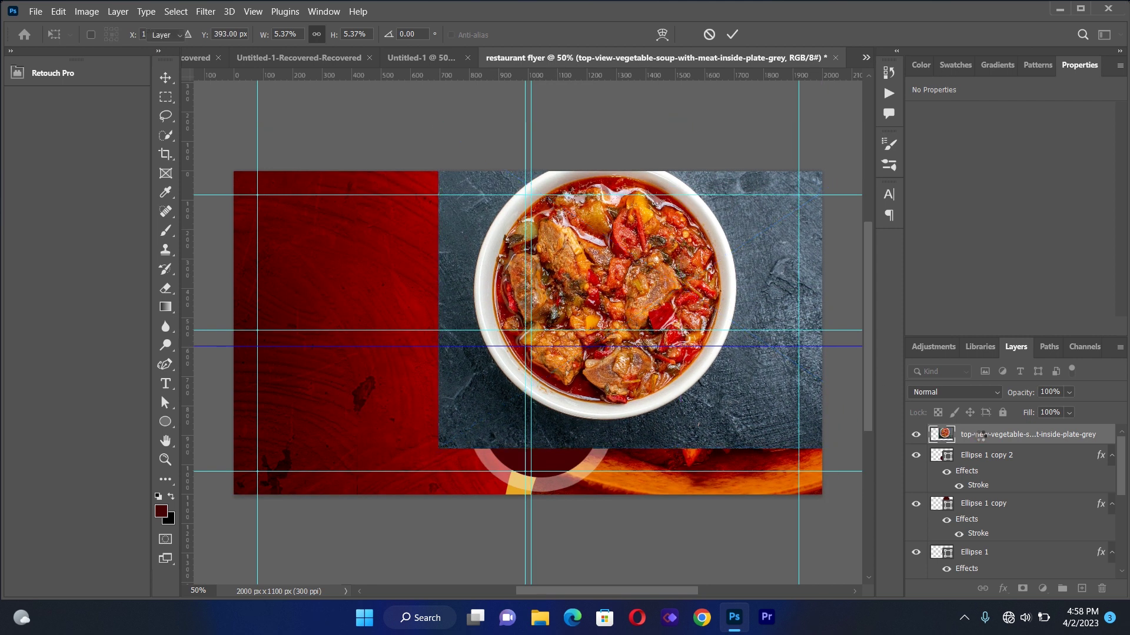
Move the soup layer above Ellipse 1 copy and clip it into the top circle
{"action": "left_click_drag", "start_coordinate": [978, 436], "coordinate": [984, 552]}
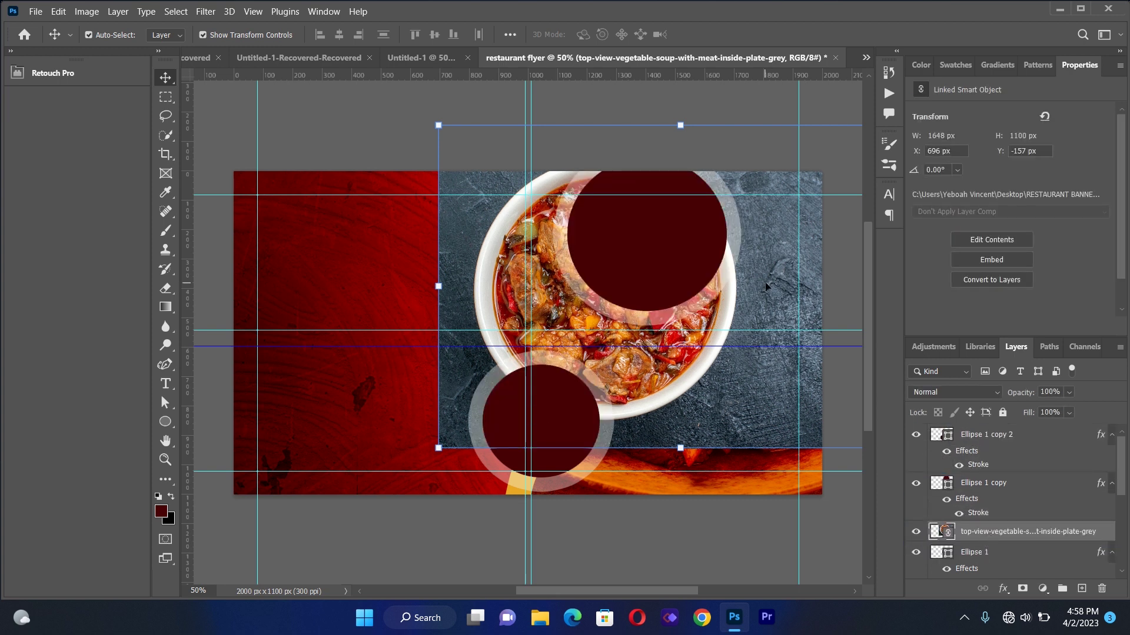
{"action": "left_click", "coordinate": [682, 251]}
{"action": "left_click_drag", "start_coordinate": [976, 534], "coordinate": [972, 487]}
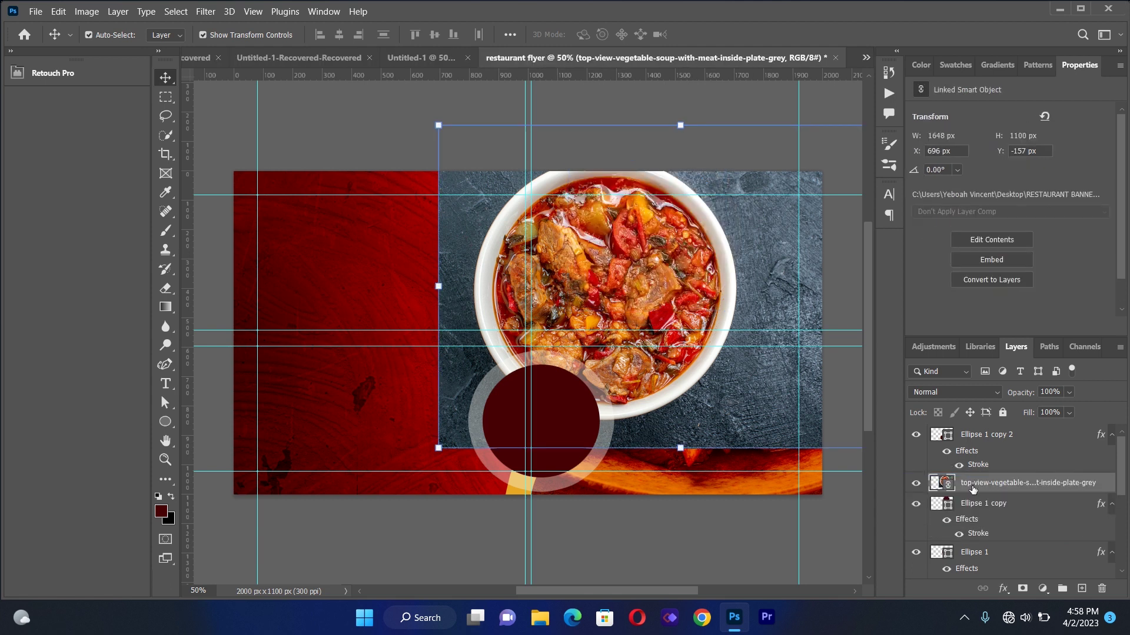
{"action": "right_click", "coordinate": [972, 487]}
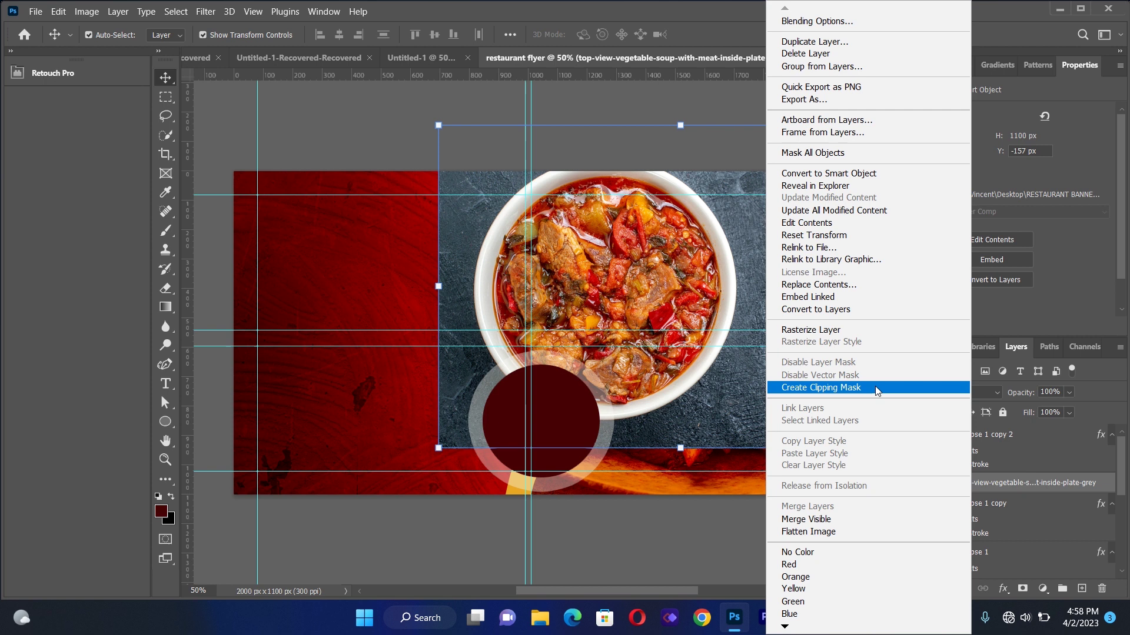
{"action": "left_click", "coordinate": [877, 392]}
Scale down and position the soup photo so the bowl fills the top circle
{"action": "left_click_drag", "start_coordinate": [665, 266], "coordinate": [695, 230]}
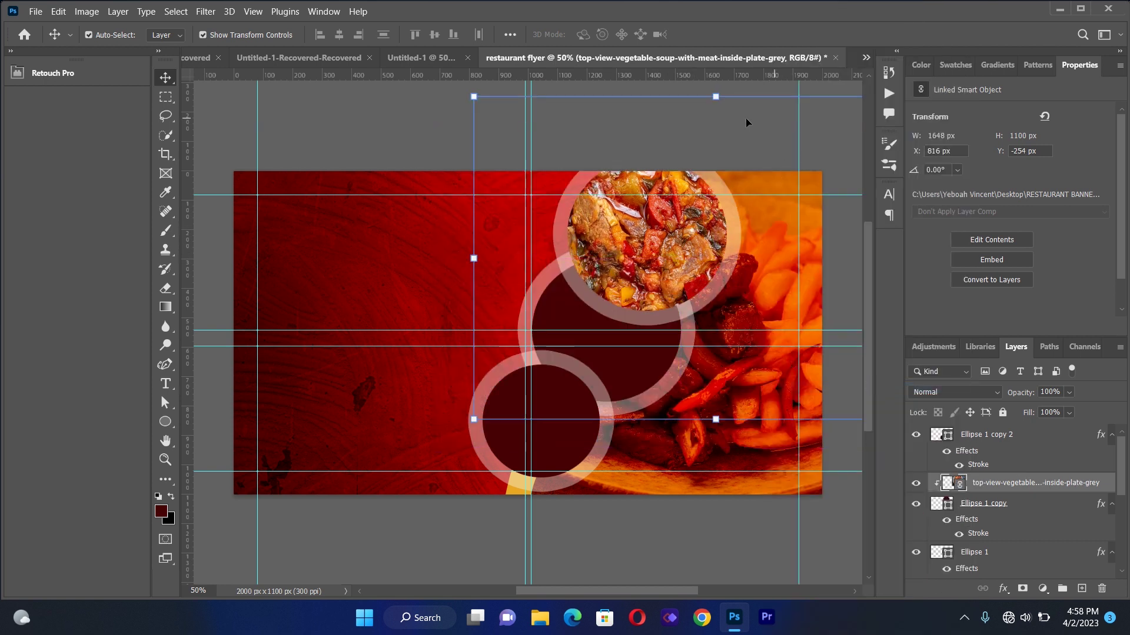
{"action": "left_click_drag", "start_coordinate": [479, 101], "coordinate": [589, 176]}
{"action": "left_click_drag", "start_coordinate": [656, 258], "coordinate": [589, 214]}
{"action": "left_click_drag", "start_coordinate": [518, 127], "coordinate": [550, 168]}
{"action": "left_click_drag", "start_coordinate": [595, 240], "coordinate": [585, 202]}
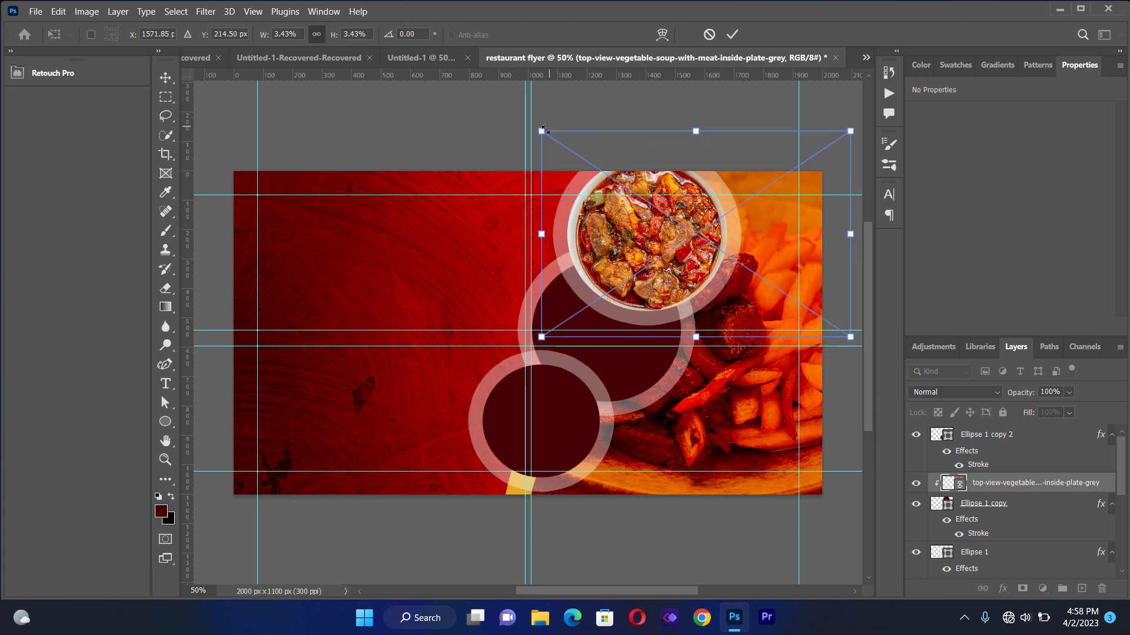
{"action": "left_click_drag", "start_coordinate": [545, 139], "coordinate": [562, 151]}
{"action": "left_click_drag", "start_coordinate": [636, 235], "coordinate": [618, 231]}
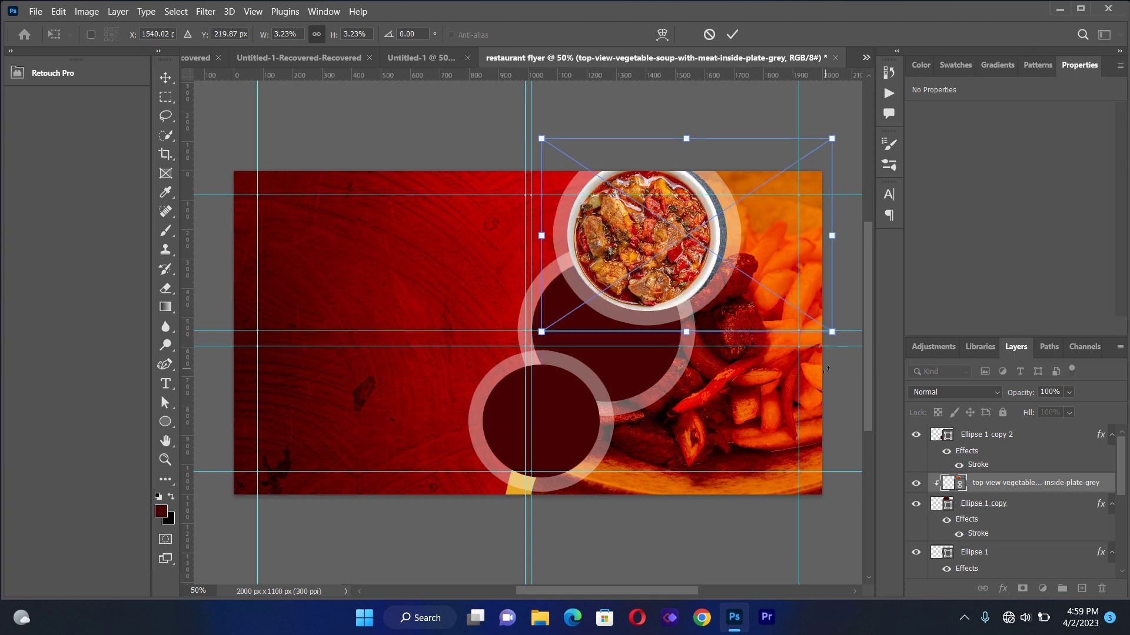
{"action": "left_click_drag", "start_coordinate": [831, 334], "coordinate": [842, 340]}
{"action": "left_click_drag", "start_coordinate": [696, 286], "coordinate": [697, 280]}
{"action": "key", "text": "Down"}
{"action": "key", "text": "Right"}
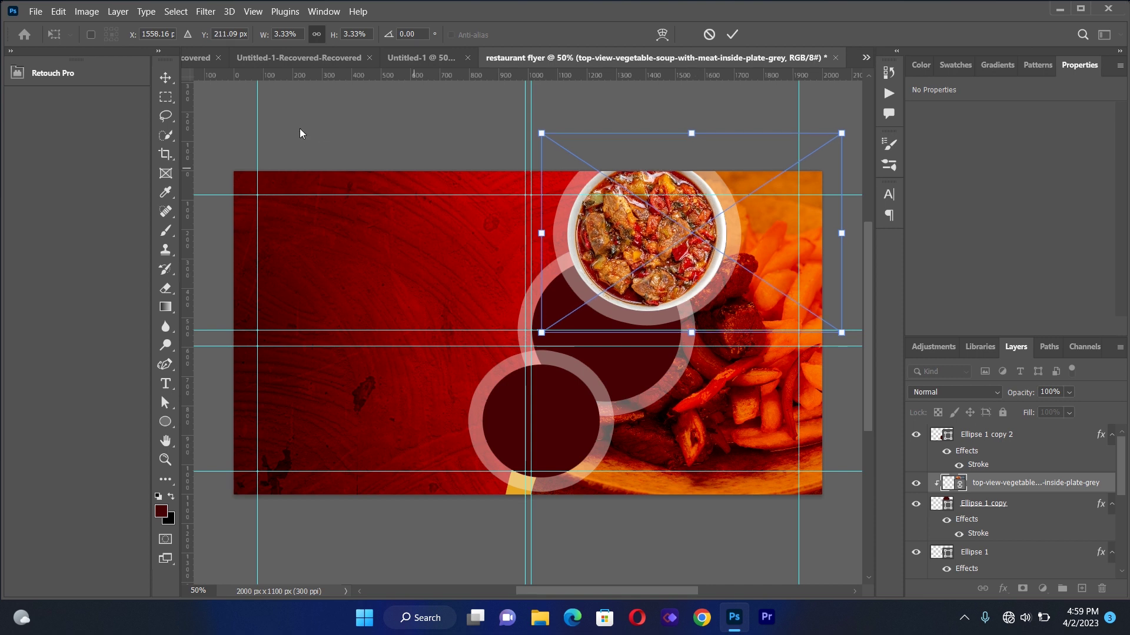
{"action": "left_click", "coordinate": [166, 78]}
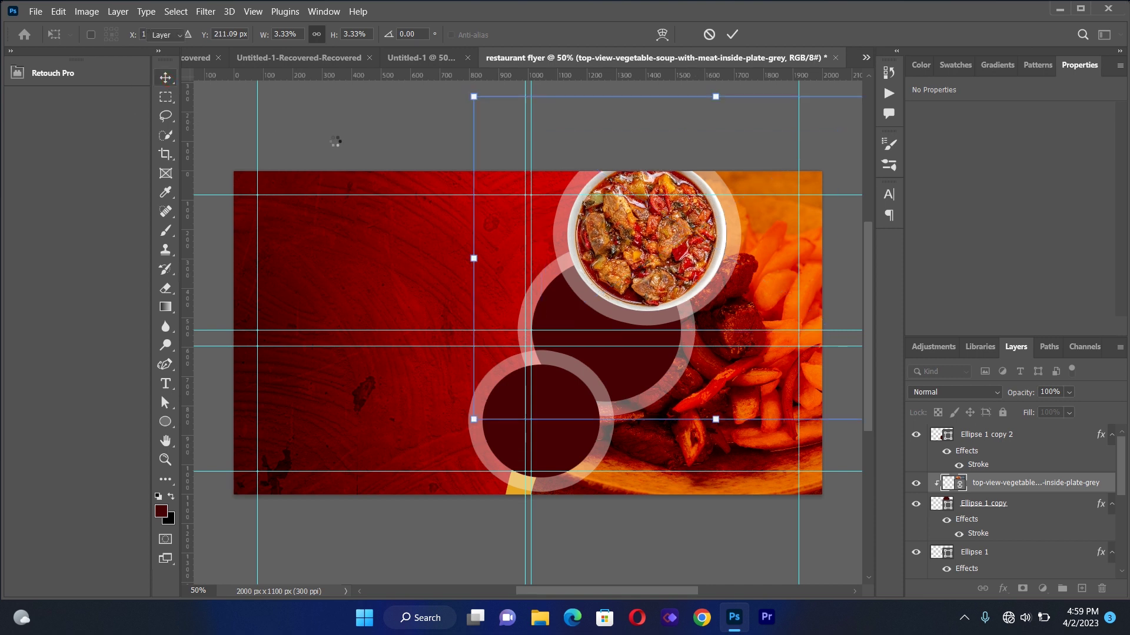
Place the spaghetti photo as a linked image and shrink it
{"action": "left_click", "coordinate": [42, 10]}
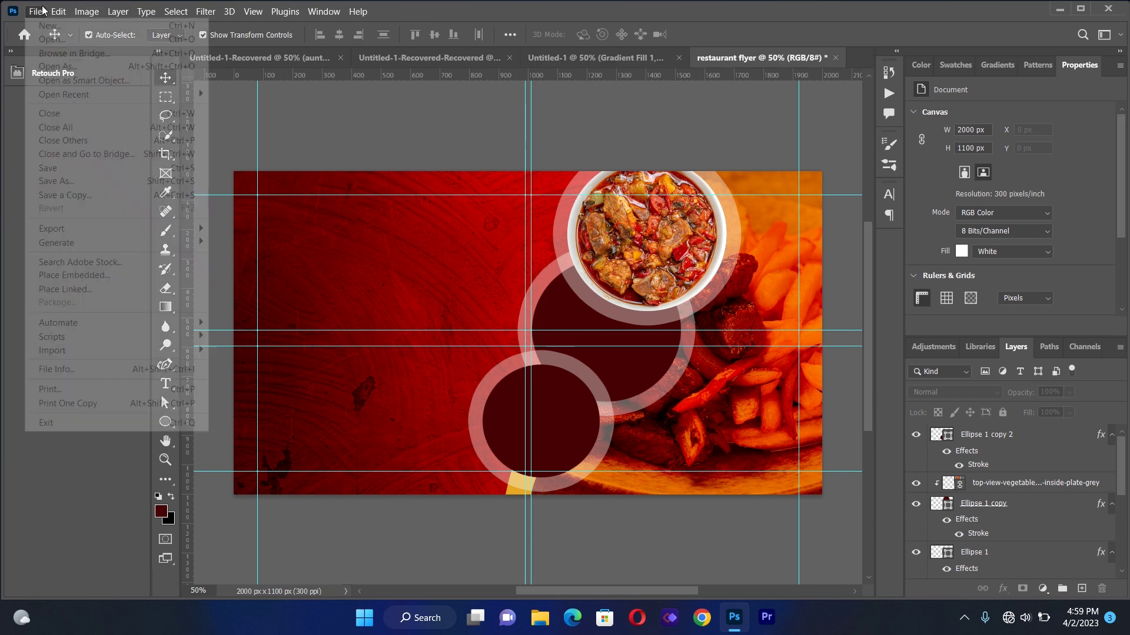
{"action": "left_click", "coordinate": [113, 290]}
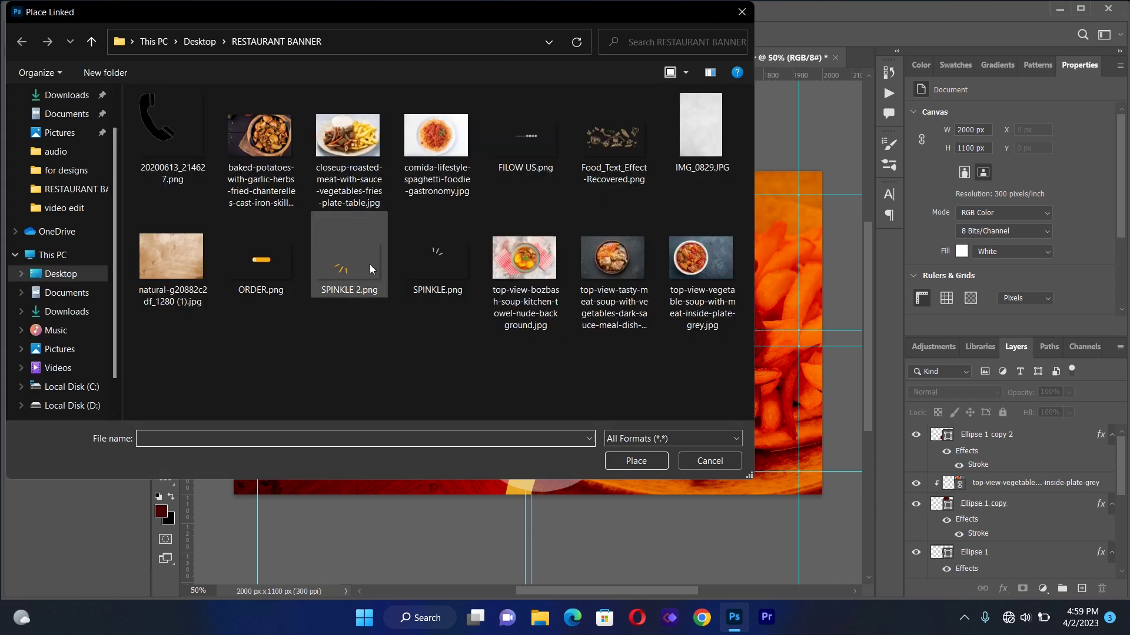
{"action": "double_click", "coordinate": [425, 135]}
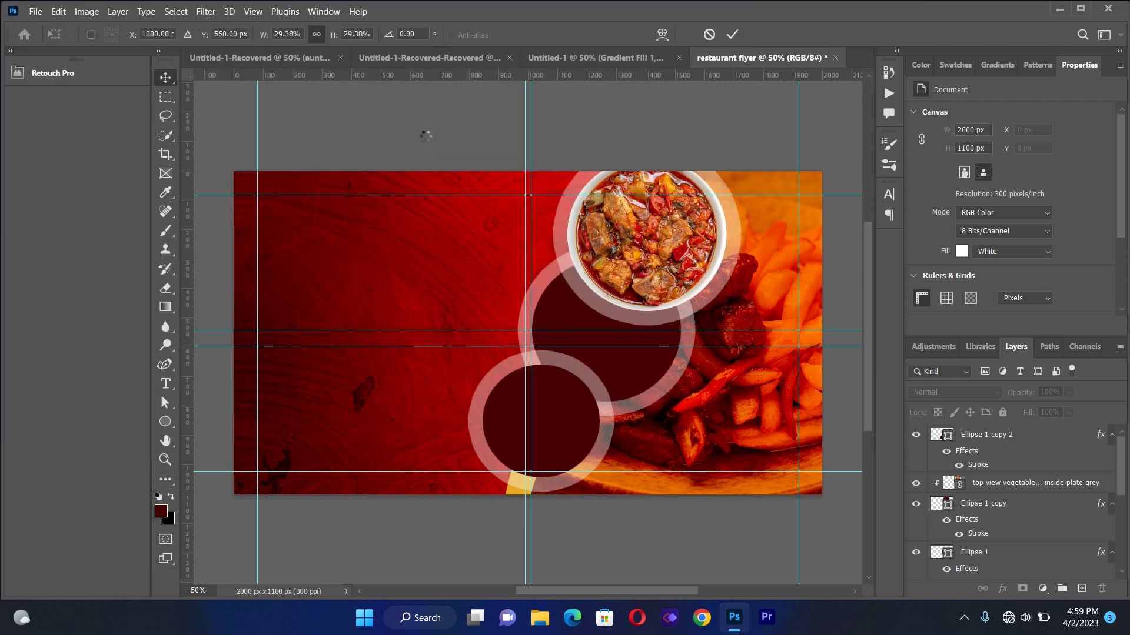
{"action": "left_click_drag", "start_coordinate": [770, 173], "coordinate": [606, 272]}
{"action": "key", "text": "Return"}
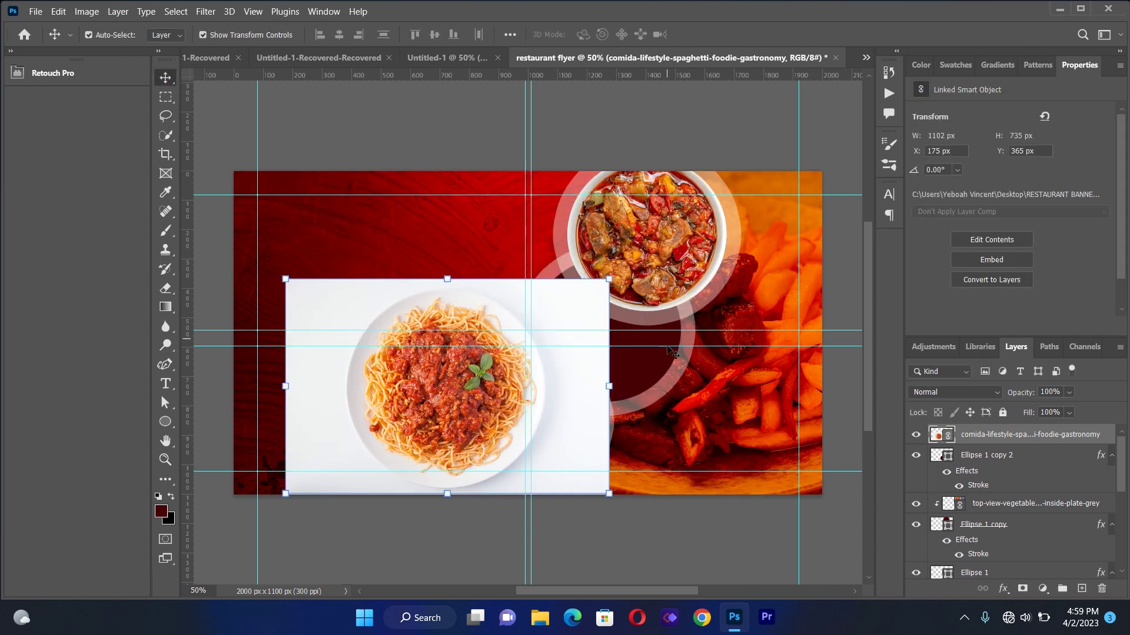
Move the spaghetti layer directly above Ellipse 1 and clip it into the middle circle
{"action": "left_click", "coordinate": [662, 364]}
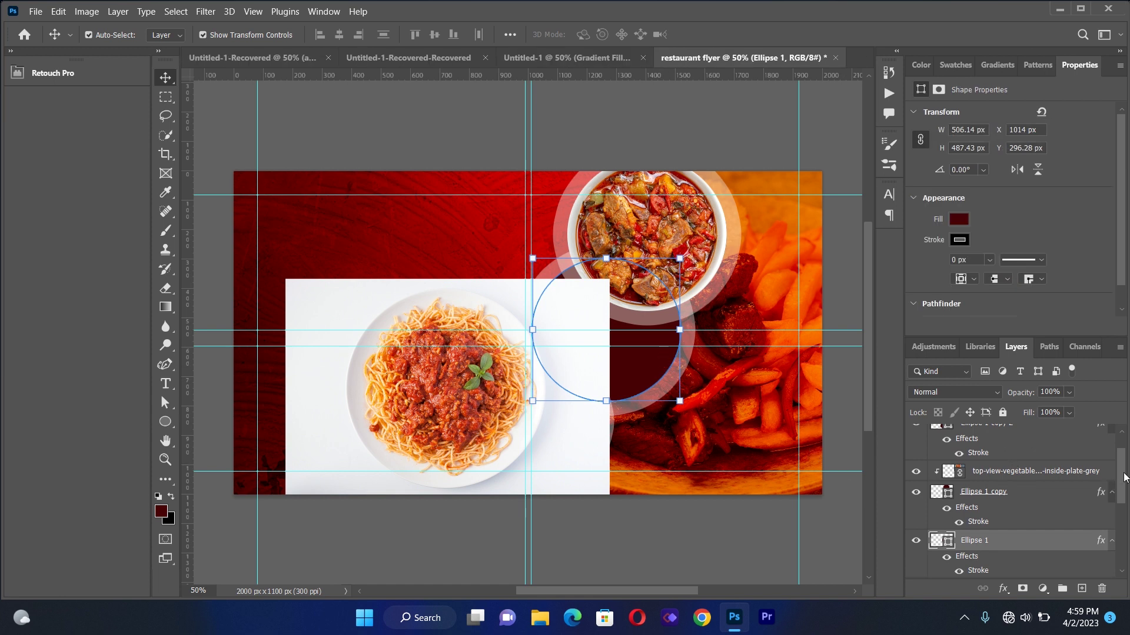
{"action": "left_click_drag", "start_coordinate": [1125, 477], "coordinate": [1120, 446]}
{"action": "left_click_drag", "start_coordinate": [1030, 437], "coordinate": [1006, 563]}
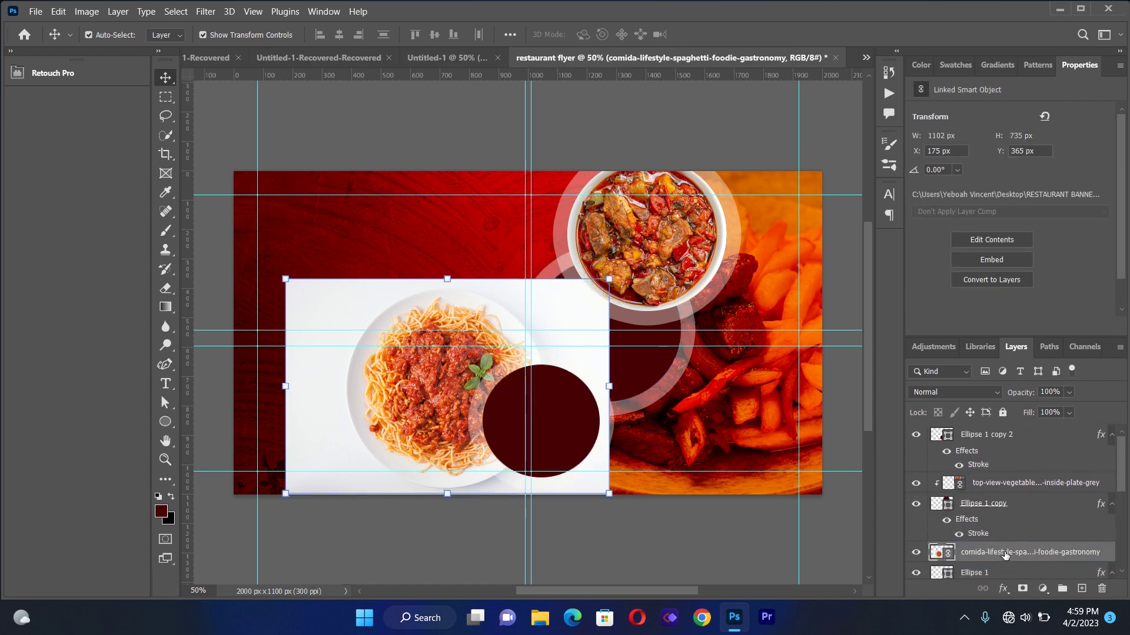
{"action": "right_click", "coordinate": [1005, 555]}
{"action": "left_click", "coordinate": [836, 387]}
Scale the spaghetti photo to 15.86% and center the plate in the middle circle
{"action": "left_click_drag", "start_coordinate": [578, 362], "coordinate": [734, 304]}
{"action": "left_click_drag", "start_coordinate": [768, 222], "coordinate": [706, 264]}
{"action": "left_click_drag", "start_coordinate": [618, 339], "coordinate": [645, 319]}
{"action": "key", "text": "Down"}
{"action": "key", "text": "Down"}
{"action": "key", "text": "Down"}
{"action": "key", "text": "Down"}
{"action": "key", "text": "Down"}
{"action": "key", "text": "Down"}
{"action": "key", "text": "Down"}
{"action": "key", "text": "Down"}
{"action": "key", "text": "Down"}
{"action": "key", "text": "Down"}
{"action": "key", "text": "Down"}
{"action": "key", "text": "Down"}
{"action": "key", "text": "Down"}
{"action": "key", "text": "Down"}
{"action": "key", "text": "Down"}
{"action": "key", "text": "Down"}
{"action": "key", "text": "Down"}
{"action": "key", "text": "Down"}
{"action": "key", "text": "Down"}
{"action": "key", "text": "Down"}
{"action": "key", "text": "Down"}
{"action": "key", "text": "Down"}
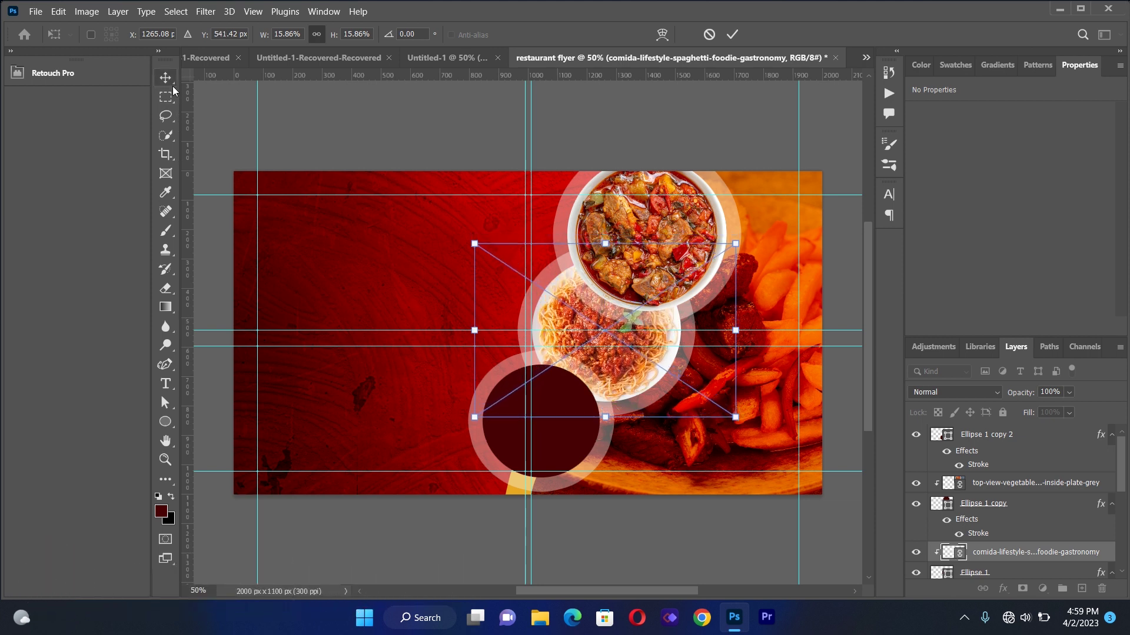
{"action": "key", "text": "Return"}
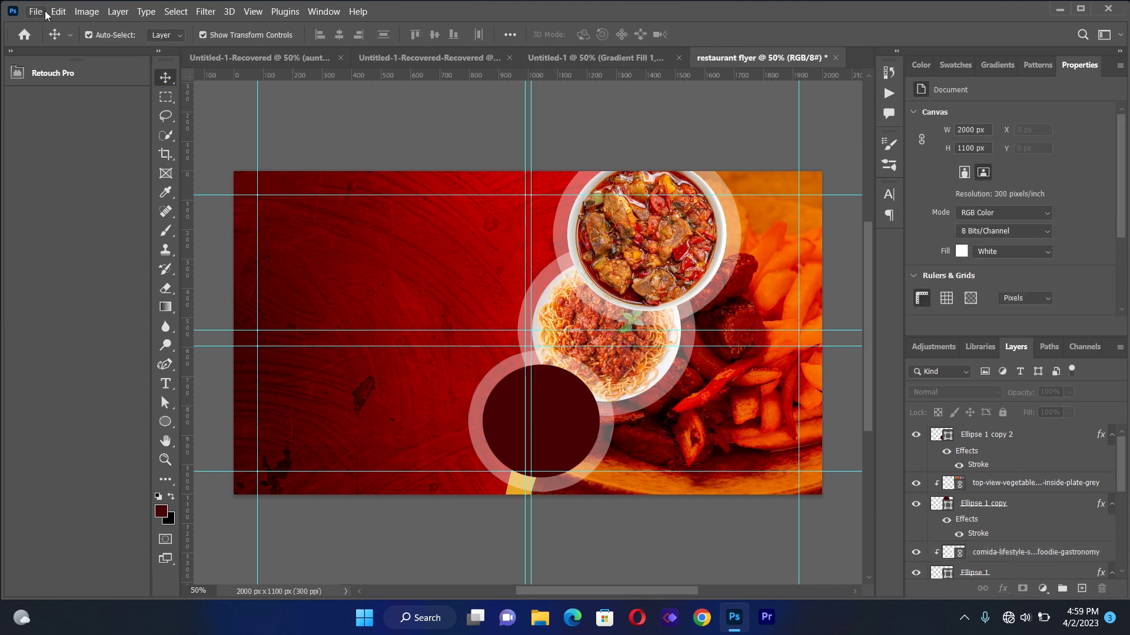
Place the baked potatoes photo as a linked image, shrunk over the bottom circle
{"action": "left_click", "coordinate": [35, 11]}
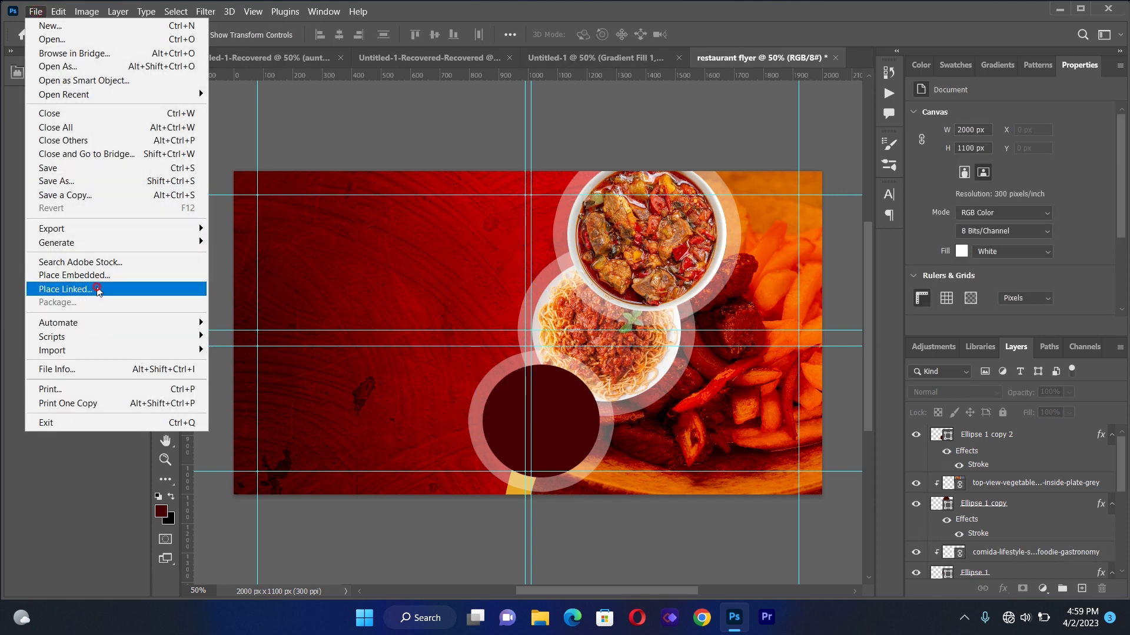
{"action": "left_click", "coordinate": [97, 291]}
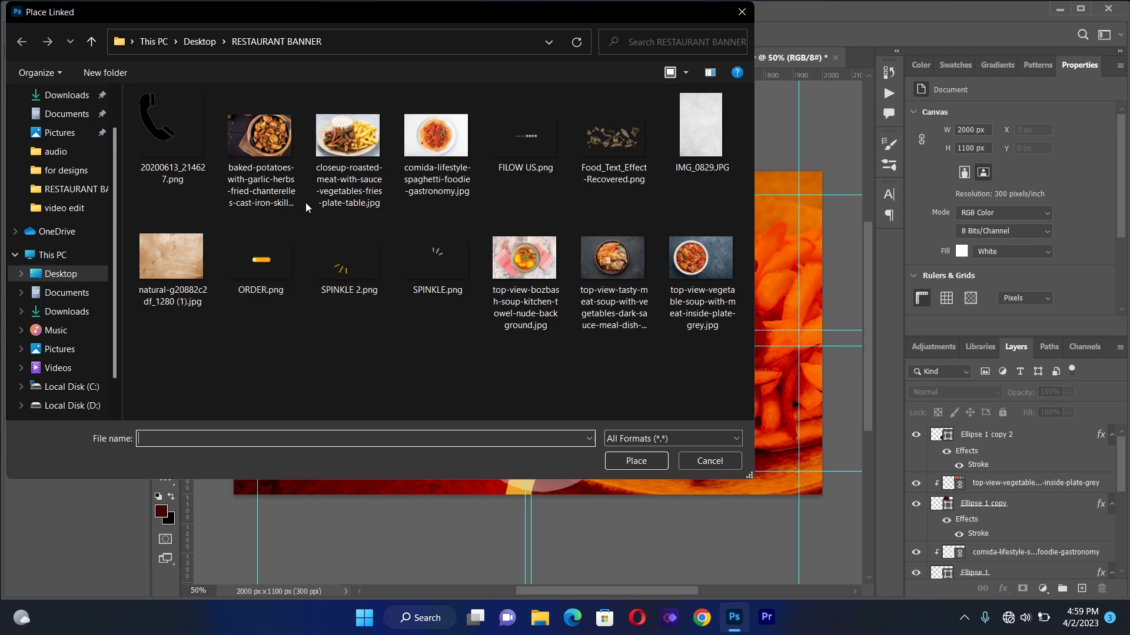
{"action": "left_click", "coordinate": [273, 137]}
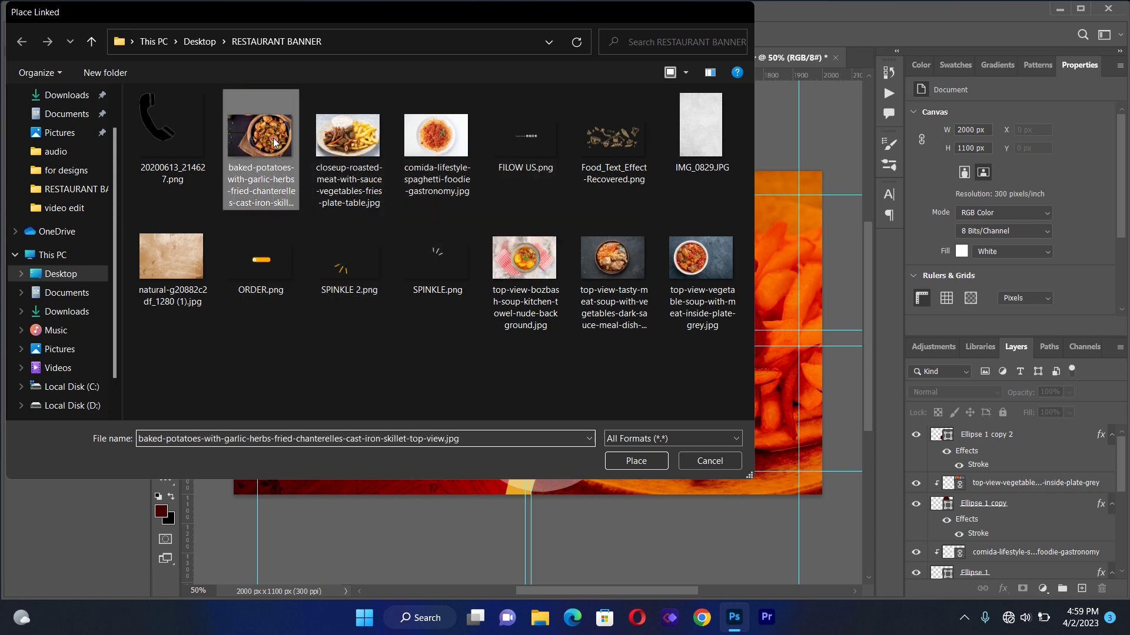
{"action": "double_click", "coordinate": [273, 137]}
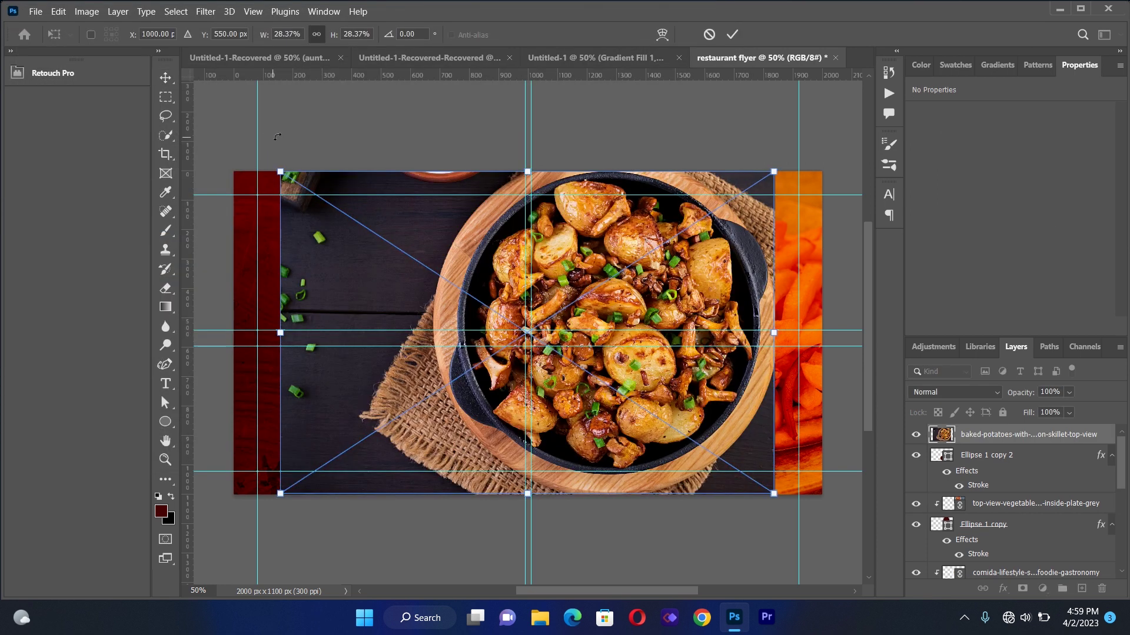
{"action": "left_click_drag", "start_coordinate": [769, 168], "coordinate": [532, 312]}
{"action": "left_click_drag", "start_coordinate": [468, 393], "coordinate": [539, 393]}
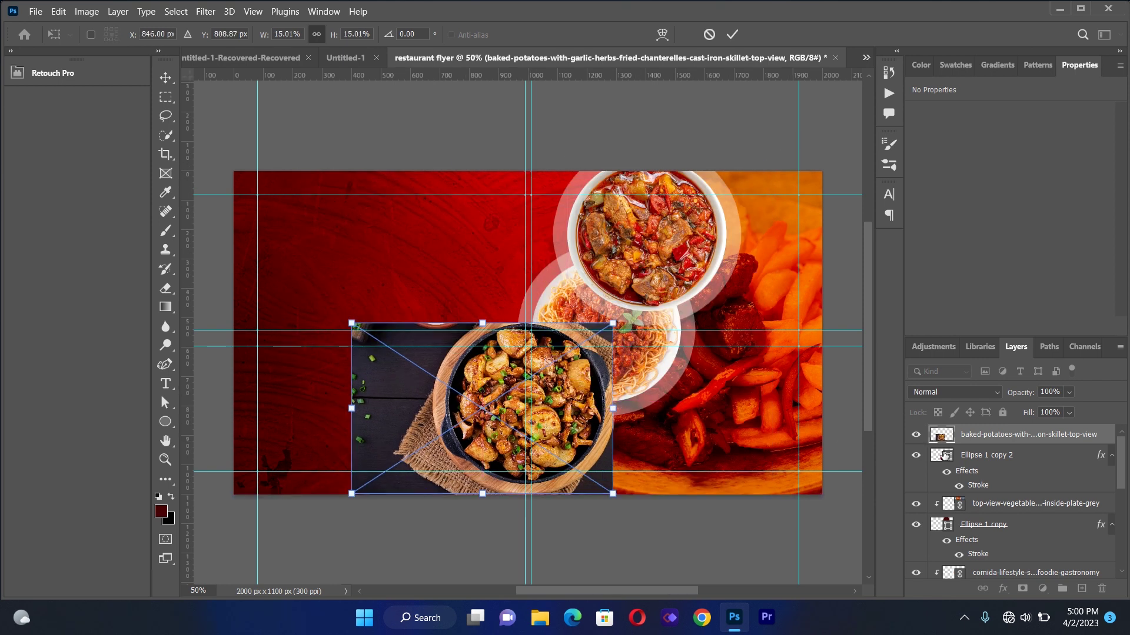
{"action": "left_click_drag", "start_coordinate": [580, 433], "coordinate": [508, 439]}
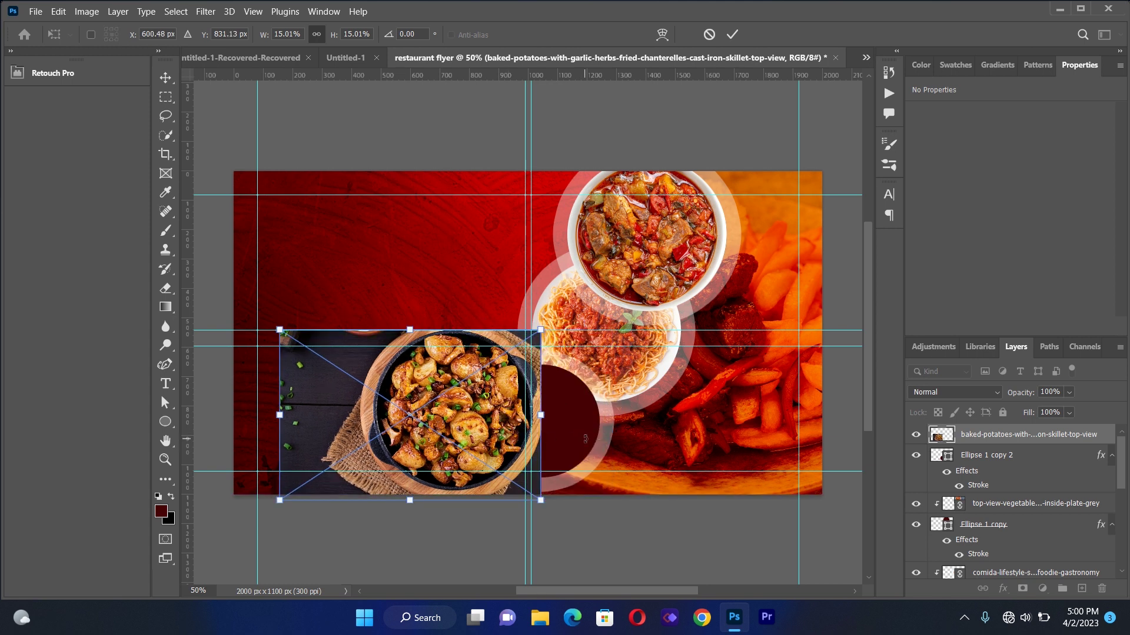
{"action": "left_click", "coordinate": [166, 74]}
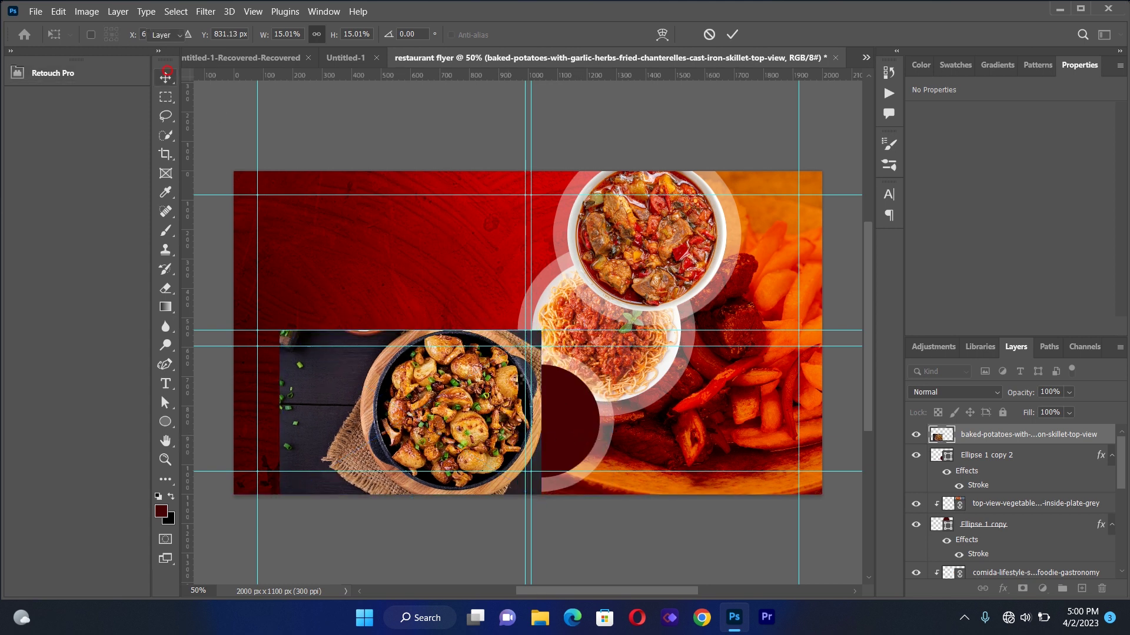
Clip the skillet photo into the bottom circle and scale it to 10.33%, centred
{"action": "left_click", "coordinate": [927, 453]}
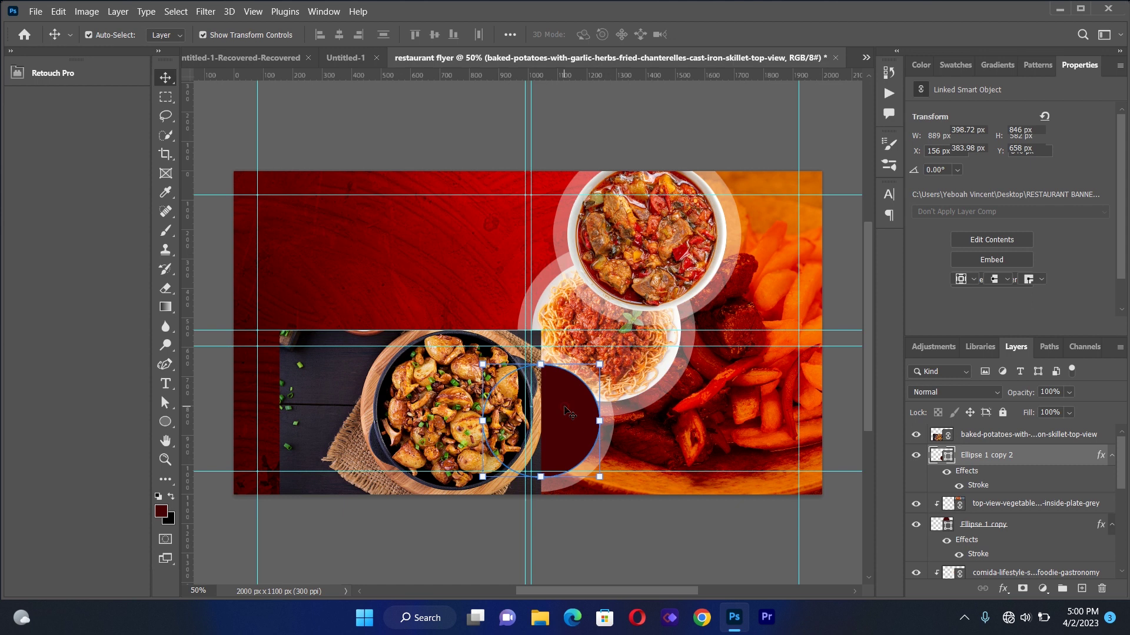
{"action": "right_click", "coordinate": [984, 436]}
{"action": "left_click", "coordinate": [836, 388]}
{"action": "left_click_drag", "start_coordinate": [510, 414], "coordinate": [598, 412]}
{"action": "left_click_drag", "start_coordinate": [624, 340], "coordinate": [599, 367]}
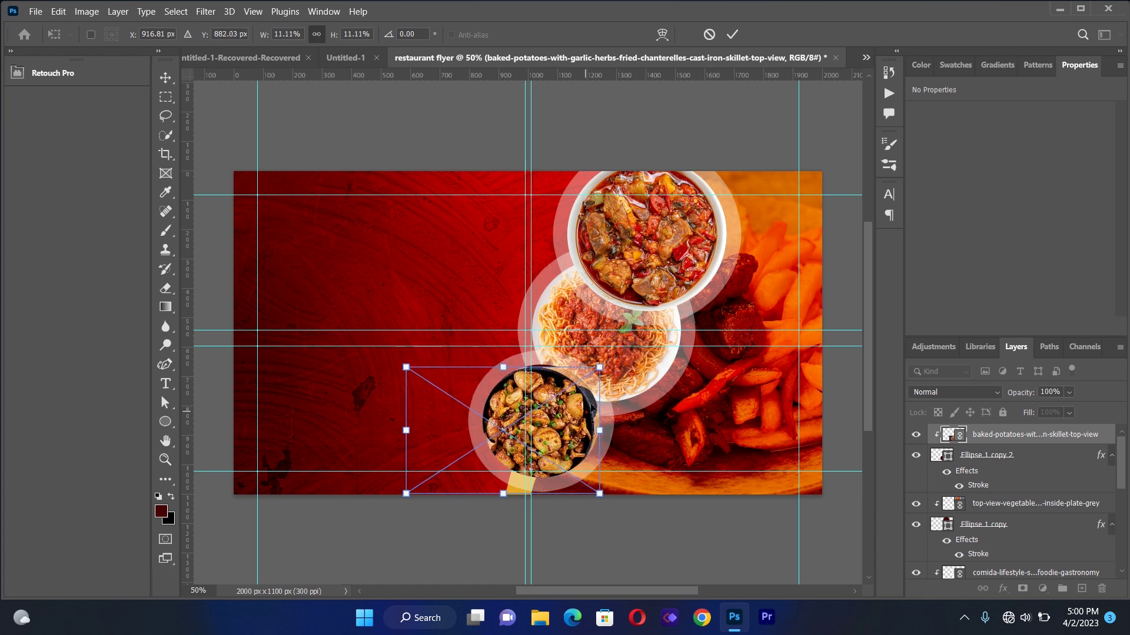
{"action": "left_click_drag", "start_coordinate": [588, 411], "coordinate": [594, 402]}
{"action": "left_click_drag", "start_coordinate": [605, 360], "coordinate": [599, 382]}
{"action": "left_click_drag", "start_coordinate": [573, 420], "coordinate": [581, 416]}
{"action": "key", "text": "Right"}
{"action": "key", "text": "Right"}
{"action": "key", "text": "Right"}
{"action": "key", "text": "Right"}
{"action": "key", "text": "Right"}
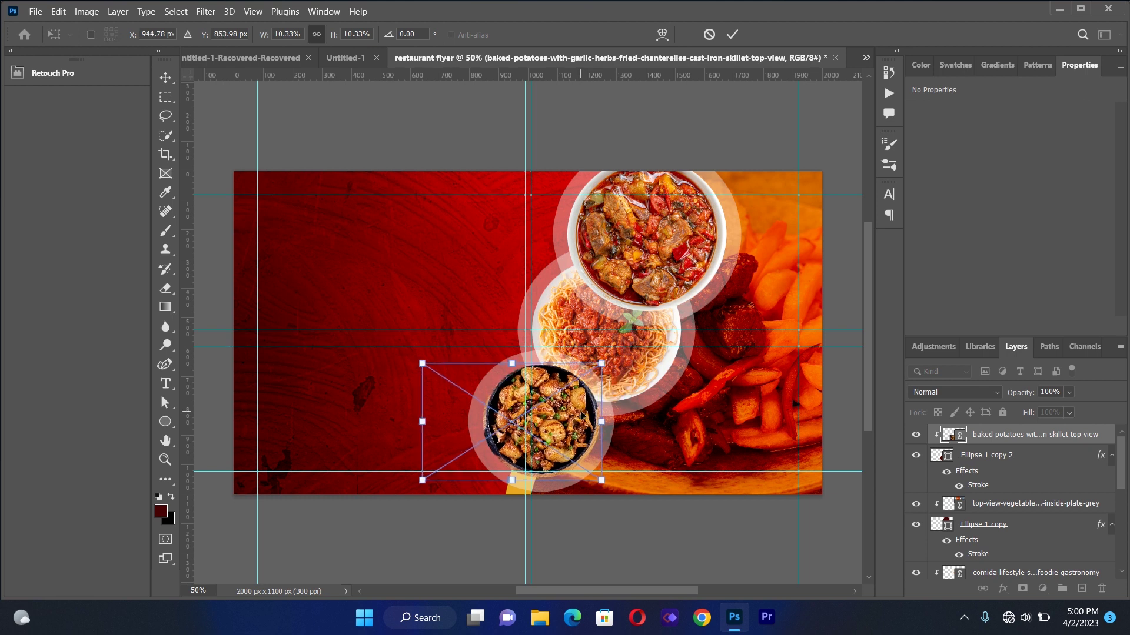
{"action": "key", "text": "Down"}
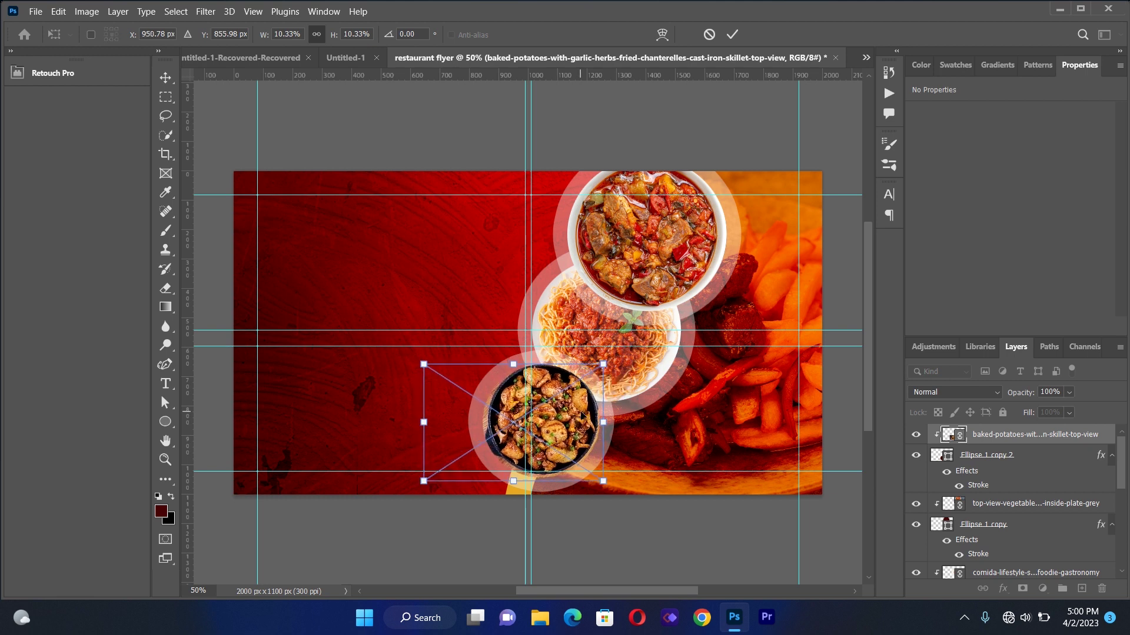
{"action": "key", "text": "Left"}
{"action": "key", "text": "Left"}
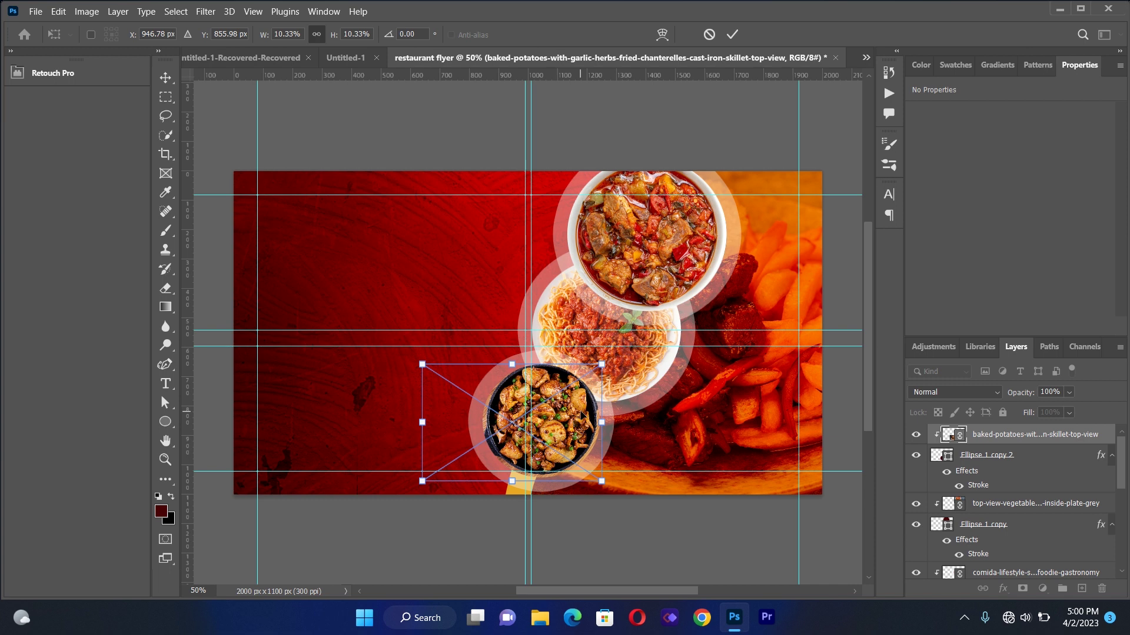
{"action": "left_click", "coordinate": [166, 77]}
Add a two-line text heading reading AUNT and ESI at the flyer's upper left
{"action": "left_click", "coordinate": [165, 384]}
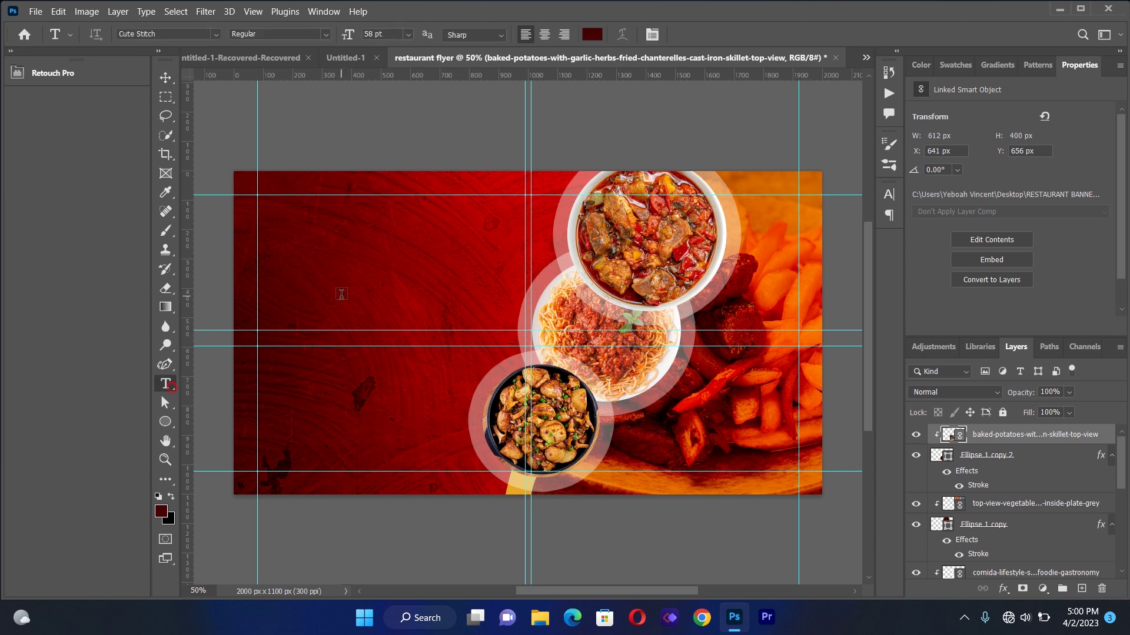
{"action": "left_click_drag", "start_coordinate": [273, 246], "coordinate": [525, 423]}
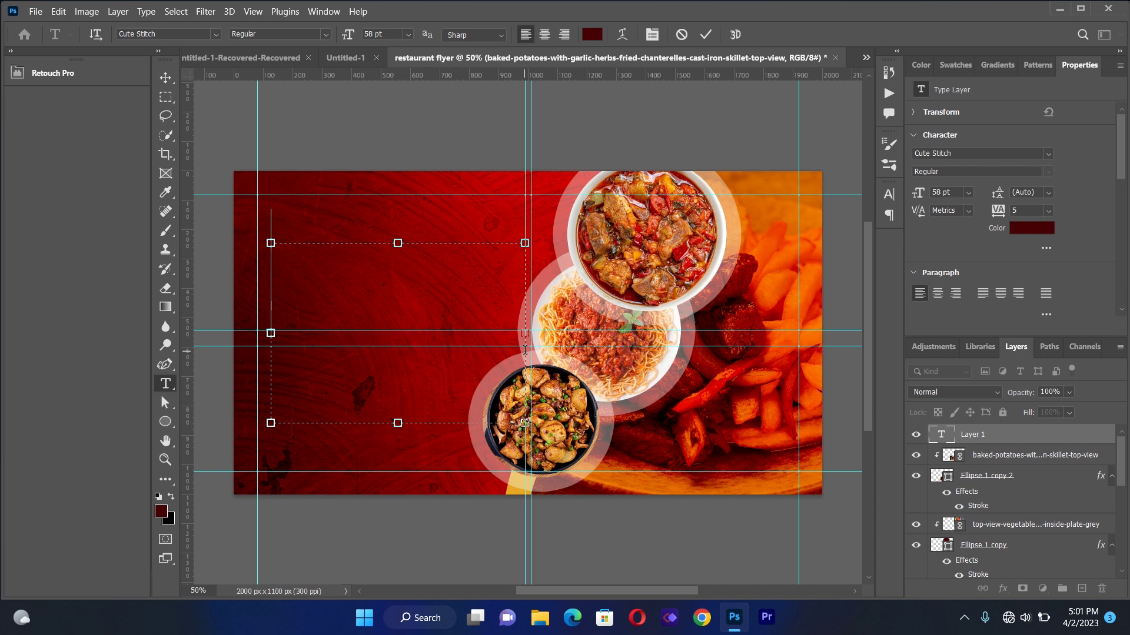
{"action": "type", "text": "AU"}
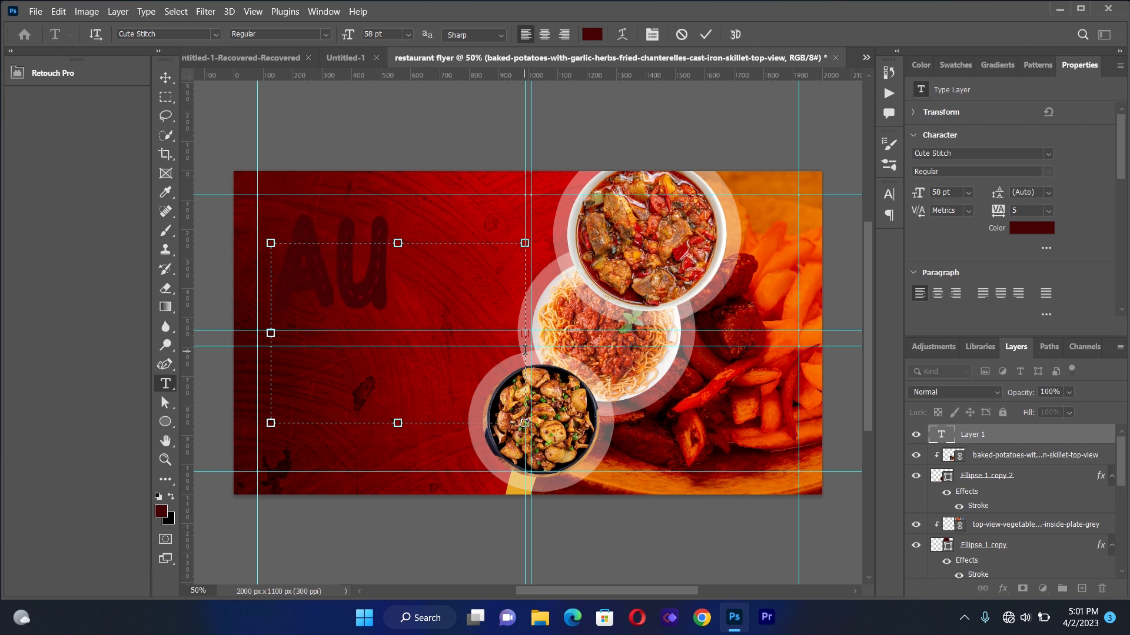
{"action": "type", "text": "NT"}
{"action": "key", "text": "Return"}
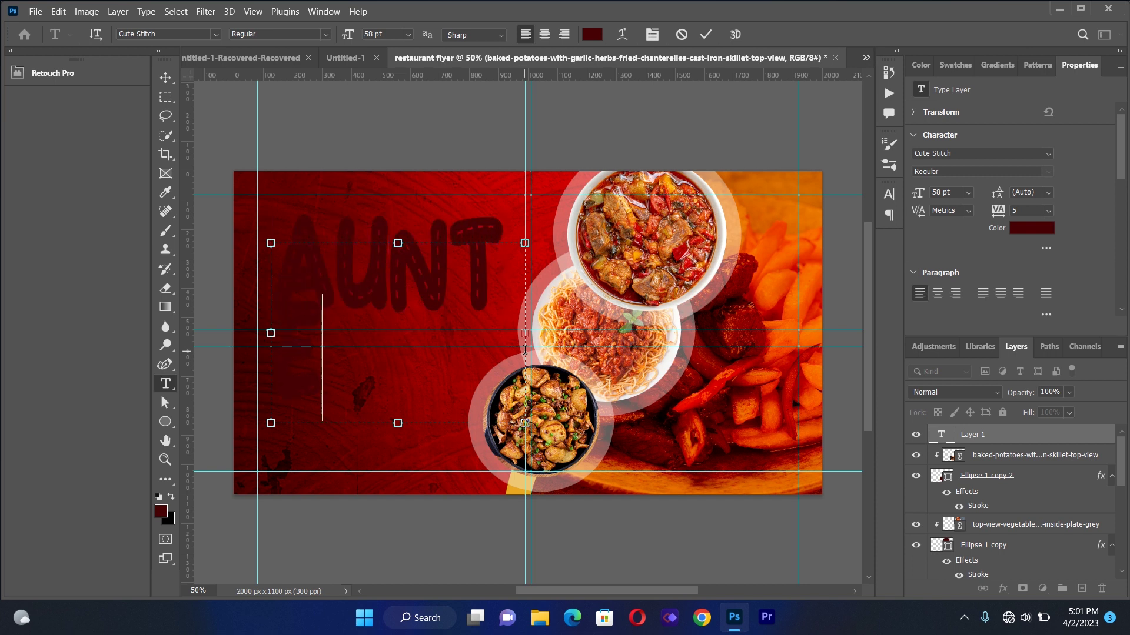
{"action": "type", "text": "S"}
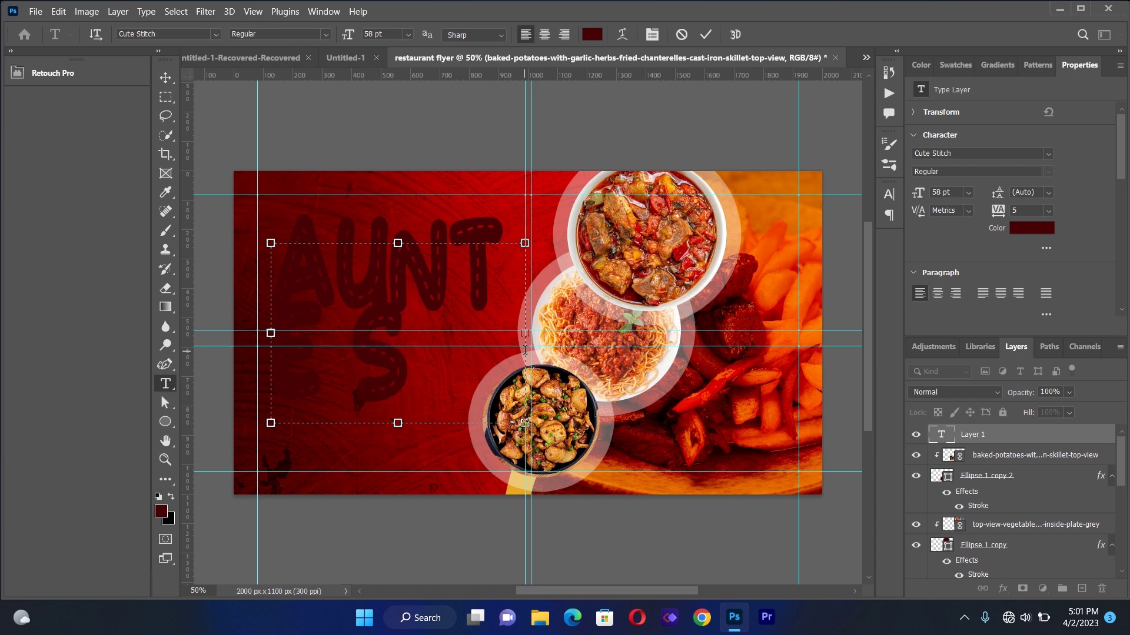
{"action": "key", "text": "BackSpace"}
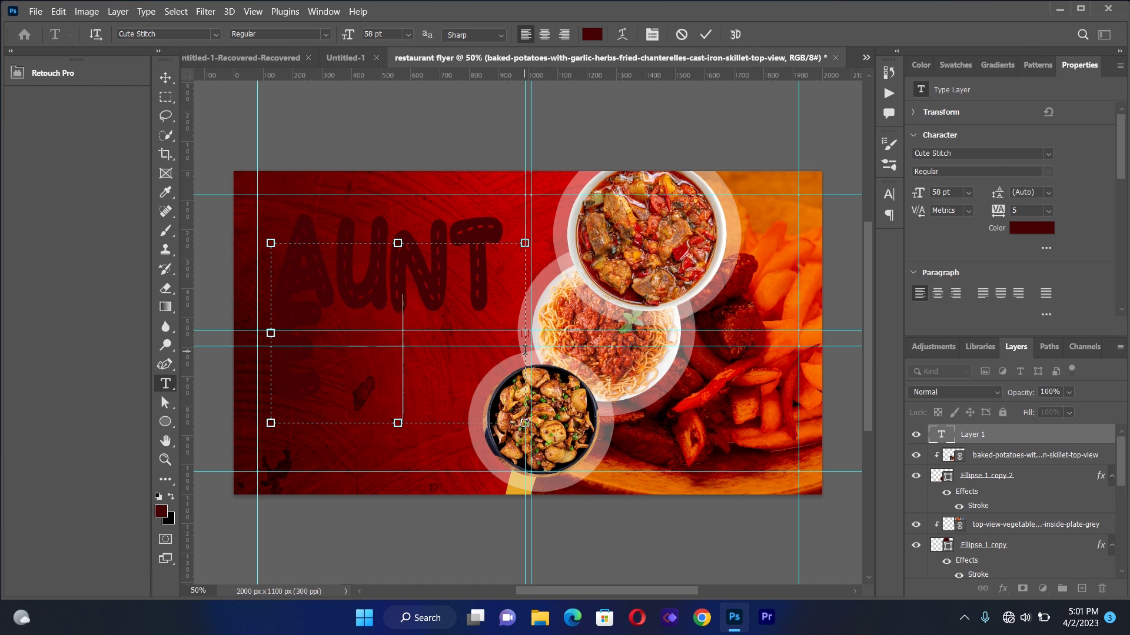
{"action": "type", "text": "ESI"}
Select the whole heading and enter a font size of 34 pt
{"action": "key", "text": "ctrl+a"}
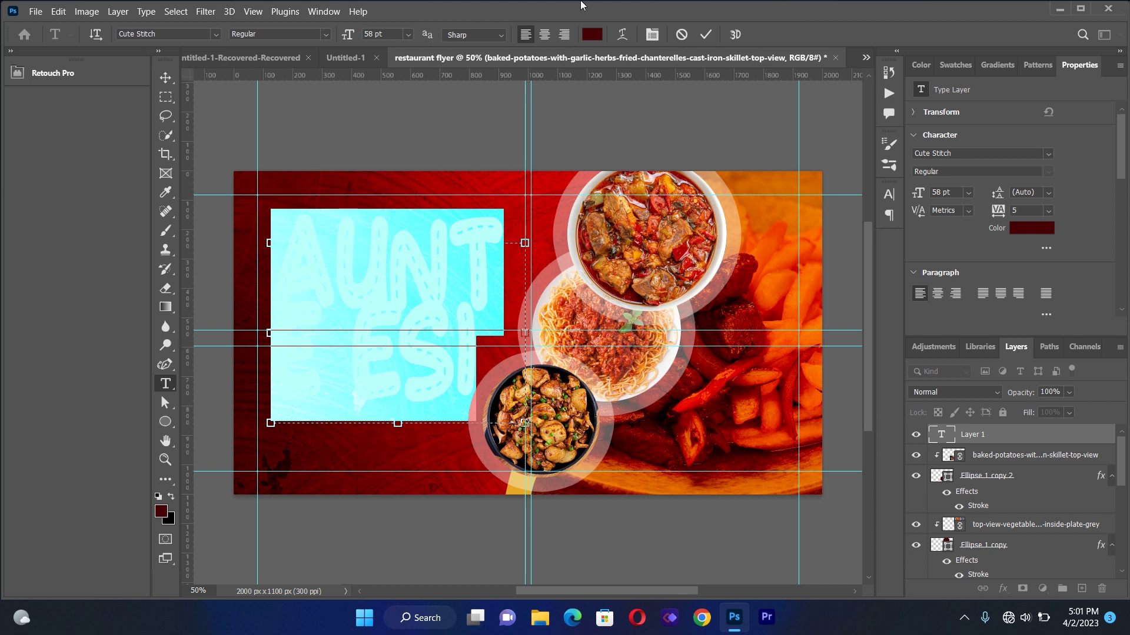
{"action": "left_click", "coordinate": [651, 35]}
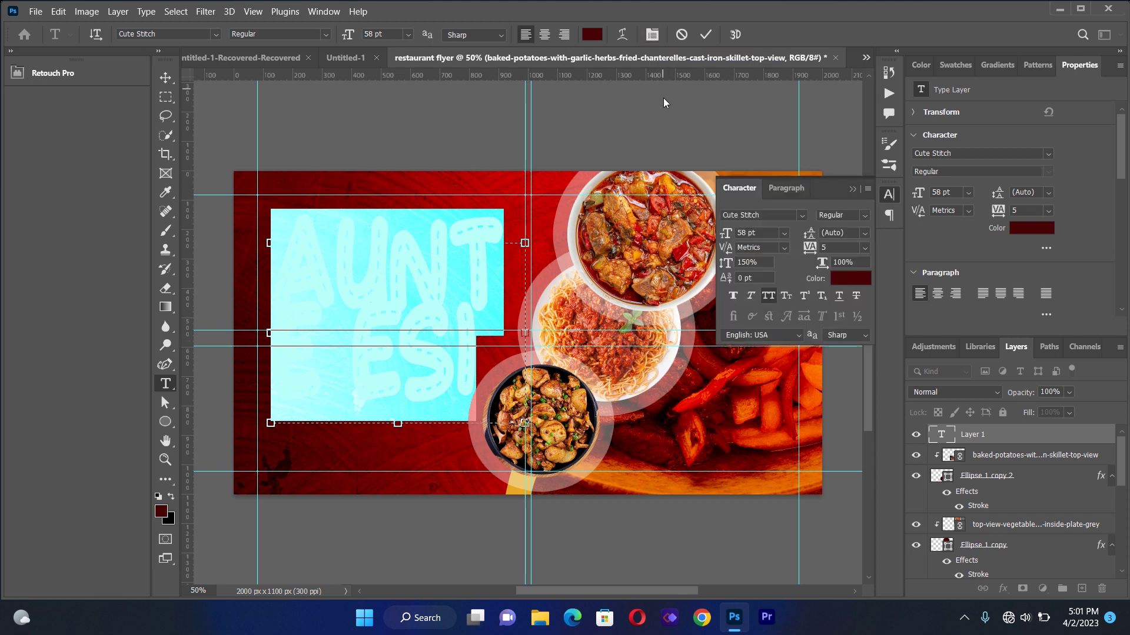
{"action": "double_click", "coordinate": [742, 233]}
{"action": "type", "text": "34"}
Apply 34 pt and colour the heading golden yellow f3b716
{"action": "left_click", "coordinate": [847, 278]}
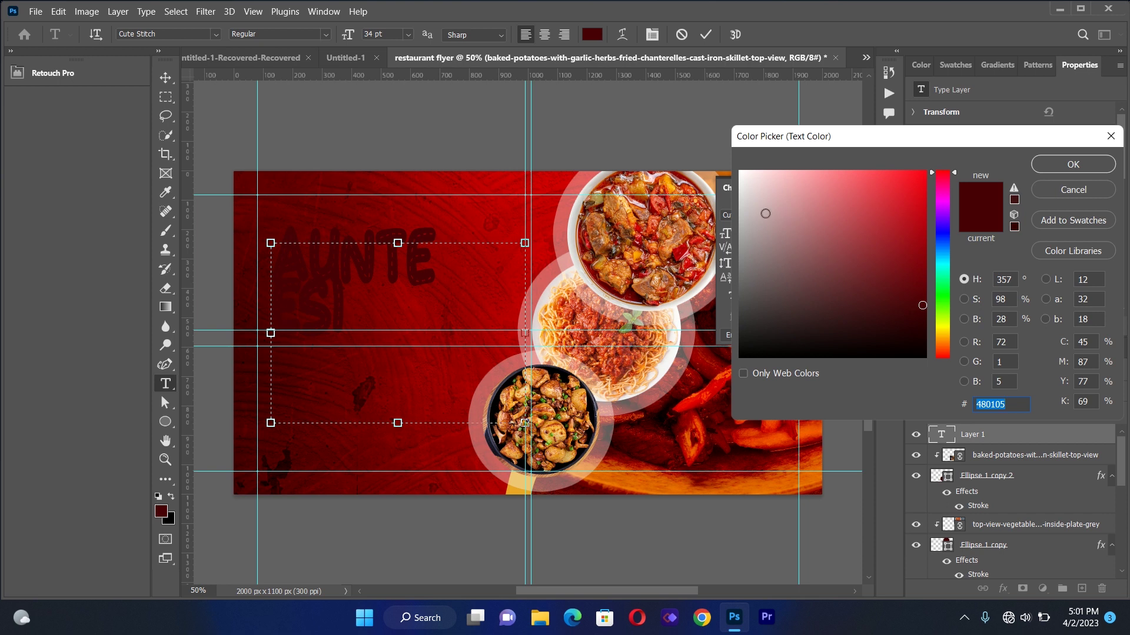
{"action": "left_click", "coordinate": [943, 333]}
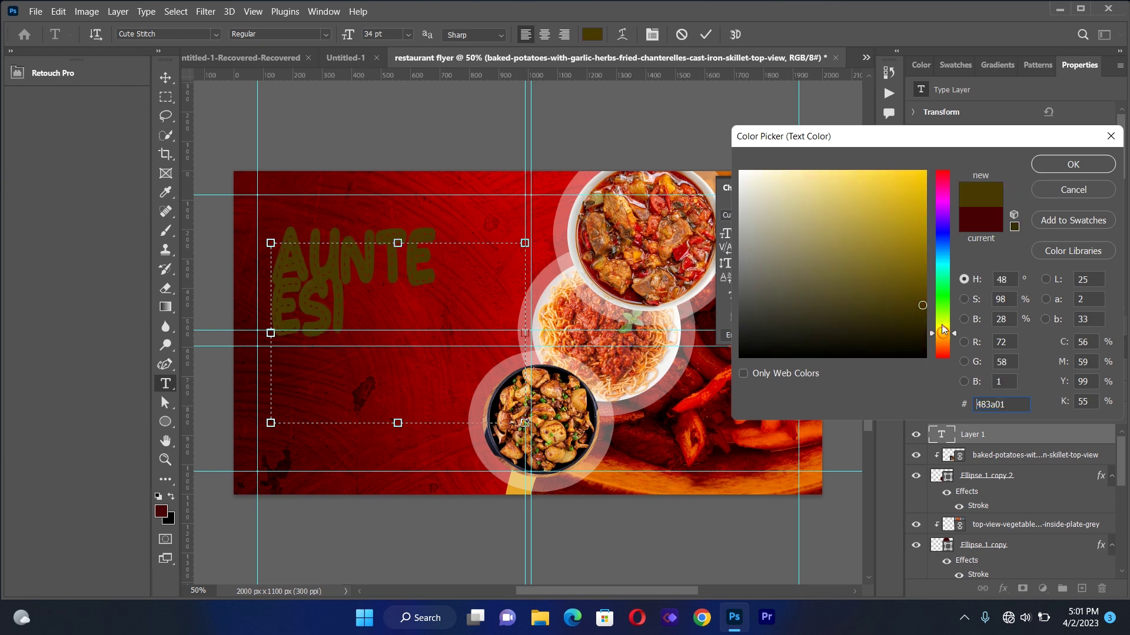
{"action": "left_click_drag", "start_coordinate": [913, 216], "coordinate": [911, 194]}
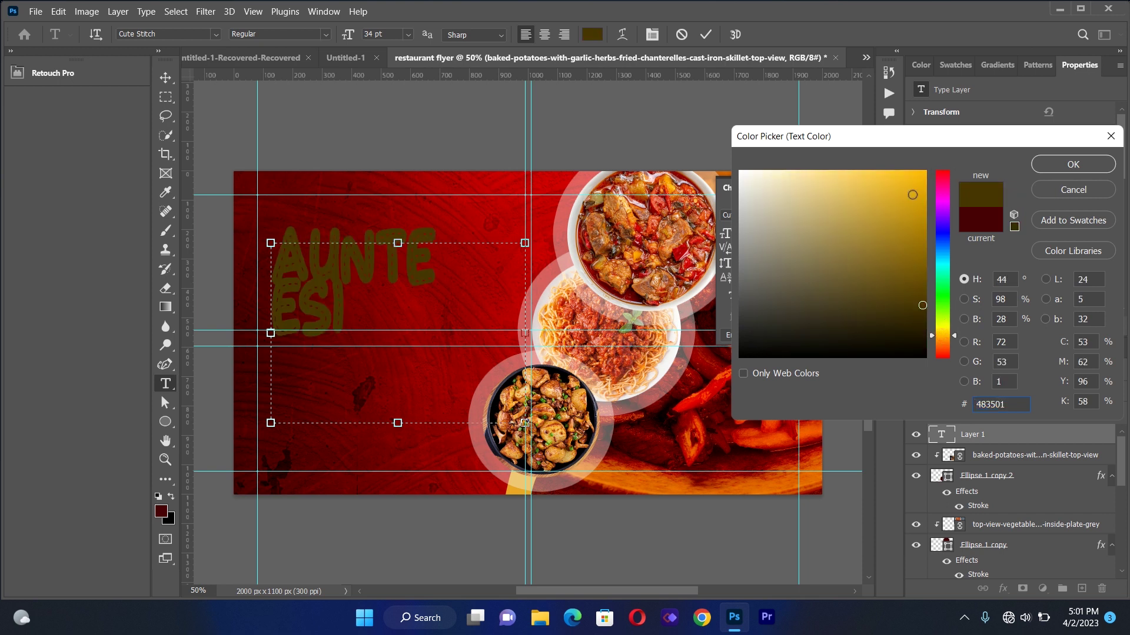
{"action": "left_click", "coordinate": [909, 179]}
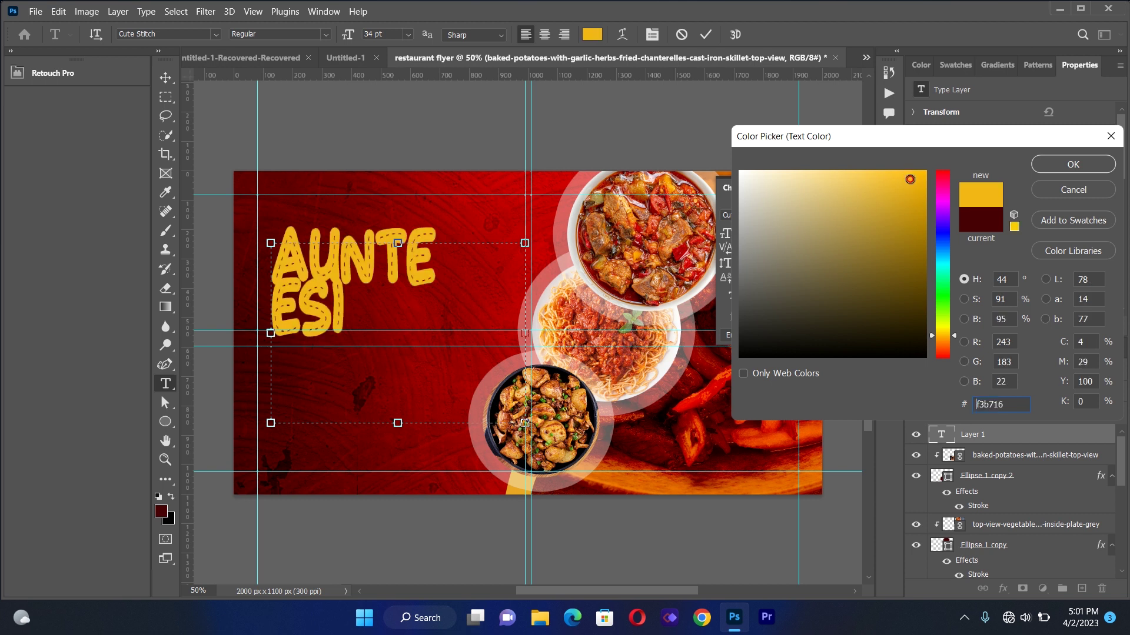
{"action": "left_click", "coordinate": [1046, 165]}
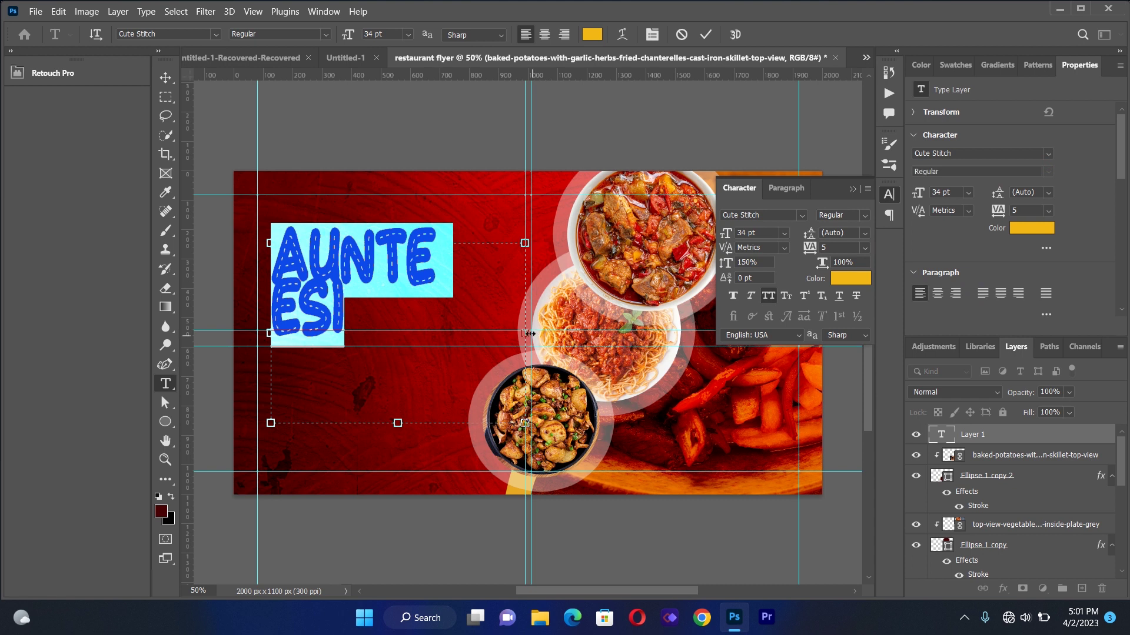
Widen the text box so AUNTE ESI fits on one line and commit it
{"action": "left_click_drag", "start_coordinate": [628, 323], "coordinate": [622, 333]}
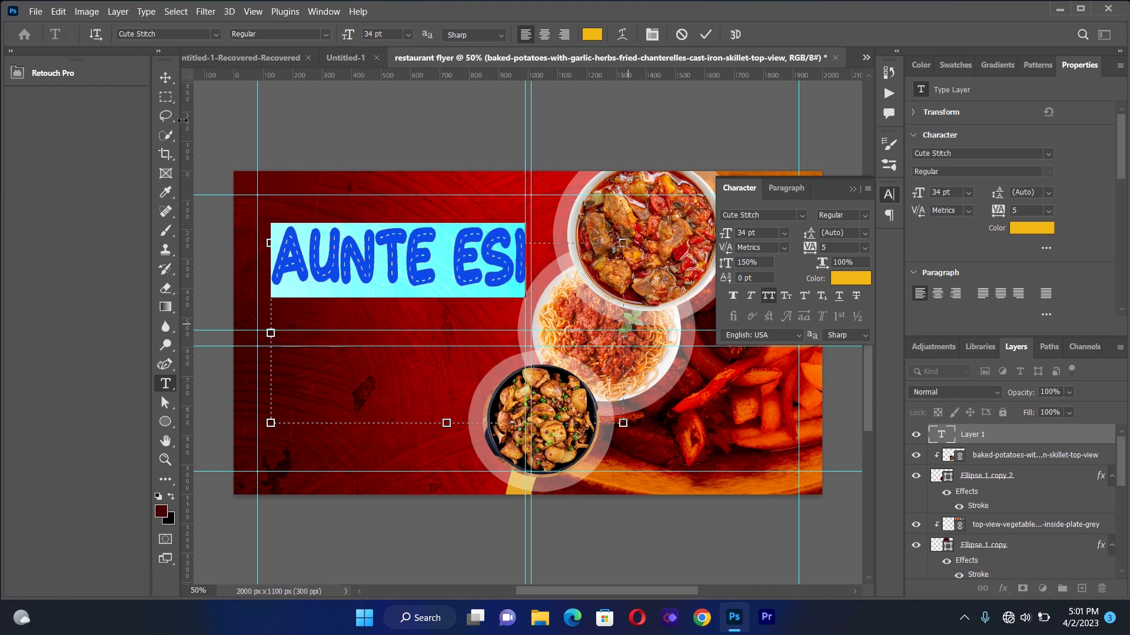
{"action": "left_click", "coordinate": [165, 82]}
{"action": "left_click", "coordinate": [395, 142]}
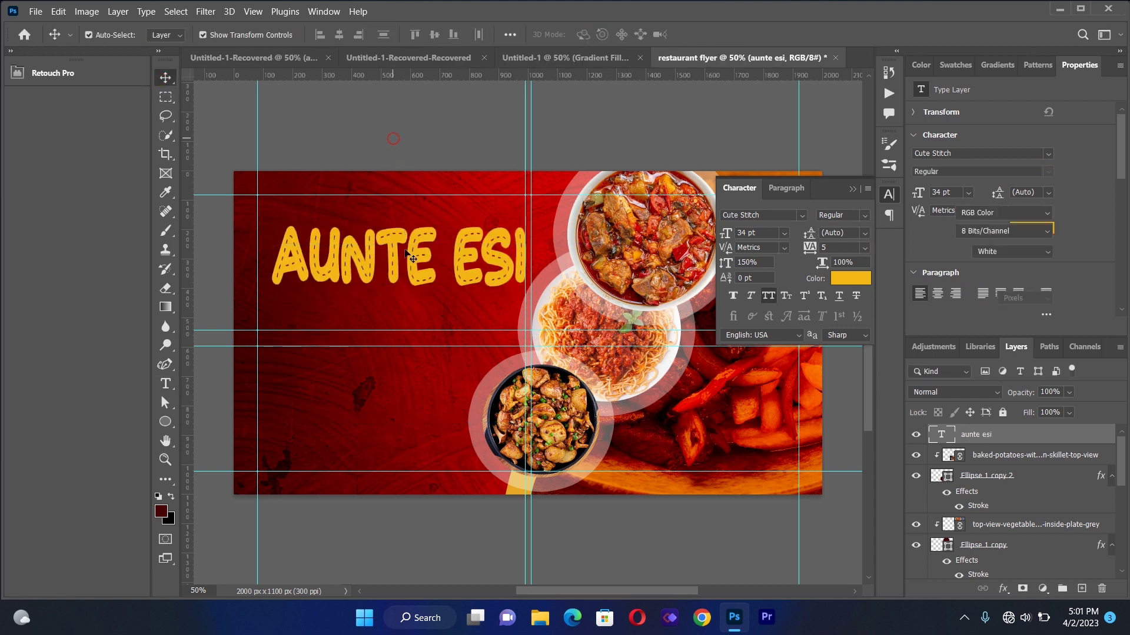
{"action": "left_click_drag", "start_coordinate": [404, 250], "coordinate": [396, 269]}
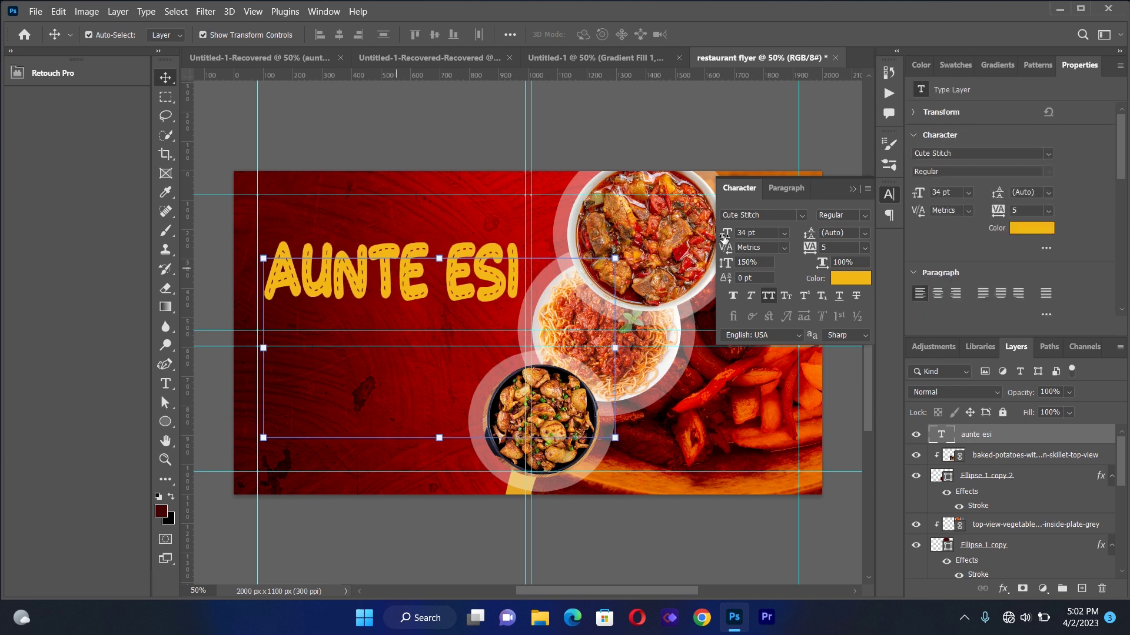
Nudge the heading into place and draw a new 1472×416 px text box below it
{"action": "left_click", "coordinate": [852, 190]}
{"action": "left_click_drag", "start_coordinate": [393, 278], "coordinate": [399, 281]}
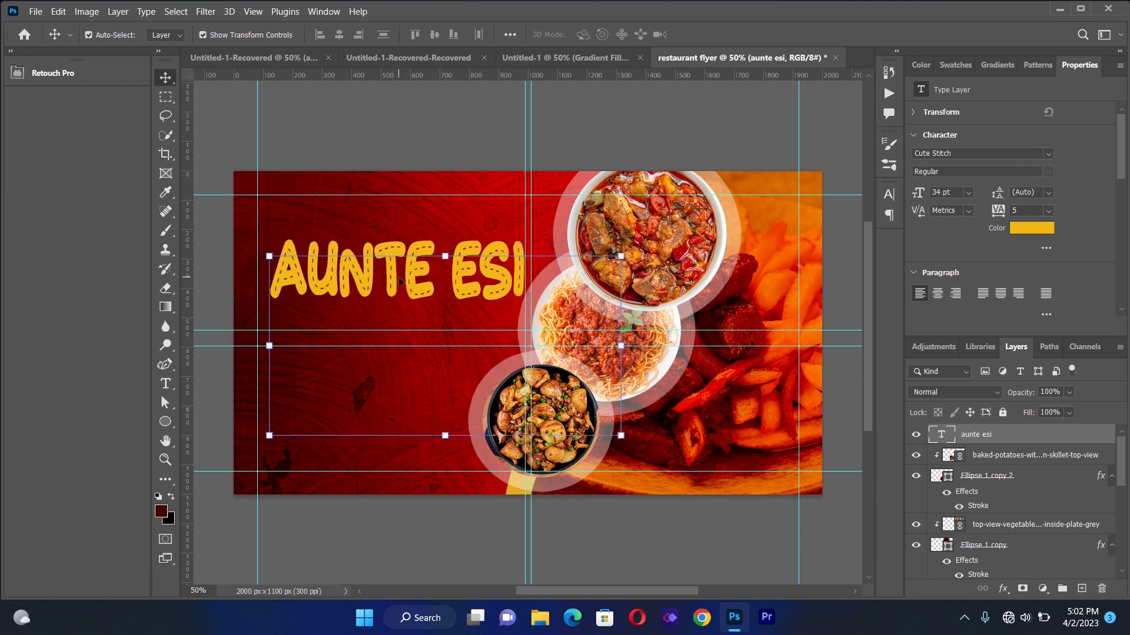
{"action": "key", "text": "Down"}
{"action": "key", "text": "Down"}
{"action": "key", "text": "Left"}
{"action": "key", "text": "Left"}
{"action": "key", "text": "Left"}
{"action": "key", "text": "Left"}
{"action": "key", "text": "Left"}
{"action": "key", "text": "Left"}
{"action": "key", "text": "Left"}
{"action": "key", "text": "Left"}
{"action": "key", "text": "Left"}
{"action": "key", "text": "Left"}
{"action": "key", "text": "Left"}
{"action": "key", "text": "Left"}
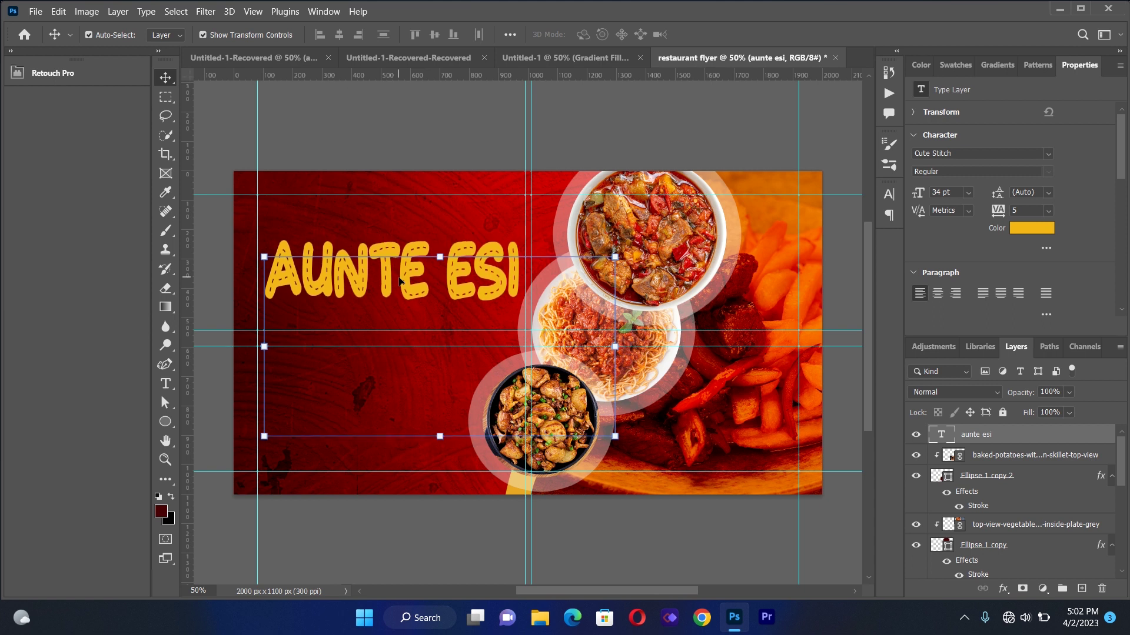
{"action": "key", "text": "Right"}
{"action": "key", "text": "Right"}
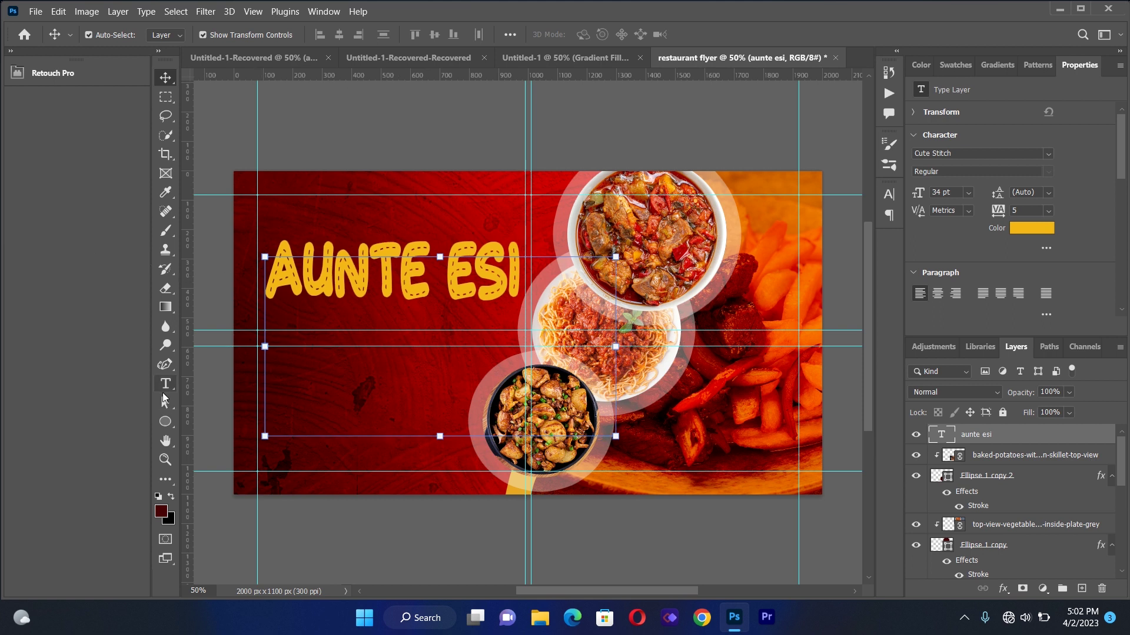
{"action": "left_click", "coordinate": [166, 387]}
{"action": "left_click_drag", "start_coordinate": [265, 356], "coordinate": [697, 457]}
Replace the placeholder text with SPECIAL and select it for formatting
{"action": "key", "text": "BackSpace"}
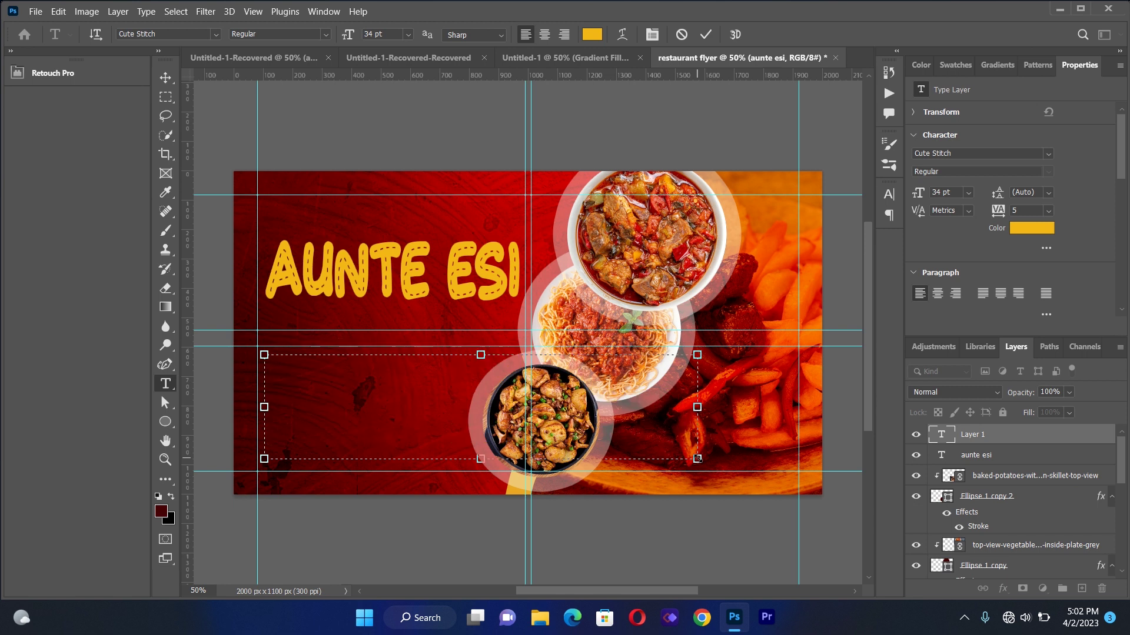
{"action": "type", "text": "SP "}
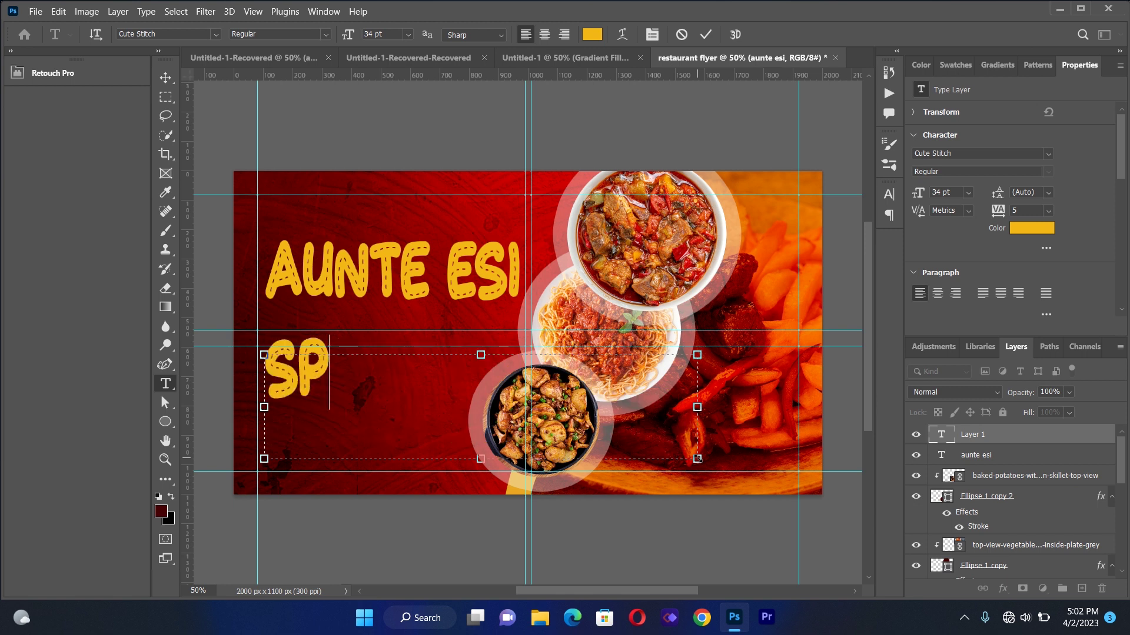
{"action": "type", "text": "E"}
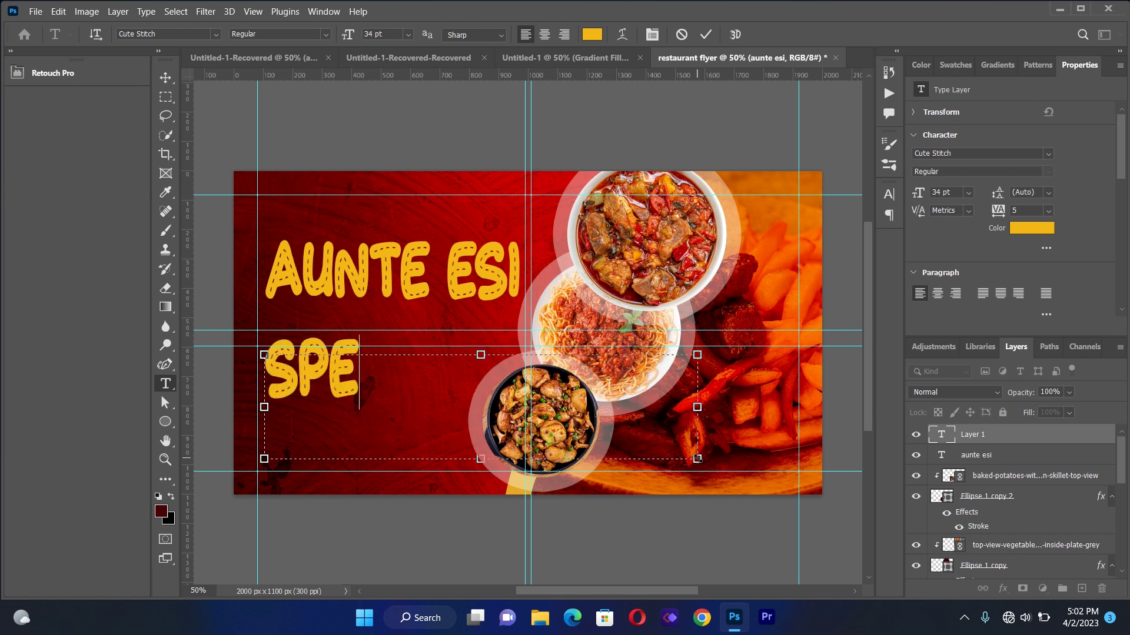
{"action": "type", "text": "E"}
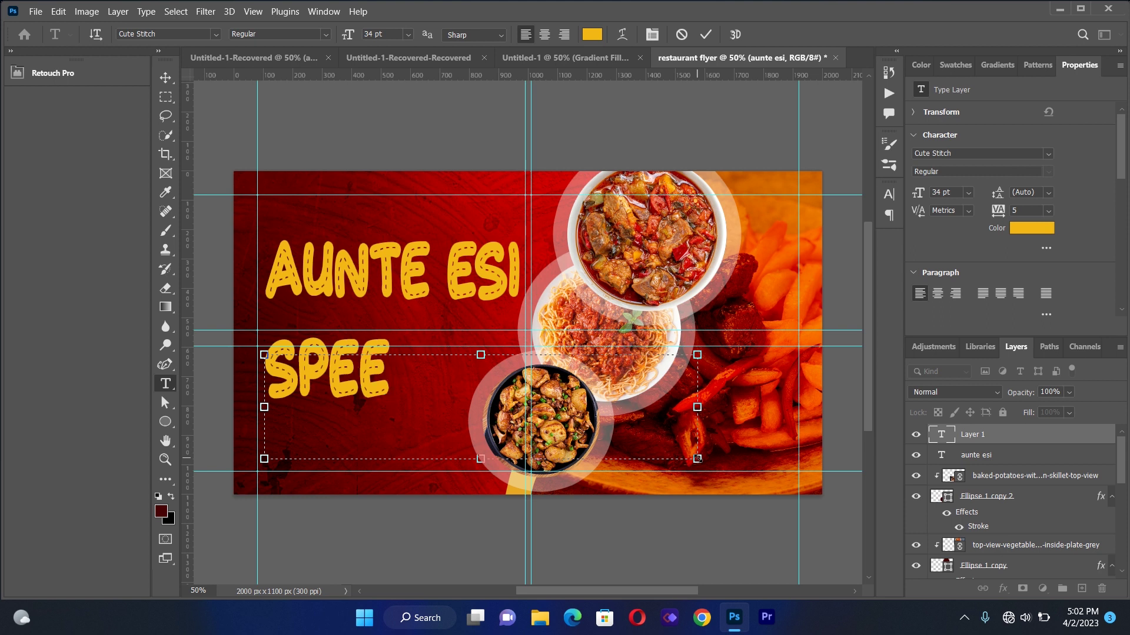
{"action": "key", "text": "BackSpace"}
{"action": "type", "text": "CIAL"}
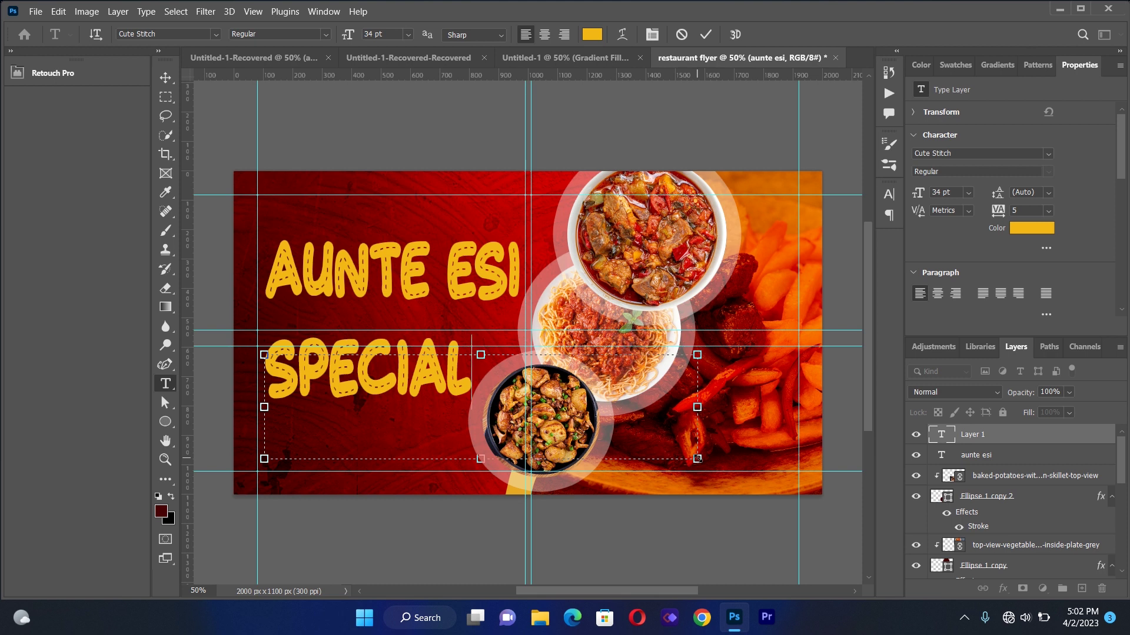
{"action": "key", "text": "ctrl+a"}
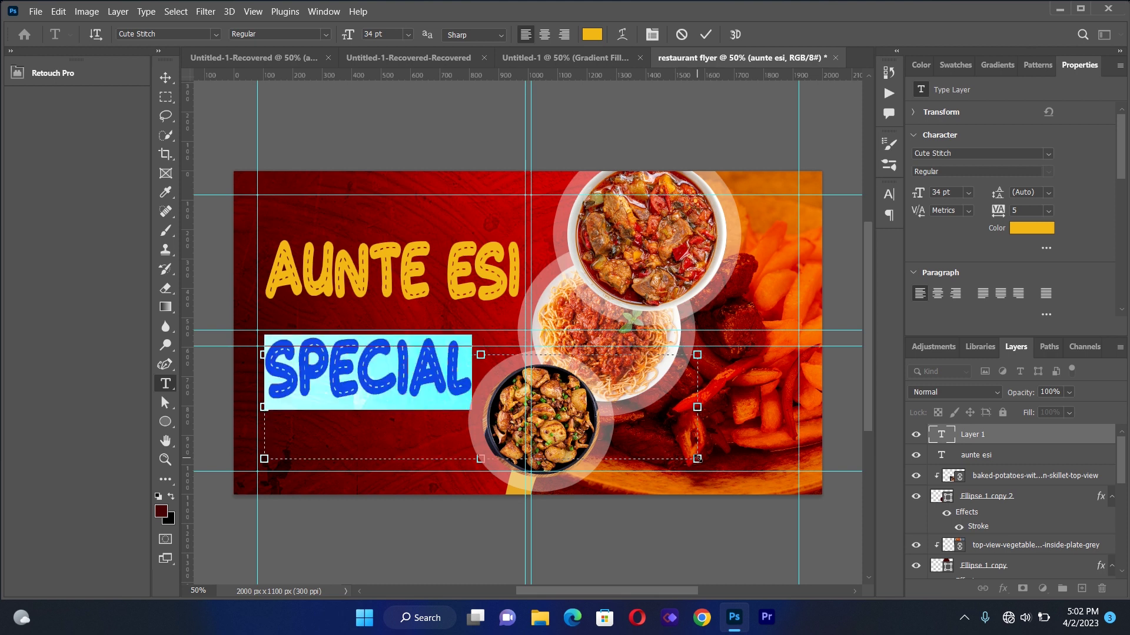
{"action": "left_click", "coordinate": [652, 34]}
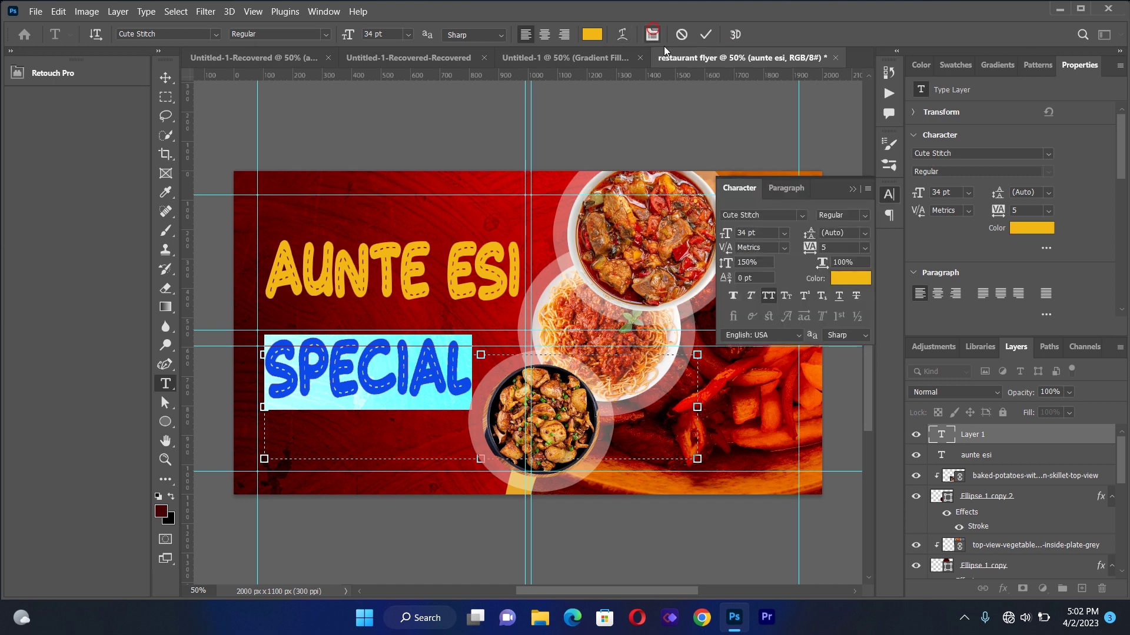
Change the SPECIAL text's font to Allora
{"action": "left_click", "coordinate": [800, 215]}
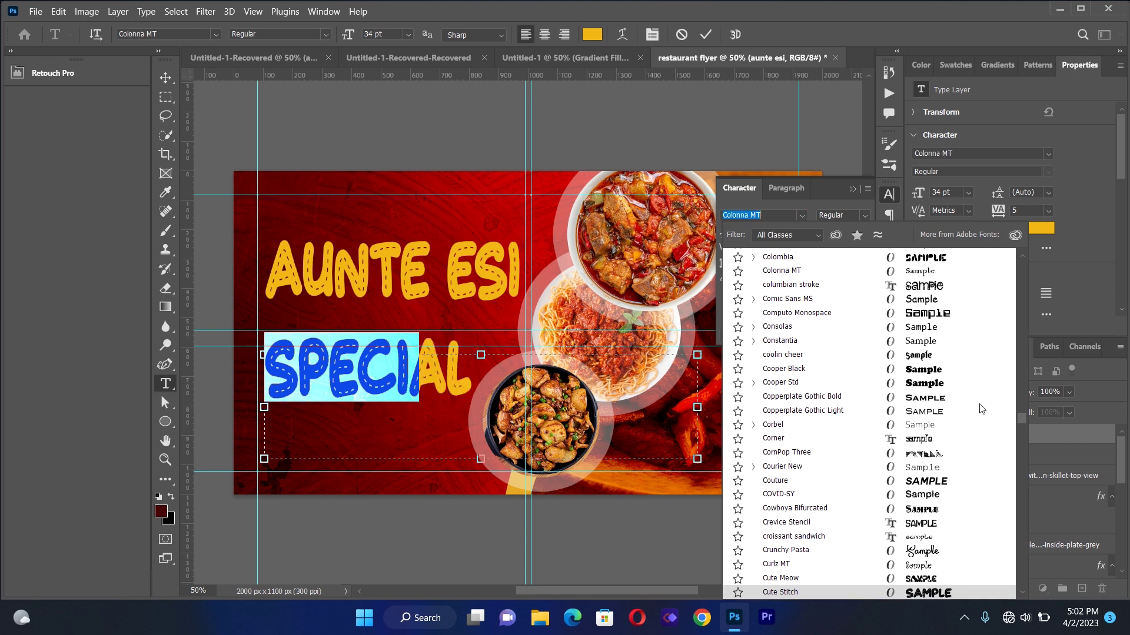
{"action": "mouse_move", "coordinate": [1022, 415]}
{"action": "left_mouse_down"}
{"action": "mouse_move", "coordinate": [1011, 281]}
{"action": "mouse_move", "coordinate": [1021, 262]}
{"action": "left_mouse_up"}
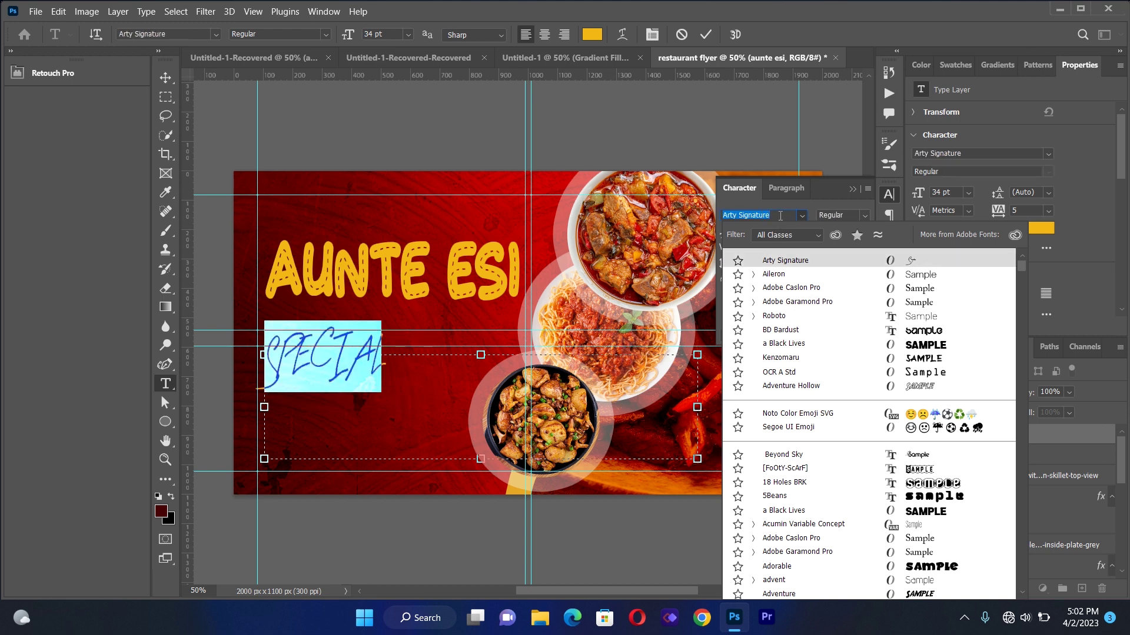
{"action": "key", "text": "BackSpace"}
{"action": "type", "text": "all"}
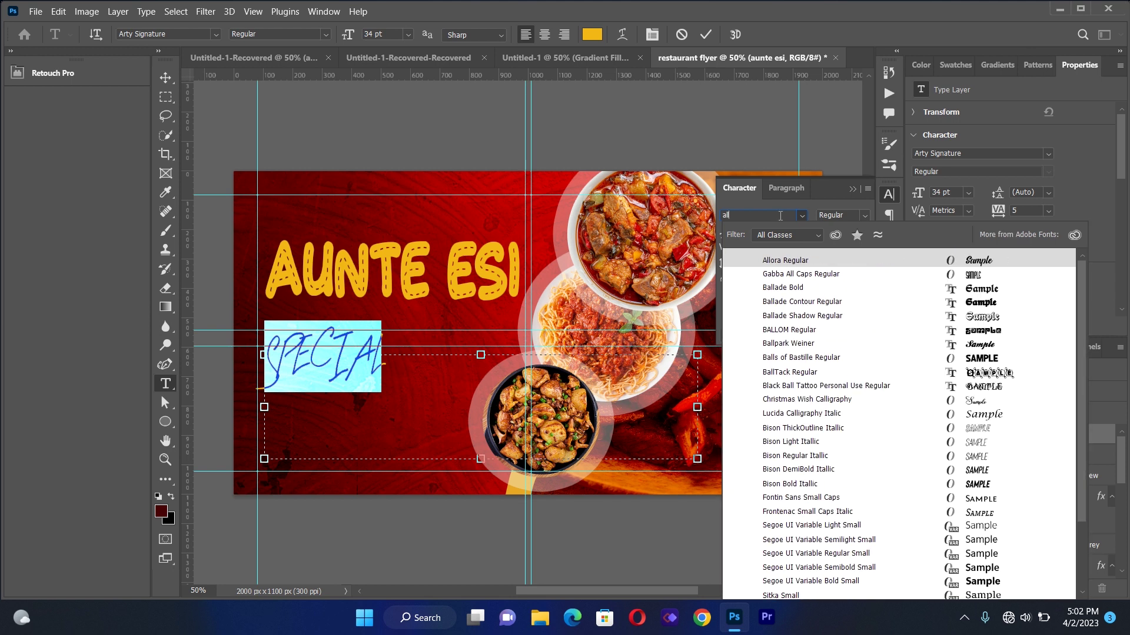
{"action": "left_click", "coordinate": [759, 260]}
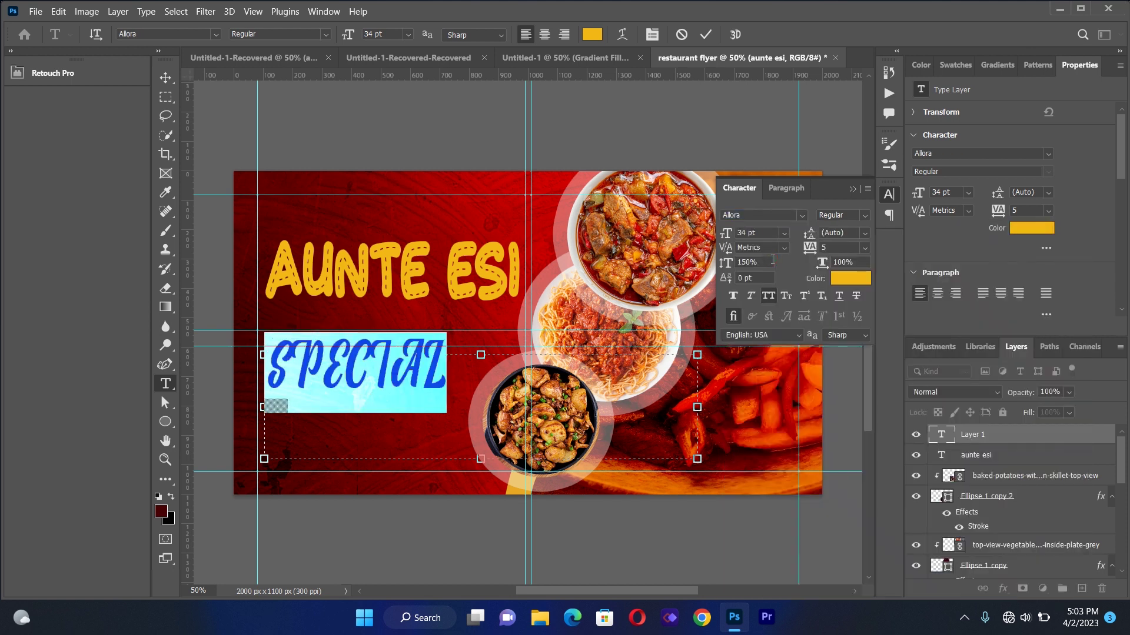
Retype the word in mixed case as Special
{"action": "left_click", "coordinate": [443, 369]}
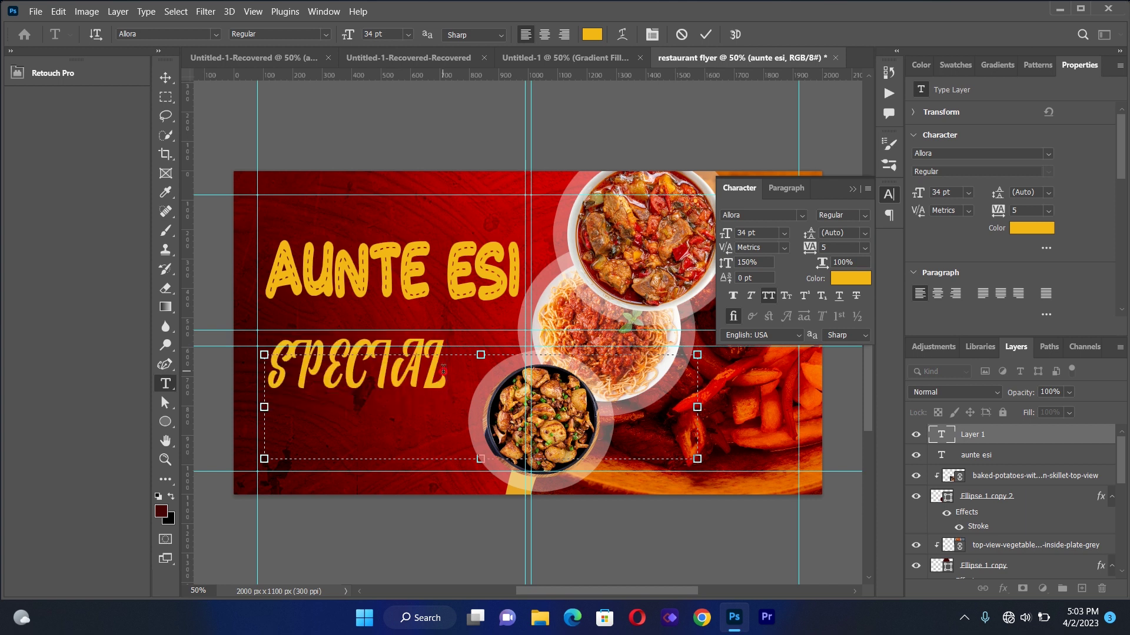
{"action": "key", "text": "BackSpace"}
{"action": "key", "text": "BackSpace"}
{"action": "key", "text": "BackSpace"}
{"action": "key", "text": "BackSpace"}
{"action": "key", "text": "BackSpace"}
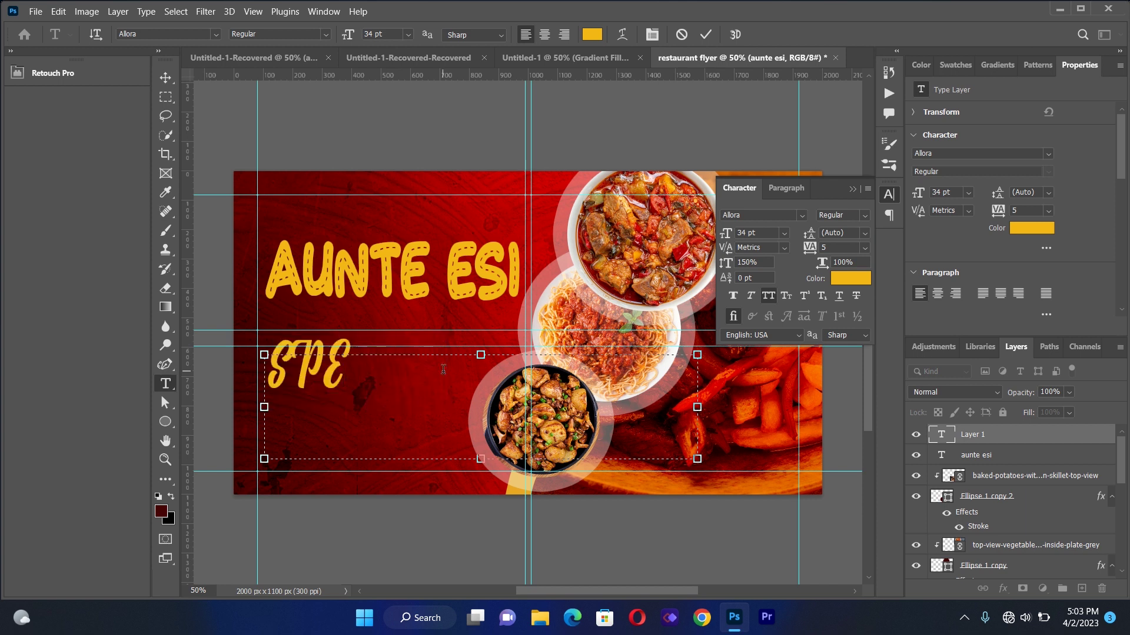
{"action": "key", "text": "BackSpace"}
{"action": "key", "text": "BackSpace"}
{"action": "type", "text": "p"}
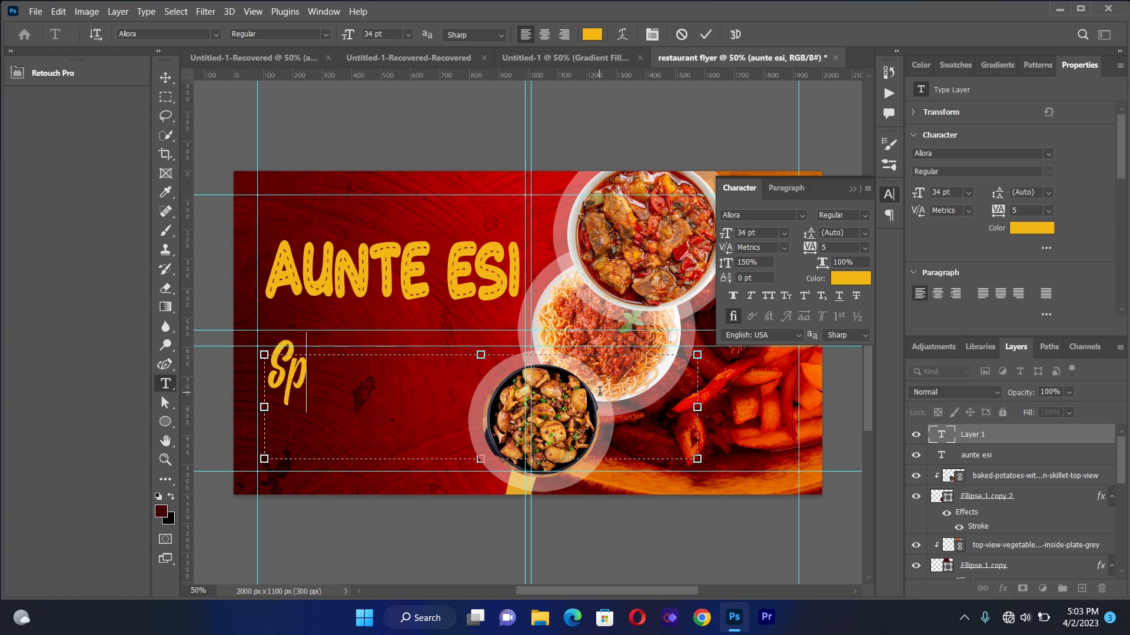
{"action": "type", "text": "eci"}
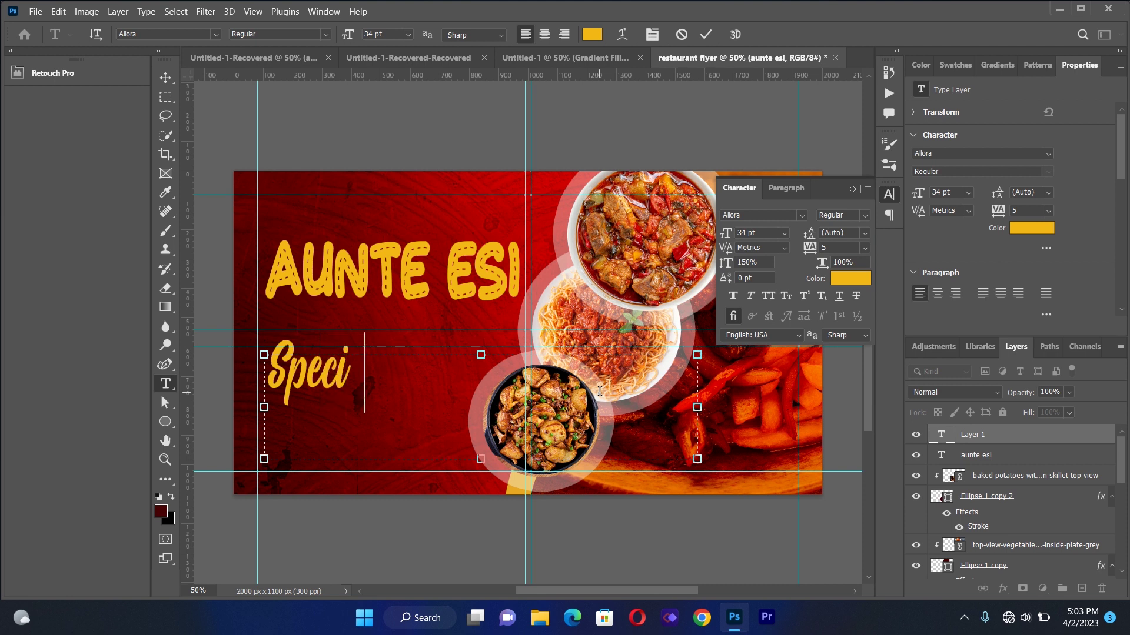
{"action": "type", "text": "al"}
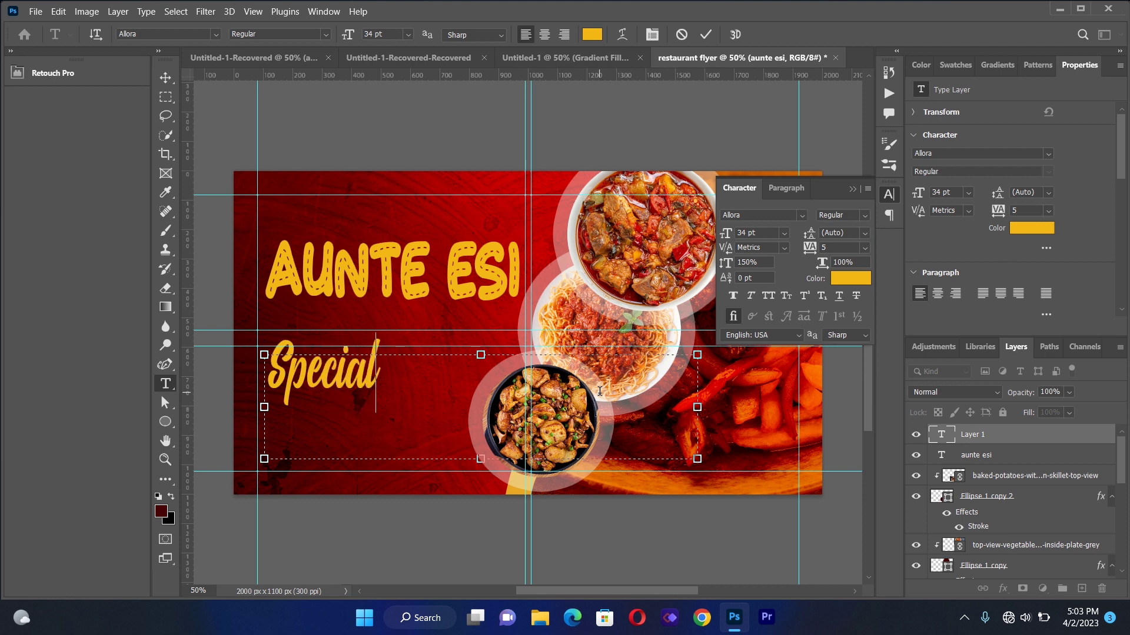
Set Special to 31 pt with 90% vertical scale
{"action": "key", "text": "ctrl+a"}
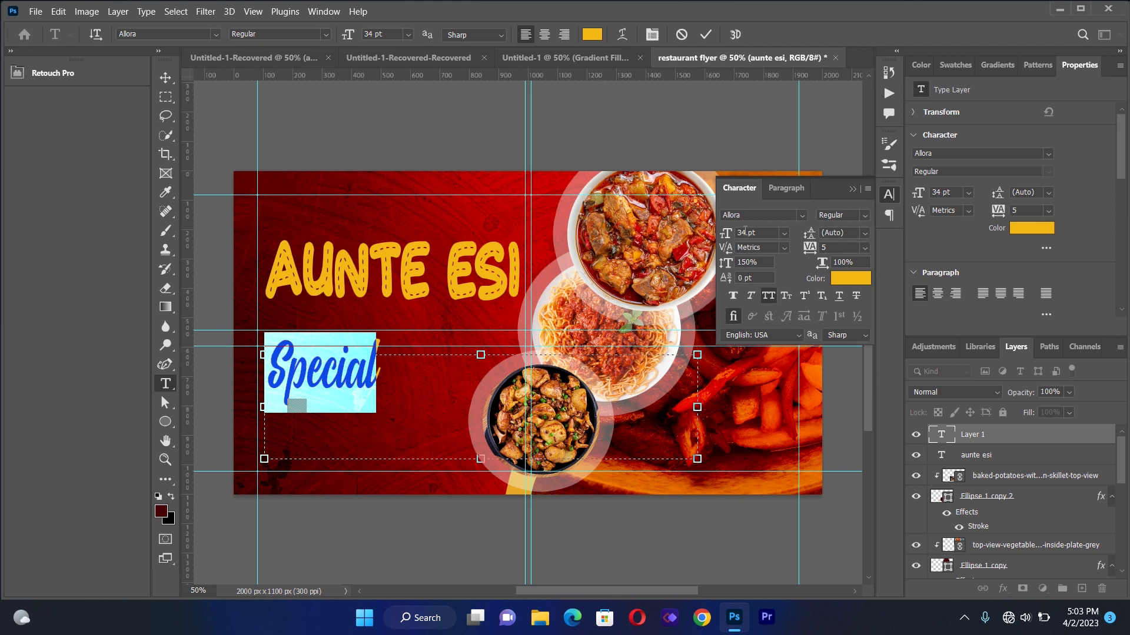
{"action": "type", "text": "2"}
{"action": "key", "text": "BackSpace"}
{"action": "left_click", "coordinate": [750, 265]}
{"action": "key", "text": "BackSpace"}
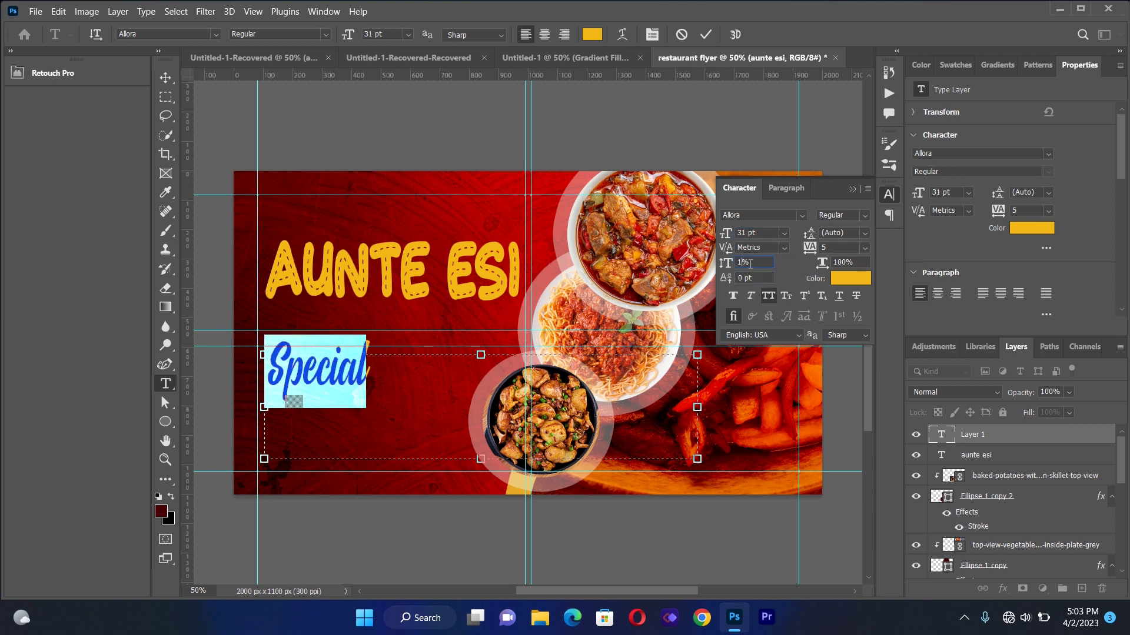
{"action": "type", "text": "90"}
Colour Special near-white fcfaf5 and move it above the AUNTE ESI title
{"action": "left_click", "coordinate": [845, 277]}
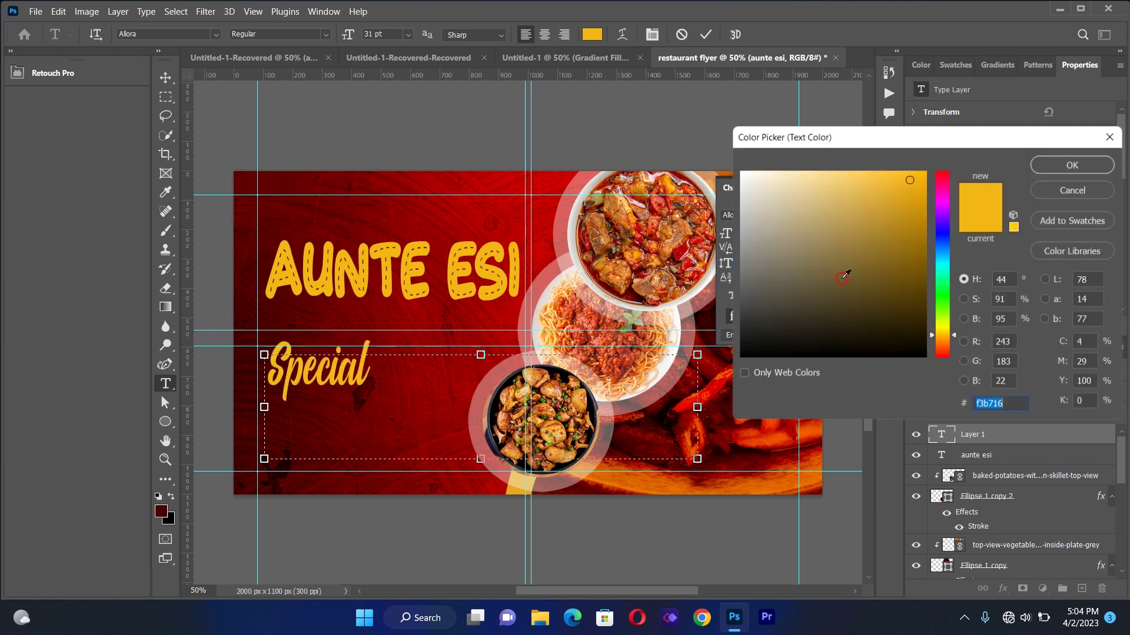
{"action": "left_click", "coordinate": [744, 173]}
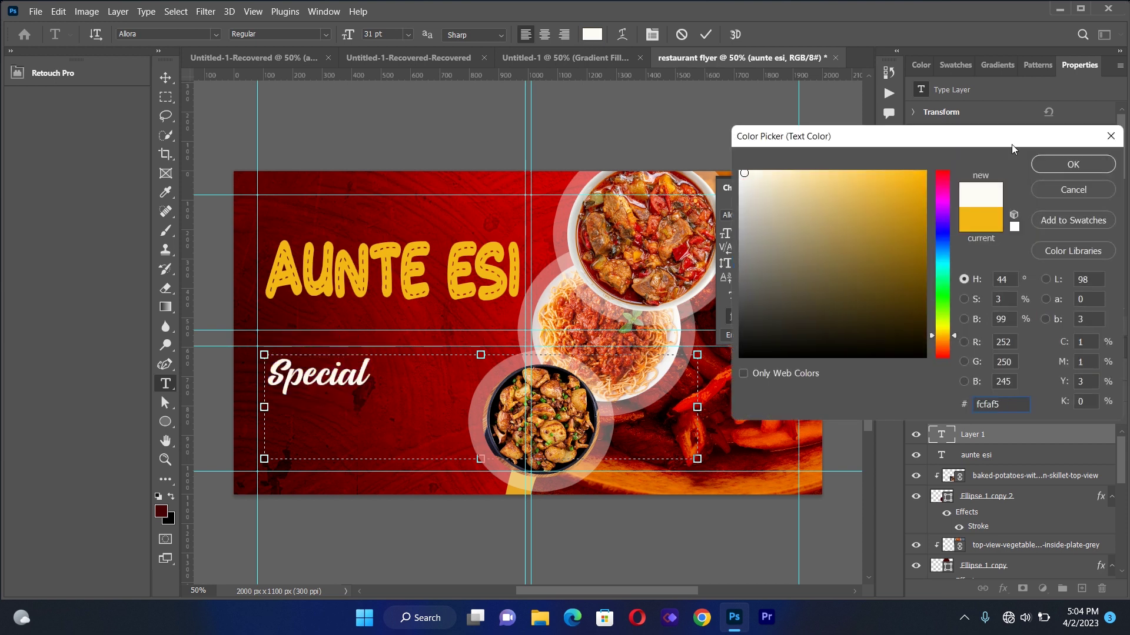
{"action": "left_click", "coordinate": [1073, 165]}
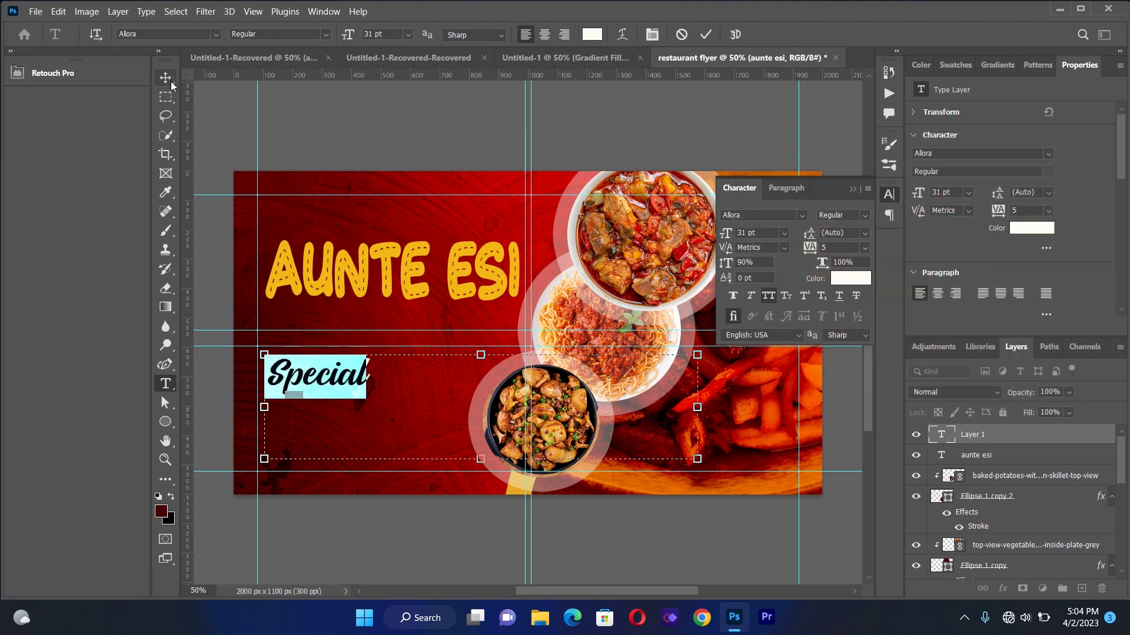
{"action": "left_click", "coordinate": [167, 79]}
{"action": "left_click_drag", "start_coordinate": [339, 380], "coordinate": [406, 233]}
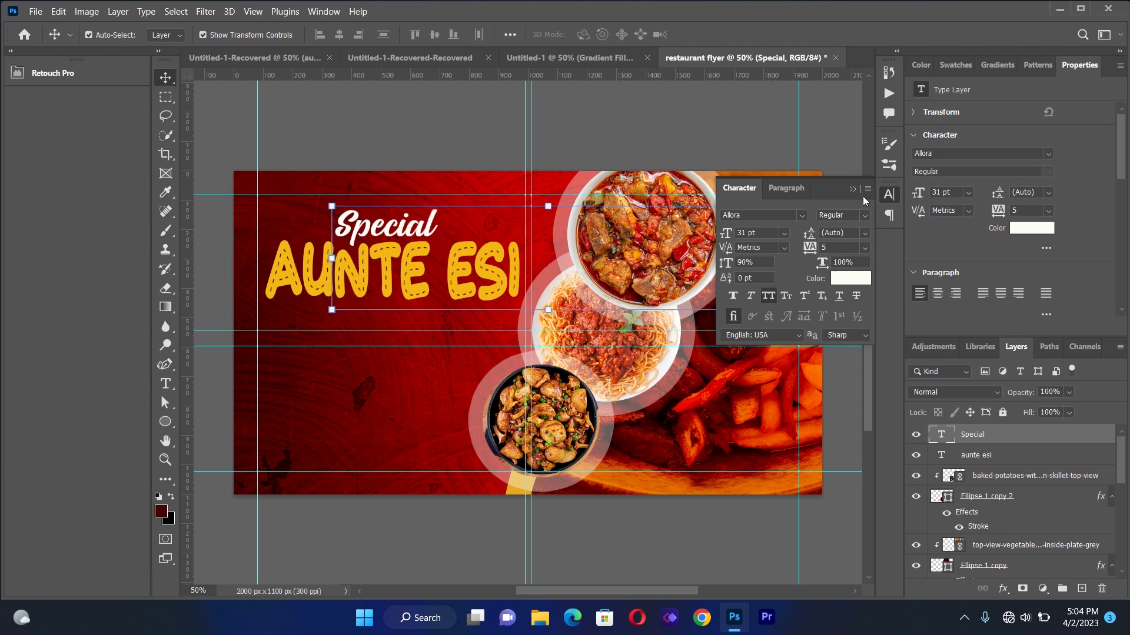
Draw a new text box below the title for the next line
{"action": "left_click", "coordinate": [851, 190]}
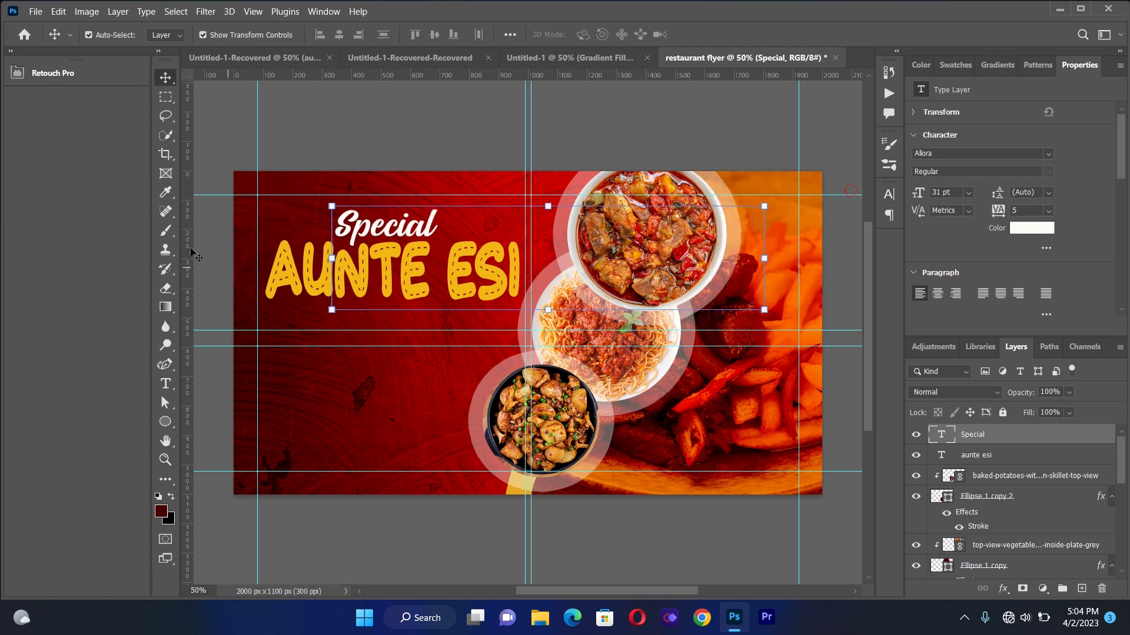
{"action": "left_click", "coordinate": [207, 291]}
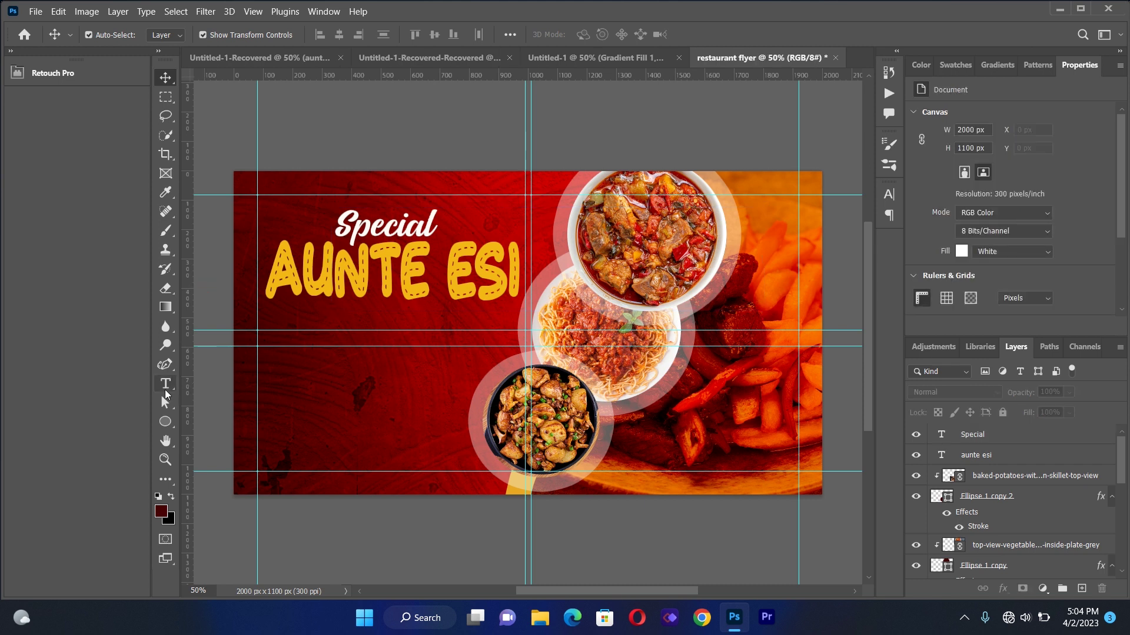
{"action": "left_click", "coordinate": [165, 384]}
{"action": "left_click_drag", "start_coordinate": [270, 364], "coordinate": [489, 462]}
Type Delicious Food and set it to 24 pt
{"action": "type", "text": "De"}
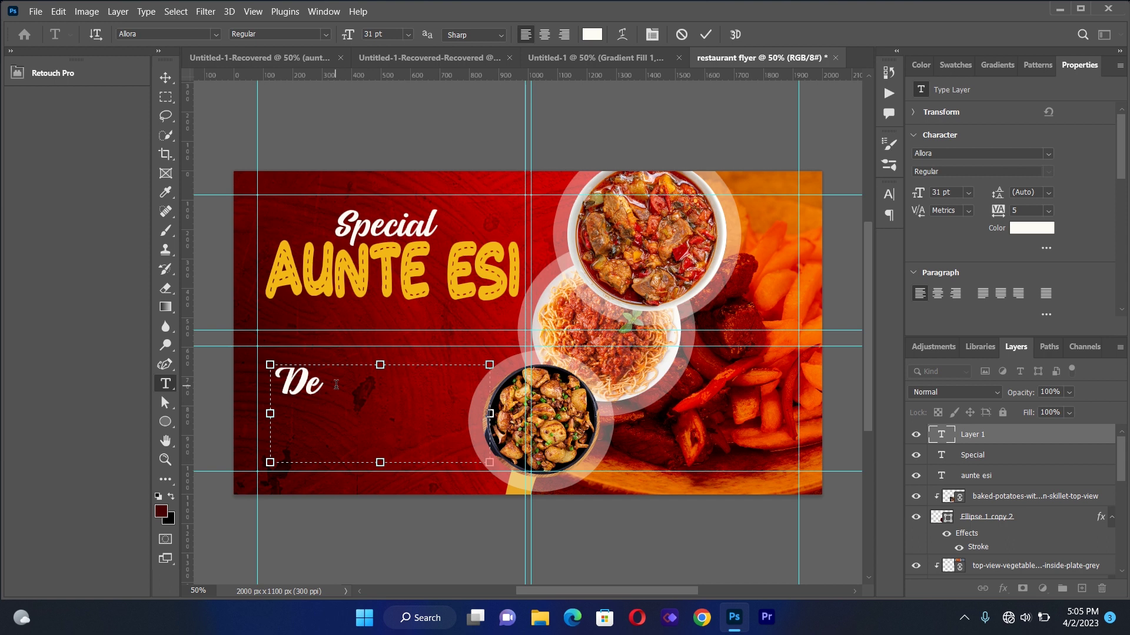
{"action": "type", "text": "licious"}
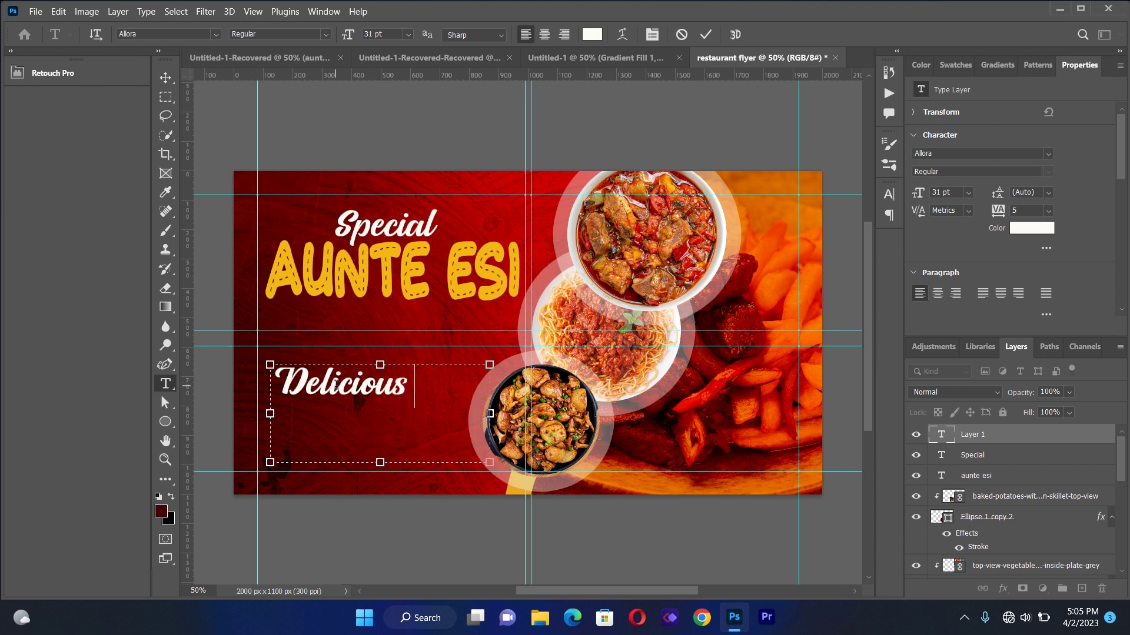
{"action": "type", "text": " Food"}
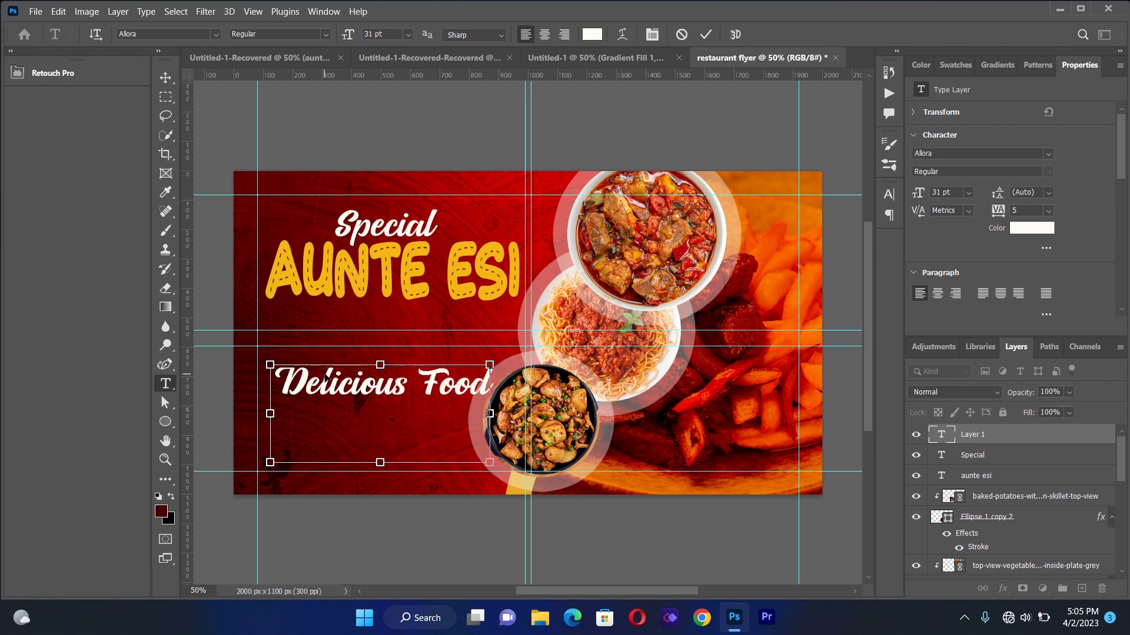
{"action": "key", "text": "ctrl+a"}
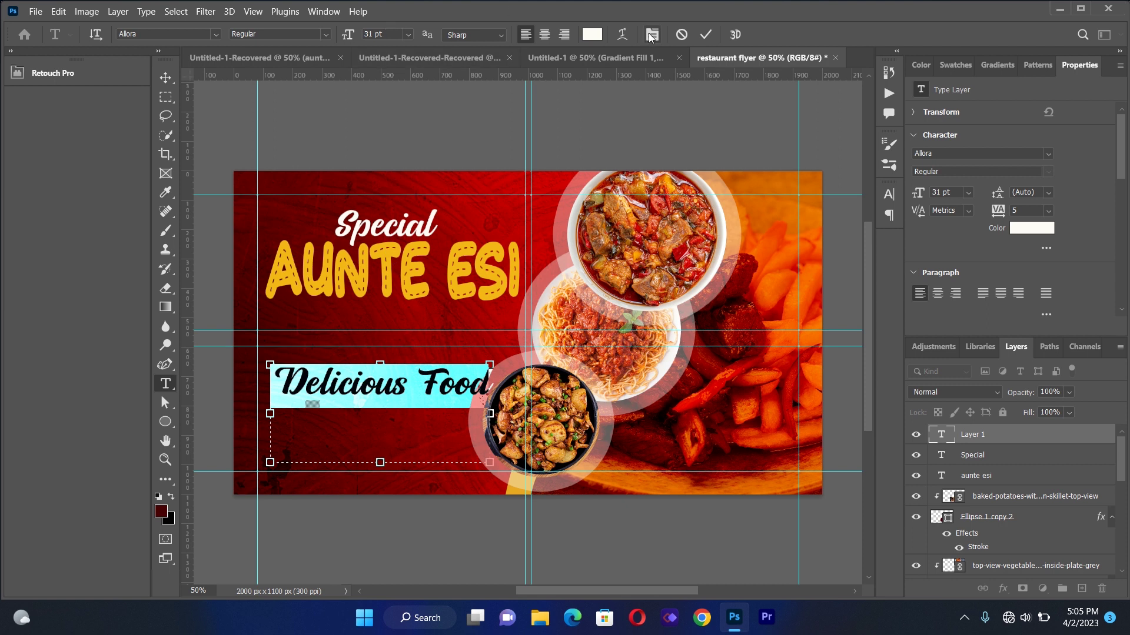
{"action": "left_click", "coordinate": [652, 36]}
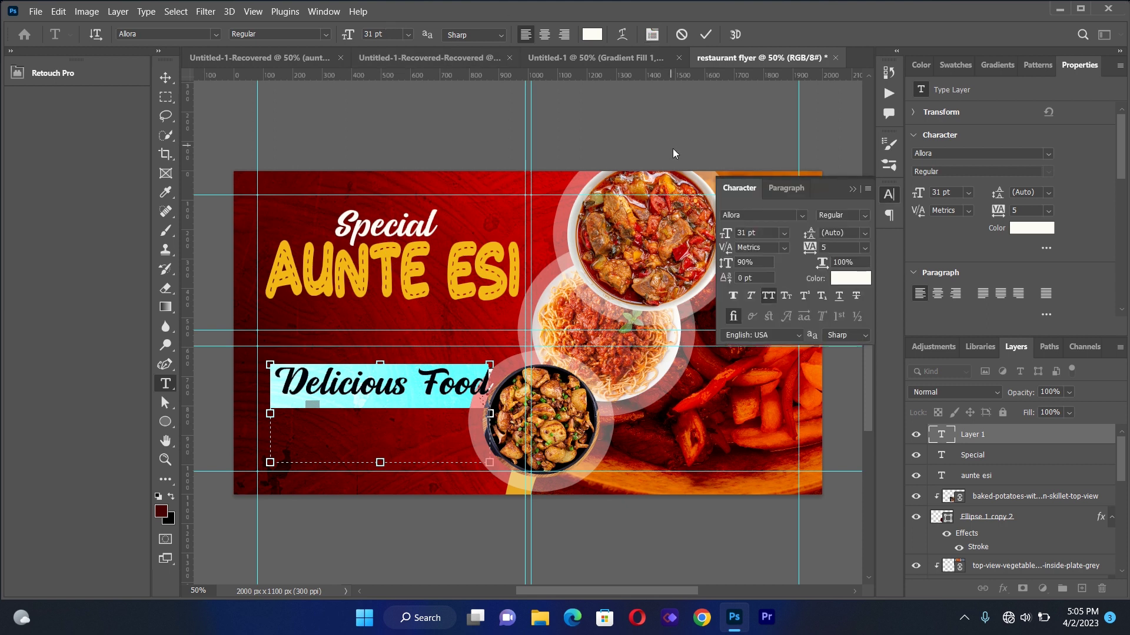
{"action": "double_click", "coordinate": [746, 231]}
{"action": "key", "text": "BackSpace"}
{"action": "type", "text": "24"}
{"action": "left_click", "coordinate": [852, 191]}
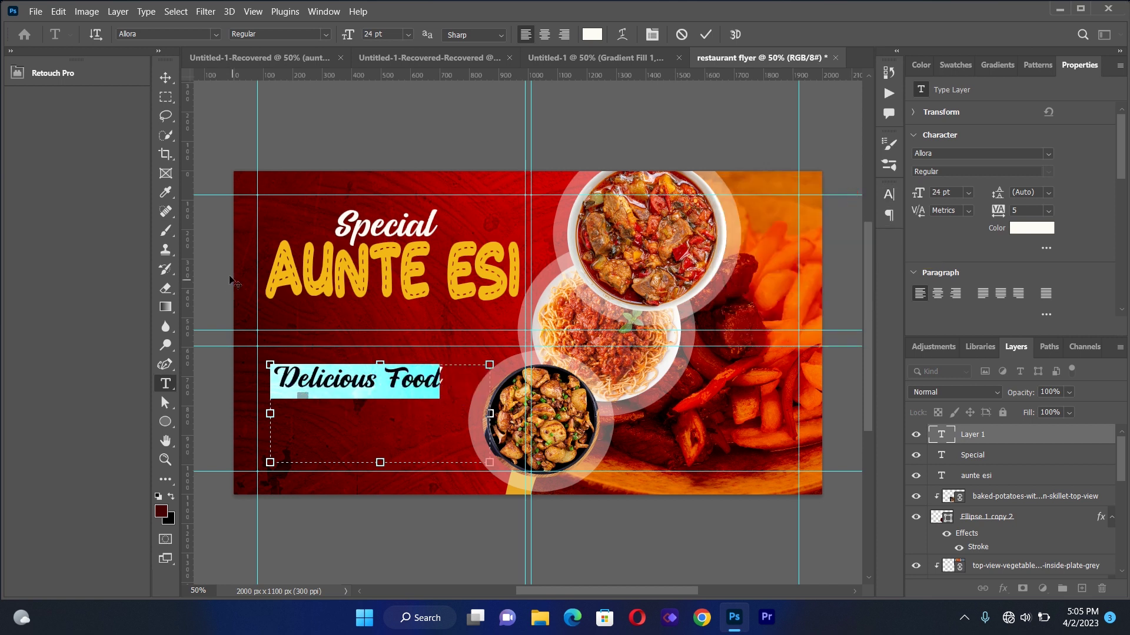
Position Delicious Food directly beneath AUNTE ESI and select the title layer
{"action": "left_click", "coordinate": [166, 78]}
{"action": "left_click_drag", "start_coordinate": [344, 369], "coordinate": [369, 330]}
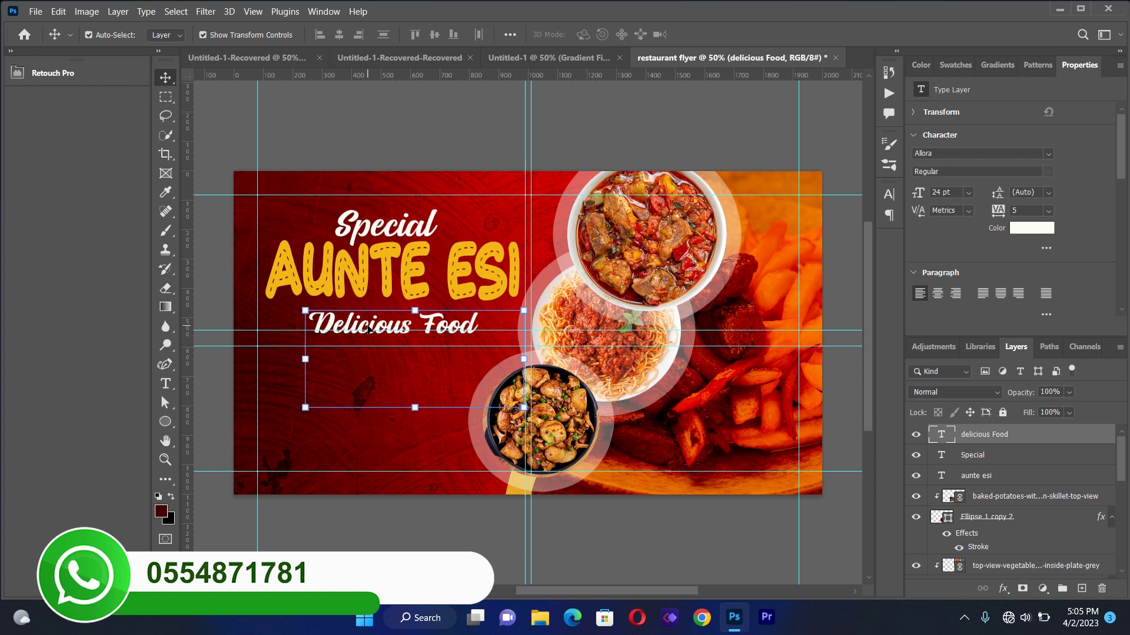
{"action": "key", "text": "Up"}
{"action": "key", "text": "Up"}
{"action": "key", "text": "Up"}
{"action": "key", "text": "Up"}
{"action": "key", "text": "Up"}
{"action": "key", "text": "Up"}
{"action": "key", "text": "Up"}
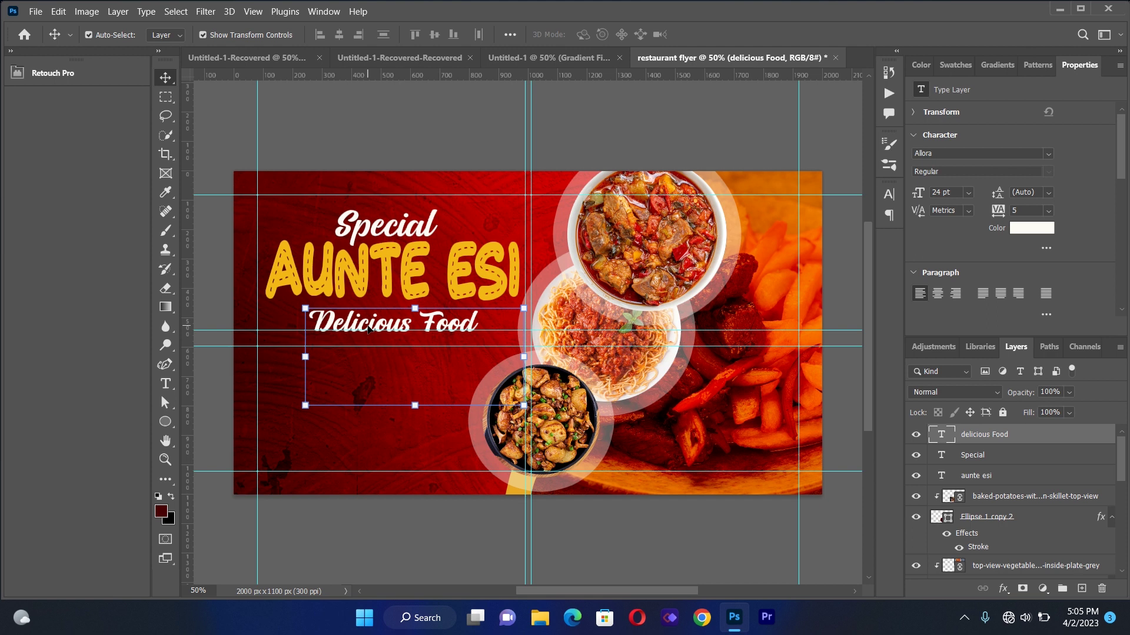
{"action": "left_click", "coordinate": [210, 269]}
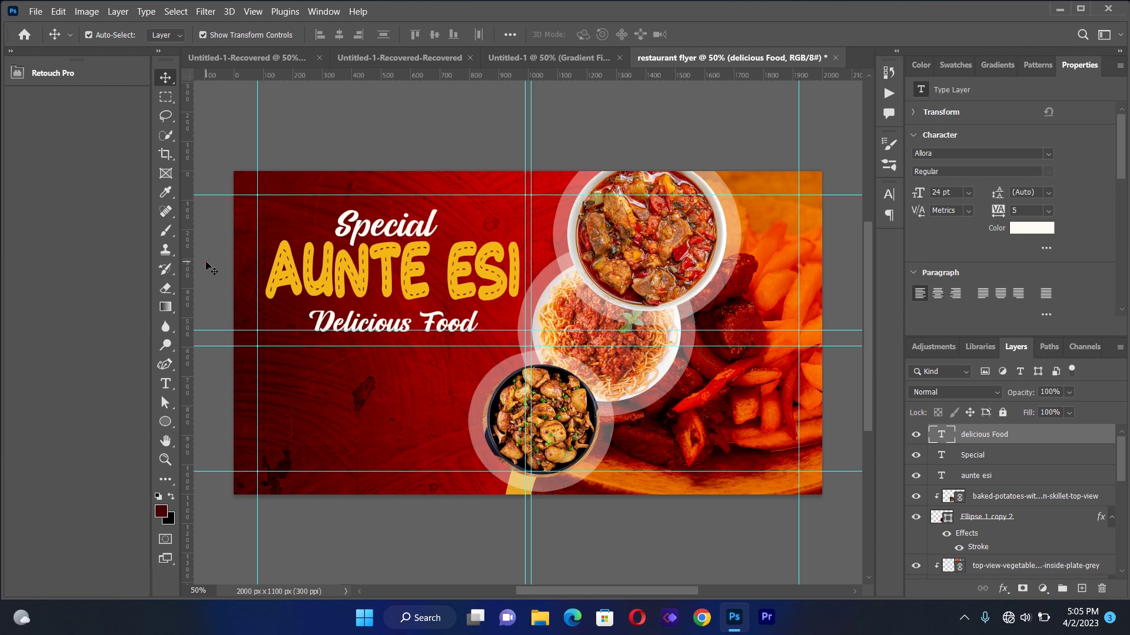
{"action": "left_click", "coordinate": [310, 282]}
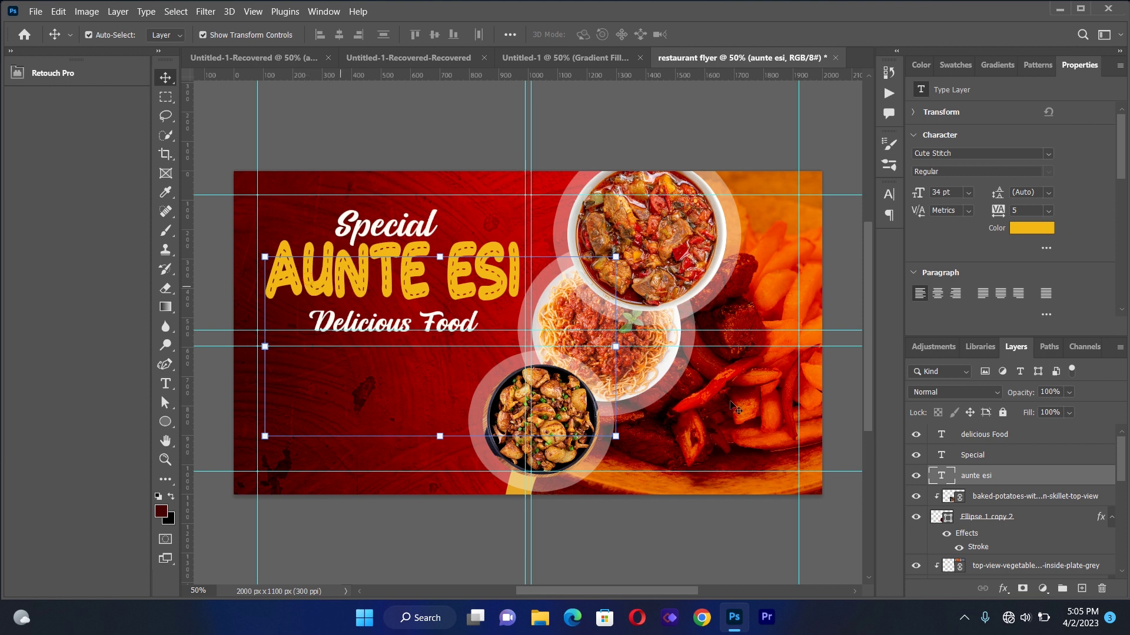
{"action": "left_click", "coordinate": [1007, 589]}
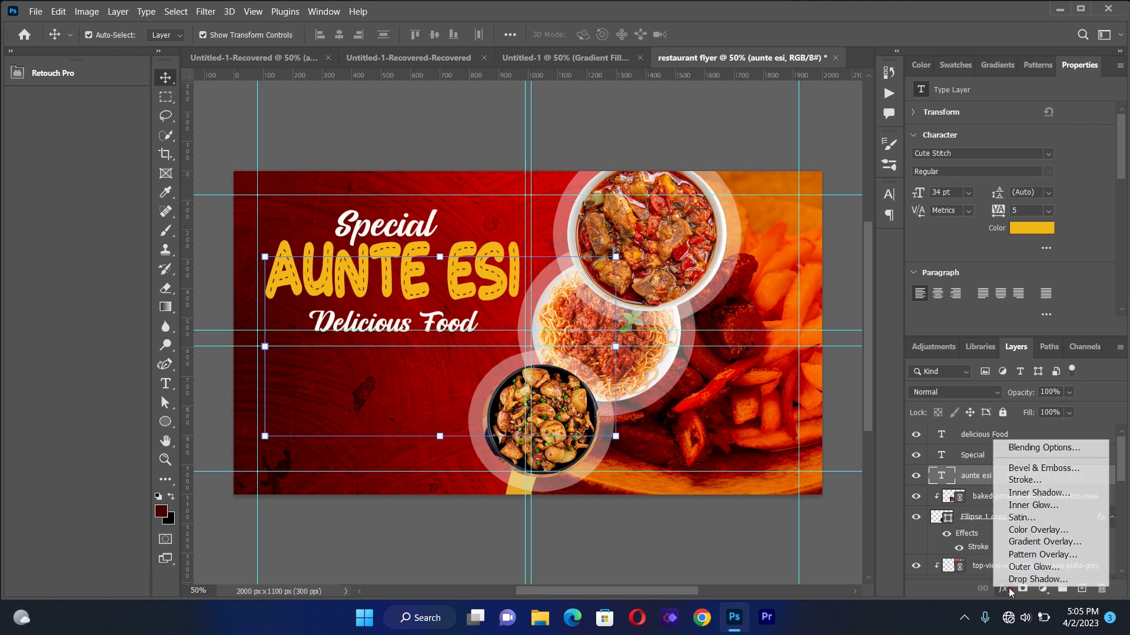
Reduce the AUNTE ESI title's white outside stroke from 10 to 7 px at 100% opacity
{"action": "left_click", "coordinate": [1026, 480]}
{"action": "left_click_drag", "start_coordinate": [441, 79], "coordinate": [977, 160]}
{"action": "left_click_drag", "start_coordinate": [817, 214], "coordinate": [808, 217]}
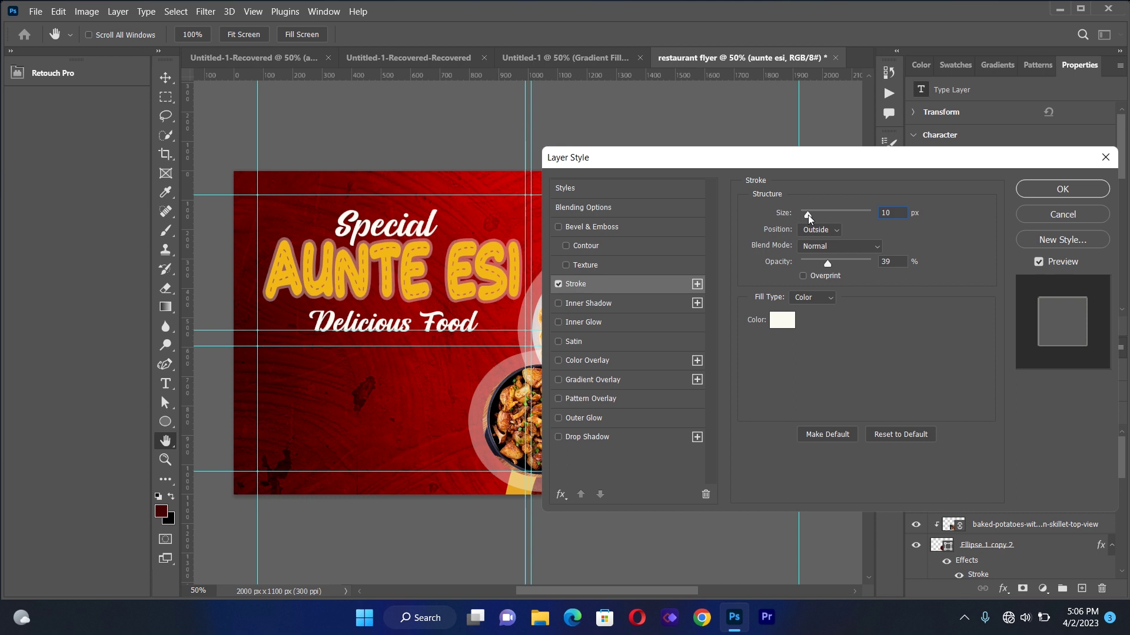
{"action": "left_click_drag", "start_coordinate": [827, 263], "coordinate": [871, 268]}
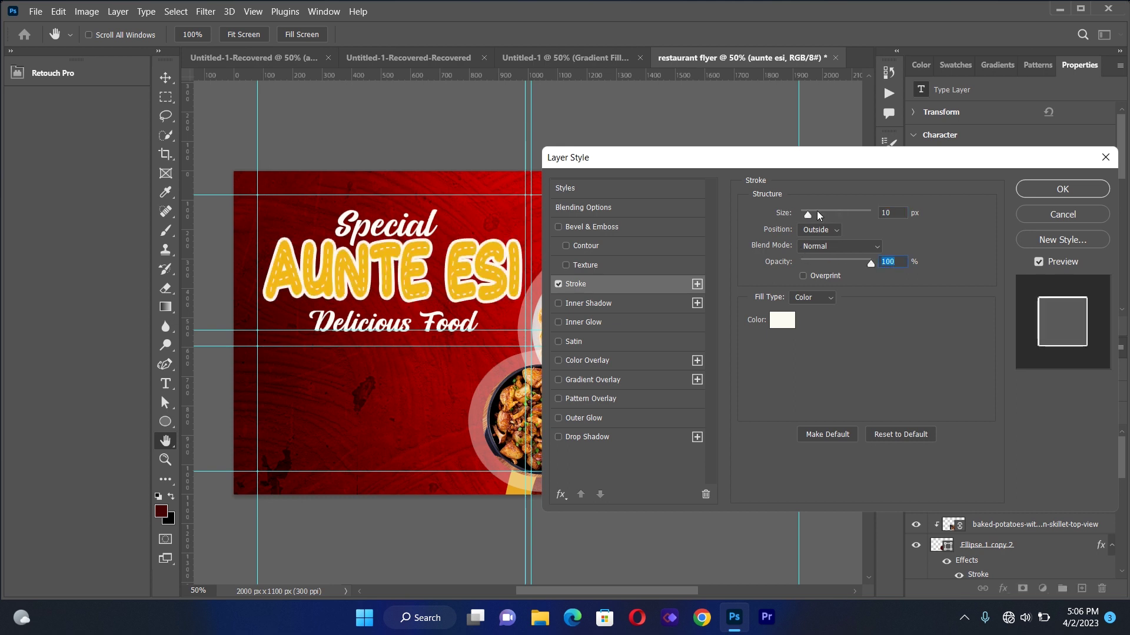
{"action": "left_click_drag", "start_coordinate": [807, 213], "coordinate": [806, 214]}
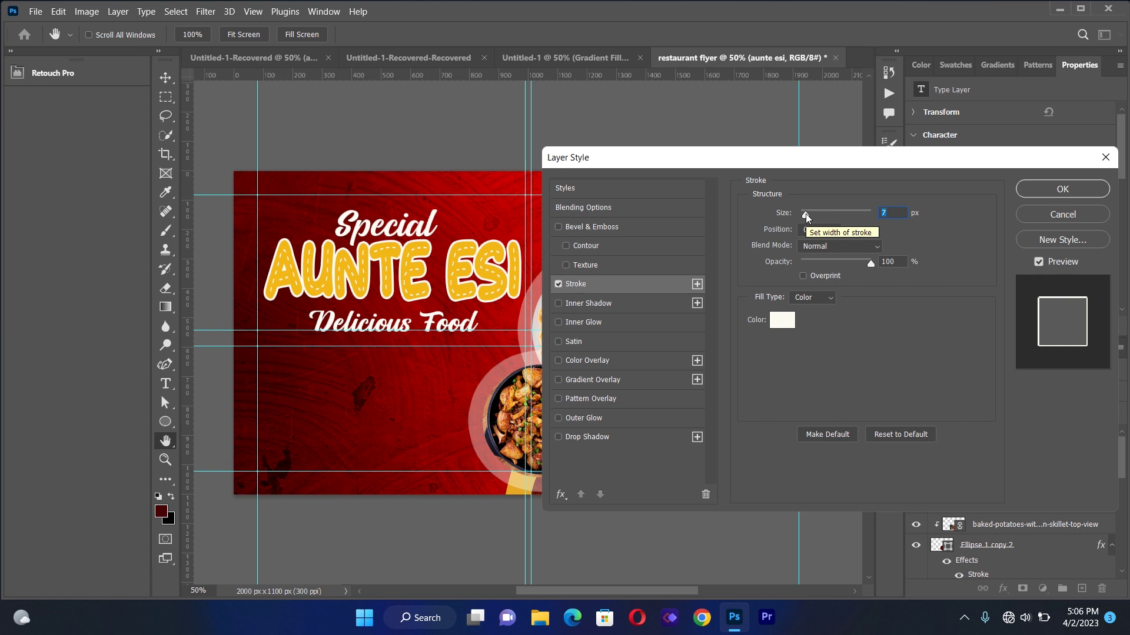
{"action": "left_click", "coordinate": [1050, 192]}
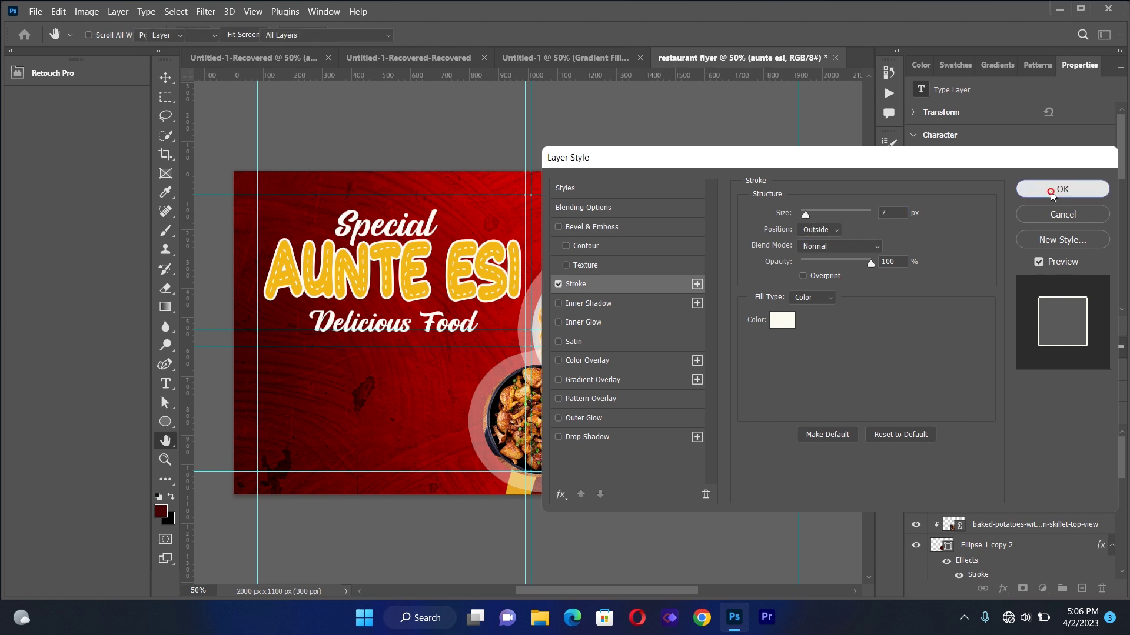
{"action": "left_click", "coordinate": [720, 126]}
{"action": "left_click", "coordinate": [408, 276]}
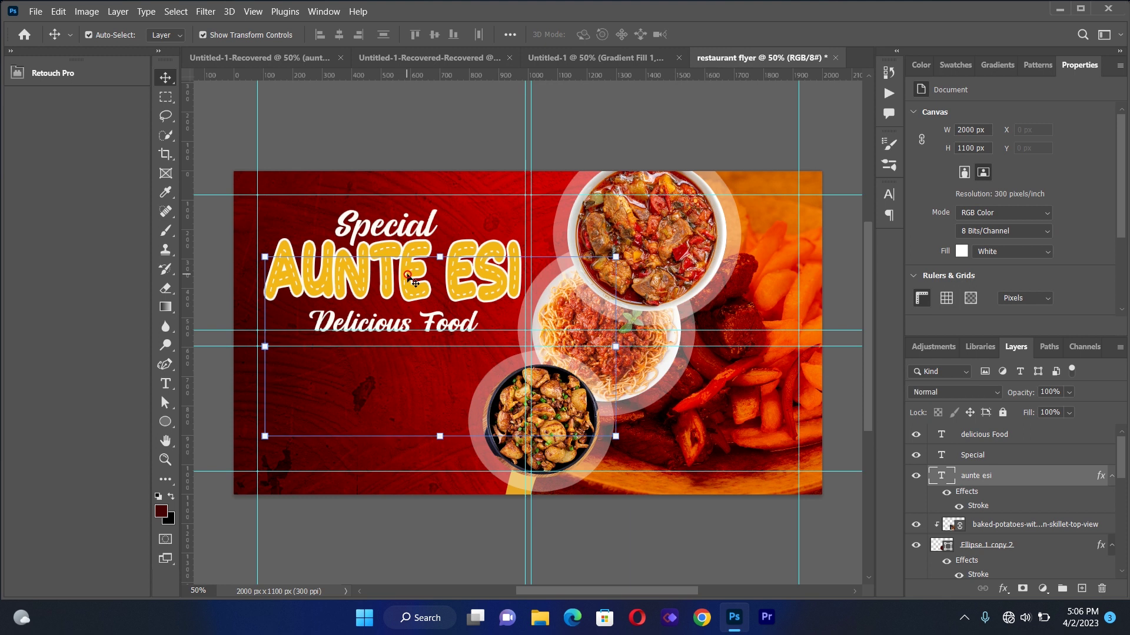
Give AUNTE ESI a drop shadow with 32 px distance and 72% opacity, then nudge the title down
{"action": "left_click", "coordinate": [1002, 589]}
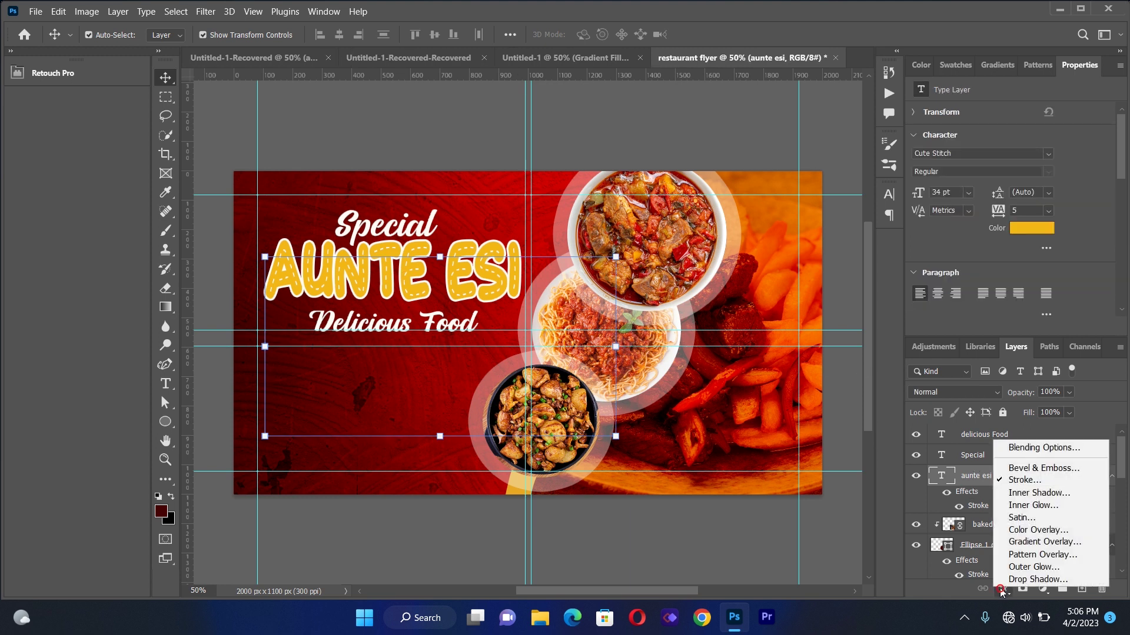
{"action": "left_click", "coordinate": [1011, 582]}
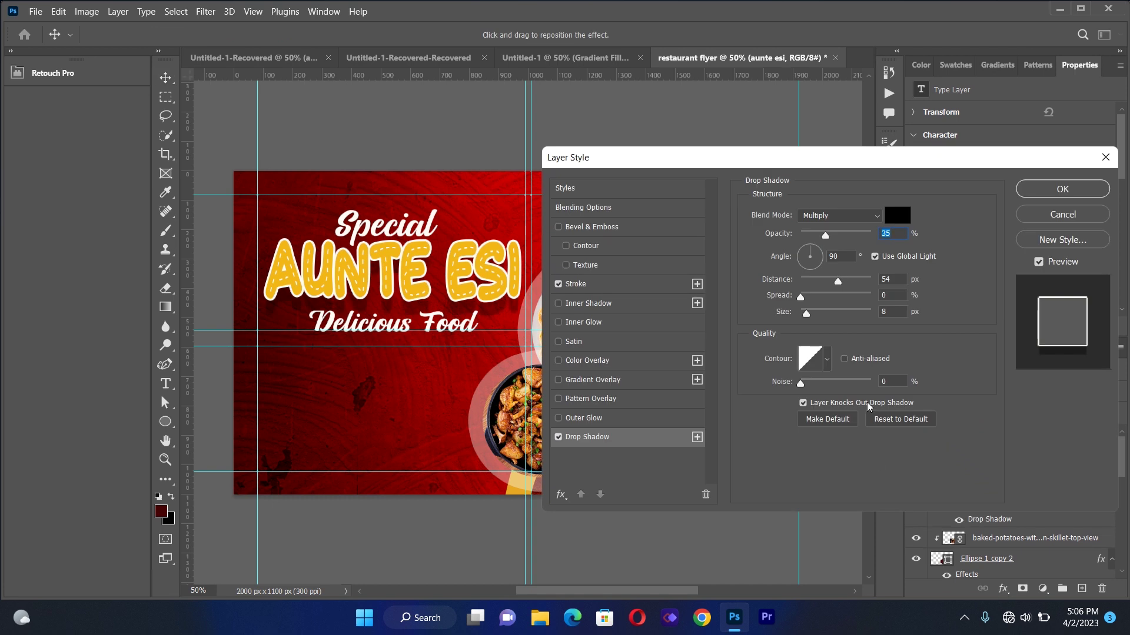
{"action": "left_click_drag", "start_coordinate": [838, 281], "coordinate": [825, 282]}
{"action": "left_click", "coordinate": [824, 283]}
{"action": "left_click_drag", "start_coordinate": [826, 238], "coordinate": [852, 243]}
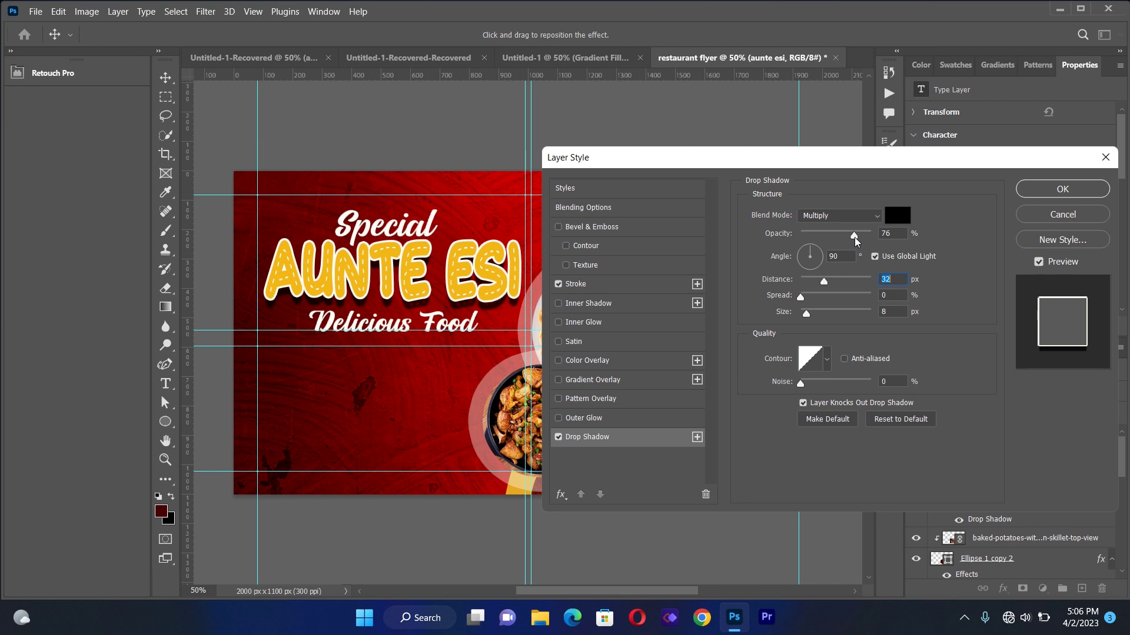
{"action": "left_click", "coordinate": [852, 237]}
{"action": "left_click", "coordinate": [1044, 191]}
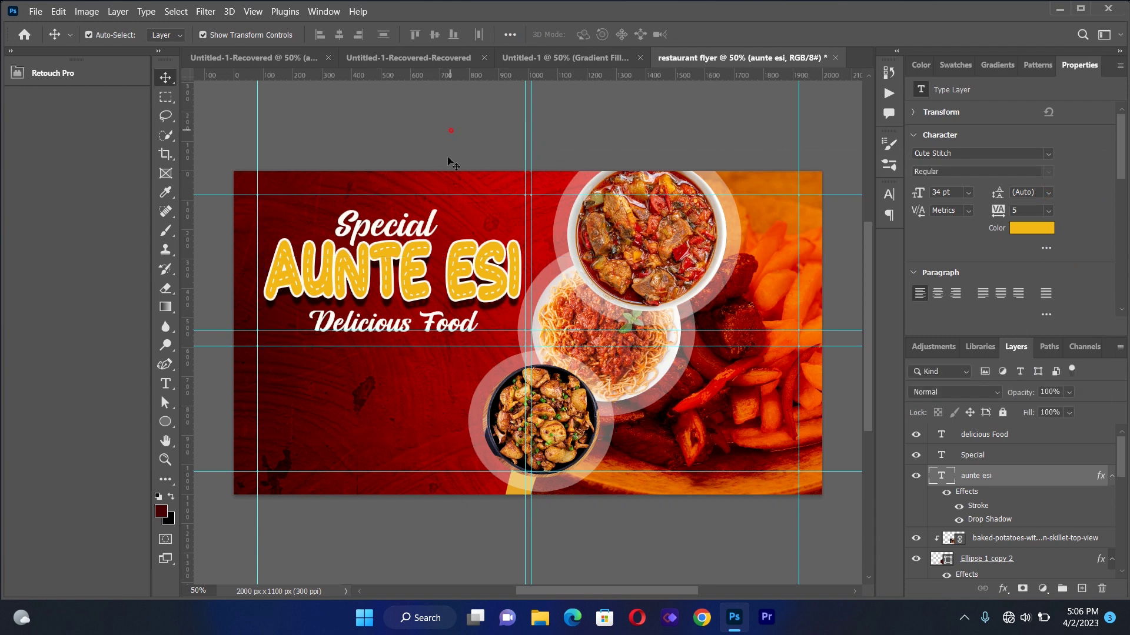
{"action": "key", "text": "Down"}
{"action": "key", "text": "Down"}
{"action": "key", "text": "Down"}
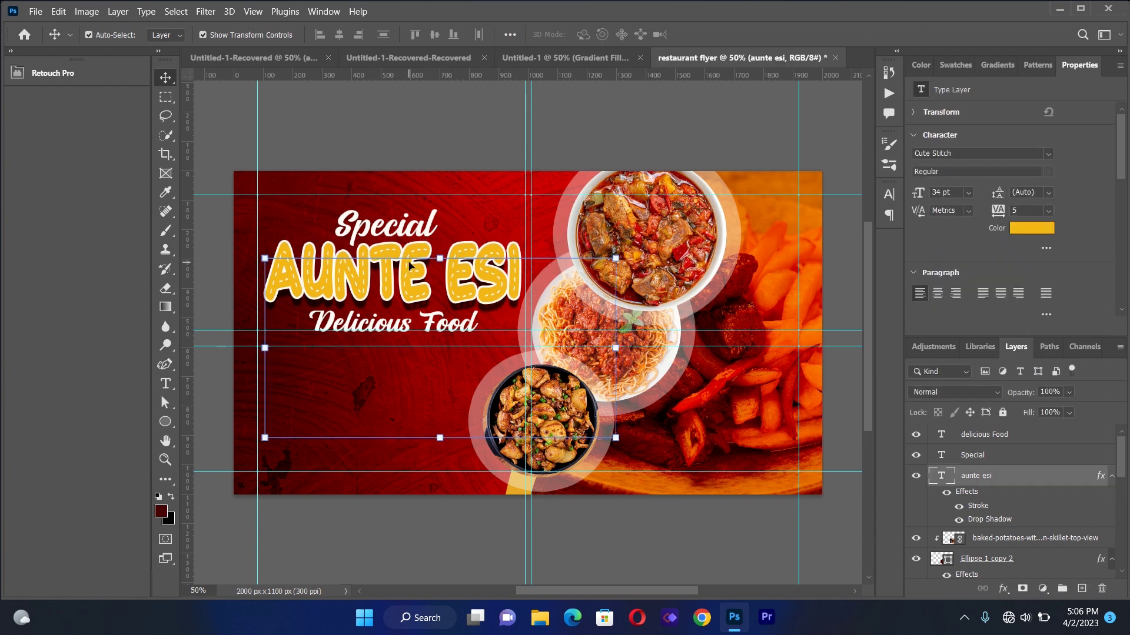
Nudge the title down and type 'All Kinds of Food Available.Continental and Local Dishes' below Delicious Food
{"action": "key", "text": "Down"}
{"action": "key", "text": "Down"}
{"action": "key", "text": "Down"}
{"action": "key", "text": "Down"}
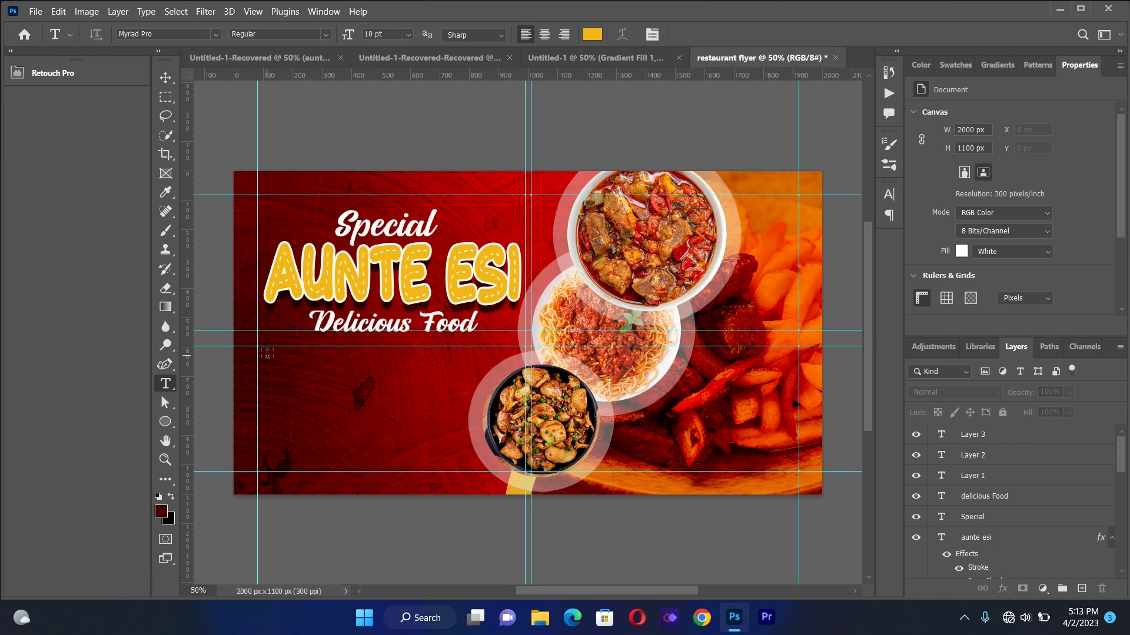
{"action": "left_click_drag", "start_coordinate": [265, 354], "coordinate": [529, 471]}
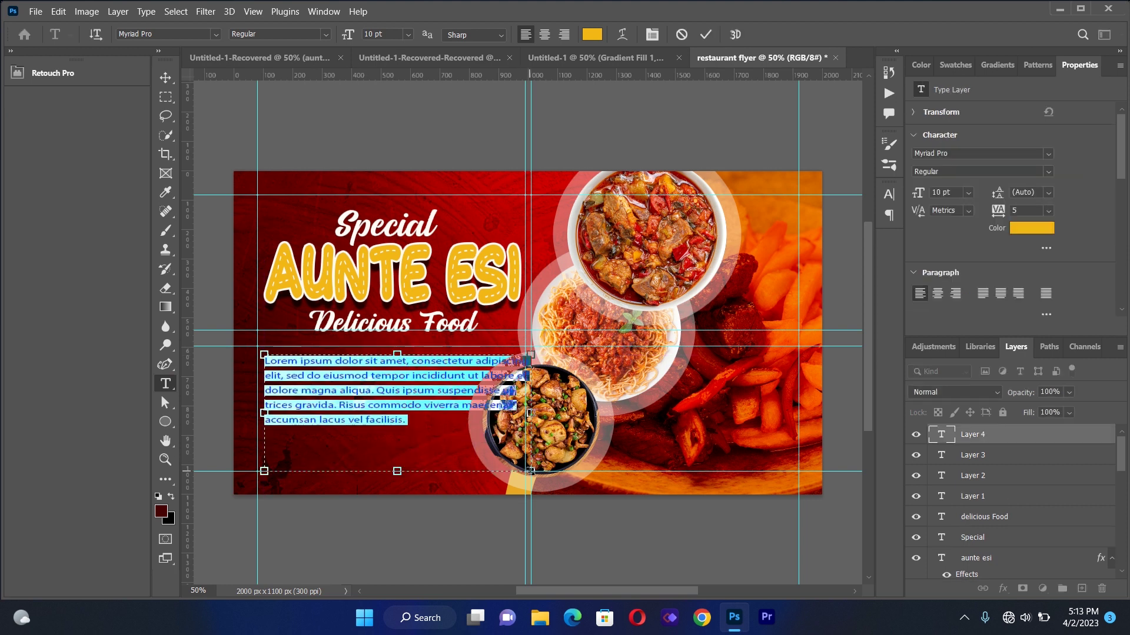
{"action": "key", "text": "BackSpace"}
{"action": "type", "text": "All"}
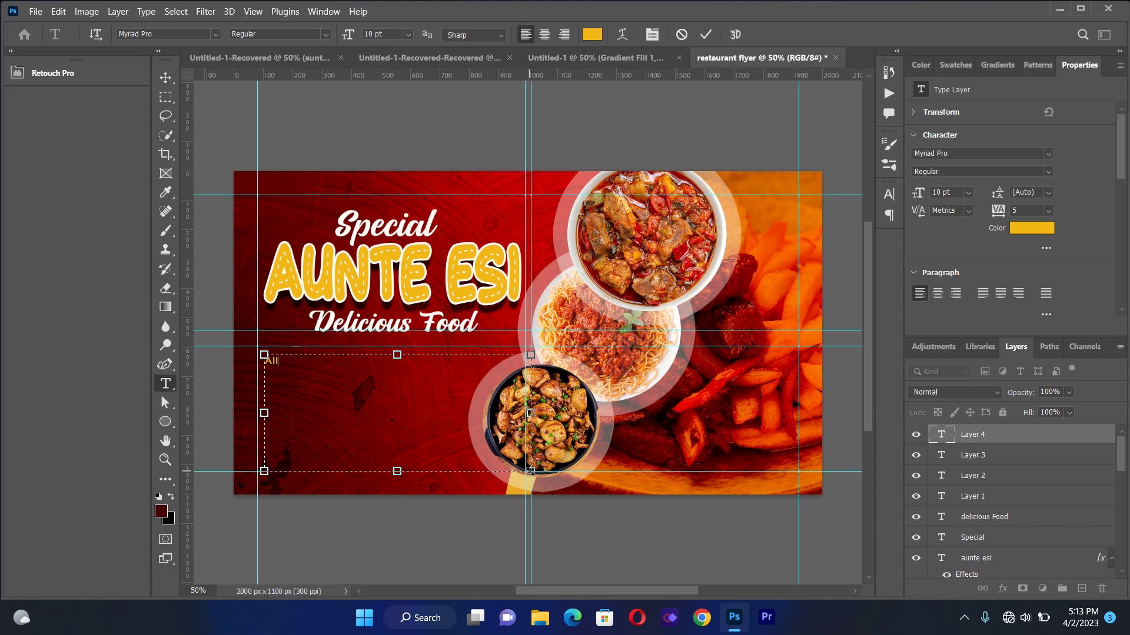
{"action": "type", "text": " Kinds of Food Available"}
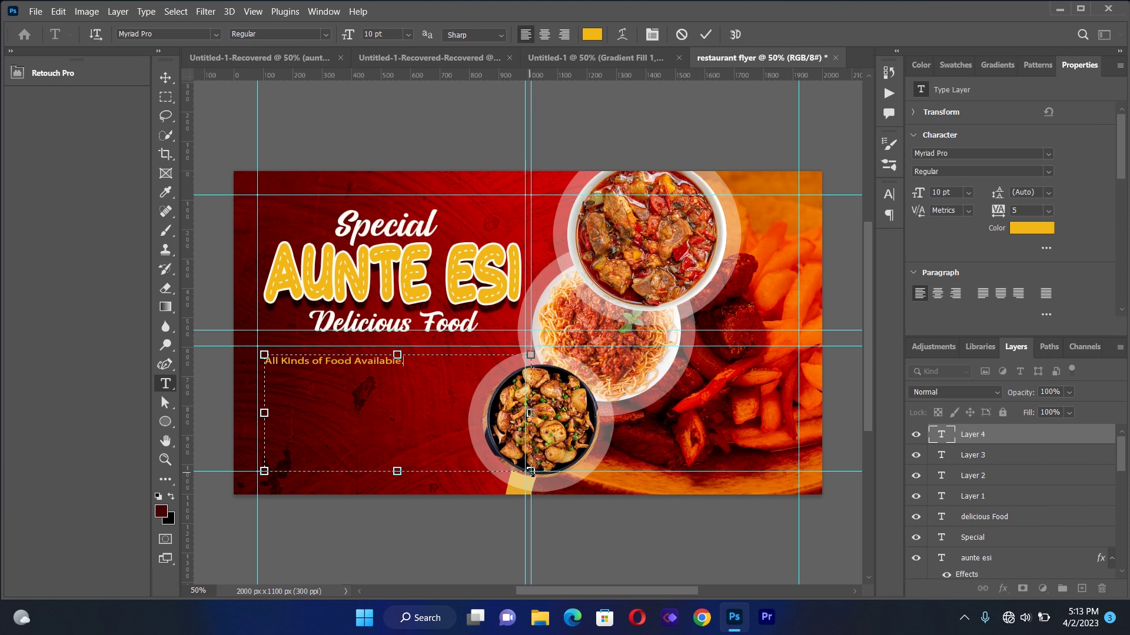
{"action": "type", "text": ".Continental and Lo"}
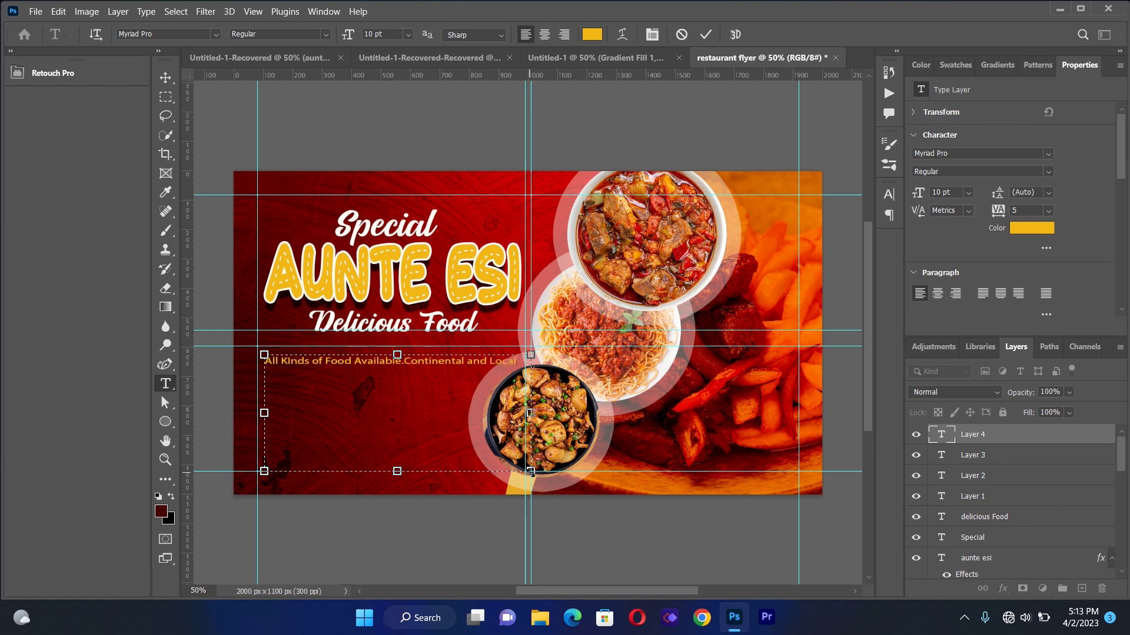
{"action": "type", "text": "cal"}
{"action": "key", "text": "Return"}
{"action": "type", "text": "D"}
{"action": "key", "text": "ctrl+a"}
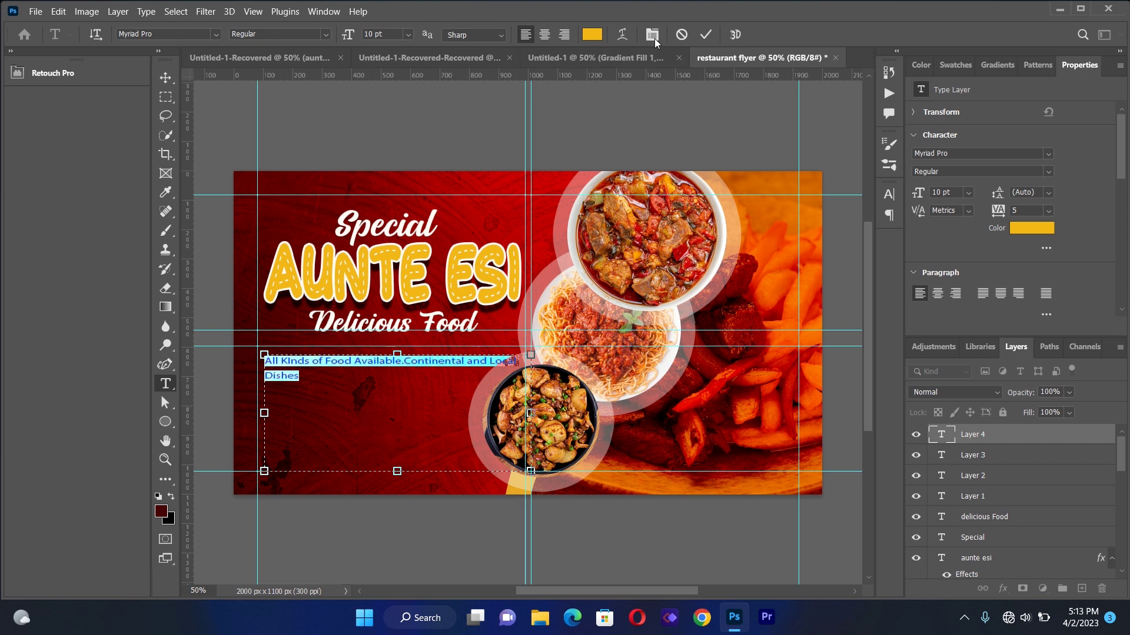
{"action": "left_click", "coordinate": [652, 34]}
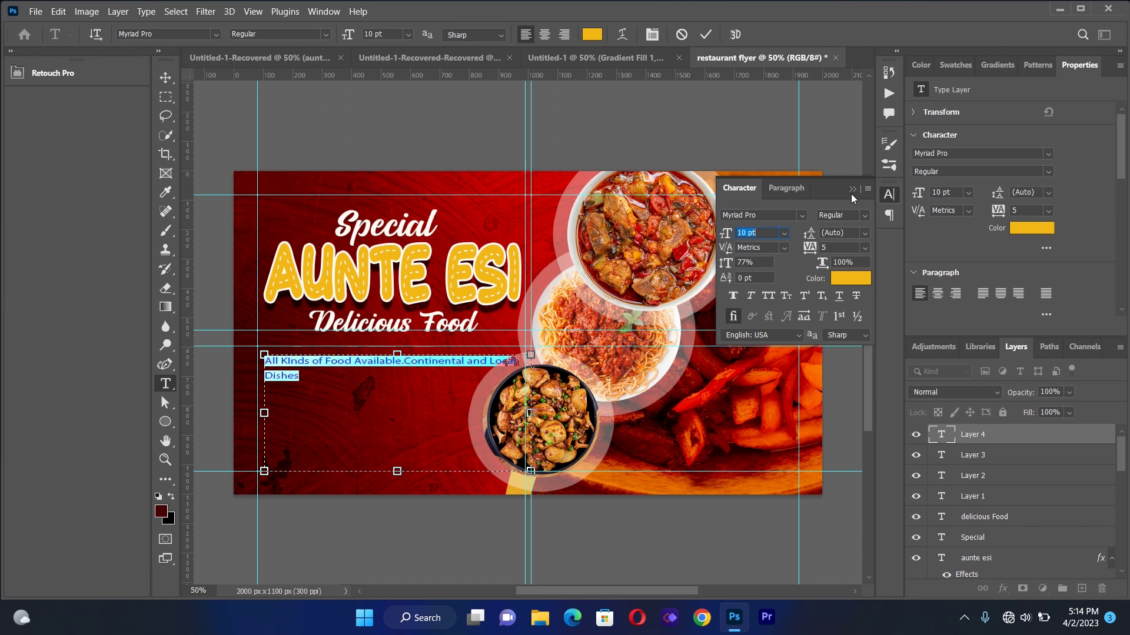
Make the tagline white, wrap it to three centred lines, and move it up under Delicious Food
{"action": "left_click", "coordinate": [852, 190]}
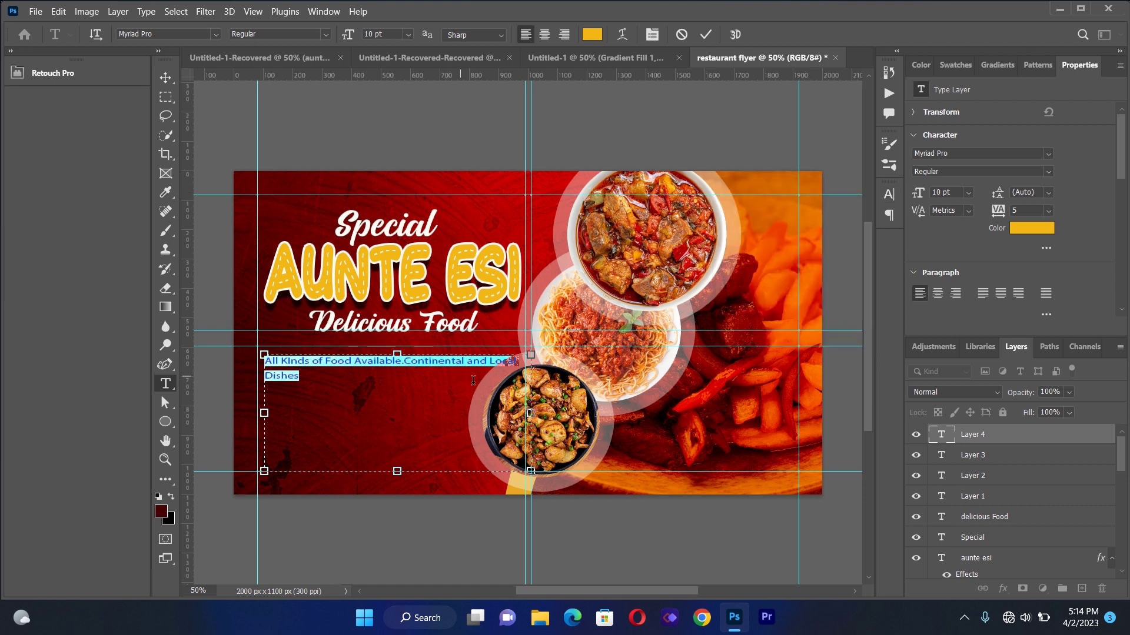
{"action": "left_click", "coordinate": [592, 34]}
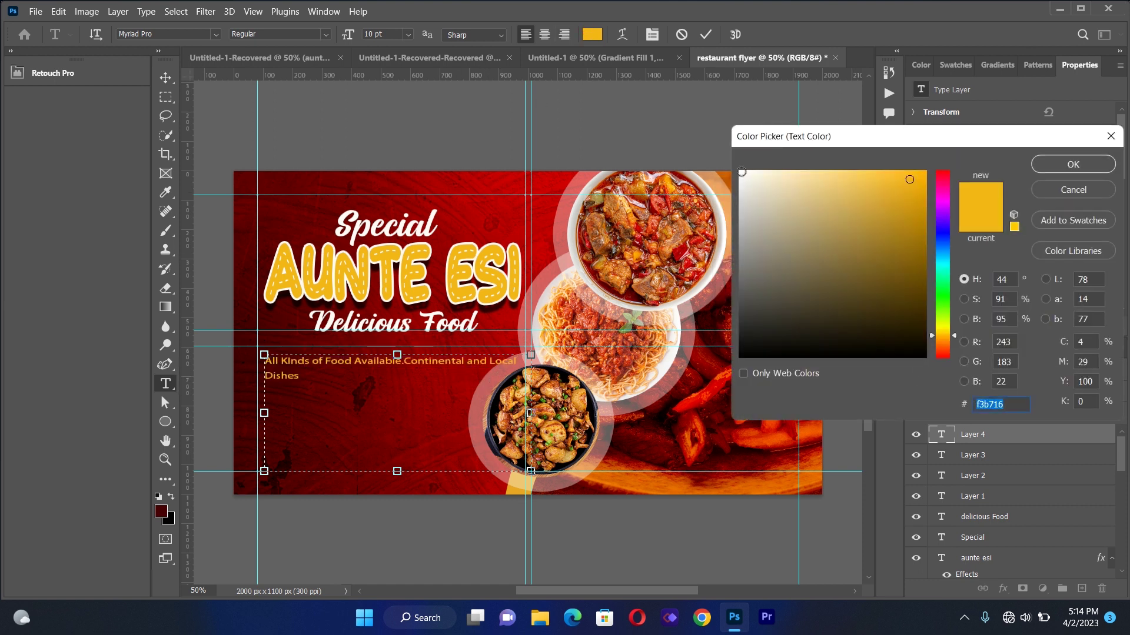
{"action": "left_click", "coordinate": [741, 172]}
{"action": "left_click", "coordinate": [1072, 164]}
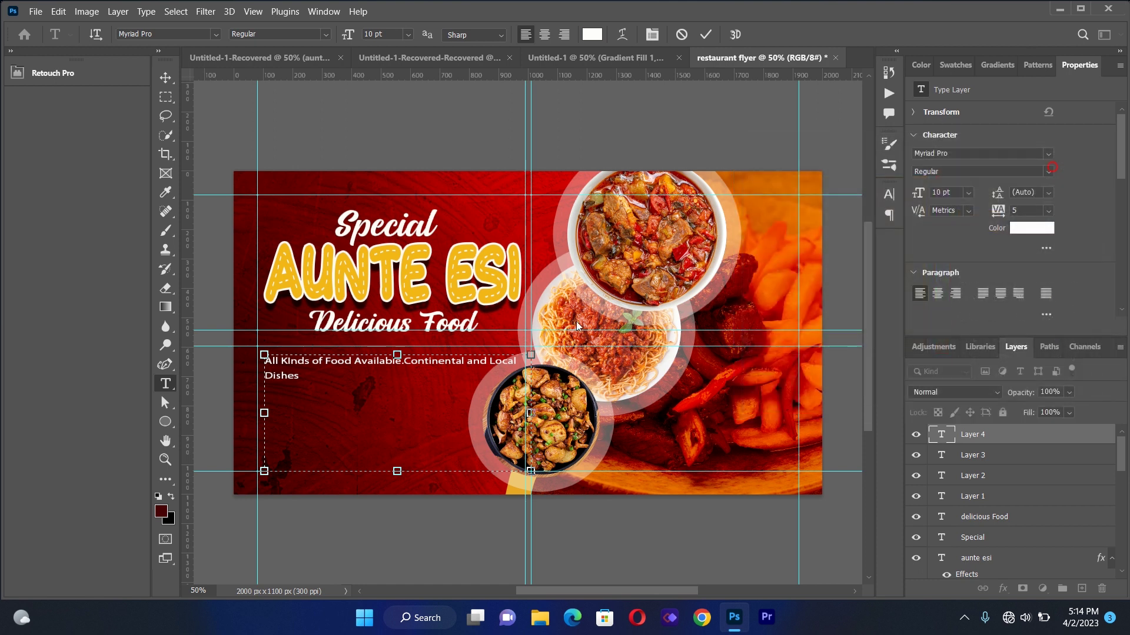
{"action": "left_click_drag", "start_coordinate": [534, 406], "coordinate": [422, 410]}
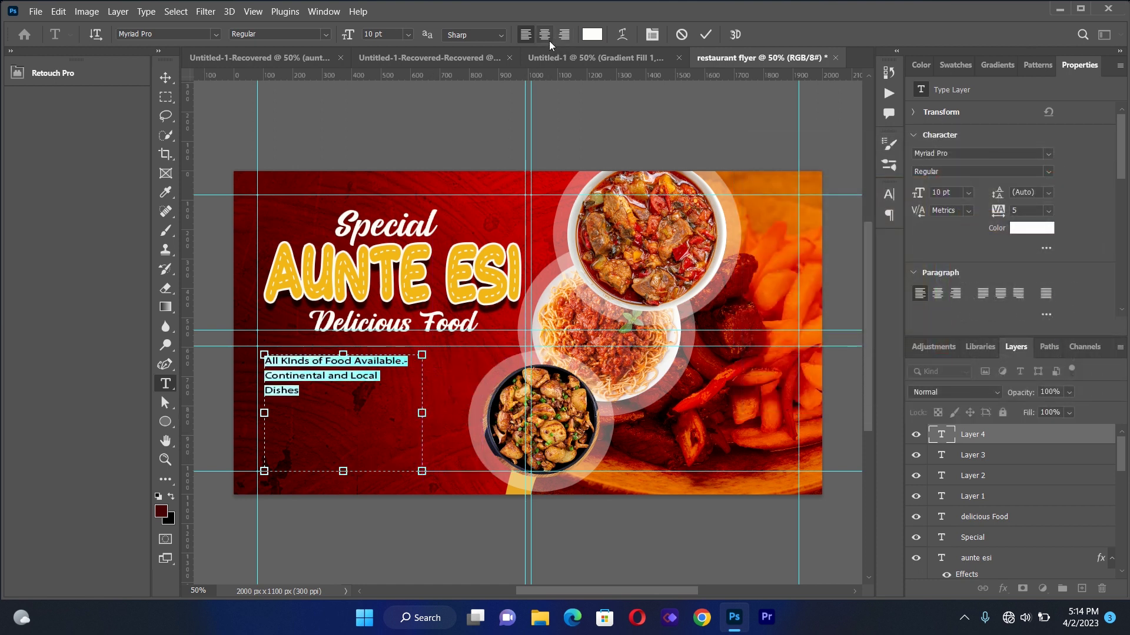
{"action": "left_click", "coordinate": [549, 40]}
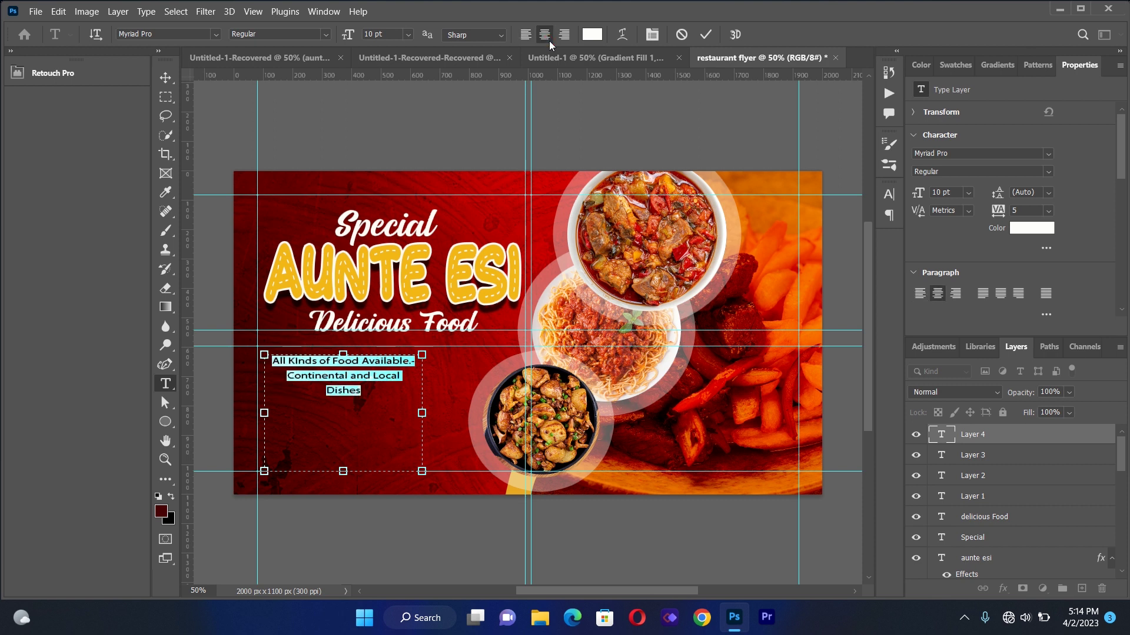
{"action": "left_click", "coordinate": [165, 77]}
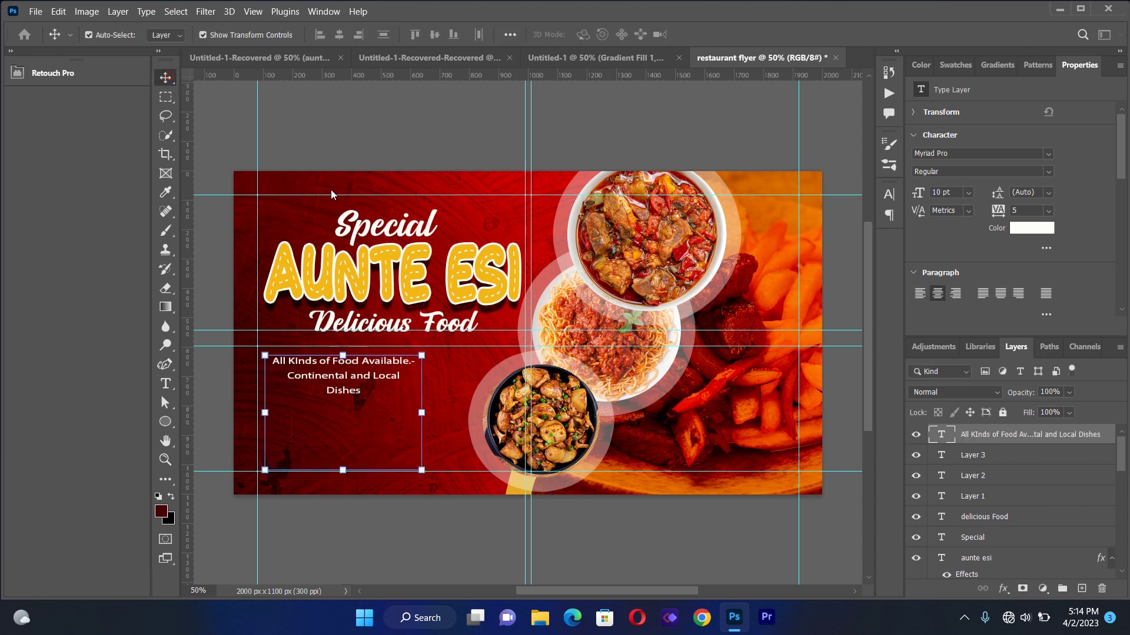
{"action": "left_click_drag", "start_coordinate": [346, 384], "coordinate": [390, 371]}
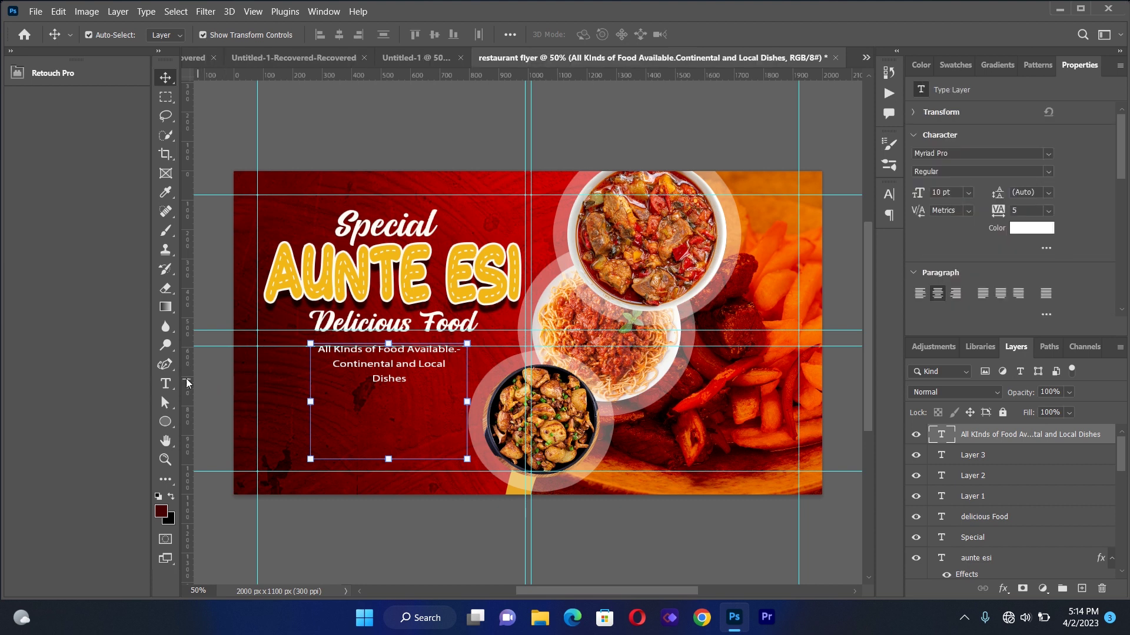
Set the tagline's leading to 9 pt and shift it slightly closer to Delicious Food
{"action": "left_click", "coordinate": [165, 382]}
{"action": "left_click_drag", "start_coordinate": [319, 350], "coordinate": [406, 379]}
{"action": "left_click", "coordinate": [652, 34]}
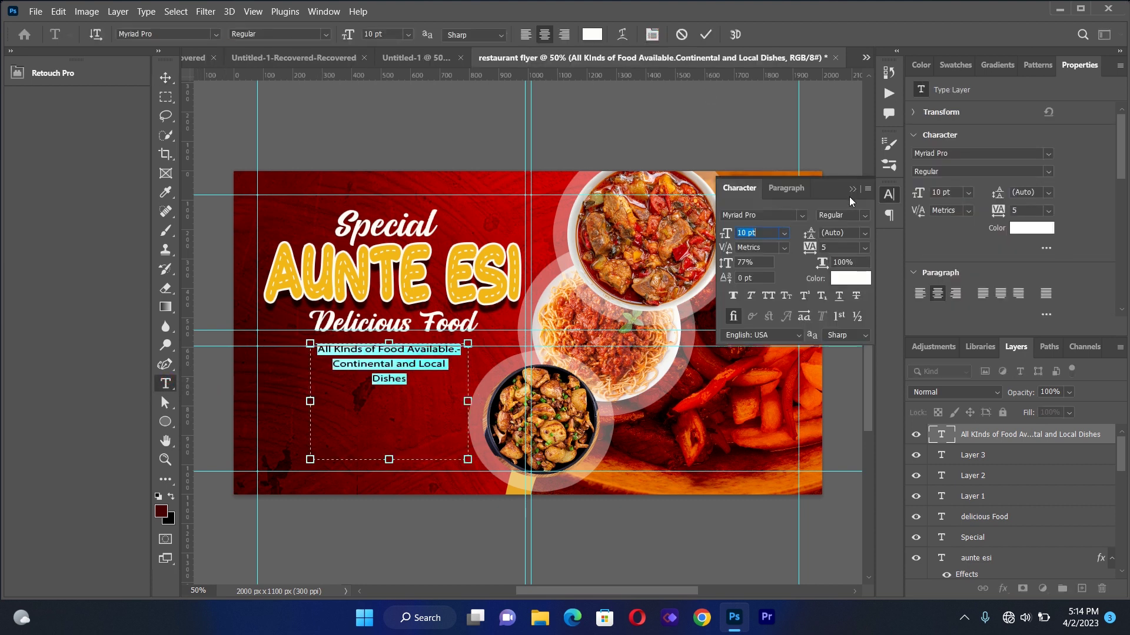
{"action": "left_click", "coordinate": [866, 235]}
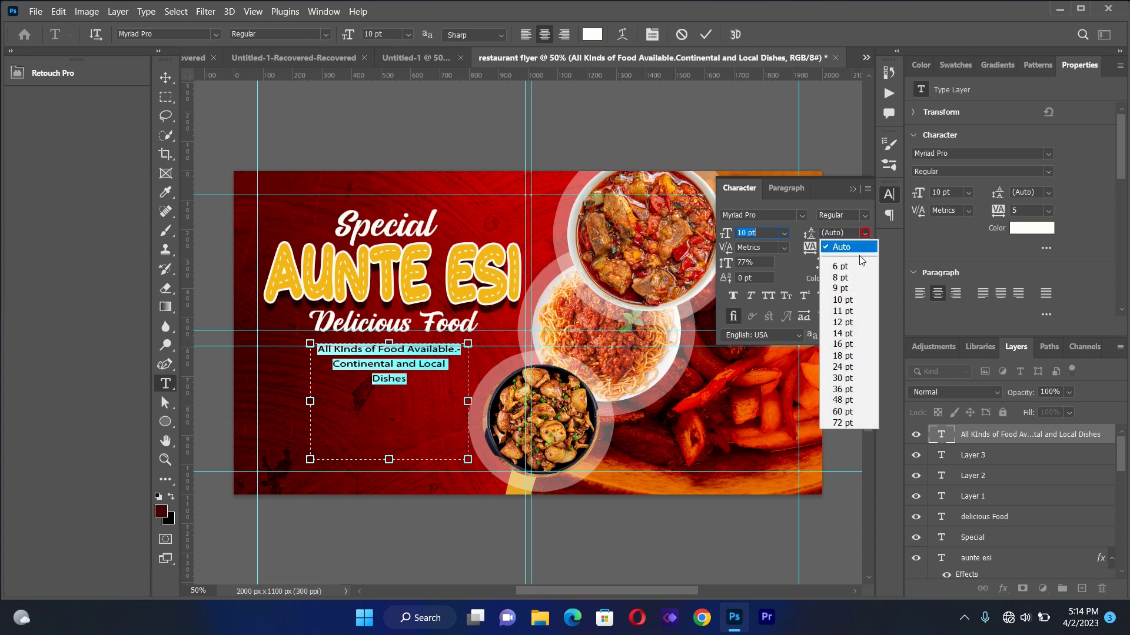
{"action": "left_click", "coordinate": [851, 288]}
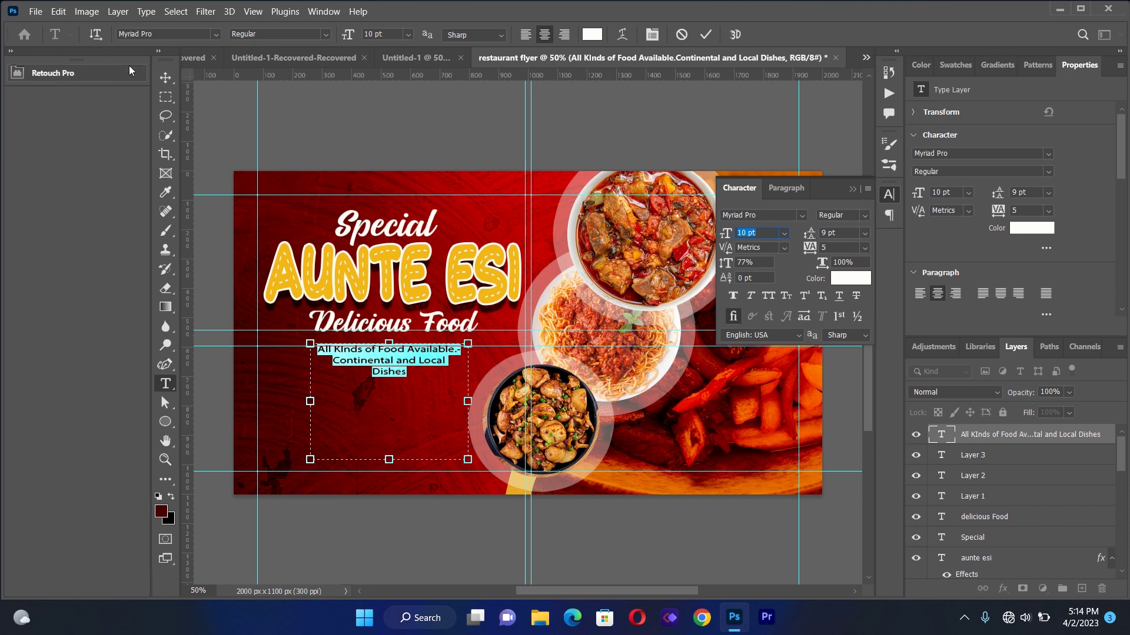
{"action": "left_click", "coordinate": [165, 77]}
{"action": "left_click", "coordinate": [349, 429]}
{"action": "left_click_drag", "start_coordinate": [403, 377], "coordinate": [408, 367]}
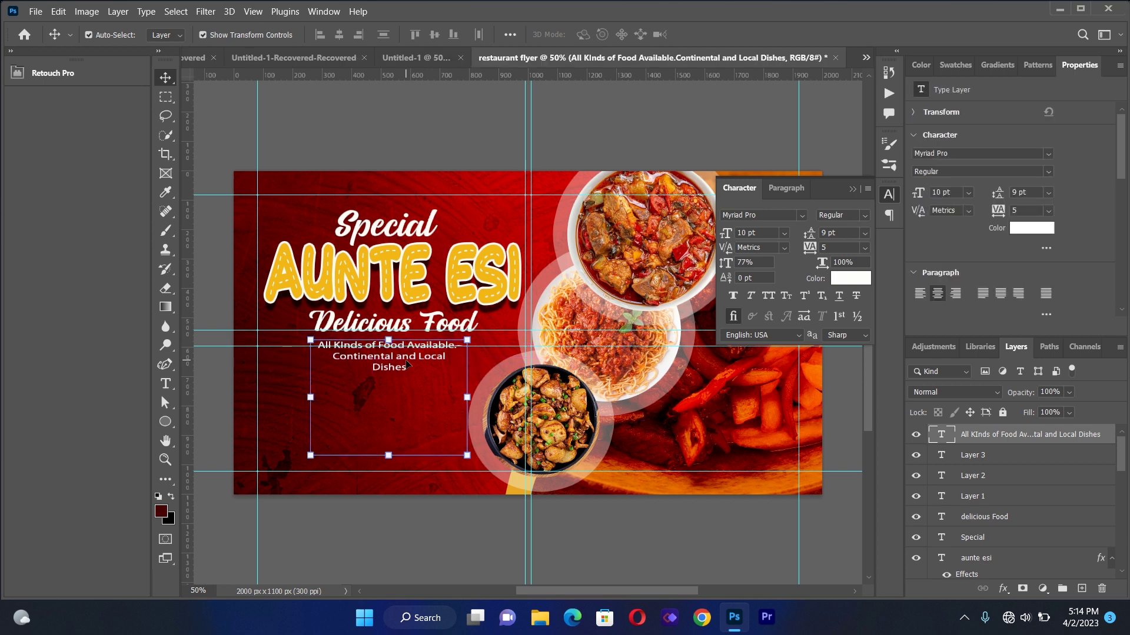
{"action": "left_click", "coordinate": [851, 189]}
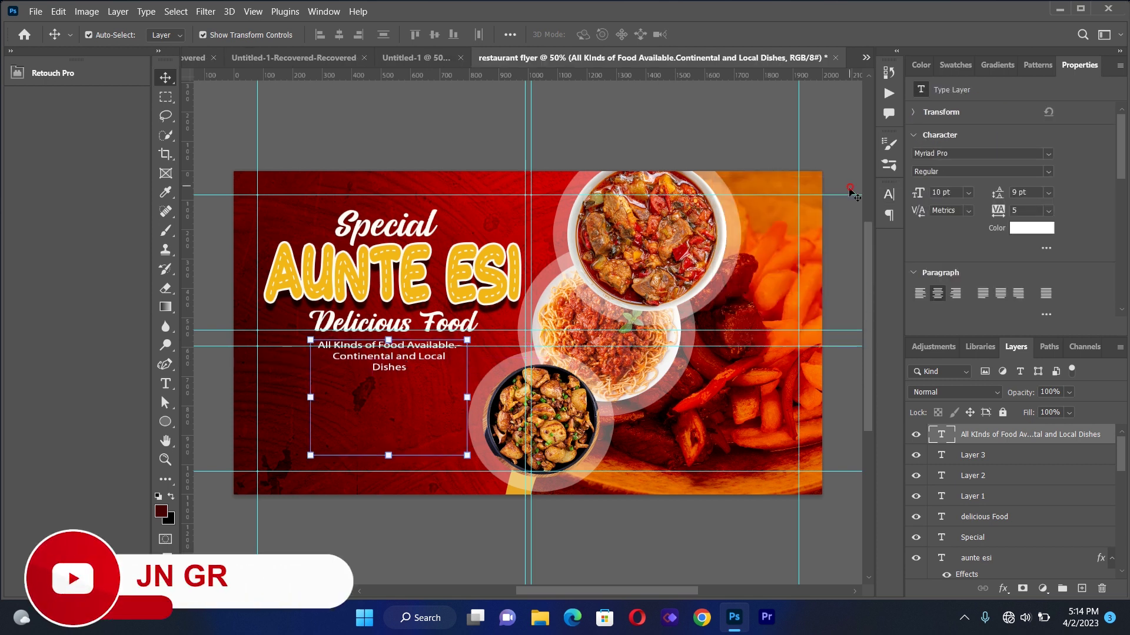
{"action": "left_click", "coordinate": [313, 156]}
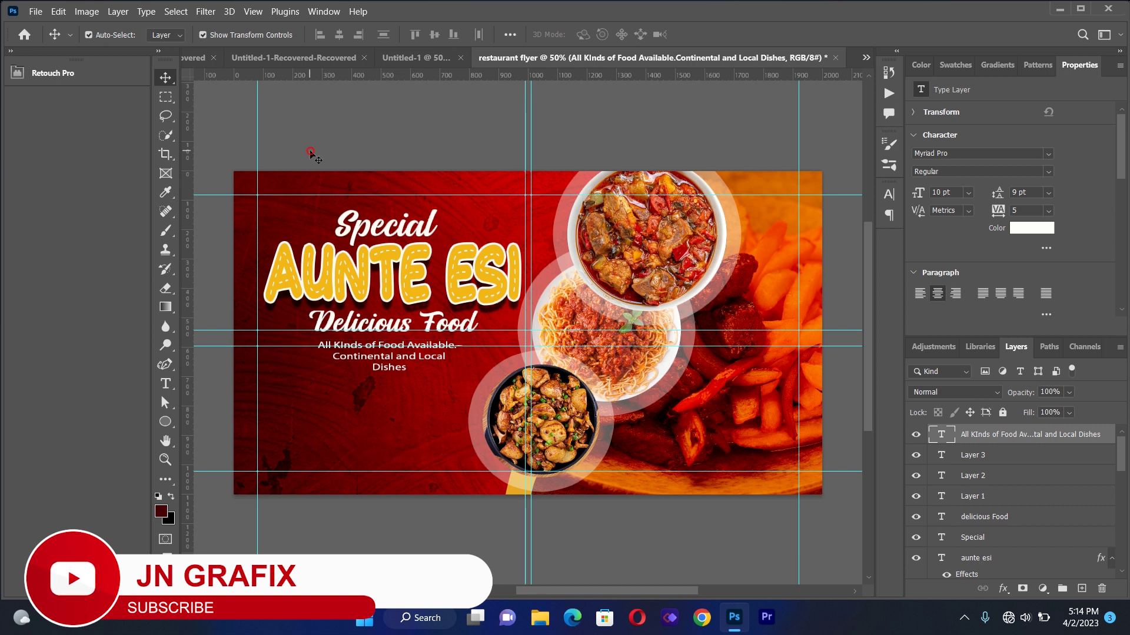
Place ORDER.png as a linked image, scale it to 308×82 px, and position it below the tagline
{"action": "left_click", "coordinate": [36, 12]}
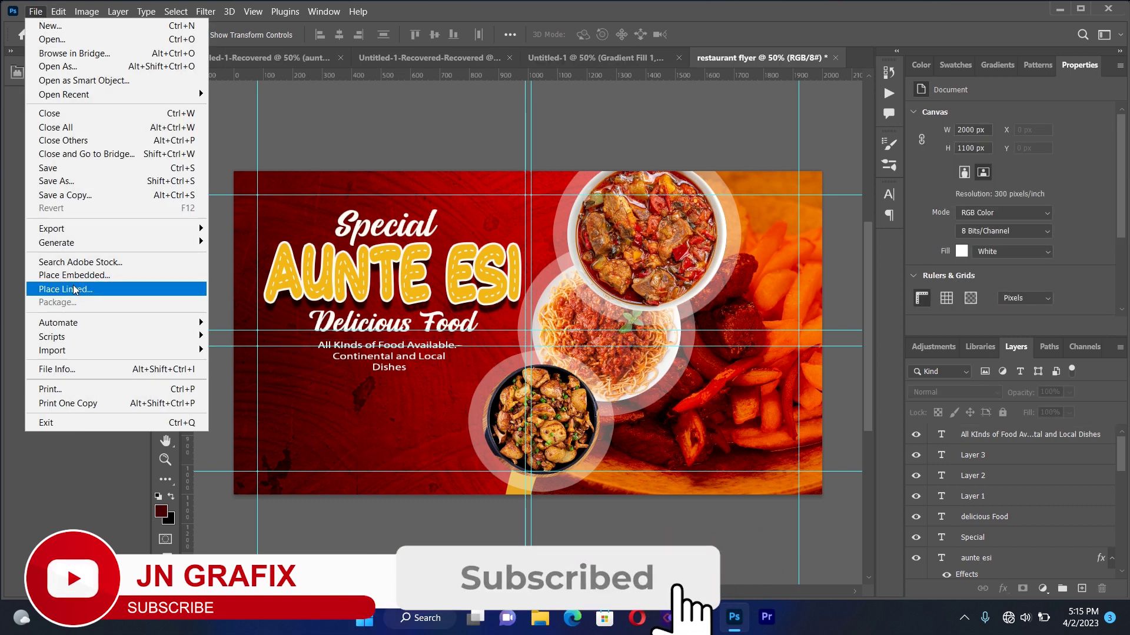
{"action": "left_click", "coordinate": [74, 289]}
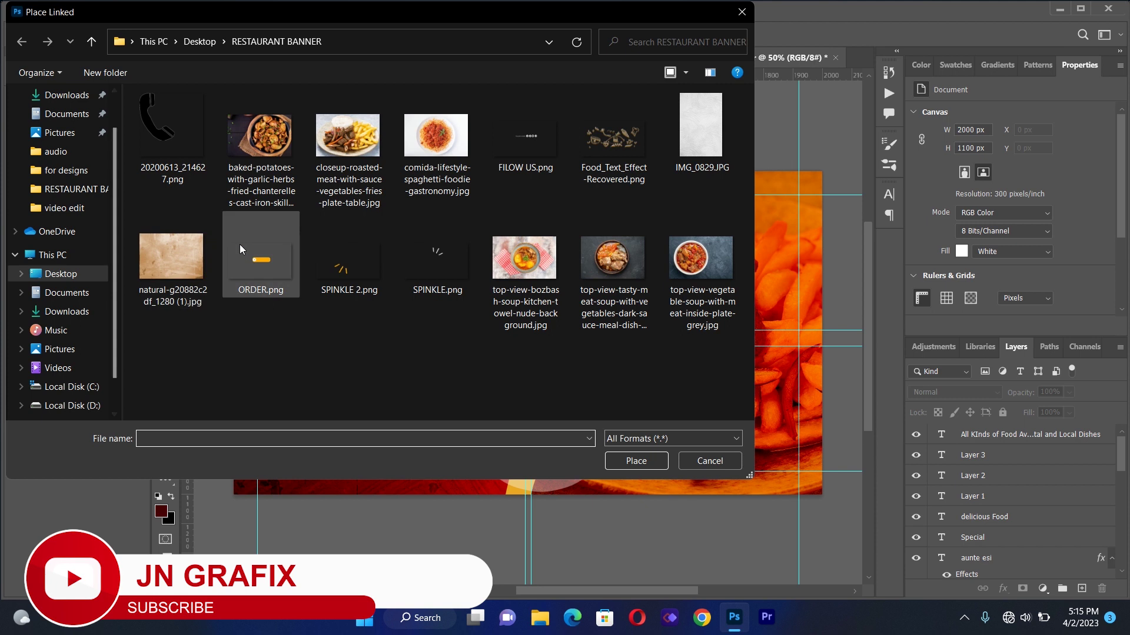
{"action": "left_click", "coordinate": [261, 260]}
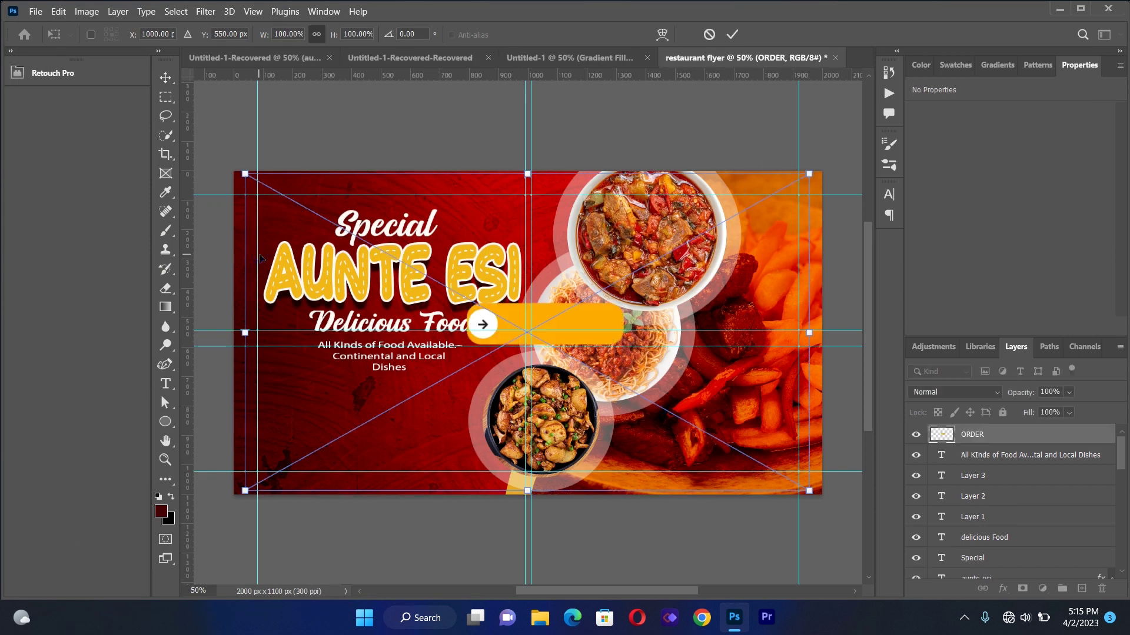
{"action": "left_click_drag", "start_coordinate": [577, 324], "coordinate": [412, 397]}
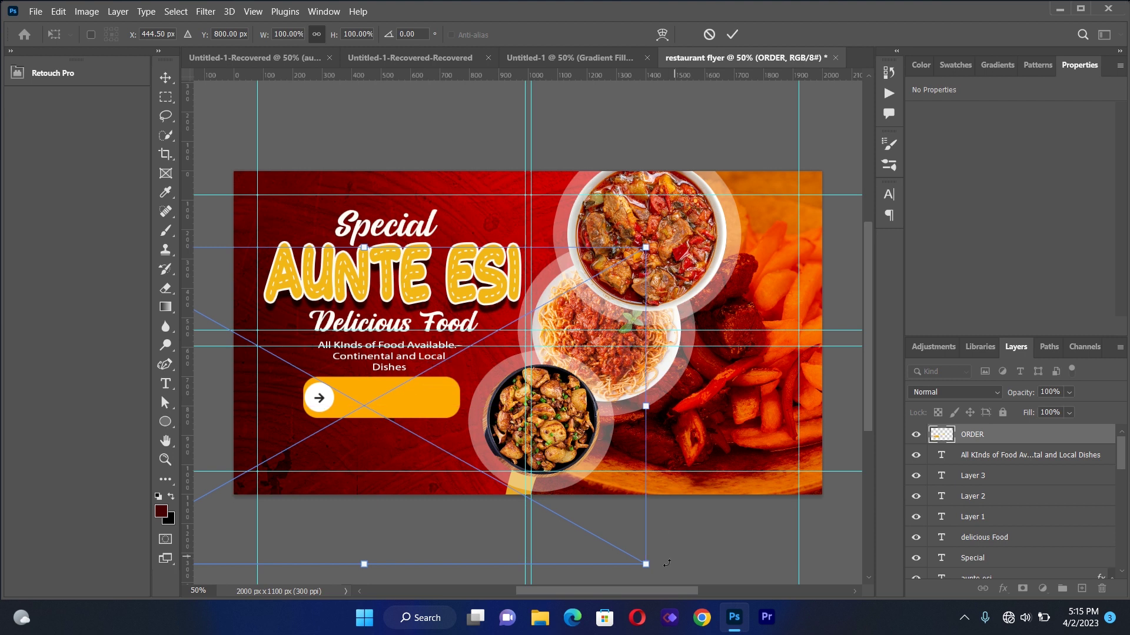
{"action": "left_click_drag", "start_coordinate": [638, 566], "coordinate": [382, 453]}
{"action": "left_click_drag", "start_coordinate": [283, 328], "coordinate": [417, 388]}
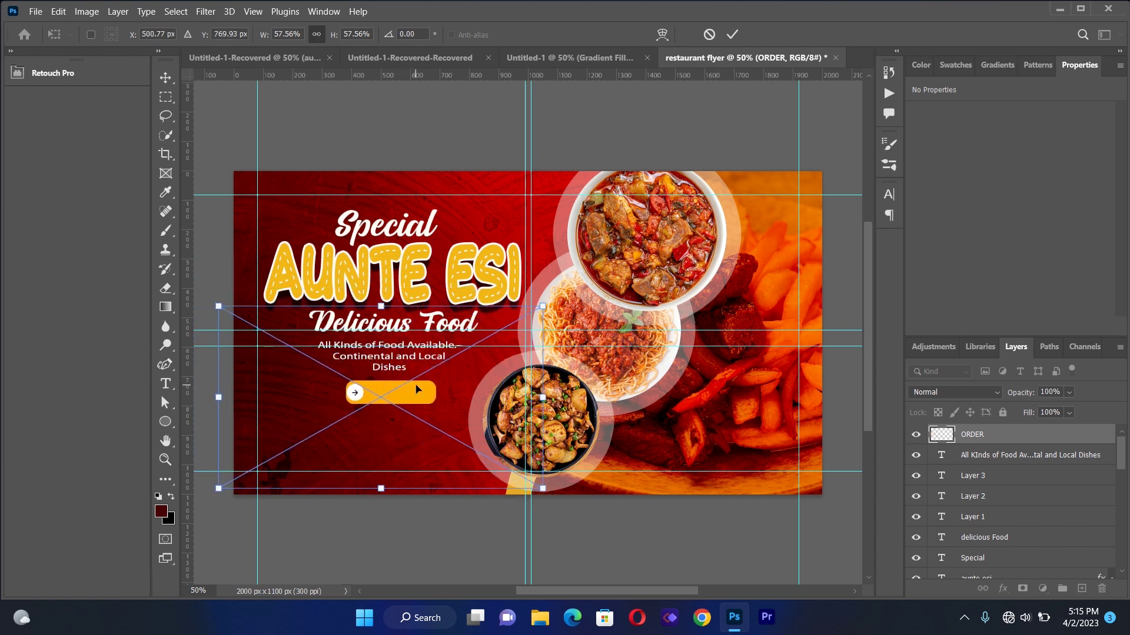
{"action": "key", "text": "Return"}
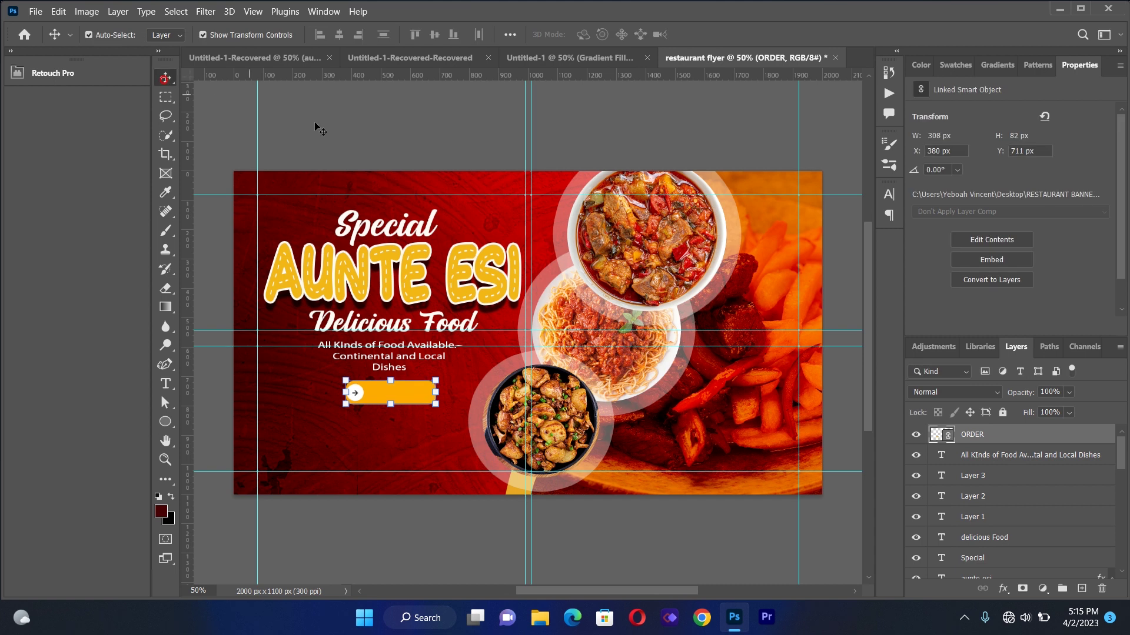
{"action": "left_click", "coordinate": [329, 126]}
{"action": "left_click", "coordinate": [165, 383]}
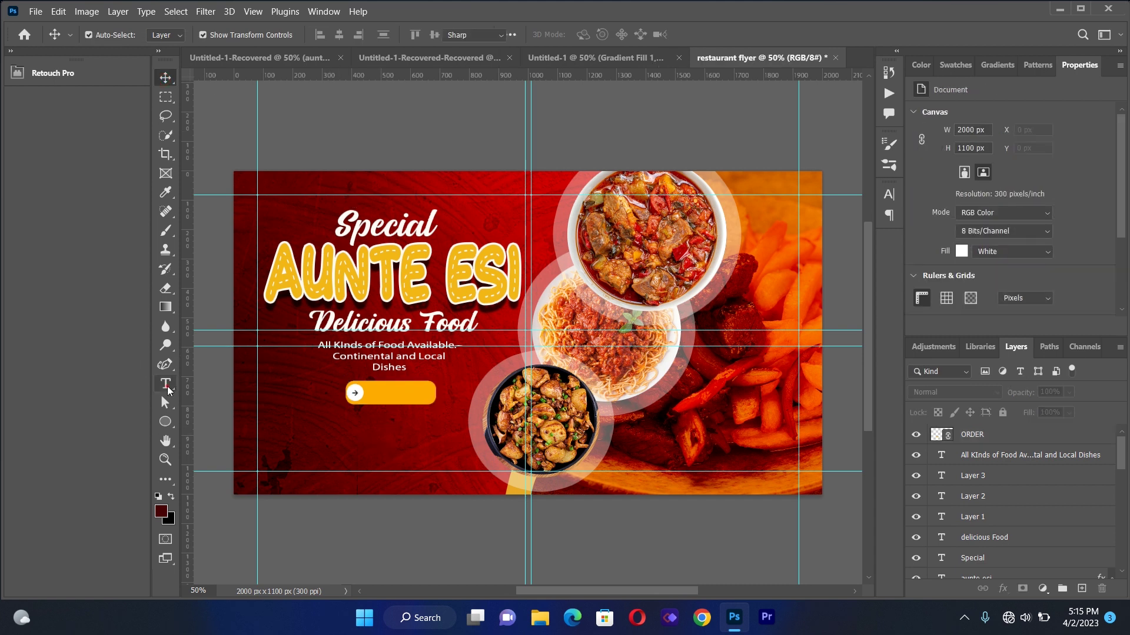
Add the text 'ORDER NOW' below the button and set it to Bold
{"action": "left_click_drag", "start_coordinate": [261, 404], "coordinate": [586, 483]}
{"action": "key", "text": "BackSpace"}
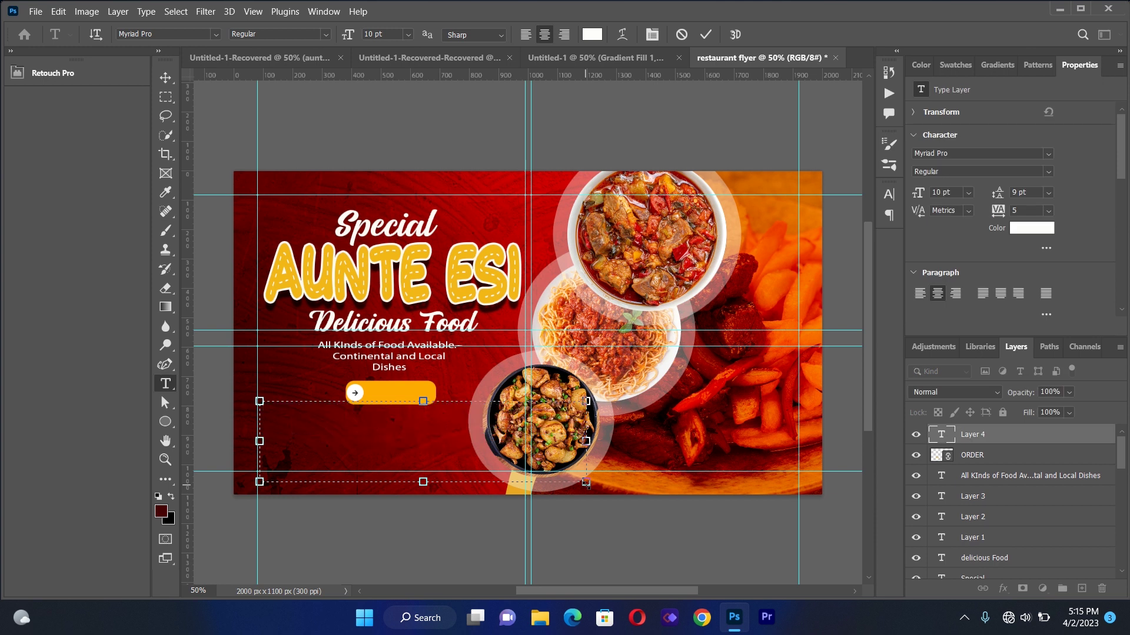
{"action": "type", "text": "ORDER NOW"}
{"action": "key", "text": "ctrl+a"}
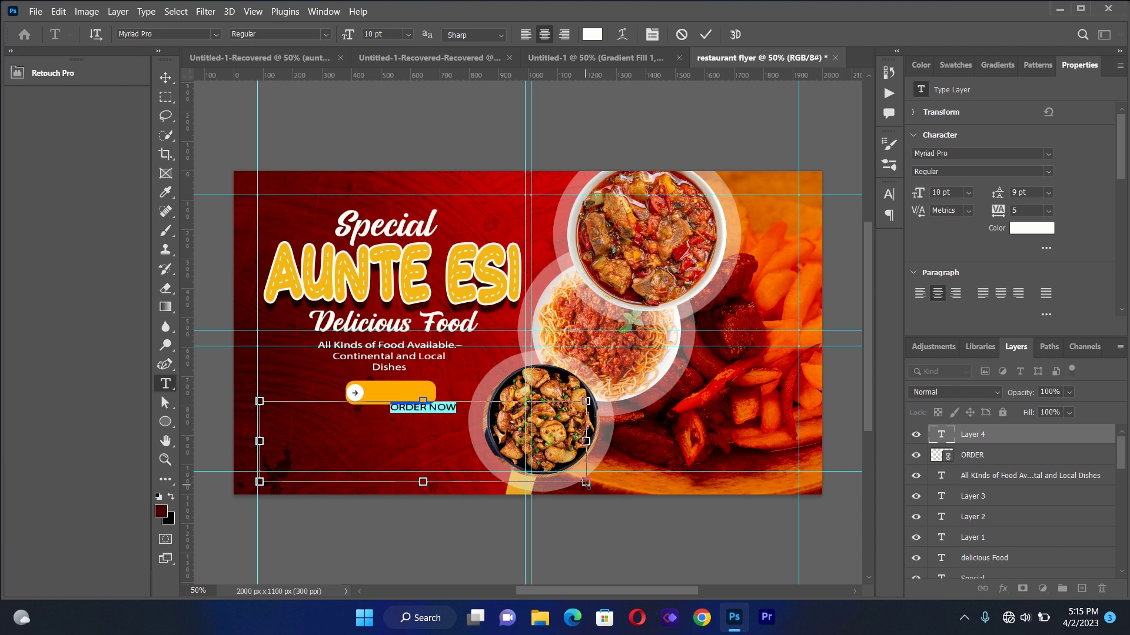
{"action": "left_click", "coordinate": [216, 34]}
{"action": "left_click", "coordinate": [216, 34]}
{"action": "left_click", "coordinate": [324, 34]}
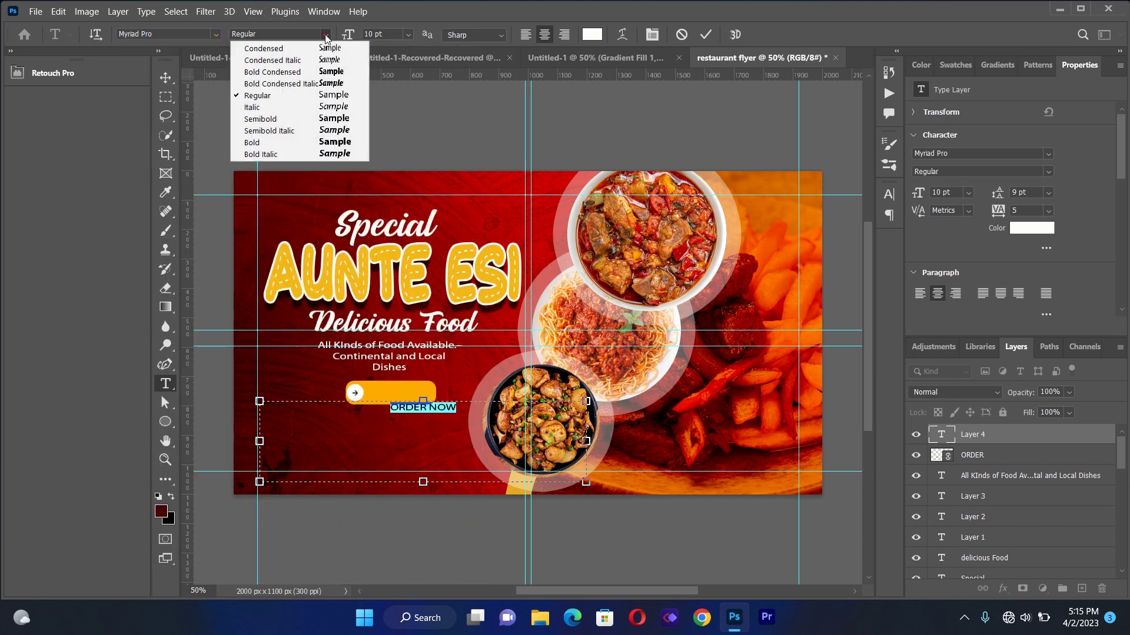
{"action": "left_click", "coordinate": [331, 142]}
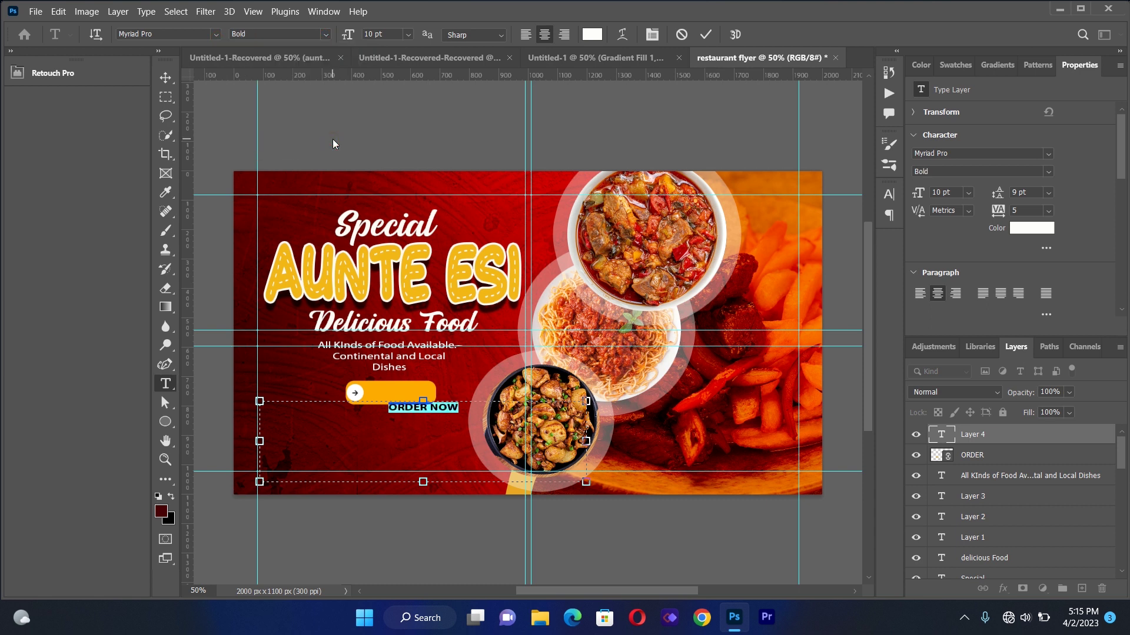
Set ORDER NOW's tracking to -25 and its colour to near-black 090909
{"action": "left_click", "coordinate": [652, 34]}
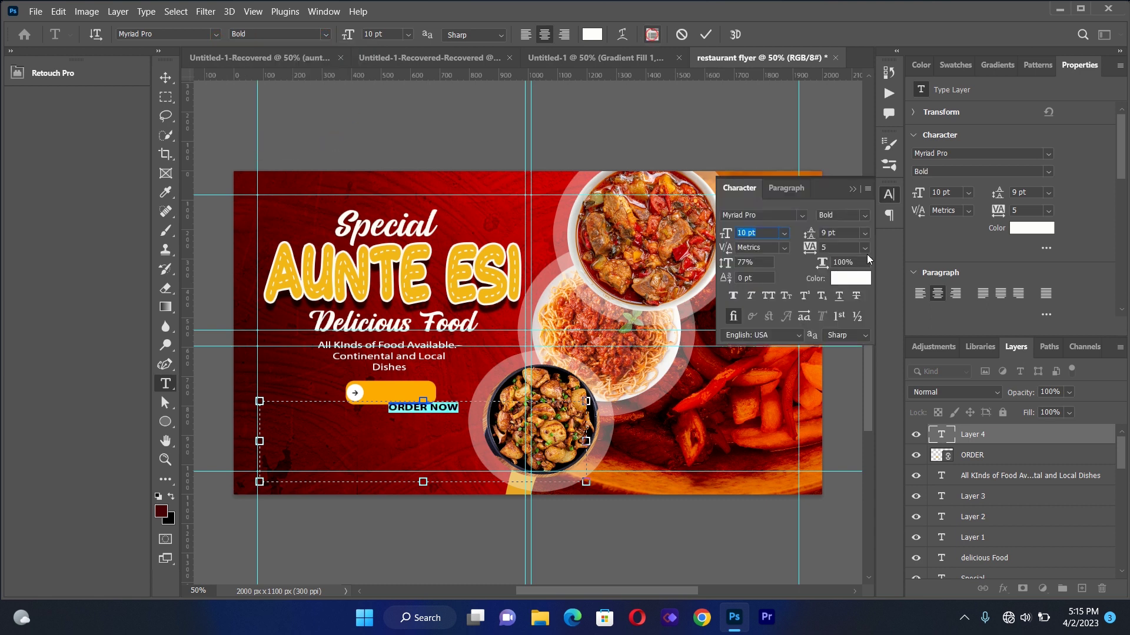
{"action": "left_click", "coordinate": [867, 248]}
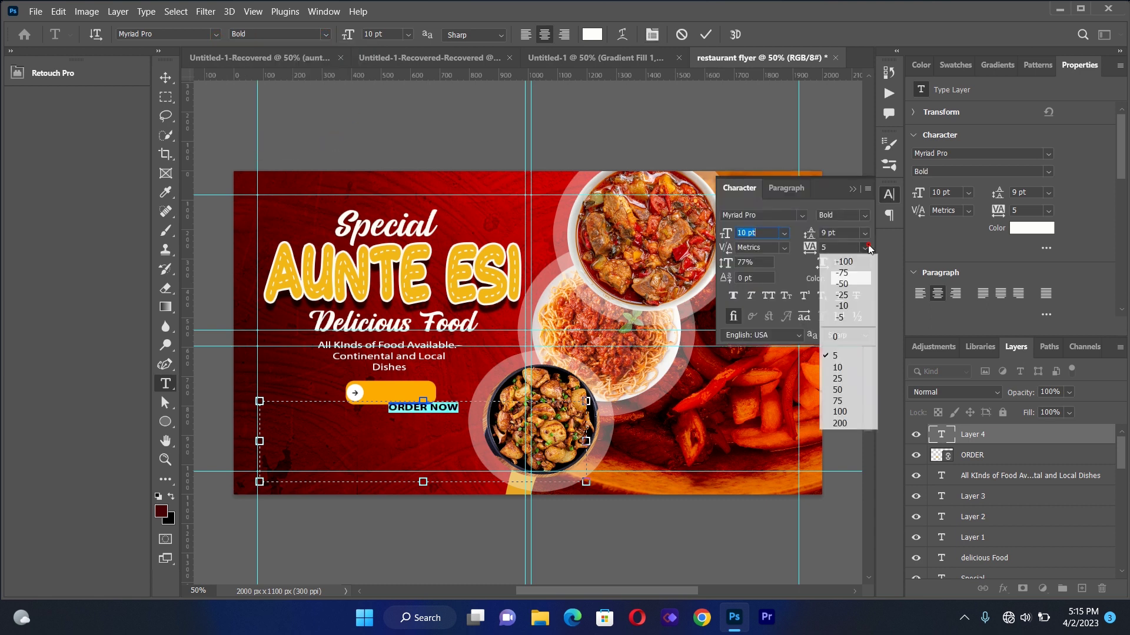
{"action": "left_click", "coordinate": [861, 295]}
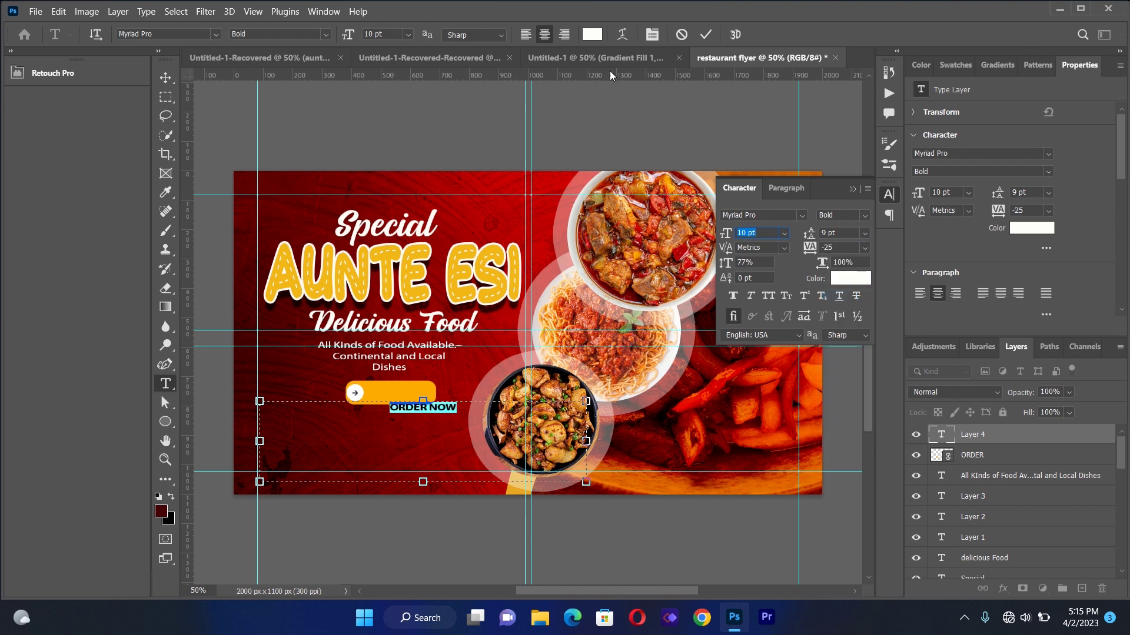
{"action": "left_click", "coordinate": [592, 34]}
{"action": "left_click_drag", "start_coordinate": [768, 328], "coordinate": [746, 351]}
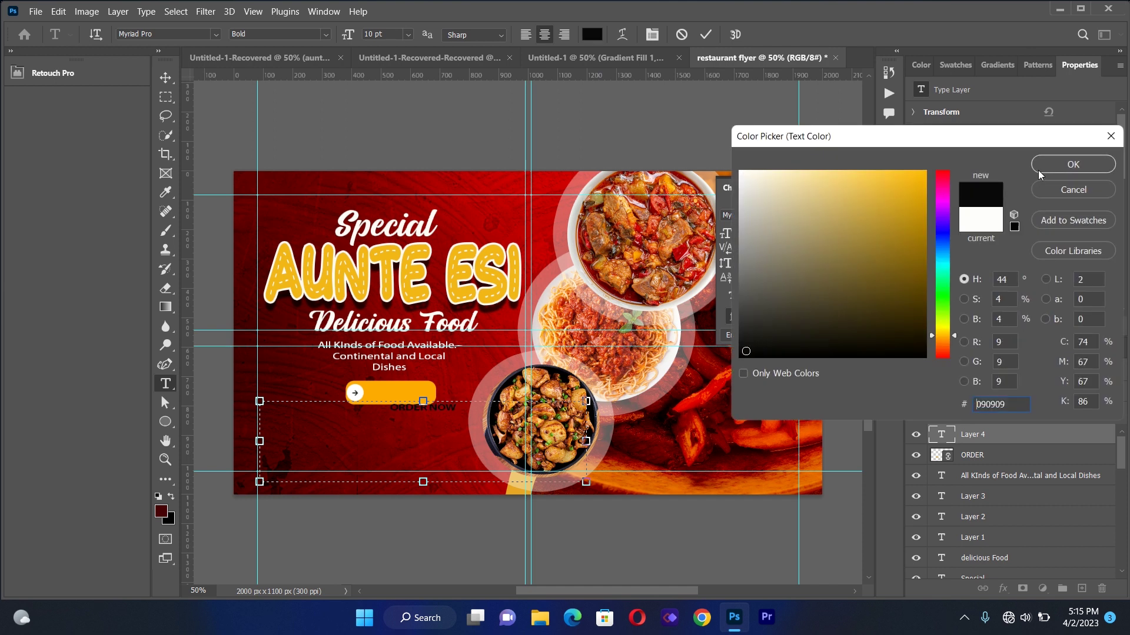
{"action": "left_click", "coordinate": [1044, 166]}
Enlarge ORDER NOW slightly and centre it on the yellow button
{"action": "left_click", "coordinate": [165, 77]}
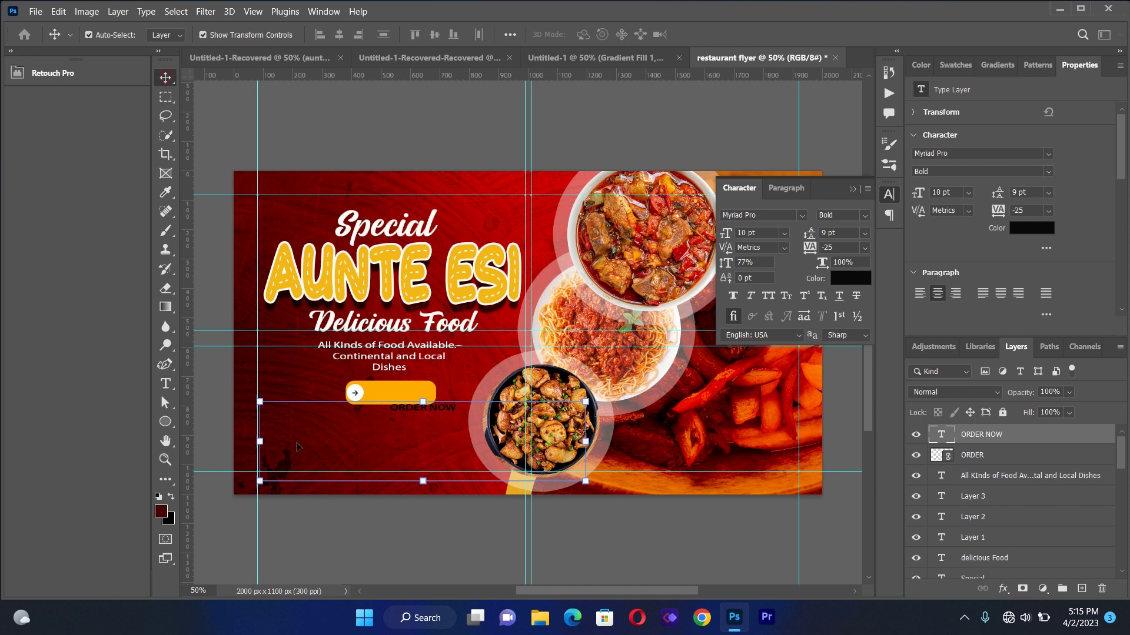
{"action": "left_click_drag", "start_coordinate": [420, 404], "coordinate": [392, 397]}
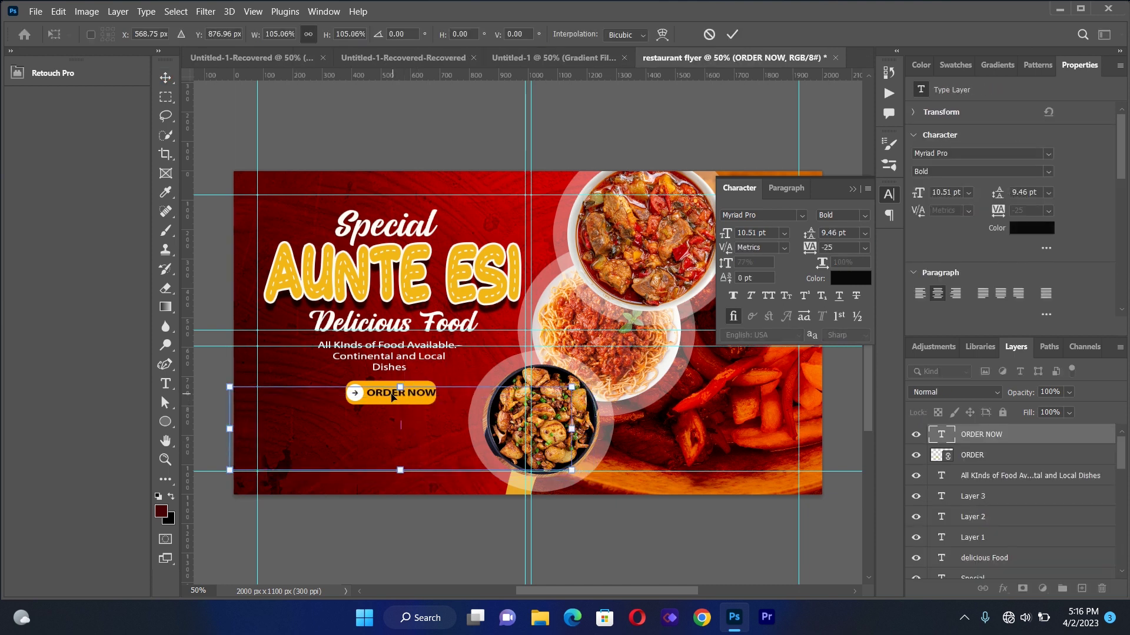
{"action": "key", "text": "Left"}
{"action": "key", "text": "Left"}
{"action": "key", "text": "Left"}
{"action": "key", "text": "Down"}
{"action": "key", "text": "Left"}
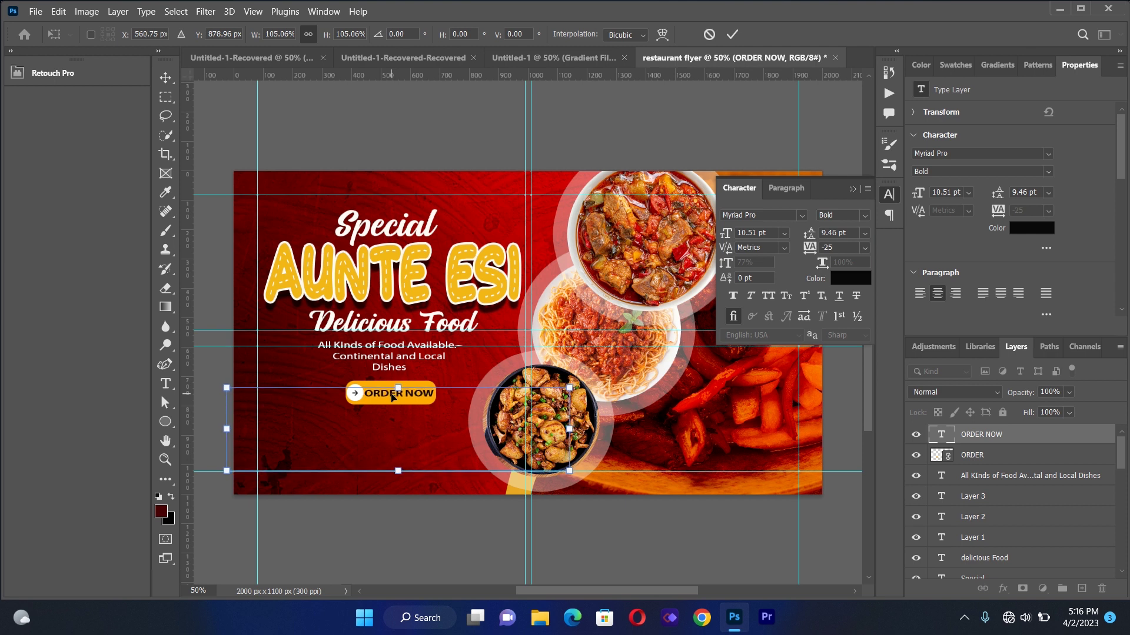
{"action": "left_click", "coordinate": [203, 110]}
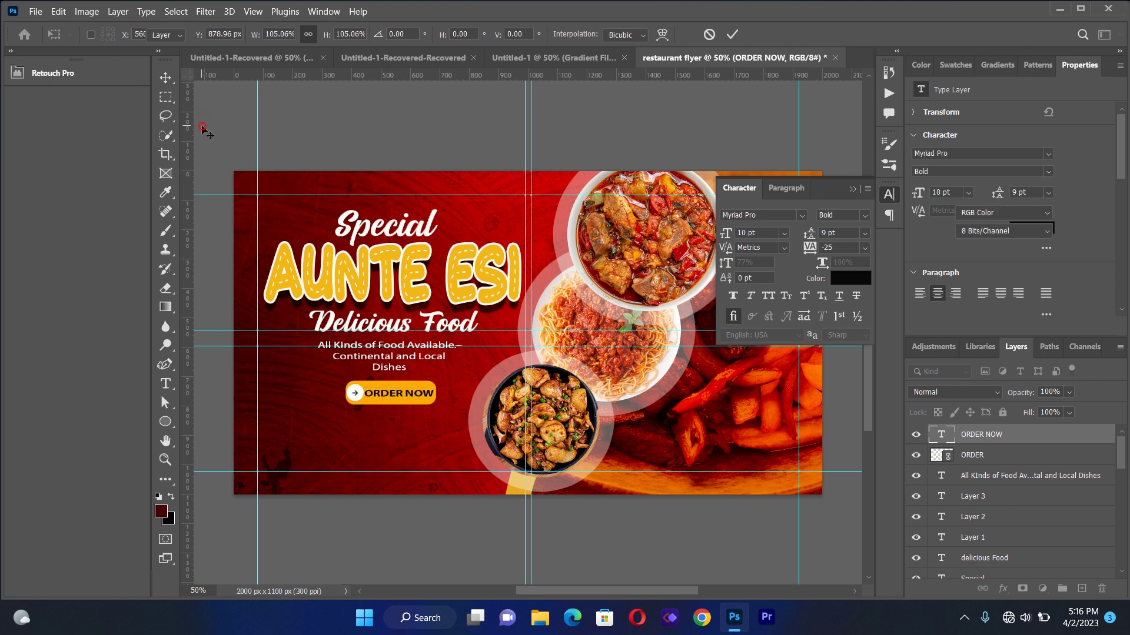
{"action": "left_click", "coordinate": [202, 128]}
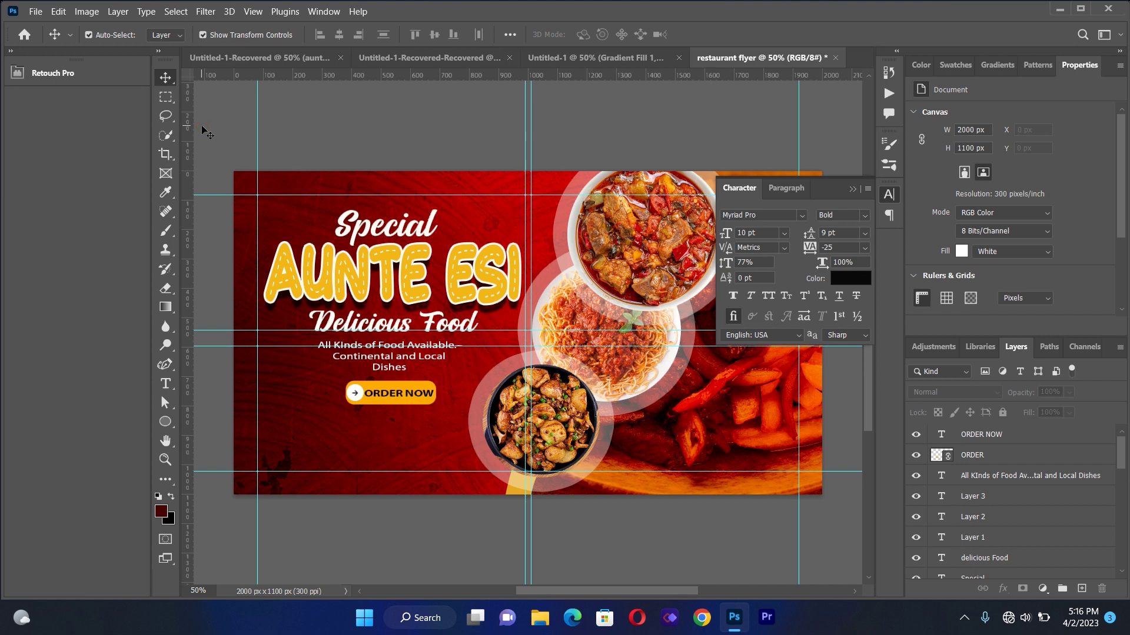
Type the contact phone numbers in a new text box and colour them white
{"action": "left_click", "coordinate": [166, 383]}
{"action": "left_click_drag", "start_coordinate": [261, 398], "coordinate": [558, 468]}
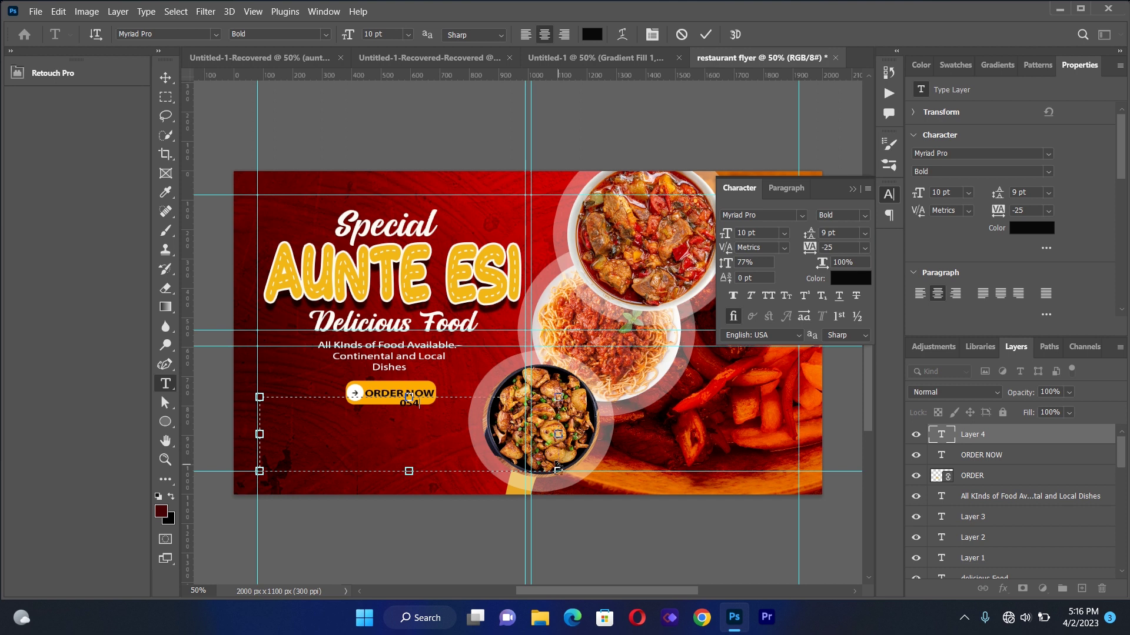
{"action": "key", "text": "ctrl+a"}
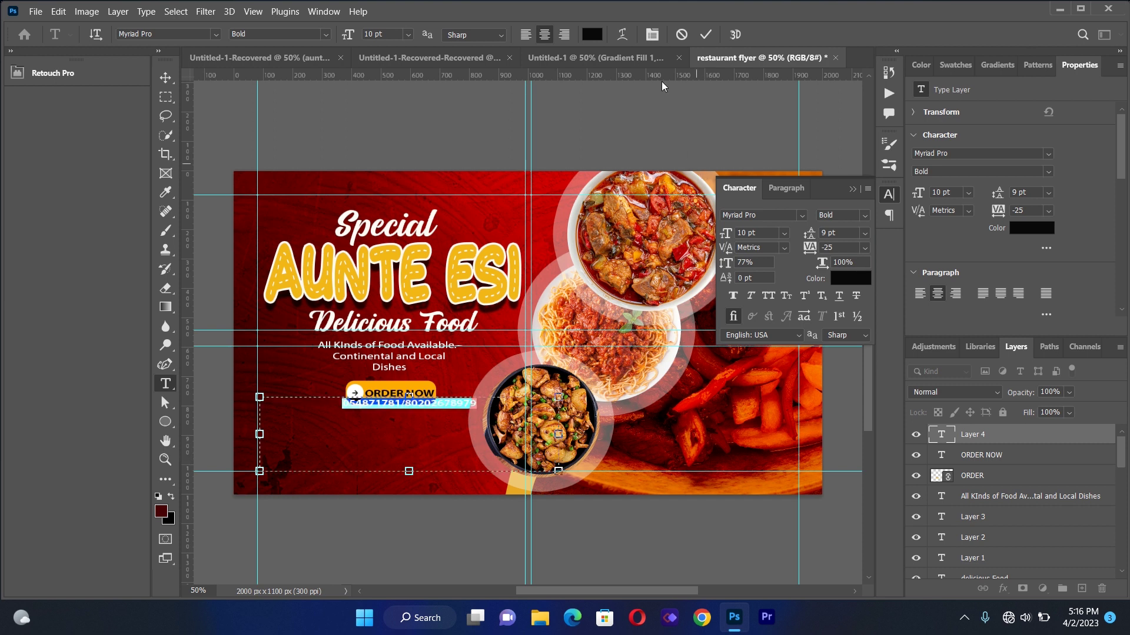
{"action": "left_click", "coordinate": [591, 33]}
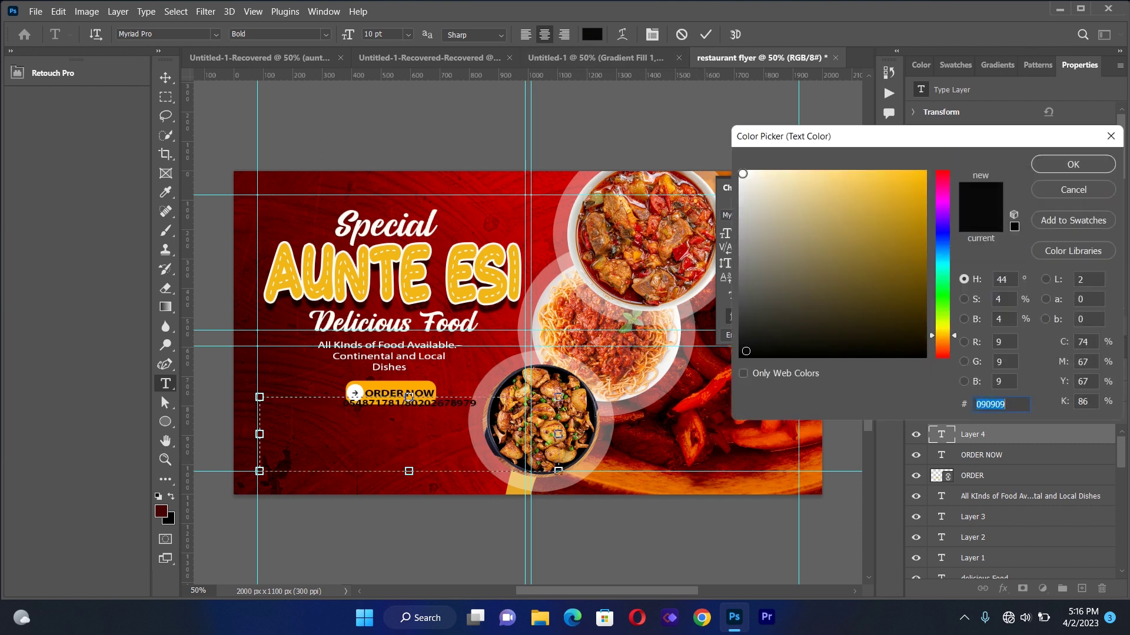
{"action": "left_click", "coordinate": [743, 173]}
{"action": "left_click", "coordinate": [1073, 164]}
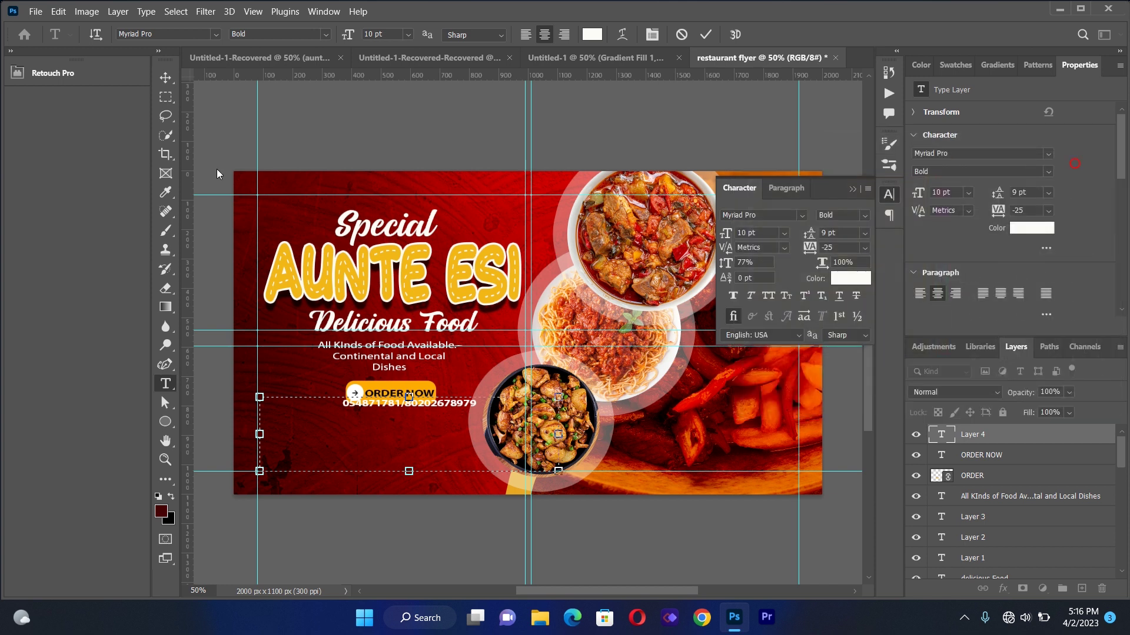
Enlarge the phone number to about 125%, place it below ORDER NOW, and close the Character panel
{"action": "left_click", "coordinate": [164, 76]}
{"action": "left_click_drag", "start_coordinate": [383, 408], "coordinate": [361, 429]}
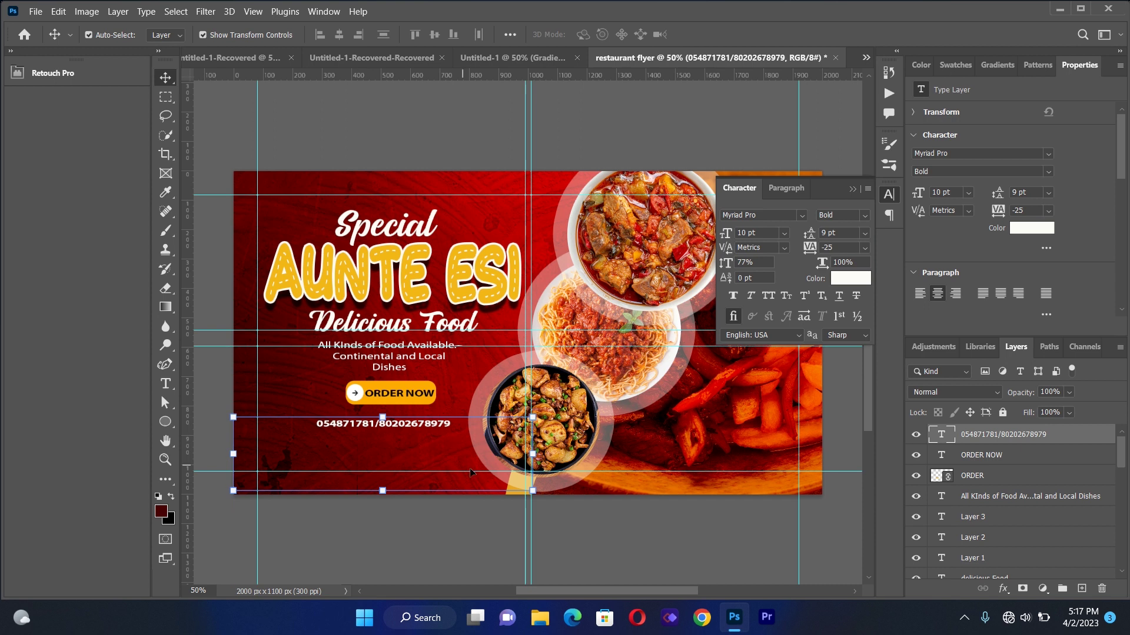
{"action": "left_click_drag", "start_coordinate": [531, 489], "coordinate": [613, 509]}
{"action": "left_click_drag", "start_coordinate": [491, 425], "coordinate": [459, 424]}
{"action": "key", "text": "Left"}
{"action": "key", "text": "Left"}
{"action": "key", "text": "Left"}
{"action": "key", "text": "Left"}
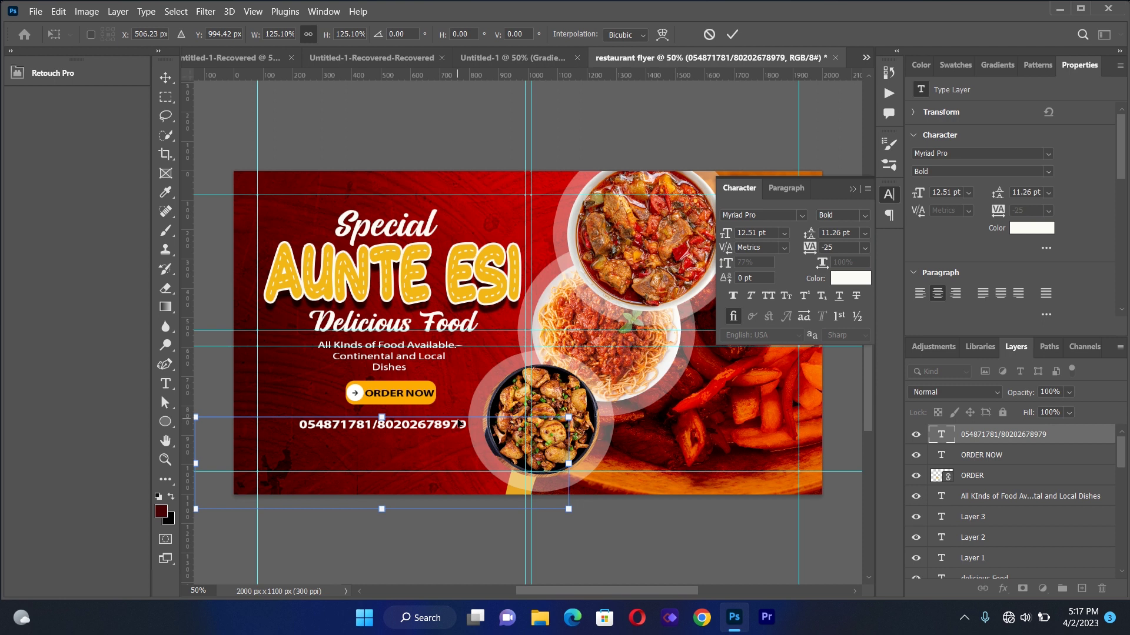
{"action": "key", "text": "Up"}
{"action": "key", "text": "Up"}
{"action": "key", "text": "Up"}
{"action": "key", "text": "Up"}
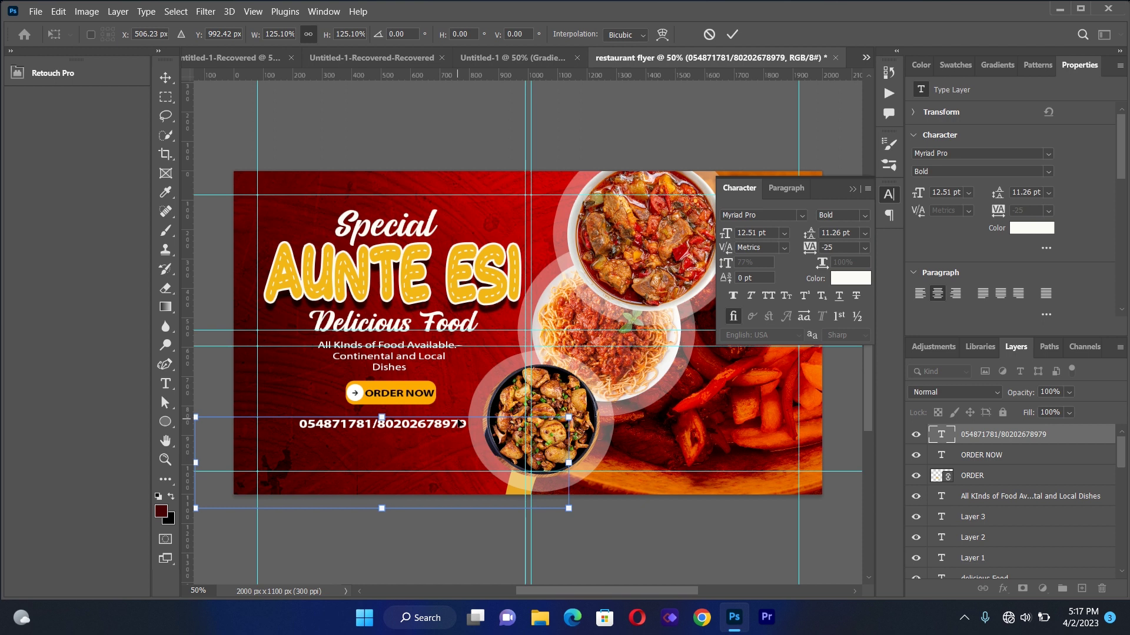
{"action": "key", "text": "Down"}
{"action": "key", "text": "Down"}
{"action": "key", "text": "Down"}
{"action": "key", "text": "Down"}
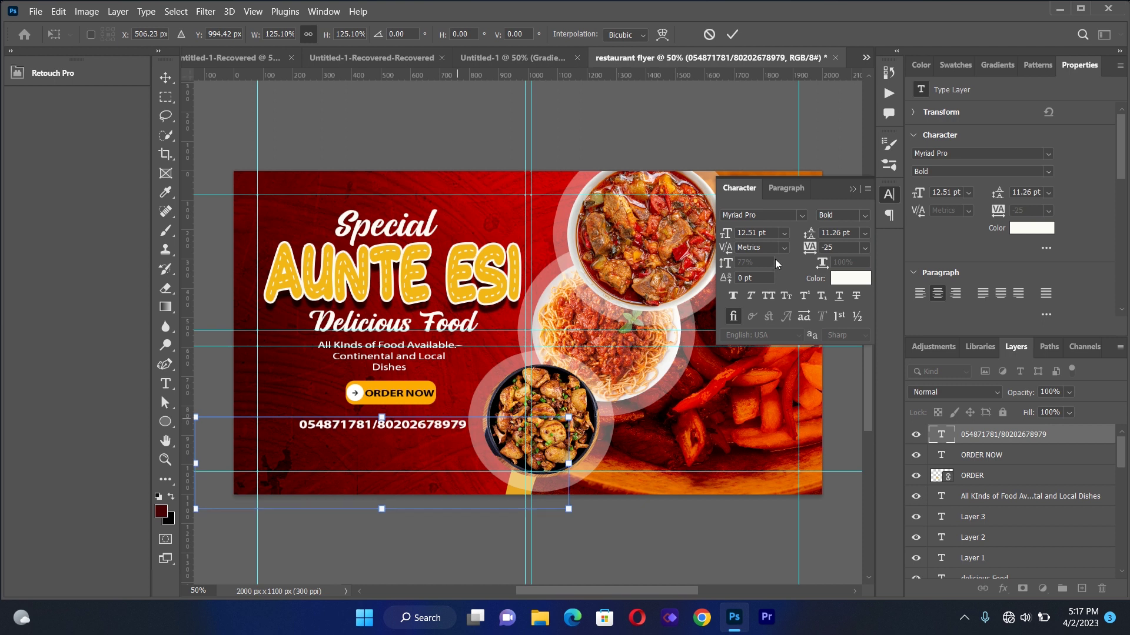
{"action": "left_click", "coordinate": [851, 188]}
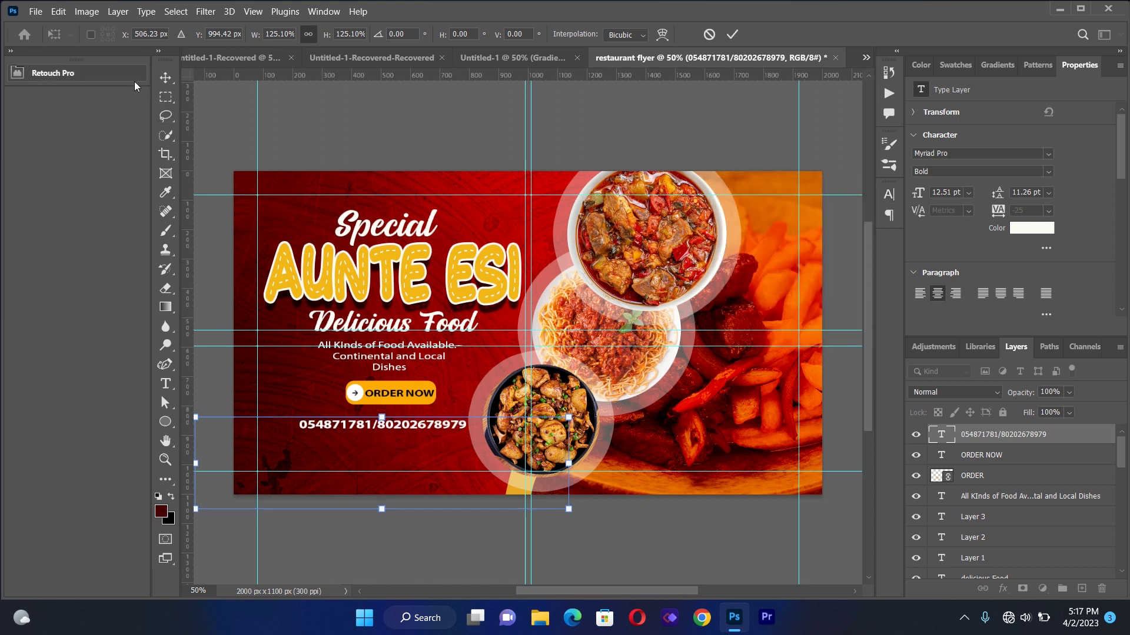
Place FILOW US.png, shrink it to about 74%, and set it below the phone number
{"action": "left_click", "coordinate": [36, 12]}
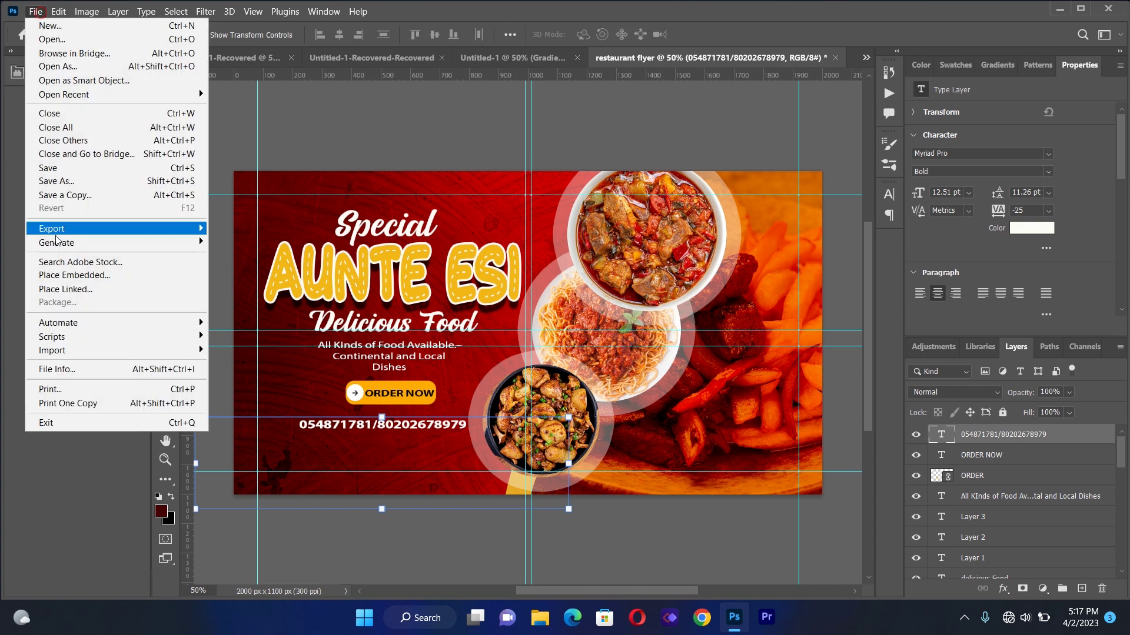
{"action": "left_click", "coordinate": [69, 288]}
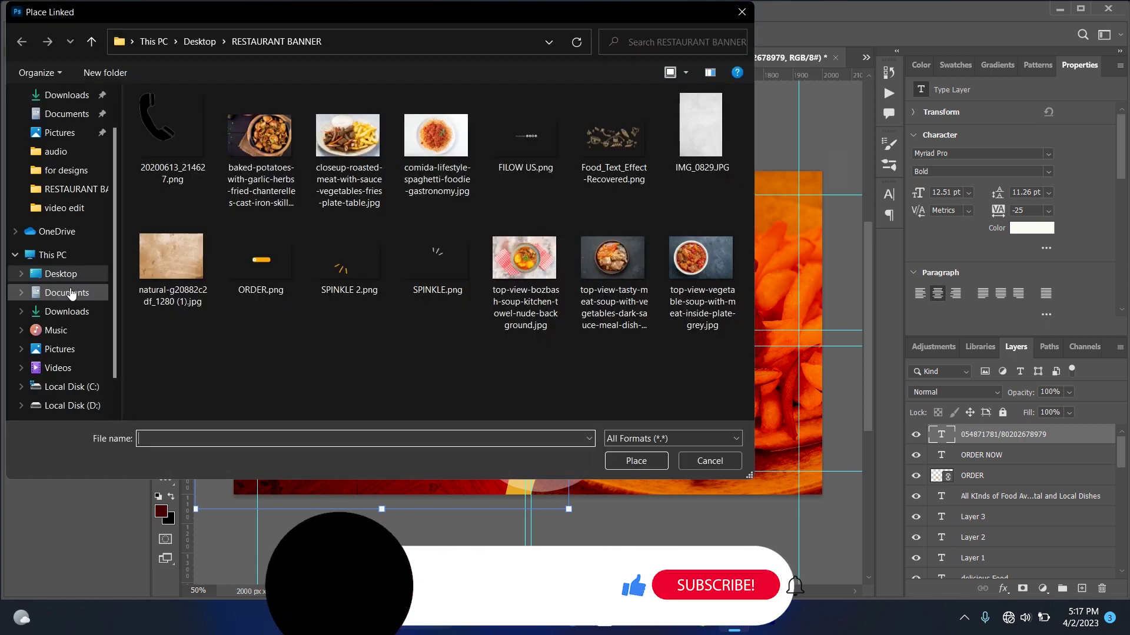
{"action": "double_click", "coordinate": [541, 146]}
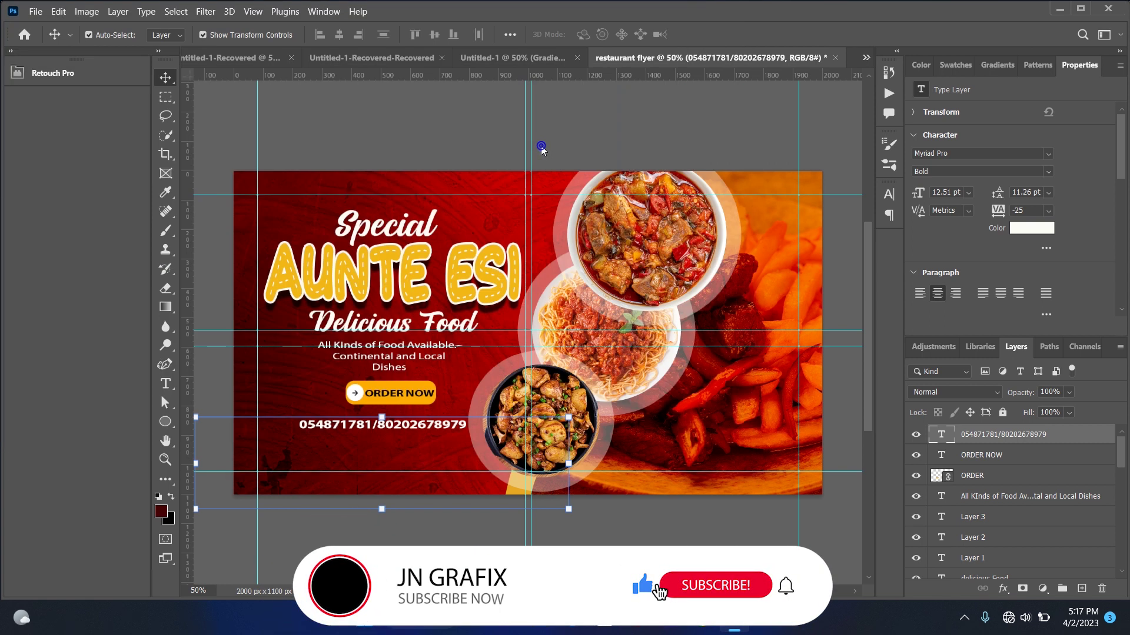
{"action": "left_click_drag", "start_coordinate": [587, 331], "coordinate": [455, 461]}
{"action": "left_click_drag", "start_coordinate": [655, 331], "coordinate": [504, 417]}
{"action": "left_click_drag", "start_coordinate": [357, 499], "coordinate": [438, 452]}
Nudge the FOLLOW US NOW icon row into its final spot and commit it
{"action": "key", "text": "shift+Down"}
{"action": "key", "text": "Right"}
{"action": "key", "text": "Right"}
{"action": "key", "text": "Right"}
{"action": "key", "text": "Right"}
{"action": "key", "text": "Right"}
{"action": "key", "text": "Right"}
{"action": "key", "text": "Right"}
{"action": "key", "text": "Right"}
{"action": "key", "text": "Right"}
{"action": "key", "text": "Right"}
{"action": "key", "text": "Right"}
{"action": "key", "text": "Right"}
{"action": "key", "text": "Up"}
{"action": "key", "text": "Up"}
{"action": "key", "text": "Up"}
{"action": "key", "text": "Up"}
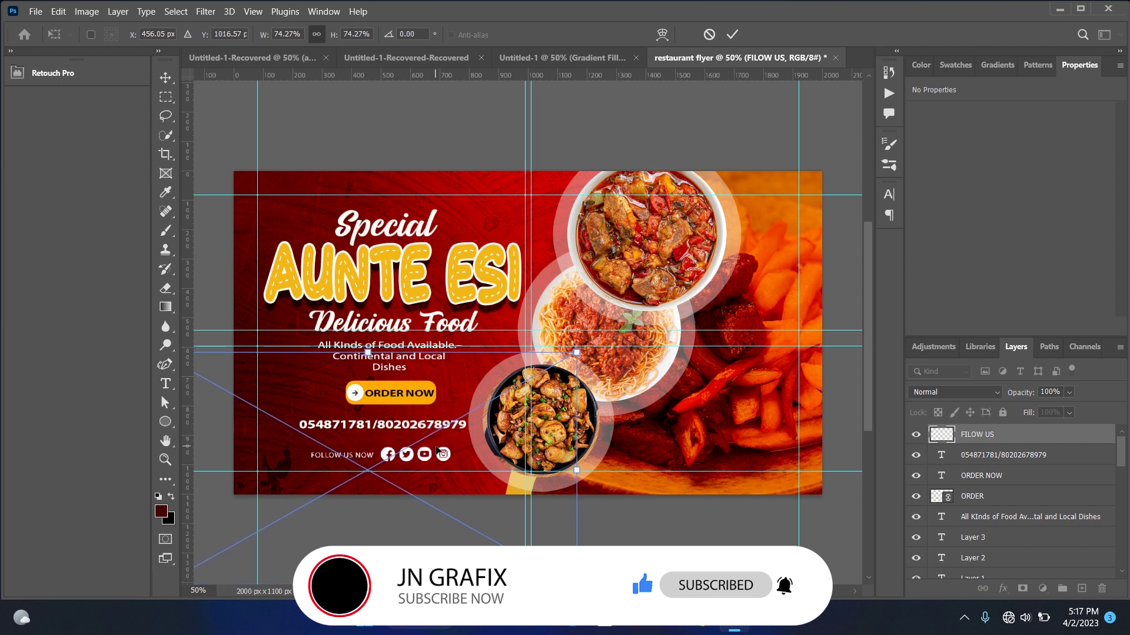
{"action": "key", "text": "Left"}
{"action": "key", "text": "Left"}
{"action": "key", "text": "Left"}
{"action": "key", "text": "Left"}
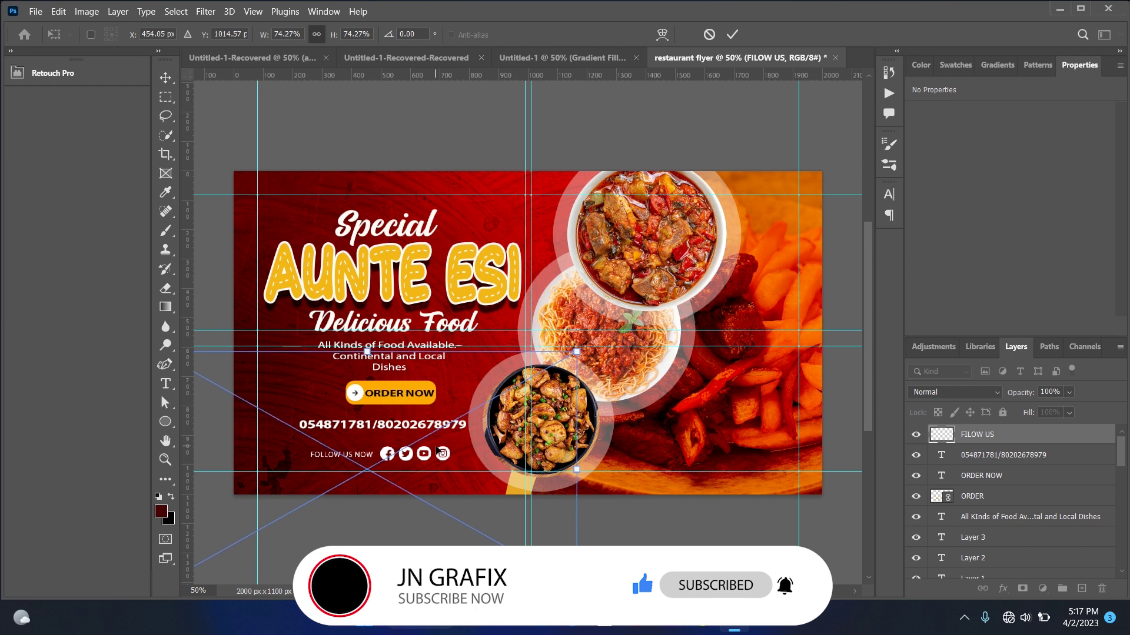
{"action": "key", "text": "Right"}
{"action": "key", "text": "Right"}
{"action": "key", "text": "Up"}
{"action": "key", "text": "Up"}
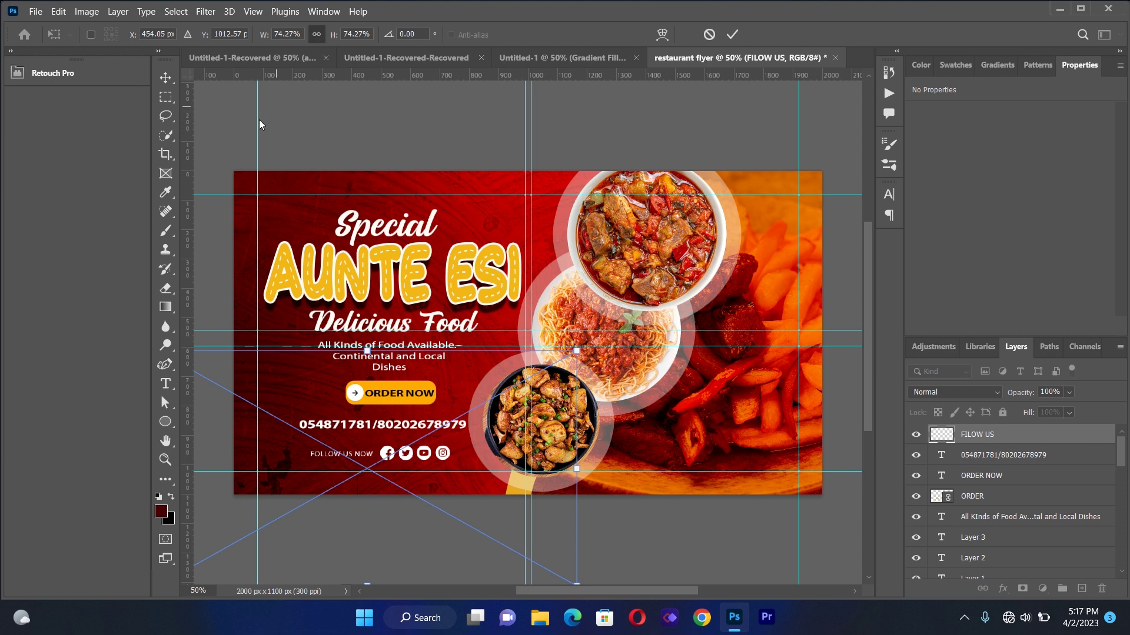
{"action": "key", "text": "Return"}
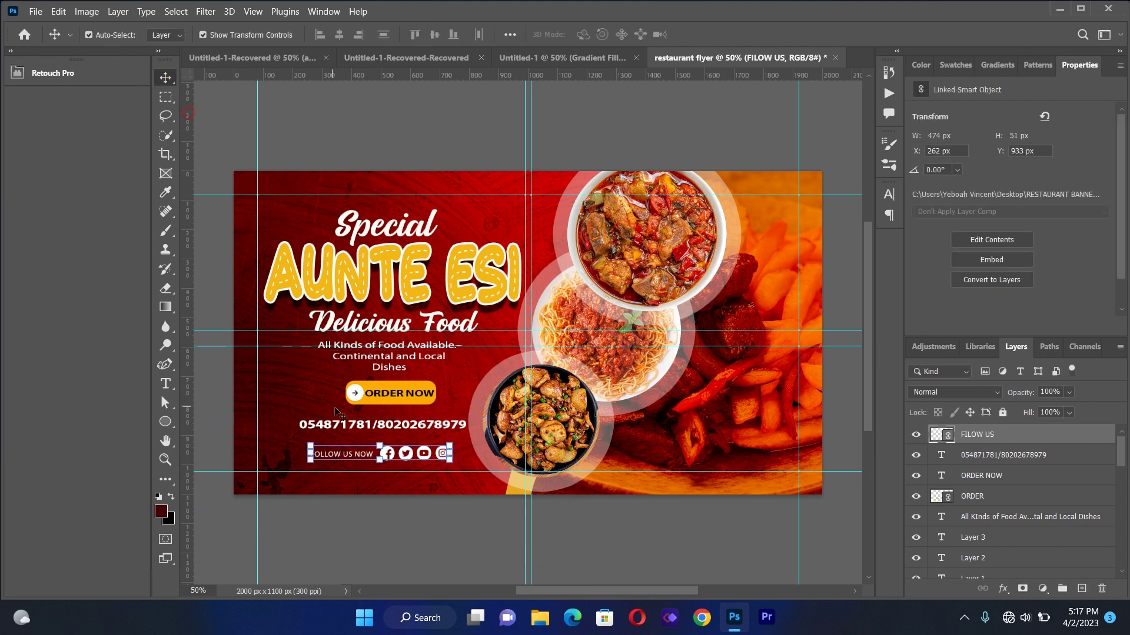
{"action": "left_click", "coordinate": [283, 397]}
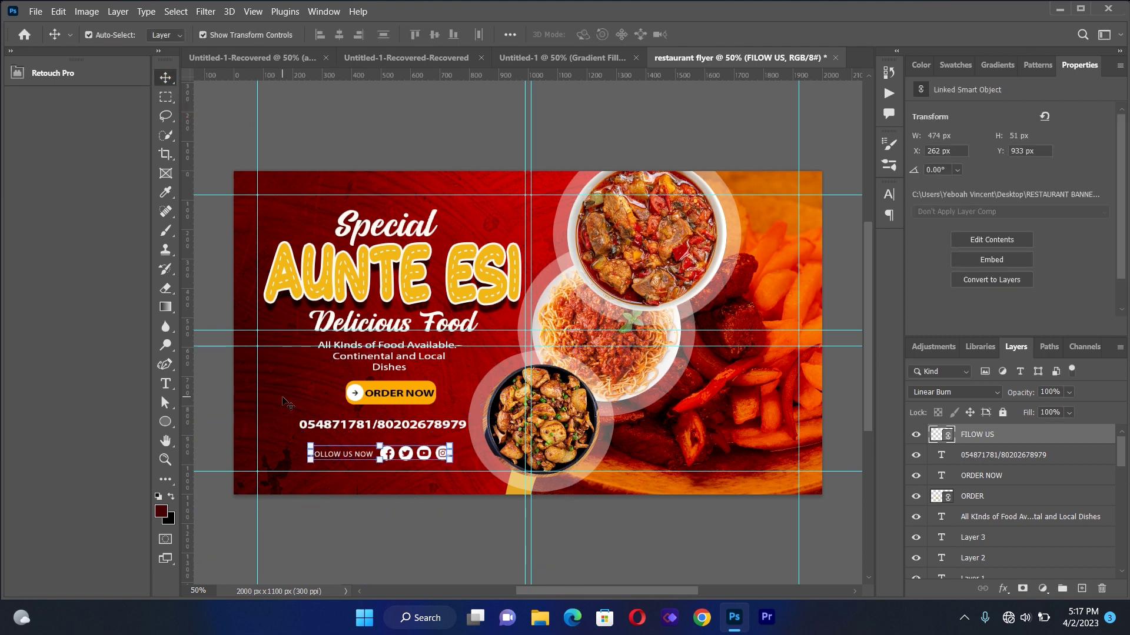
{"action": "left_click", "coordinate": [393, 456]}
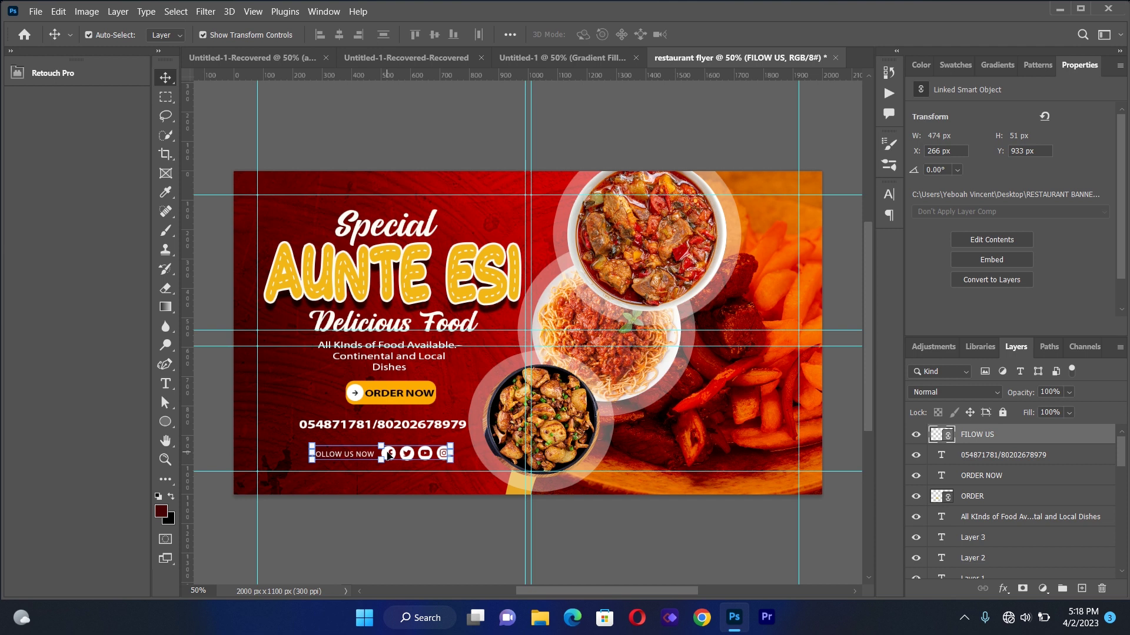
{"action": "left_click", "coordinate": [404, 135]}
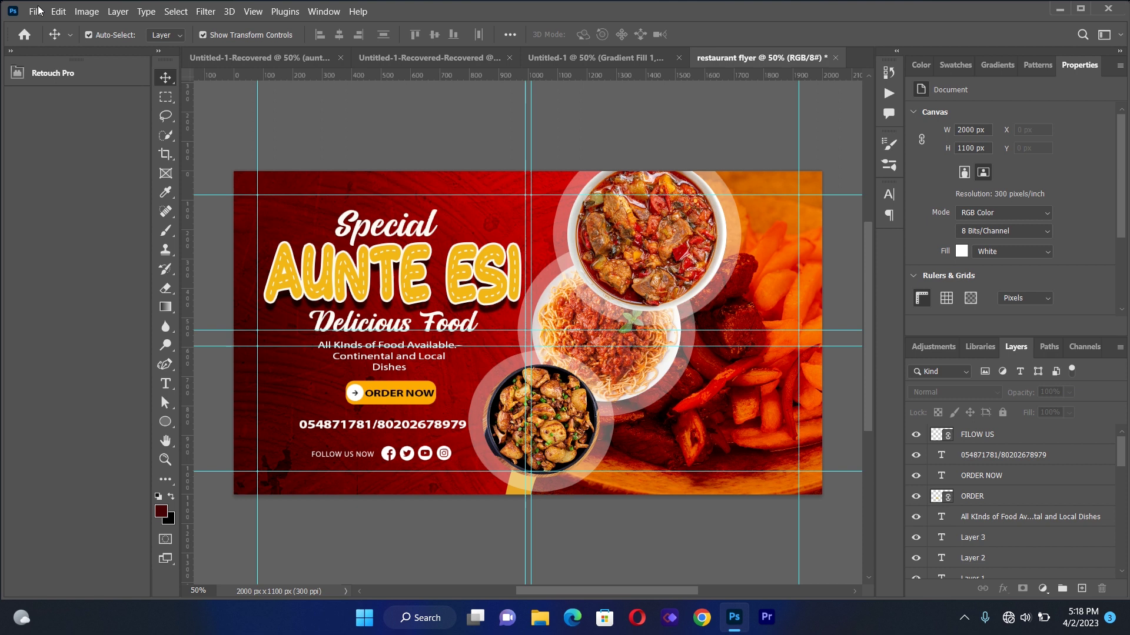
Place SPINKLE.png at about 43% beside the upper right of AUNTE ESI
{"action": "left_click", "coordinate": [38, 10]}
{"action": "left_click", "coordinate": [63, 291]}
{"action": "double_click", "coordinate": [434, 254]}
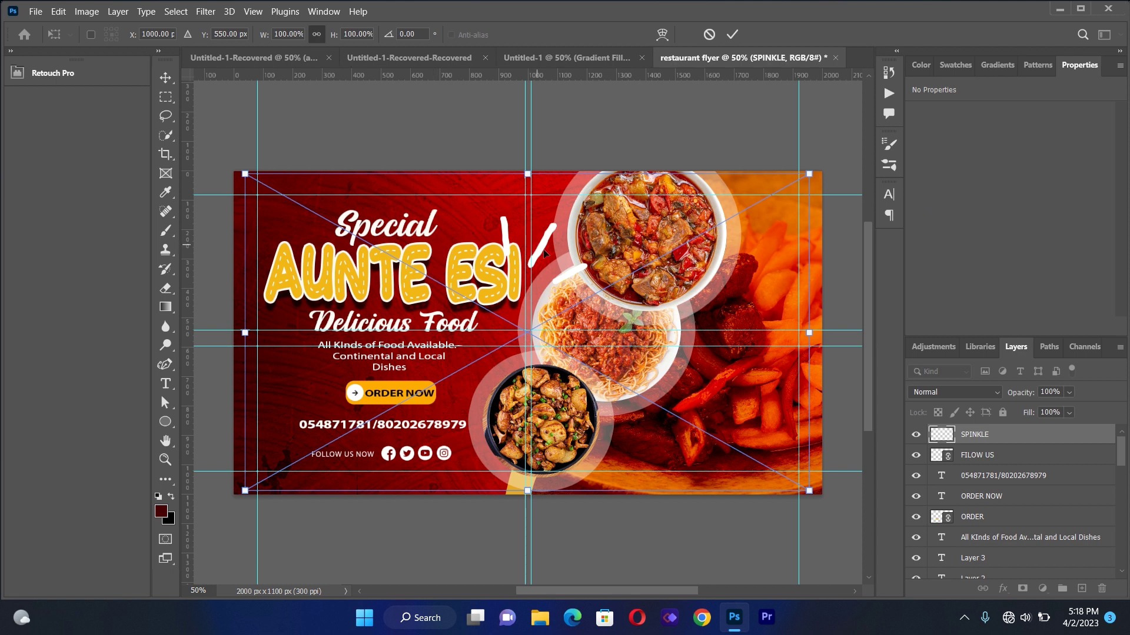
{"action": "left_click_drag", "start_coordinate": [544, 253], "coordinate": [544, 231]}
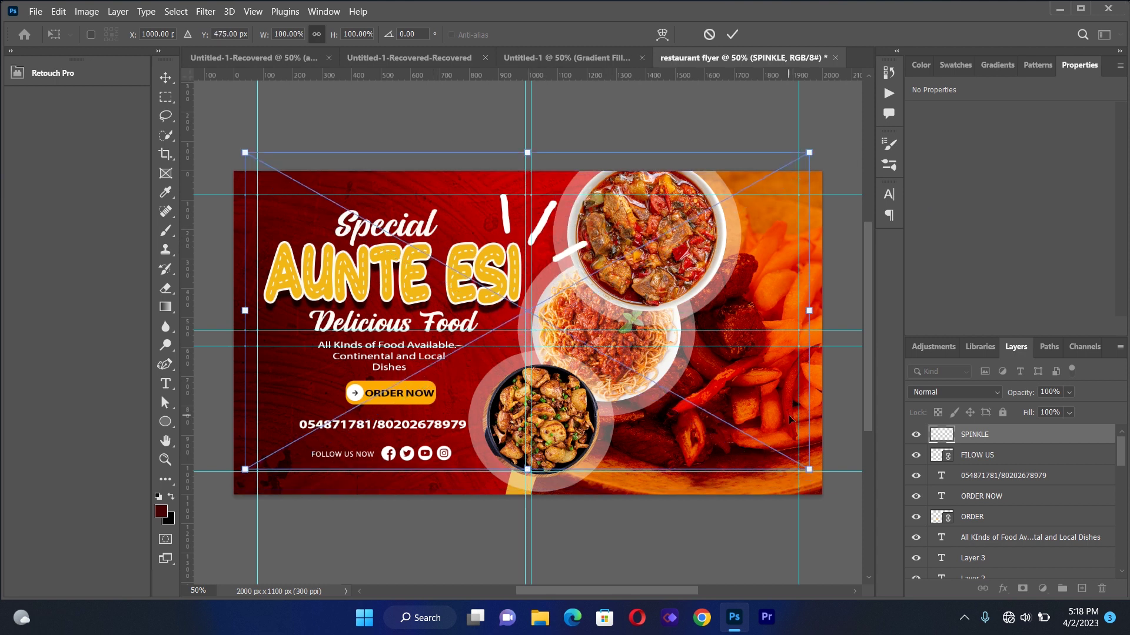
{"action": "left_click_drag", "start_coordinate": [809, 469], "coordinate": [480, 315]}
{"action": "left_click_drag", "start_coordinate": [374, 181], "coordinate": [529, 220]}
{"action": "key", "text": "Down"}
{"action": "key", "text": "Down"}
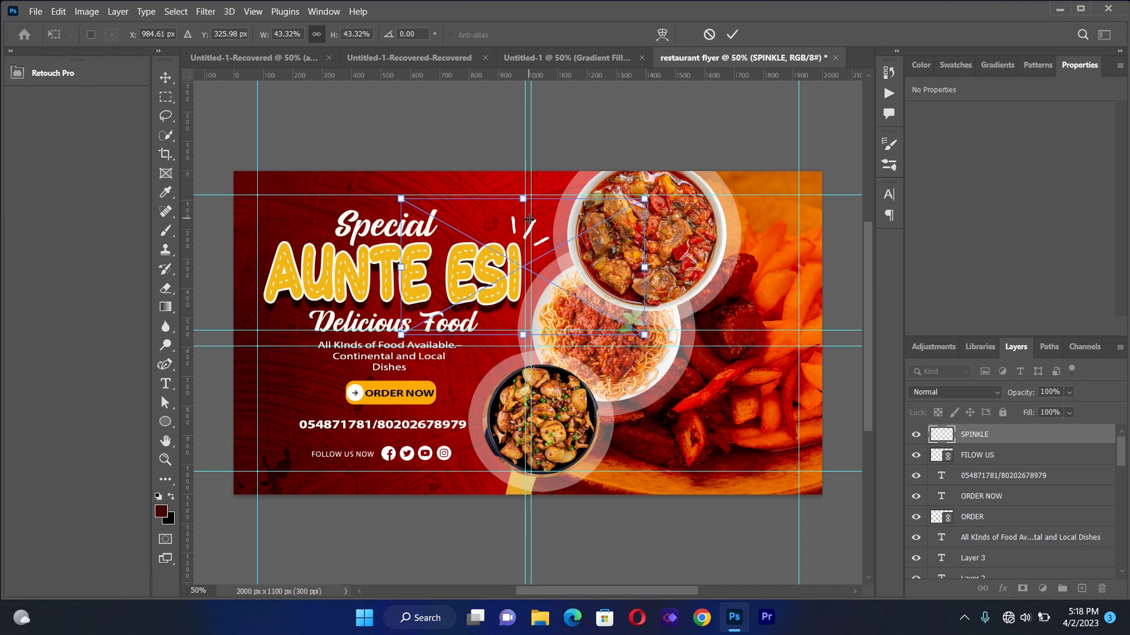
{"action": "key", "text": "Return"}
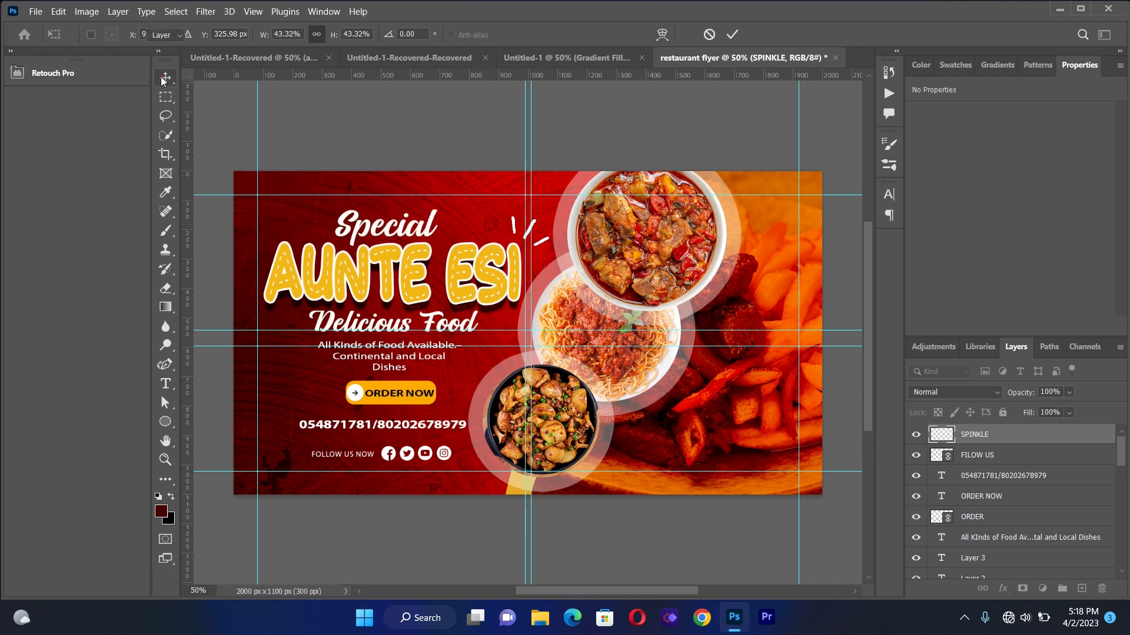
Place SPINKLE 2.png at about 47% at the lower left of the title
{"action": "left_click", "coordinate": [37, 9]}
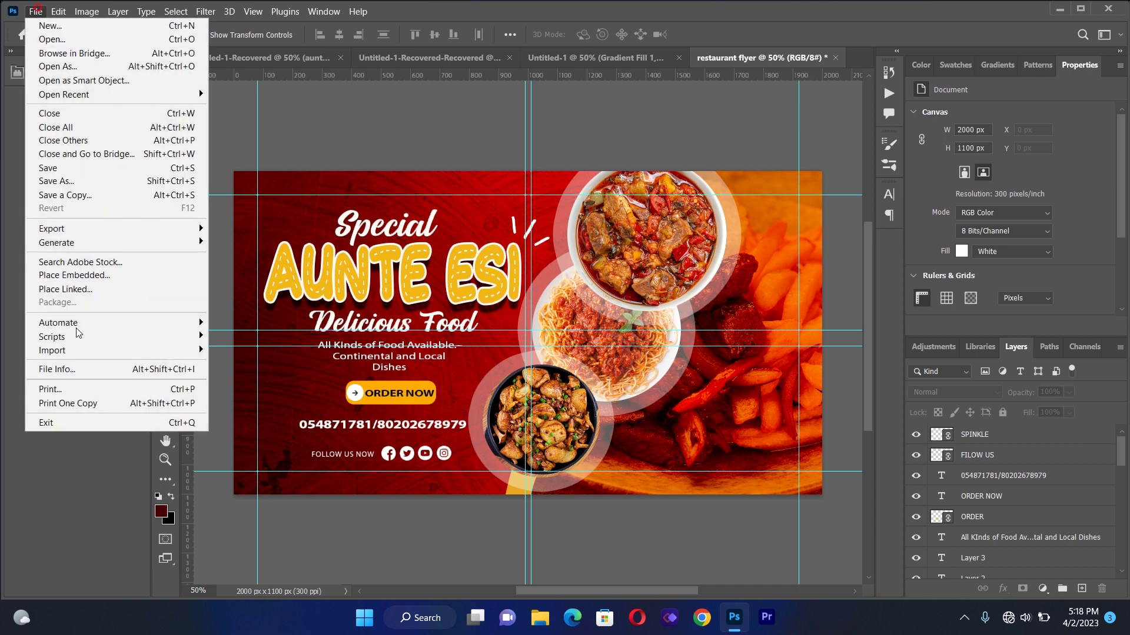
{"action": "left_click", "coordinate": [82, 294]}
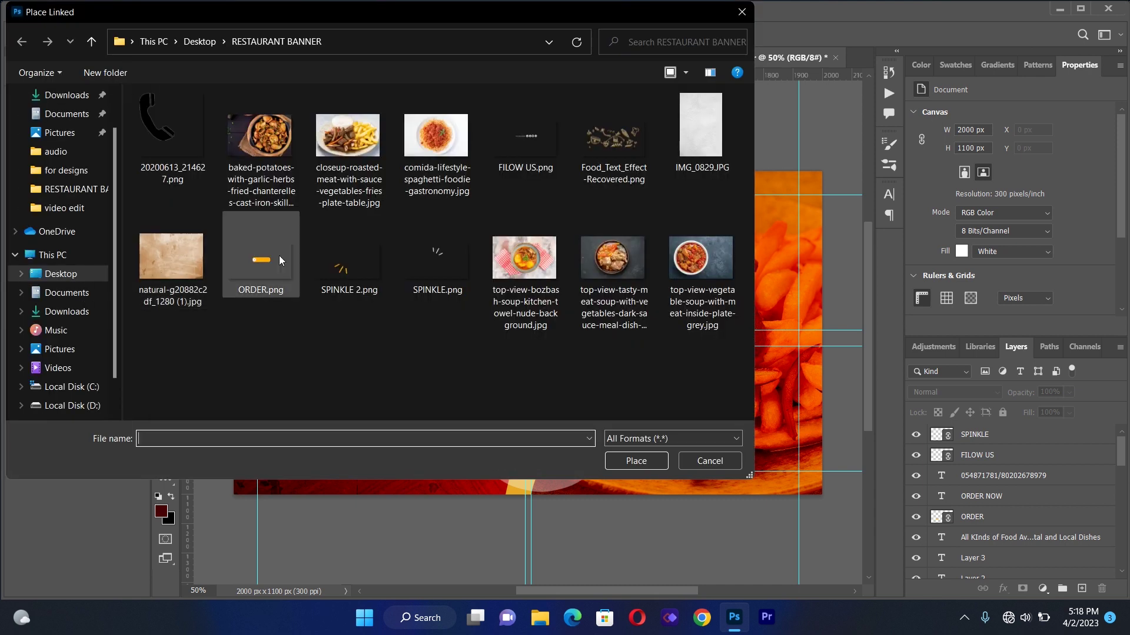
{"action": "double_click", "coordinate": [348, 284]}
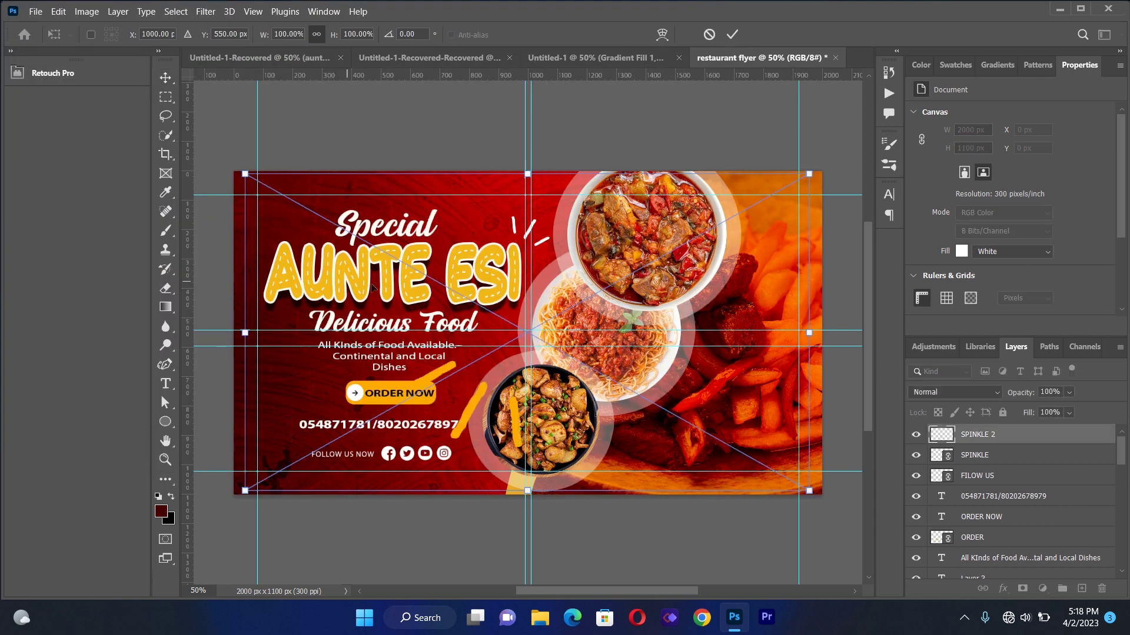
{"action": "left_click_drag", "start_coordinate": [811, 493], "coordinate": [417, 270]}
{"action": "left_click_drag", "start_coordinate": [314, 254], "coordinate": [263, 321]}
{"action": "key", "text": "Left"}
{"action": "key", "text": "Left"}
{"action": "key", "text": "Left"}
{"action": "key", "text": "Up"}
{"action": "key", "text": "Left"}
{"action": "key", "text": "Left"}
{"action": "key", "text": "Left"}
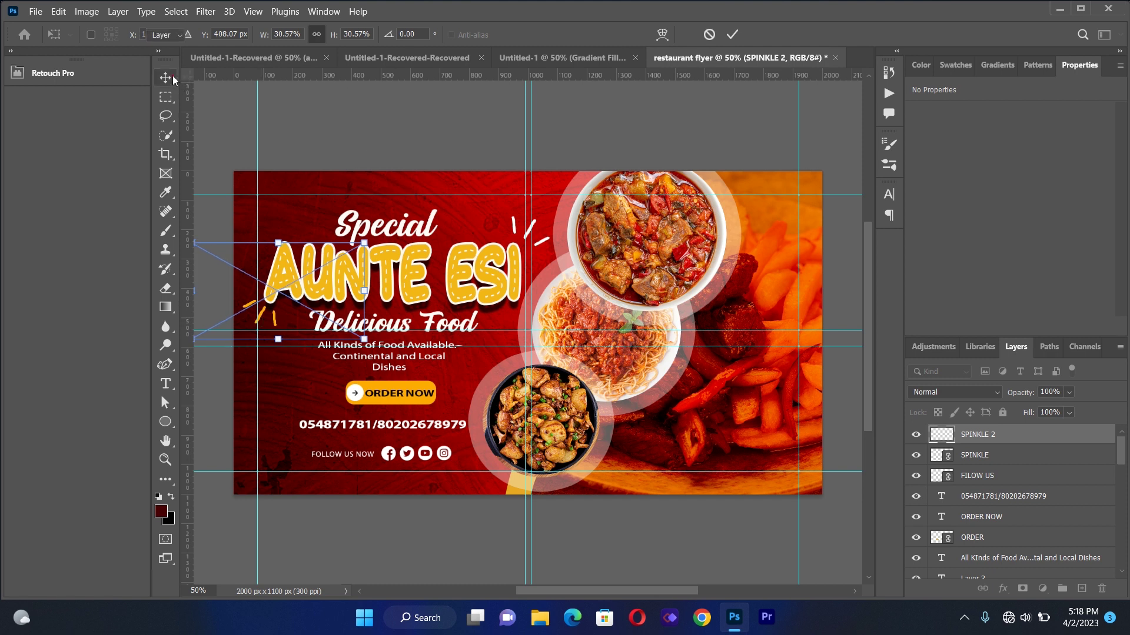
{"action": "key", "text": "Return"}
{"action": "left_click", "coordinate": [375, 121]}
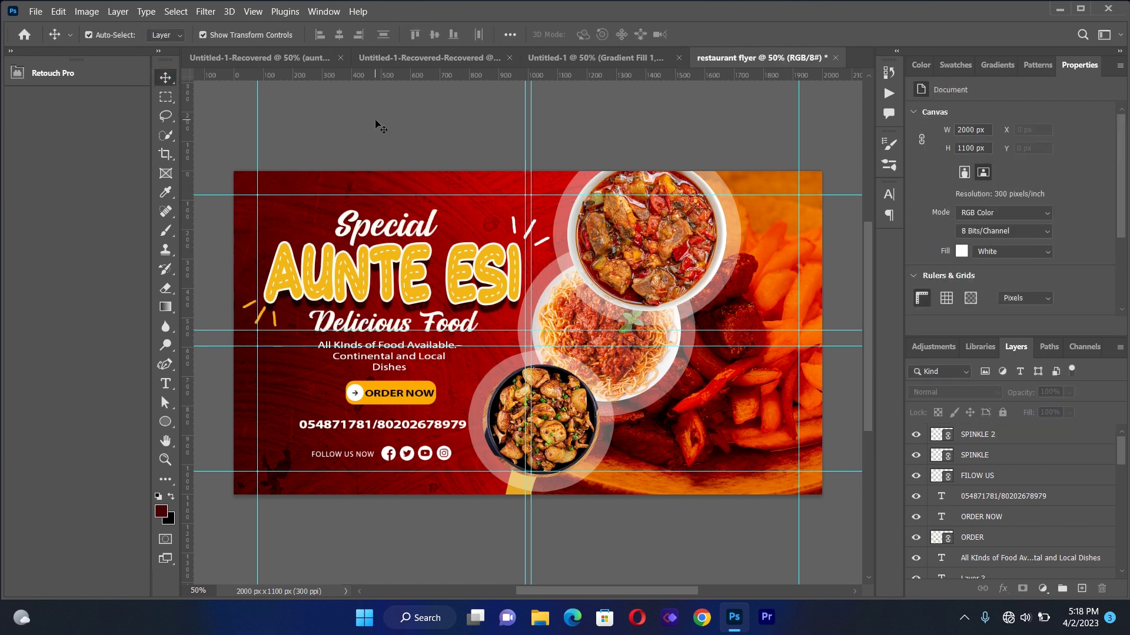
Place Food_Text_Effect-Recovered.png, scale it to about 62%, and tilt it over the headline
{"action": "left_click", "coordinate": [36, 12]}
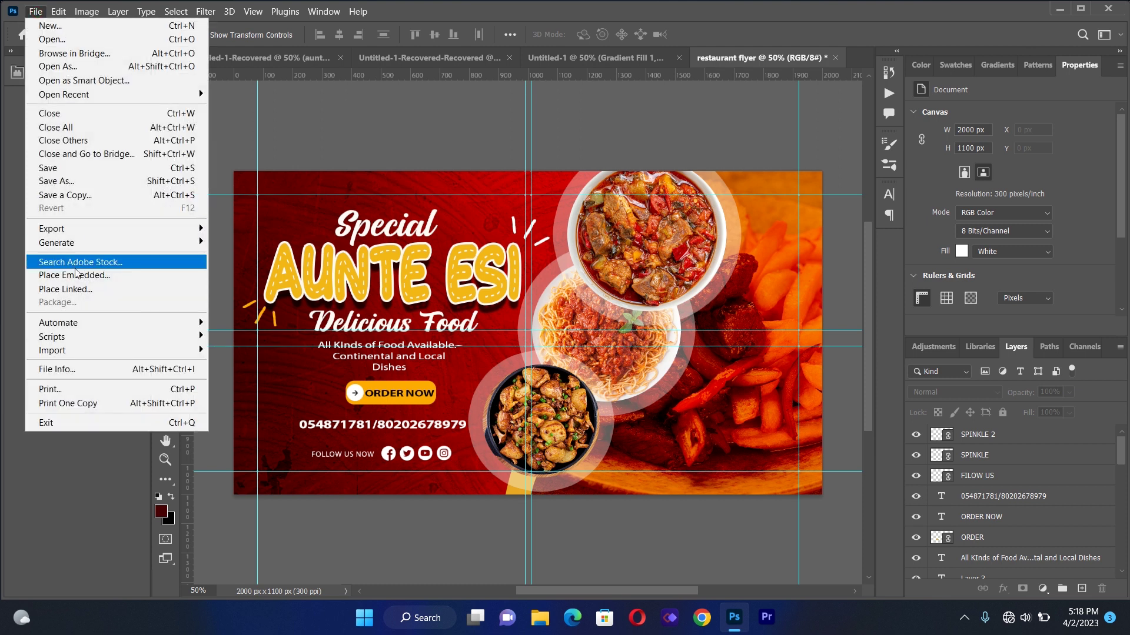
{"action": "left_click", "coordinate": [80, 289]}
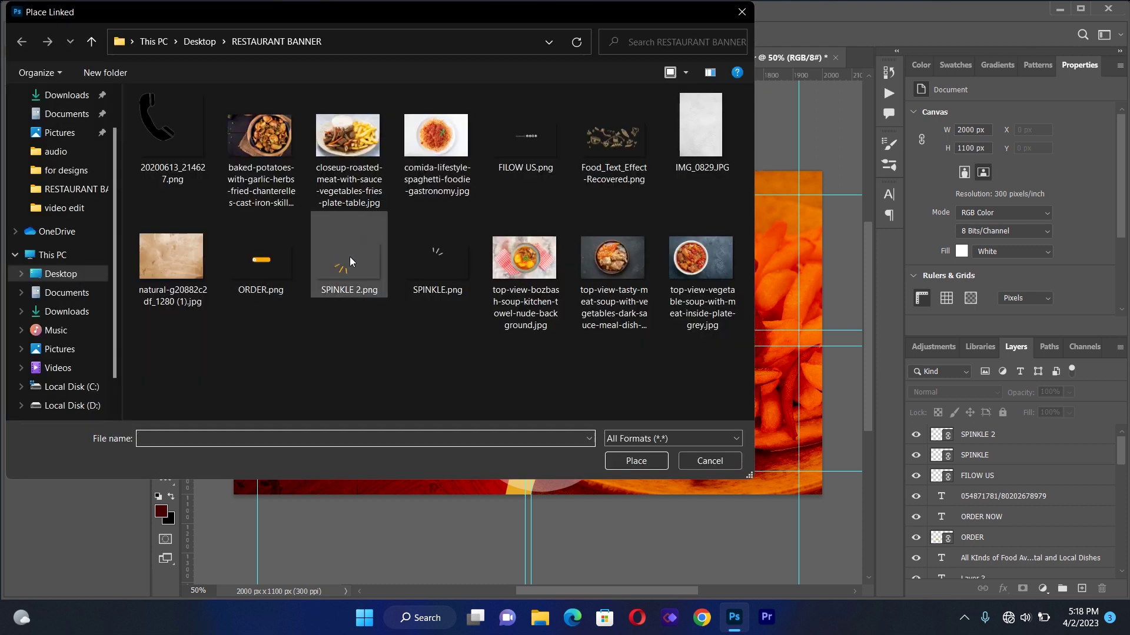
{"action": "double_click", "coordinate": [609, 152]}
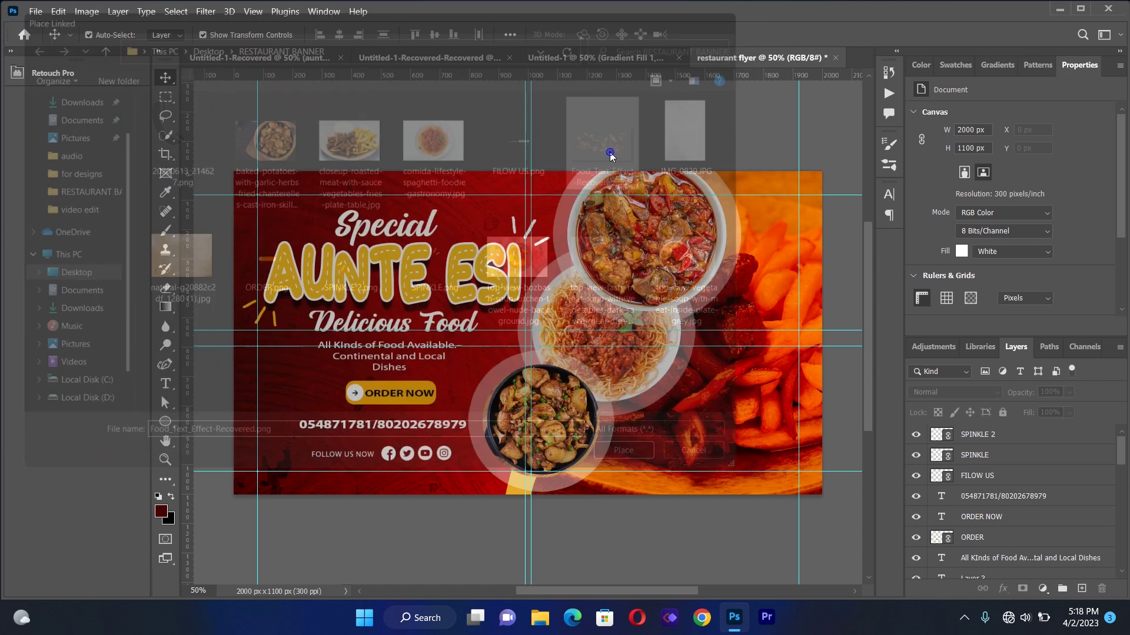
{"action": "left_click_drag", "start_coordinate": [588, 354], "coordinate": [507, 352]}
{"action": "mouse_move", "coordinate": [730, 172]}
{"action": "left_mouse_down"}
{"action": "mouse_move", "coordinate": [536, 338]}
{"action": "mouse_move", "coordinate": [529, 327]}
{"action": "left_mouse_up"}
{"action": "left_click_drag", "start_coordinate": [516, 289], "coordinate": [479, 220]}
{"action": "mouse_move", "coordinate": [377, 365]}
{"action": "left_mouse_down"}
{"action": "mouse_move", "coordinate": [410, 296]}
{"action": "mouse_move", "coordinate": [442, 265]}
{"action": "left_mouse_up"}
{"action": "left_click", "coordinate": [165, 77]}
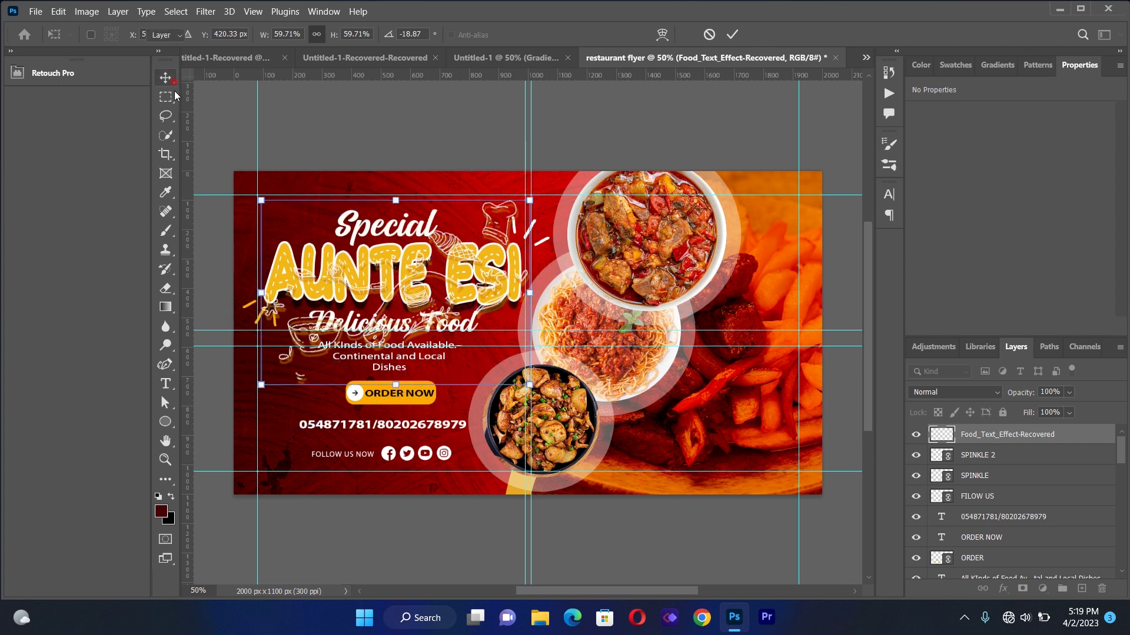
Set the doodle layer to 50% opacity with Color Dodge blending
{"action": "left_click", "coordinate": [1068, 393]}
{"action": "left_click", "coordinate": [1047, 410]}
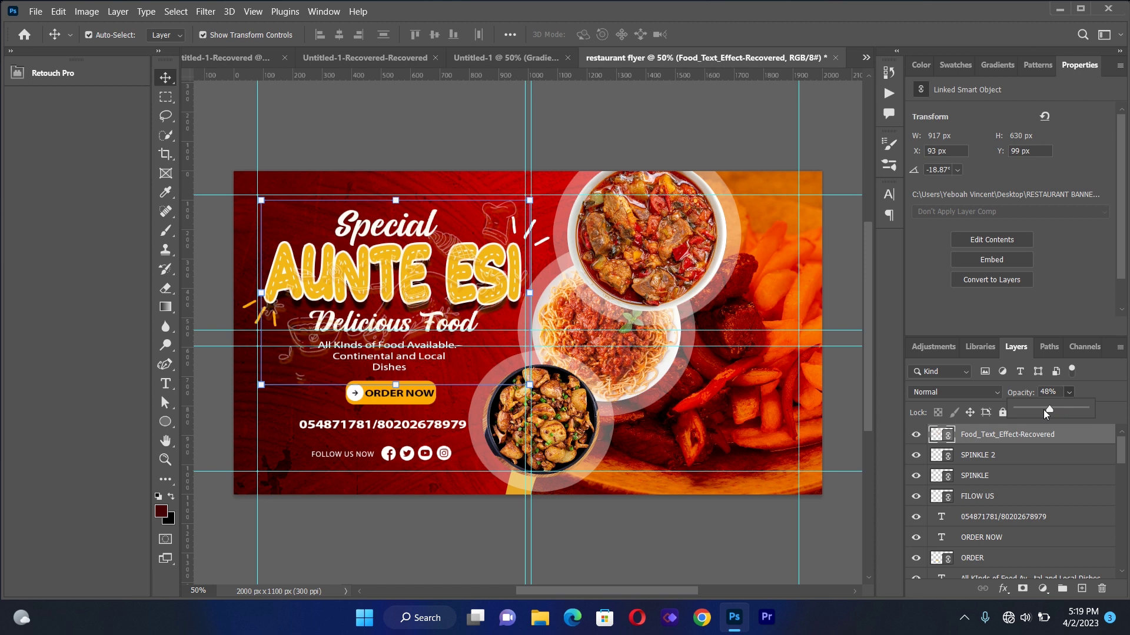
{"action": "left_click_drag", "start_coordinate": [1044, 410], "coordinate": [1050, 410]}
{"action": "left_click", "coordinate": [955, 393]}
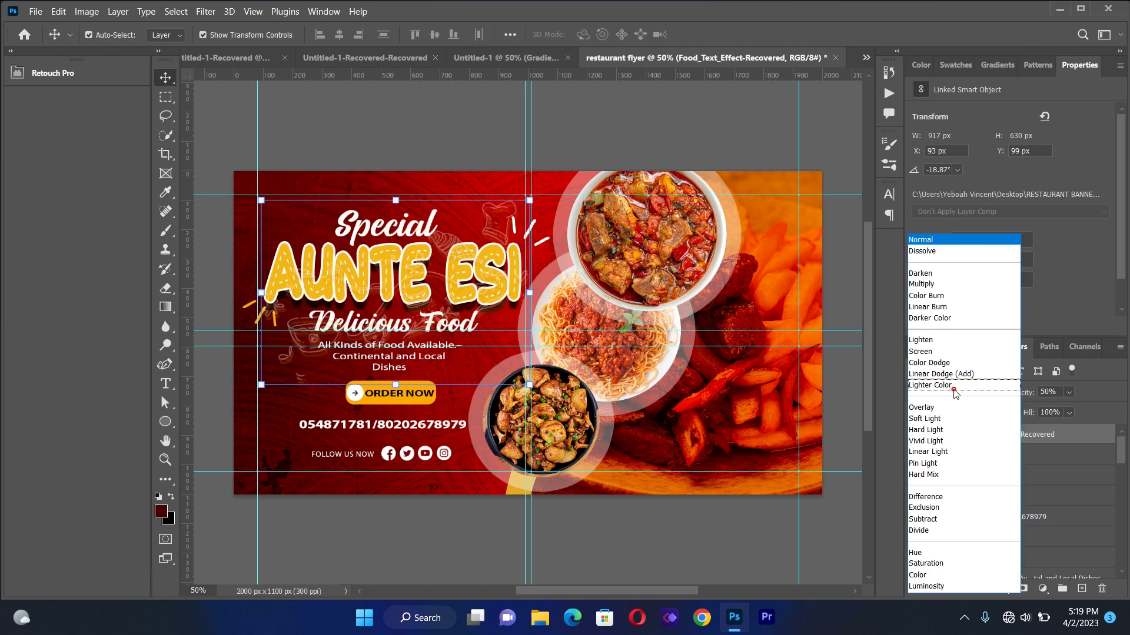
{"action": "left_click", "coordinate": [945, 364]}
Stretch and enlarge the doodle overlay upward across the title area and commit
{"action": "left_click_drag", "start_coordinate": [399, 380], "coordinate": [437, 366]}
{"action": "mouse_move", "coordinate": [417, 307]}
{"action": "left_mouse_down"}
{"action": "mouse_move", "coordinate": [418, 260]}
{"action": "mouse_move", "coordinate": [427, 290]}
{"action": "left_mouse_up"}
{"action": "key", "text": "Return"}
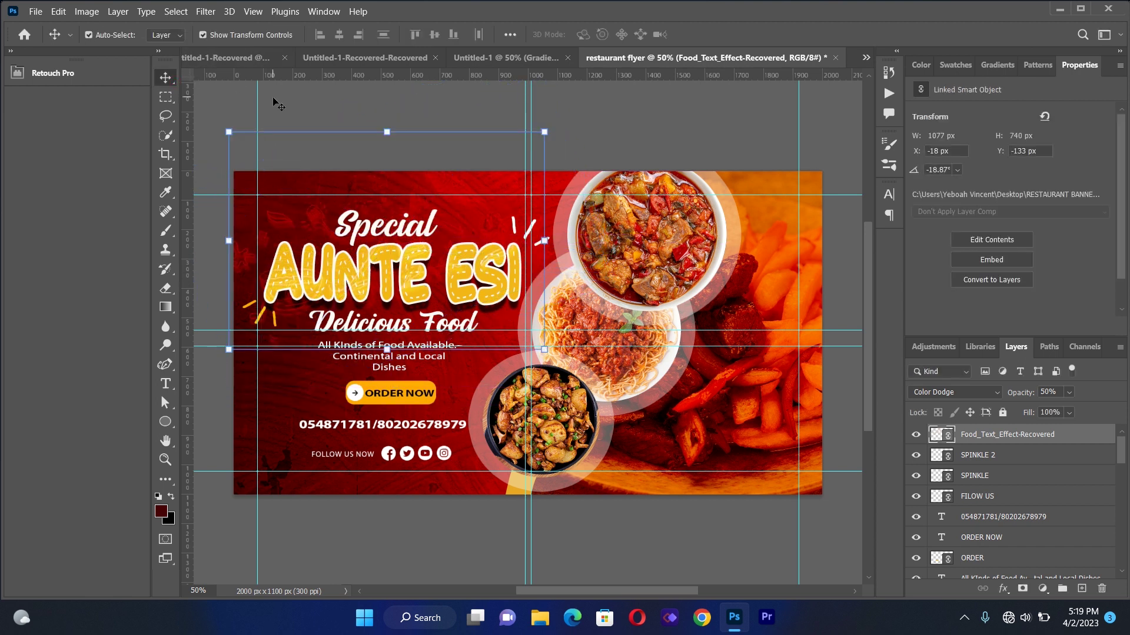
{"action": "left_click", "coordinate": [275, 104]}
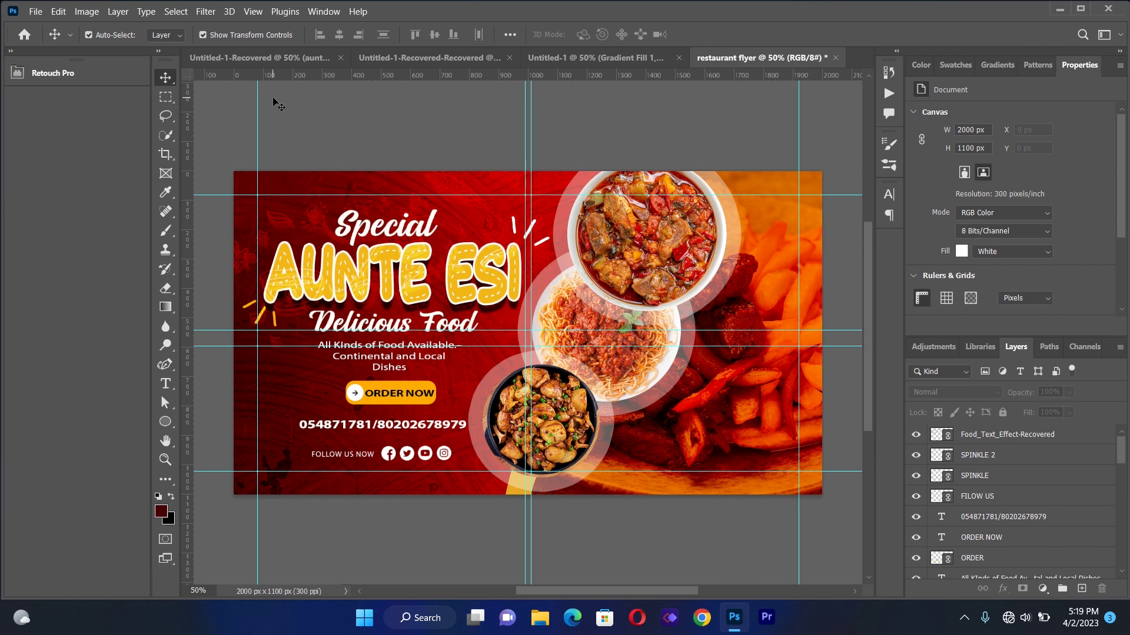
Trace a closed, curved blob path around the flyer's top-left corner with the Curvature Pen Tool
{"action": "left_click", "coordinate": [163, 366]}
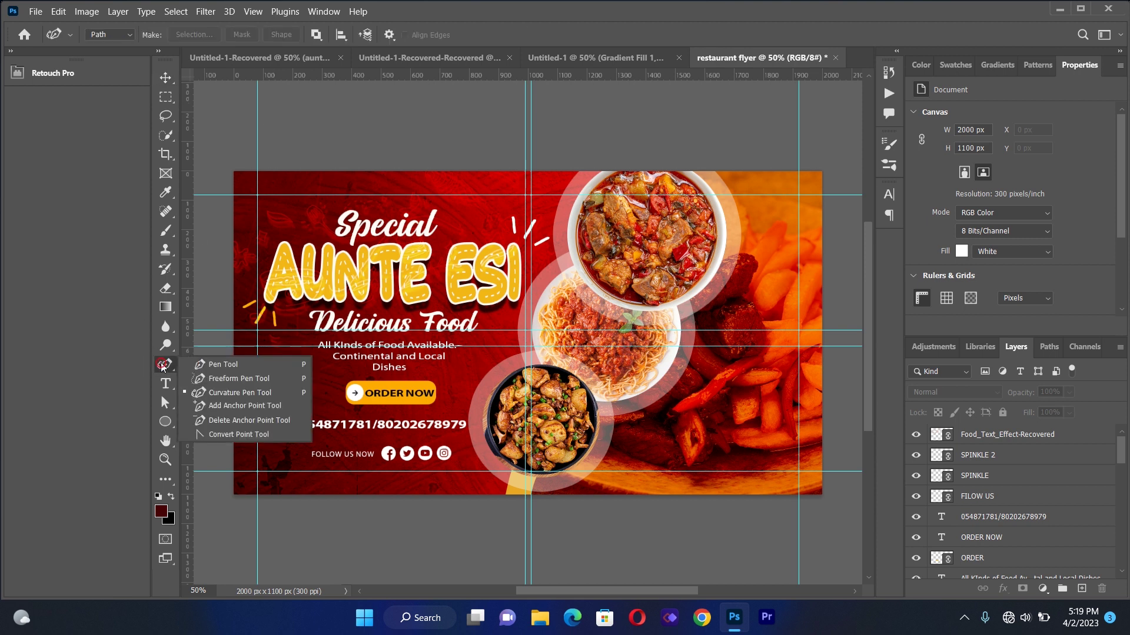
{"action": "left_click", "coordinate": [200, 393]}
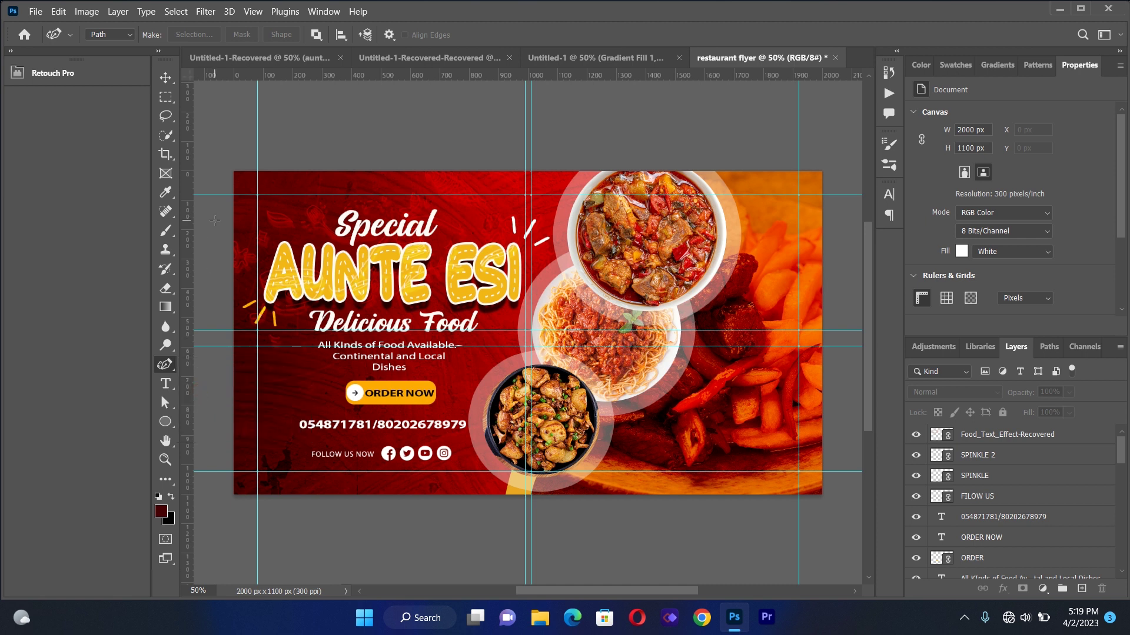
{"action": "left_click", "coordinate": [215, 238]}
{"action": "left_click", "coordinate": [257, 205]}
{"action": "left_click", "coordinate": [294, 202]}
{"action": "left_click", "coordinate": [331, 171]}
{"action": "left_click", "coordinate": [325, 124]}
{"action": "left_click", "coordinate": [246, 128]}
{"action": "left_click", "coordinate": [213, 196]}
{"action": "left_click", "coordinate": [214, 238]}
{"action": "left_click", "coordinate": [1042, 588]}
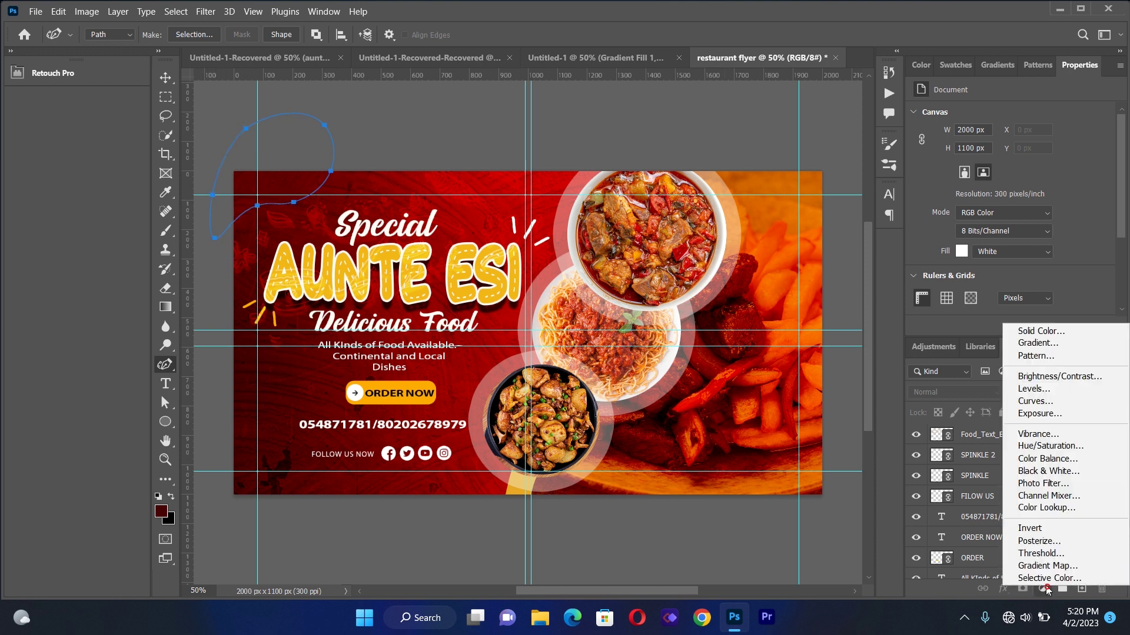
Fill the blob with a Solid Color layer sampled from the ORDER NOW button's yellow-orange, ffab01
{"action": "left_click", "coordinate": [1040, 331]}
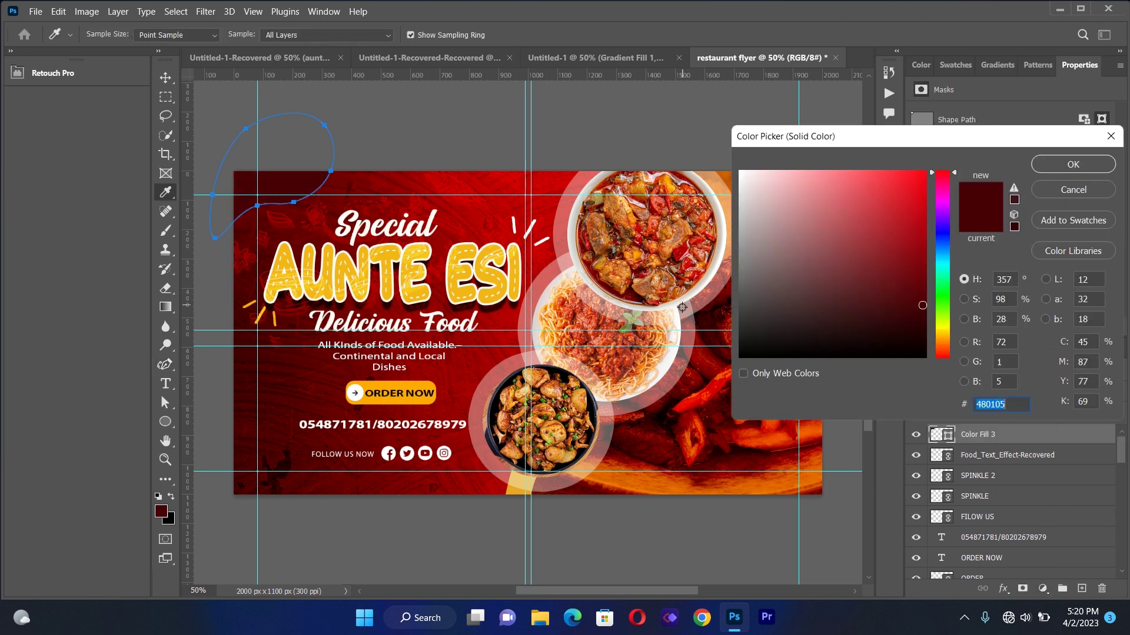
{"action": "left_click", "coordinate": [426, 389]}
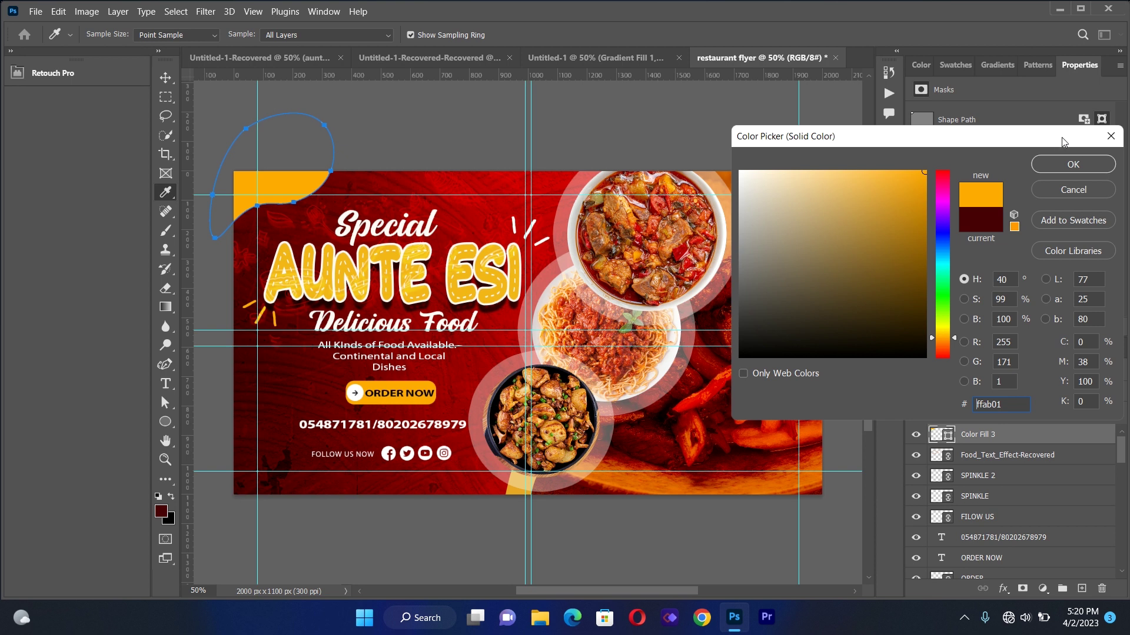
{"action": "left_click", "coordinate": [1068, 164]}
{"action": "left_click", "coordinate": [166, 77]}
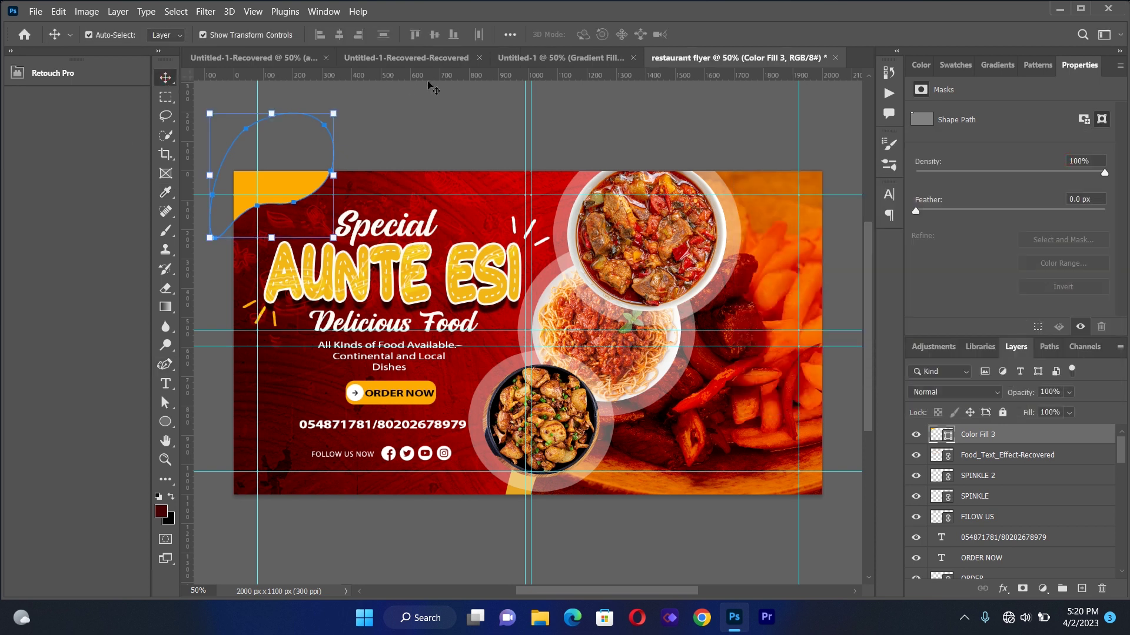
{"action": "left_click", "coordinate": [383, 131]}
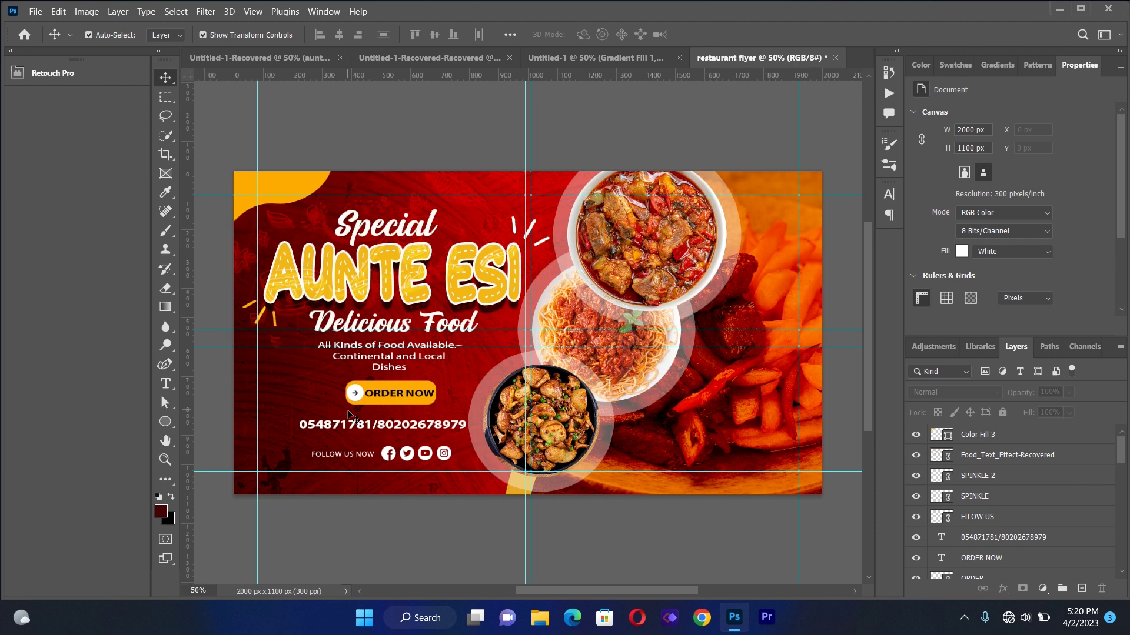
Enlarge the 'All Kinds of Food Available' tagline slightly and move it a little lower
{"action": "left_click", "coordinate": [374, 360]}
{"action": "left_click_drag", "start_coordinate": [310, 340], "coordinate": [296, 329]}
{"action": "left_click_drag", "start_coordinate": [362, 340], "coordinate": [363, 346]}
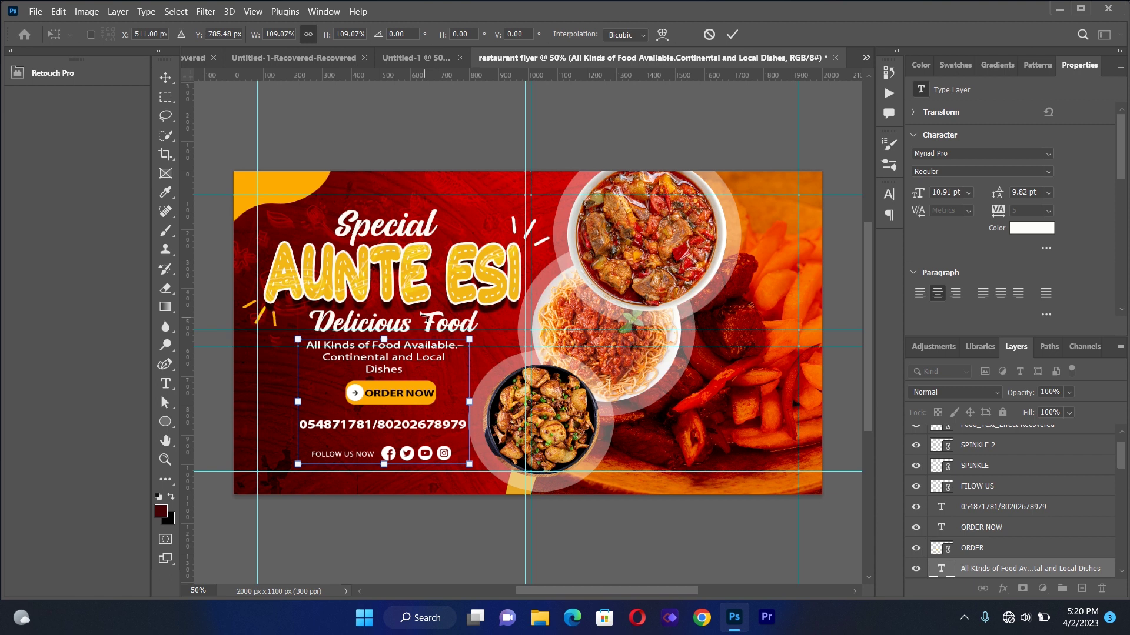
{"action": "left_click_drag", "start_coordinate": [416, 388], "coordinate": [415, 388]}
{"action": "key", "text": "Right"}
{"action": "key", "text": "Right"}
{"action": "key", "text": "Right"}
{"action": "key", "text": "Right"}
{"action": "key", "text": "Right"}
{"action": "key", "text": "Right"}
{"action": "key", "text": "Right"}
{"action": "key", "text": "Right"}
{"action": "key", "text": "Right"}
{"action": "key", "text": "Right"}
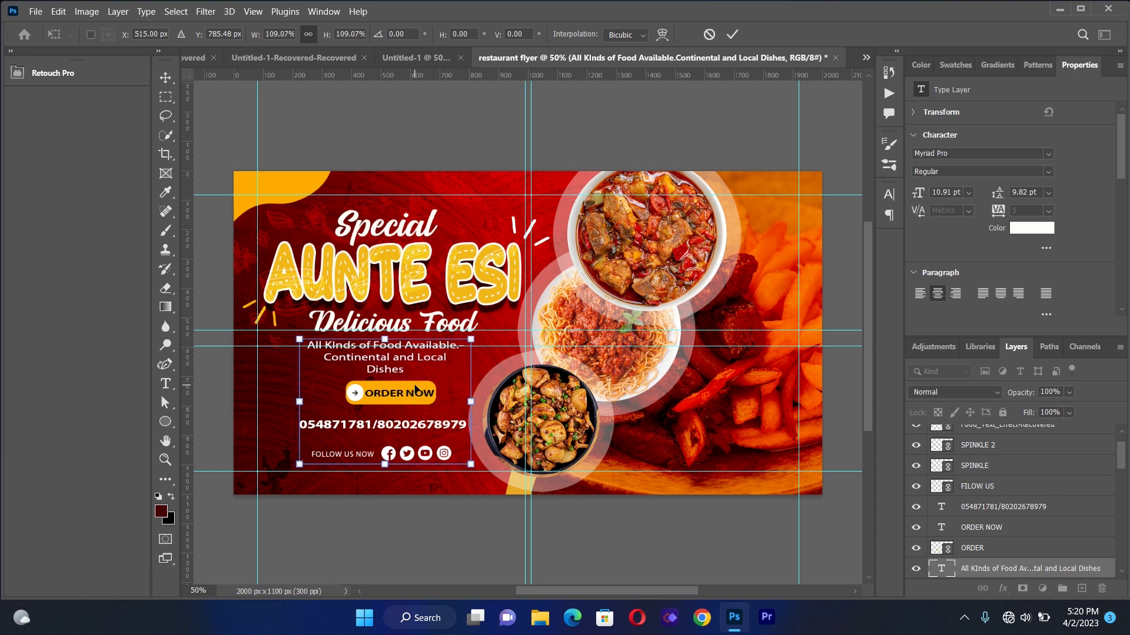
{"action": "key", "text": "Right"}
{"action": "key", "text": "Right"}
{"action": "key", "text": "Right"}
{"action": "key", "text": "Right"}
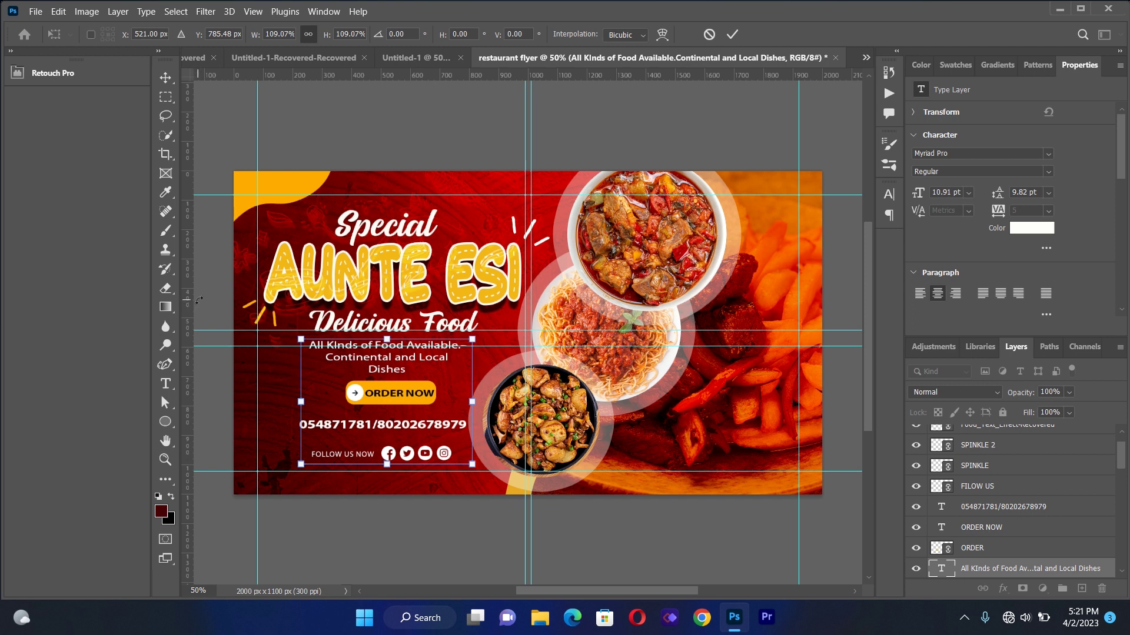
{"action": "left_click", "coordinate": [213, 380]}
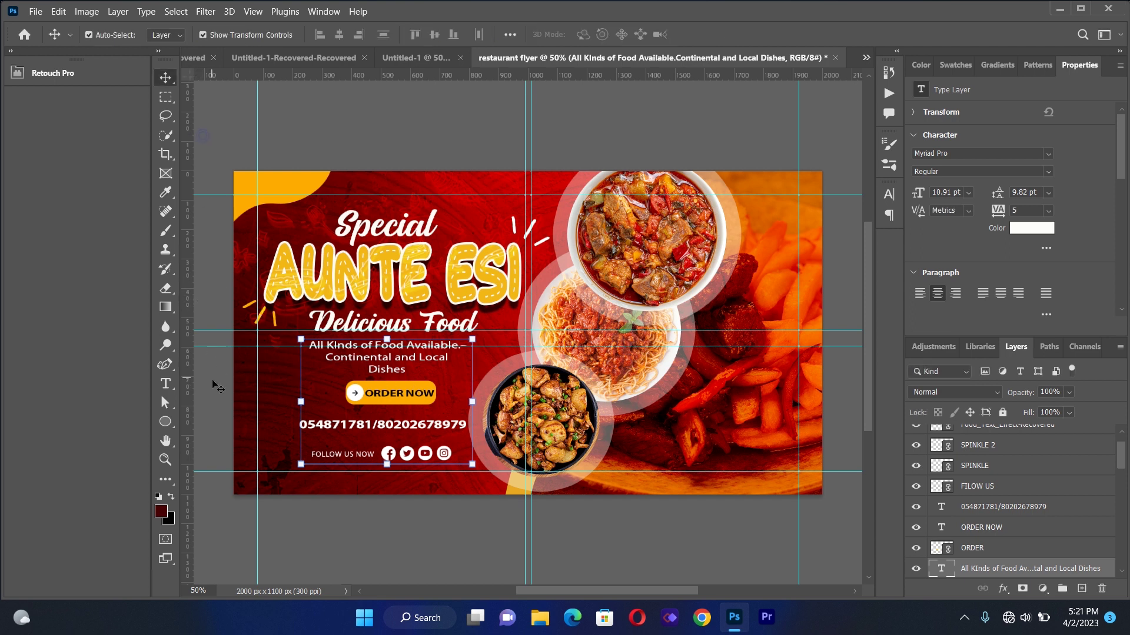
Shift the ORDER button and its ORDER NOW label to the left
{"action": "left_click", "coordinate": [392, 389]}
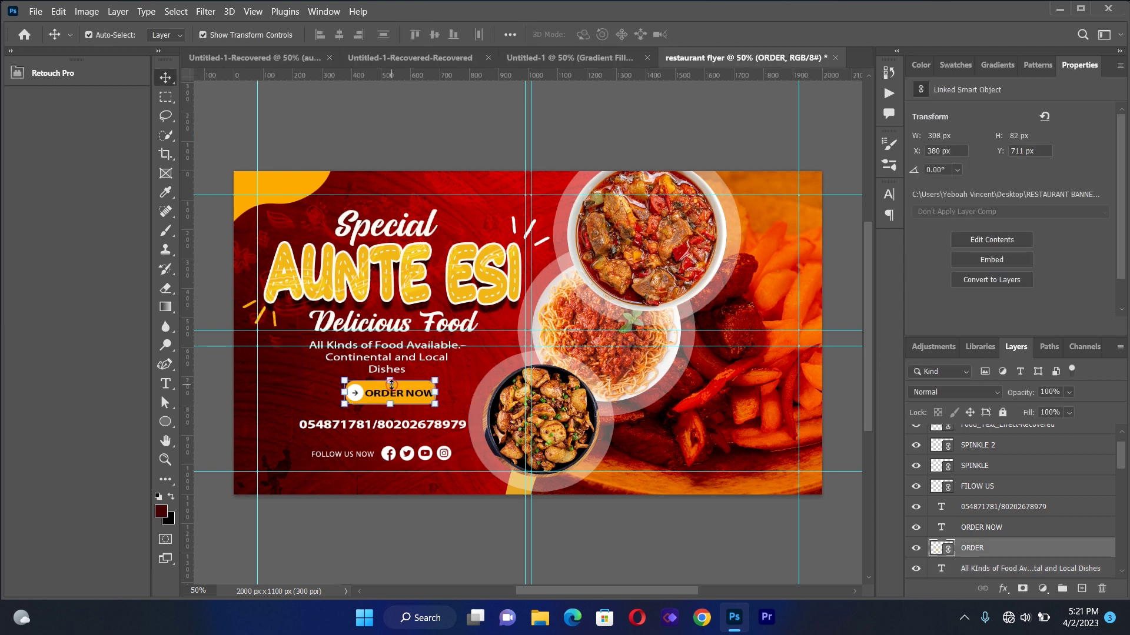
{"action": "key", "text": "Left"}
{"action": "key", "text": "Left"}
{"action": "key", "text": "Left"}
{"action": "key", "text": "Left"}
{"action": "key", "text": "Left"}
{"action": "key", "text": "Left"}
{"action": "key", "text": "Left"}
{"action": "key", "text": "Left"}
{"action": "key", "text": "Left"}
{"action": "key", "text": "Left"}
{"action": "key", "text": "Left"}
{"action": "key", "text": "Left"}
{"action": "key", "text": "Left"}
{"action": "key", "text": "Left"}
{"action": "key", "text": "Left"}
{"action": "key", "text": "Left"}
{"action": "key", "text": "Left"}
{"action": "key", "text": "Left"}
{"action": "key", "text": "Left"}
{"action": "key", "text": "Left"}
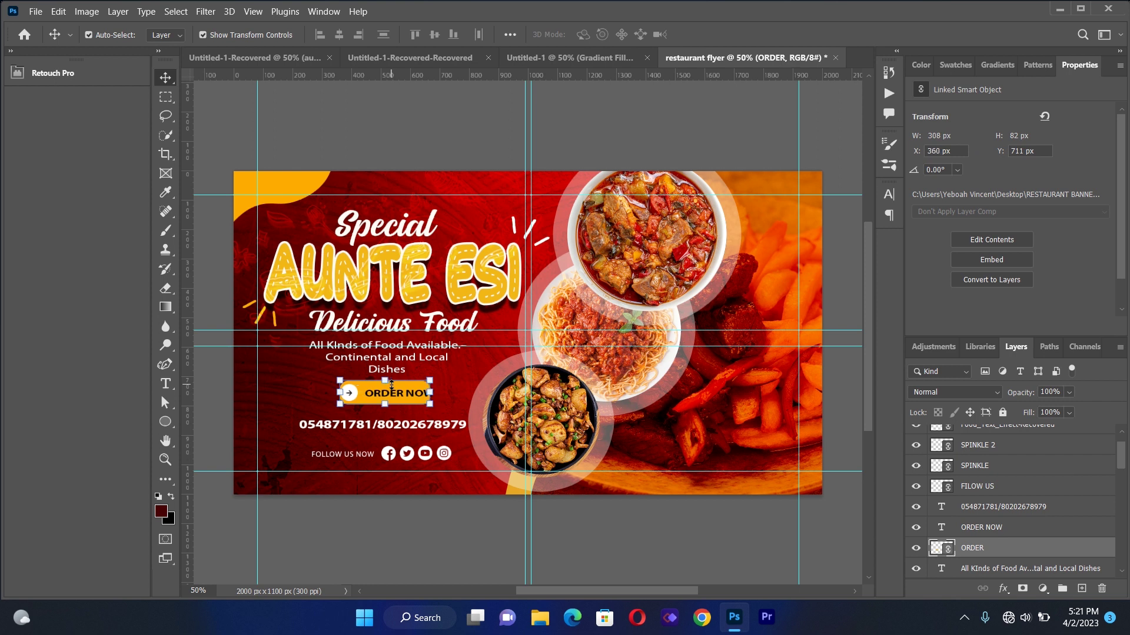
{"action": "key", "text": "Left"}
{"action": "key", "text": "Left"}
{"action": "key", "text": "Left"}
{"action": "key", "text": "Left"}
{"action": "key", "text": "Left"}
{"action": "key", "text": "Left"}
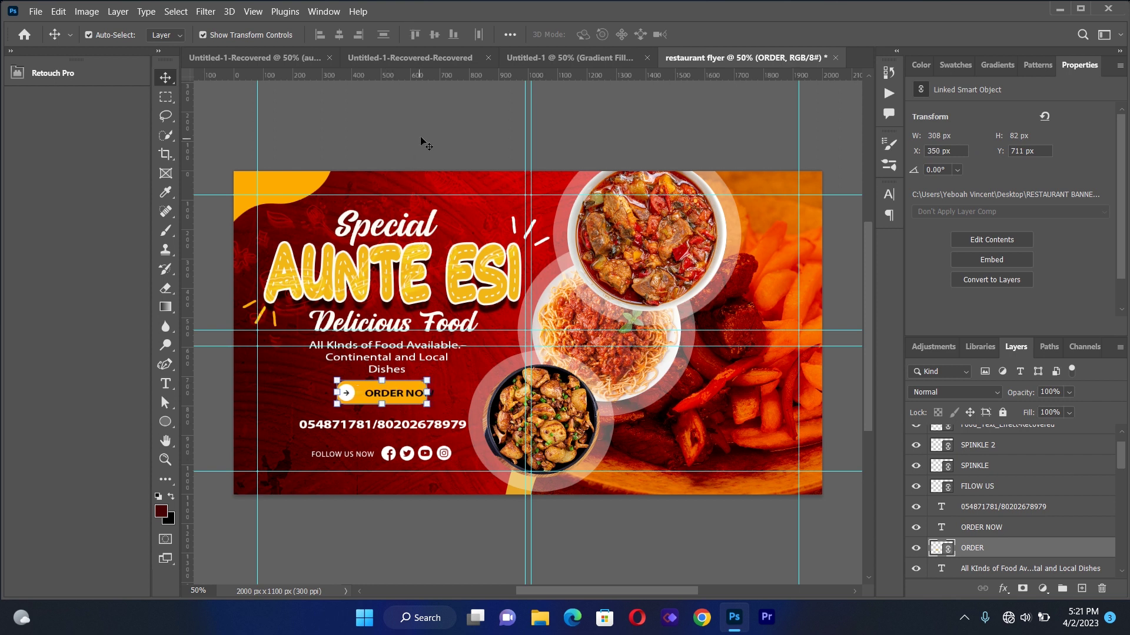
{"action": "left_click", "coordinate": [421, 137]}
{"action": "left_click_drag", "start_coordinate": [402, 395], "coordinate": [394, 393]}
{"action": "left_click", "coordinate": [465, 376]}
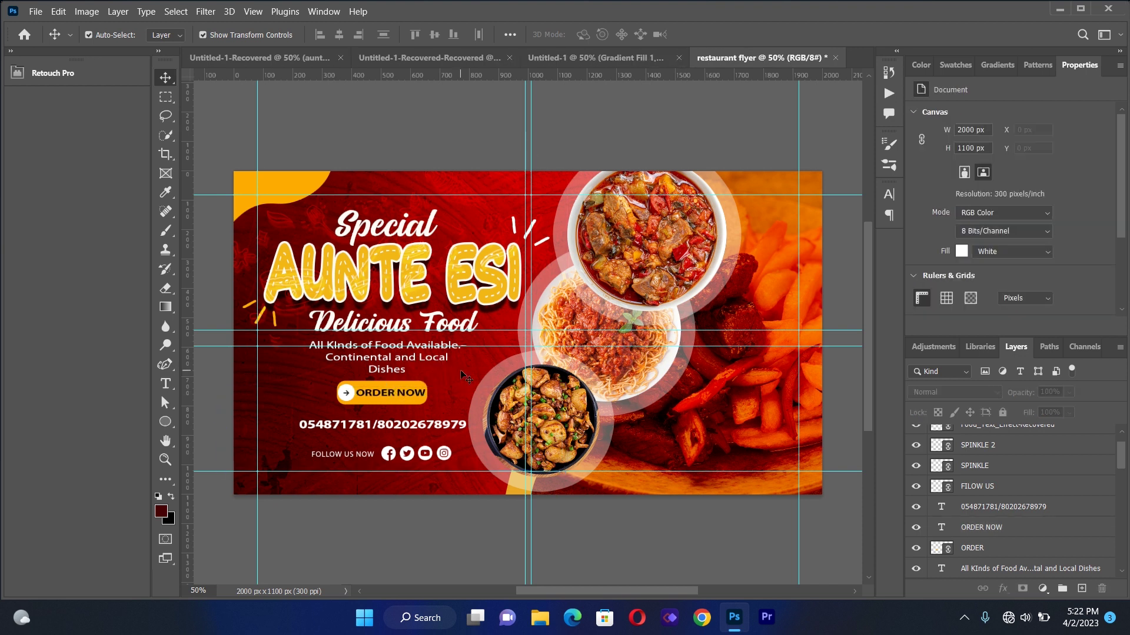